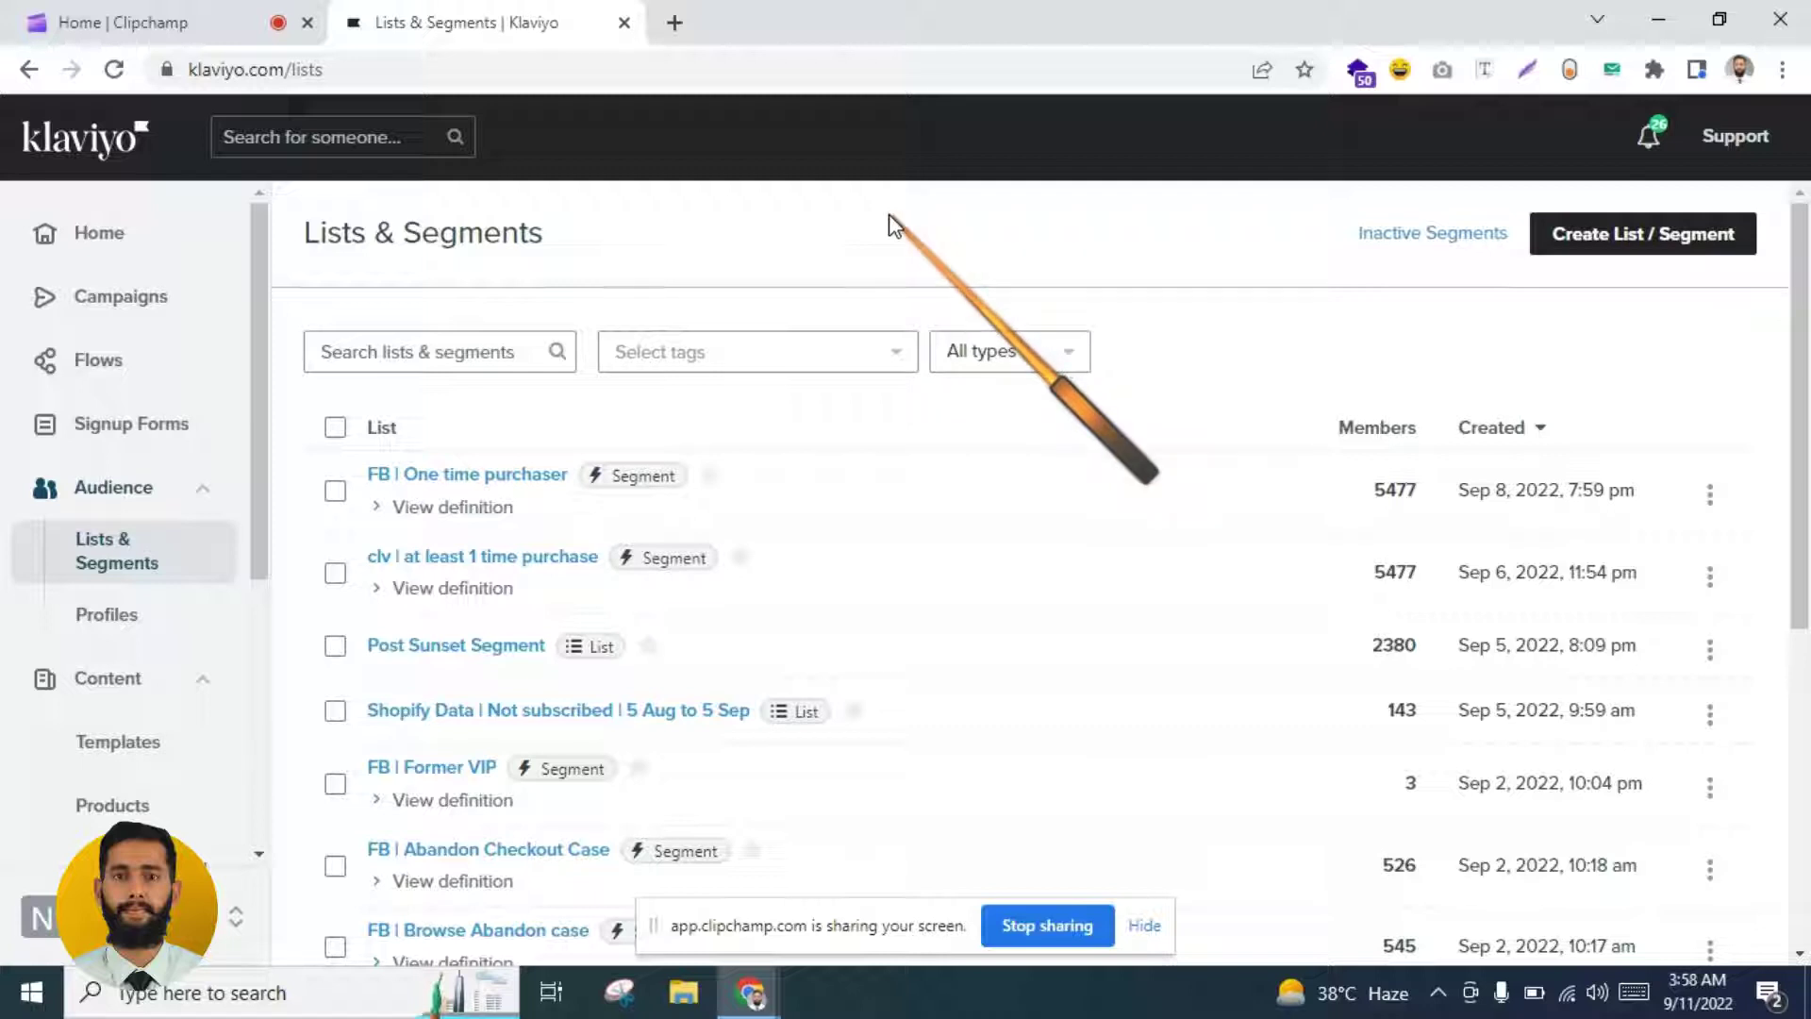
Step: Start a new segment and name it 'Expected next purchase'
click(1616, 233)
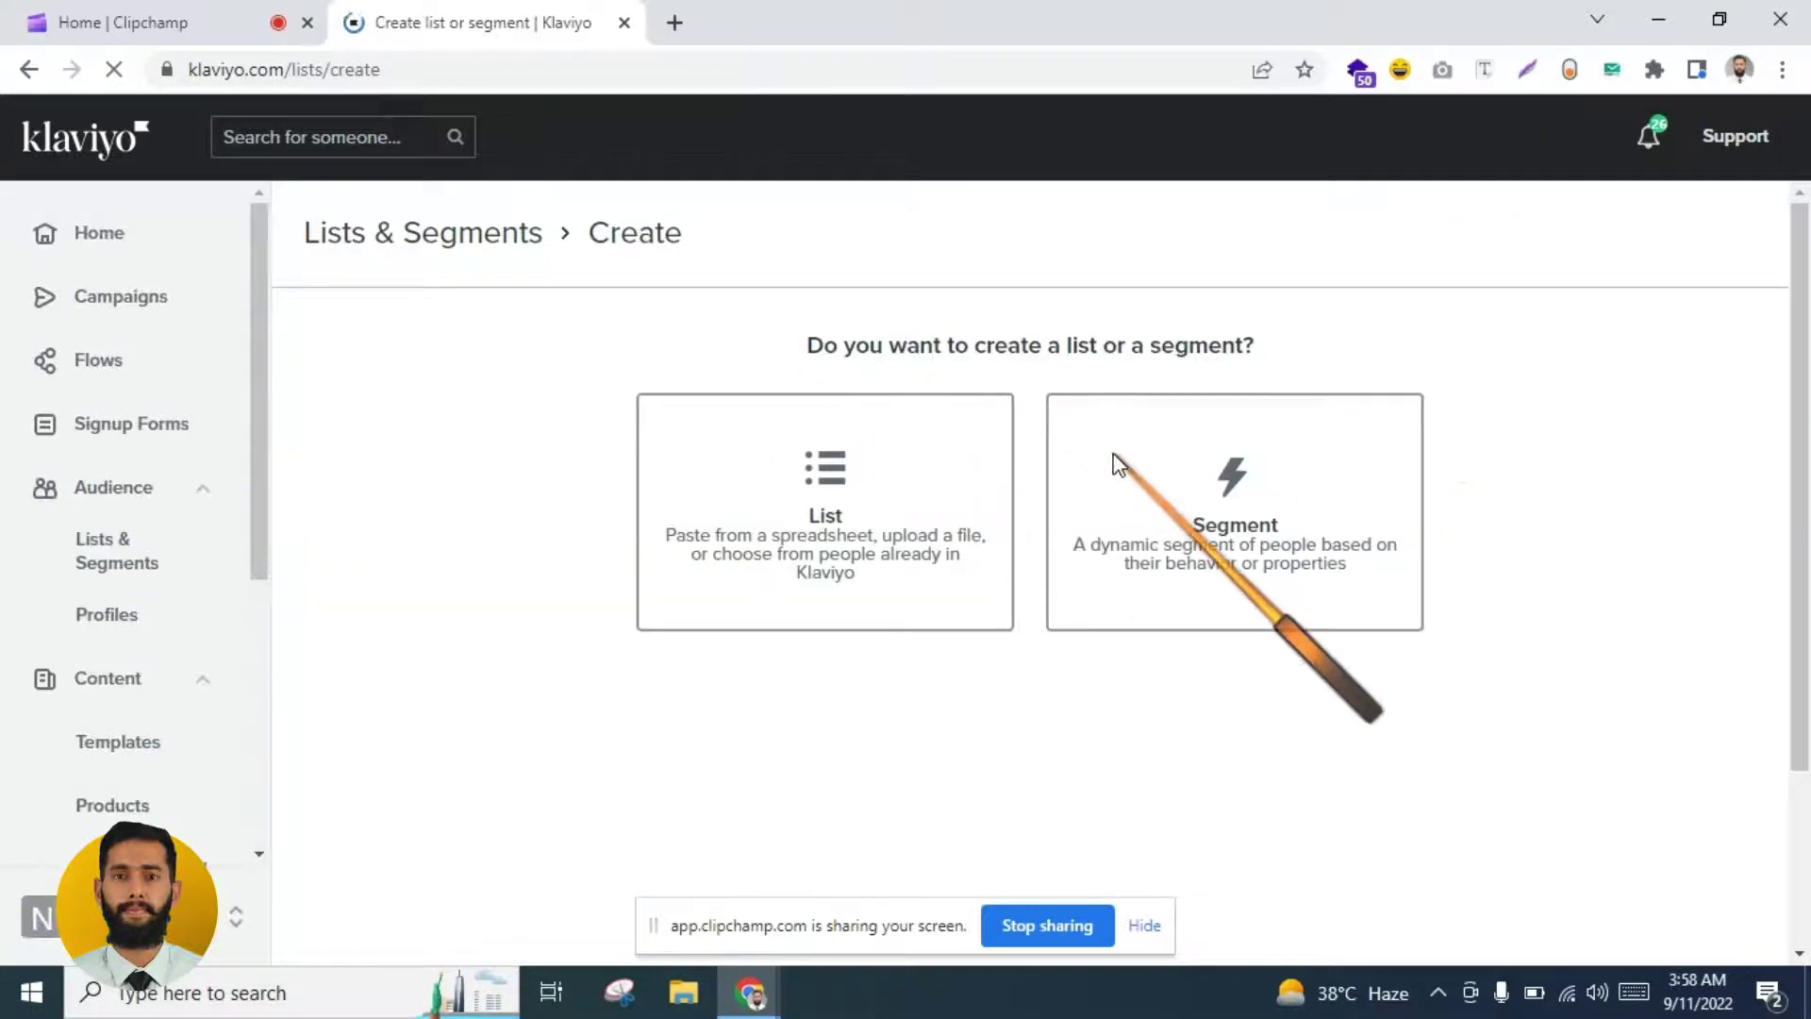
click(1117, 454)
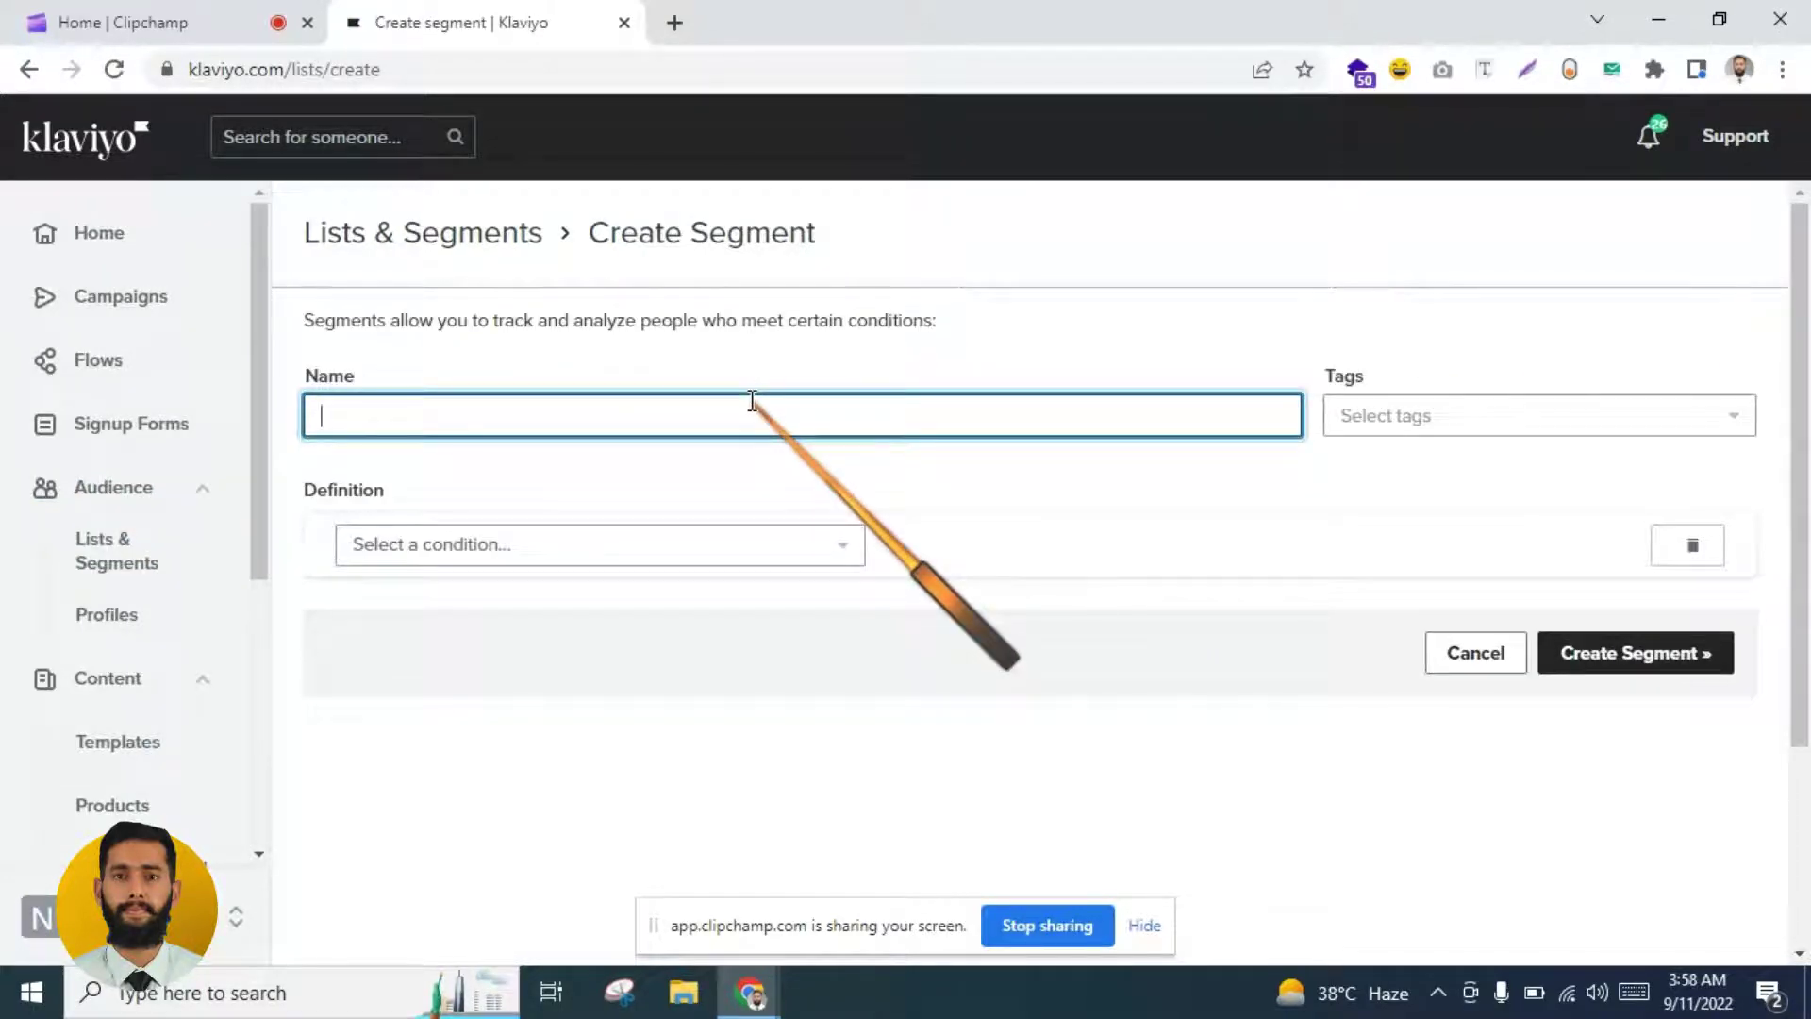
text(next pu)
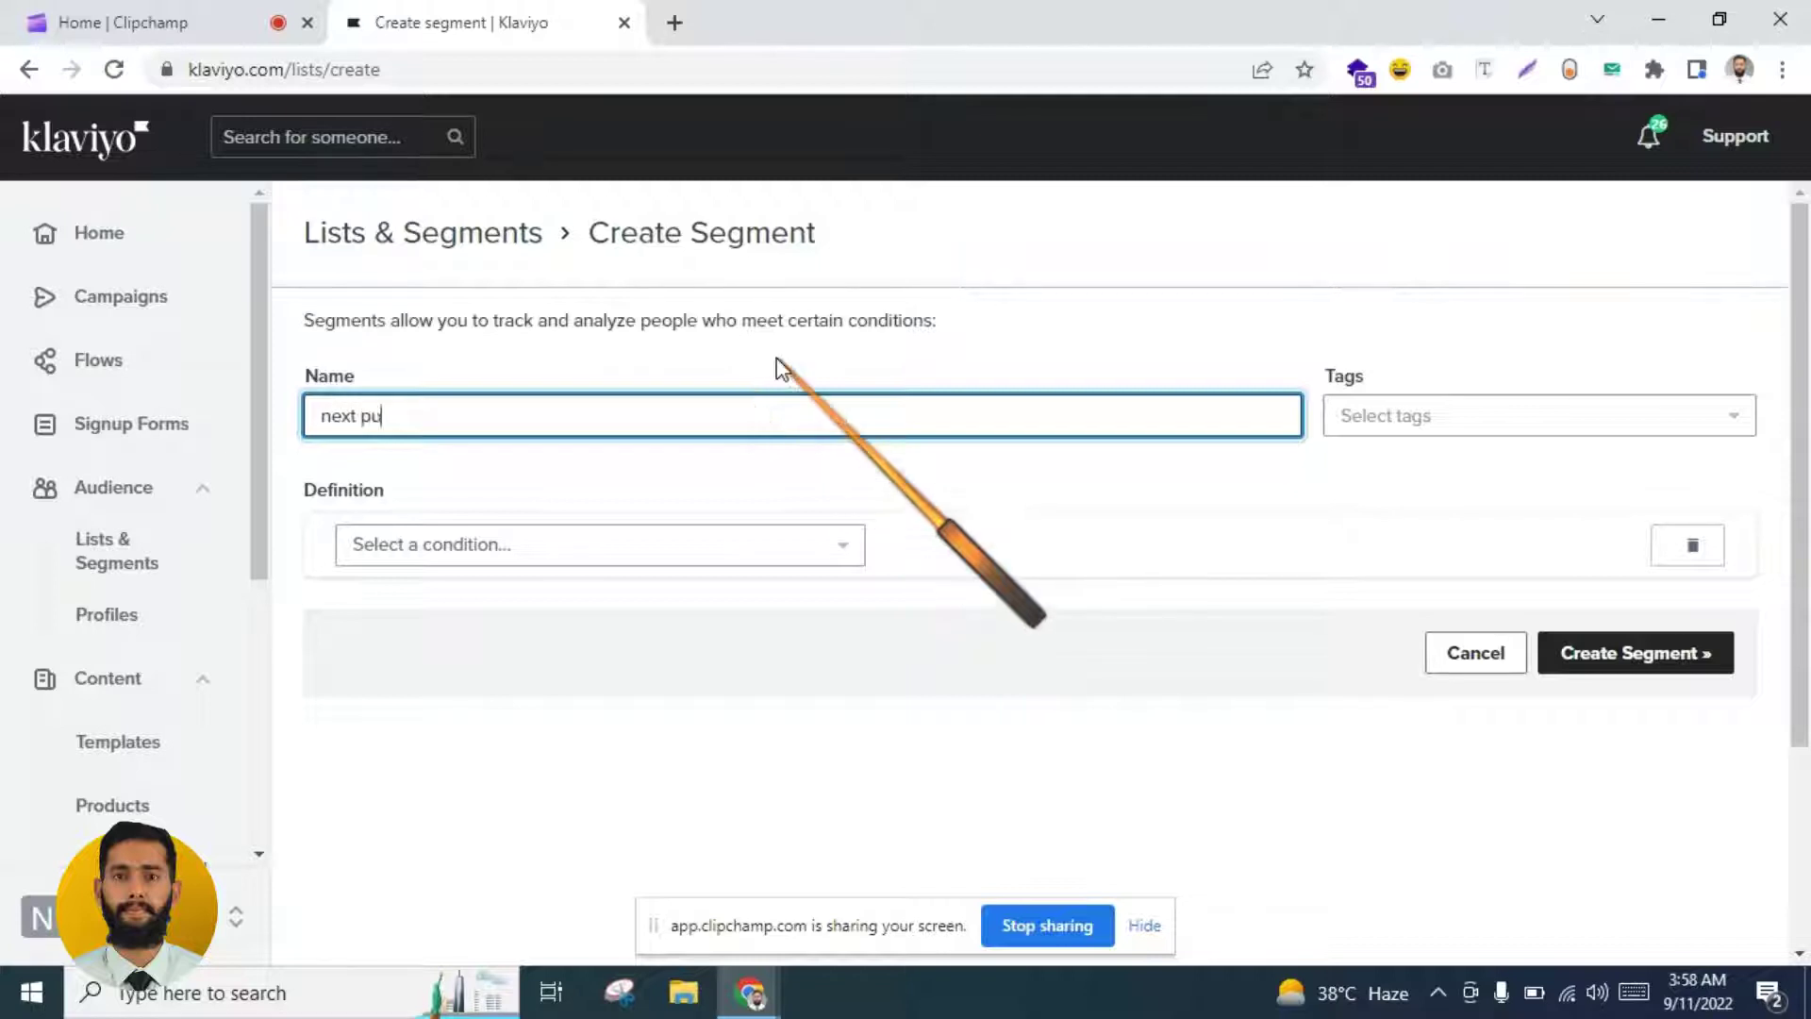
key(BackSpace)
key(BackSpace)
key(BackSpace)
key(BackSpace)
key(BackSpace)
key(BackSpace)
key(BackSpace)
key(BackSpace)
key(BackSpace)
key(BackSpace)
text(pedted next)
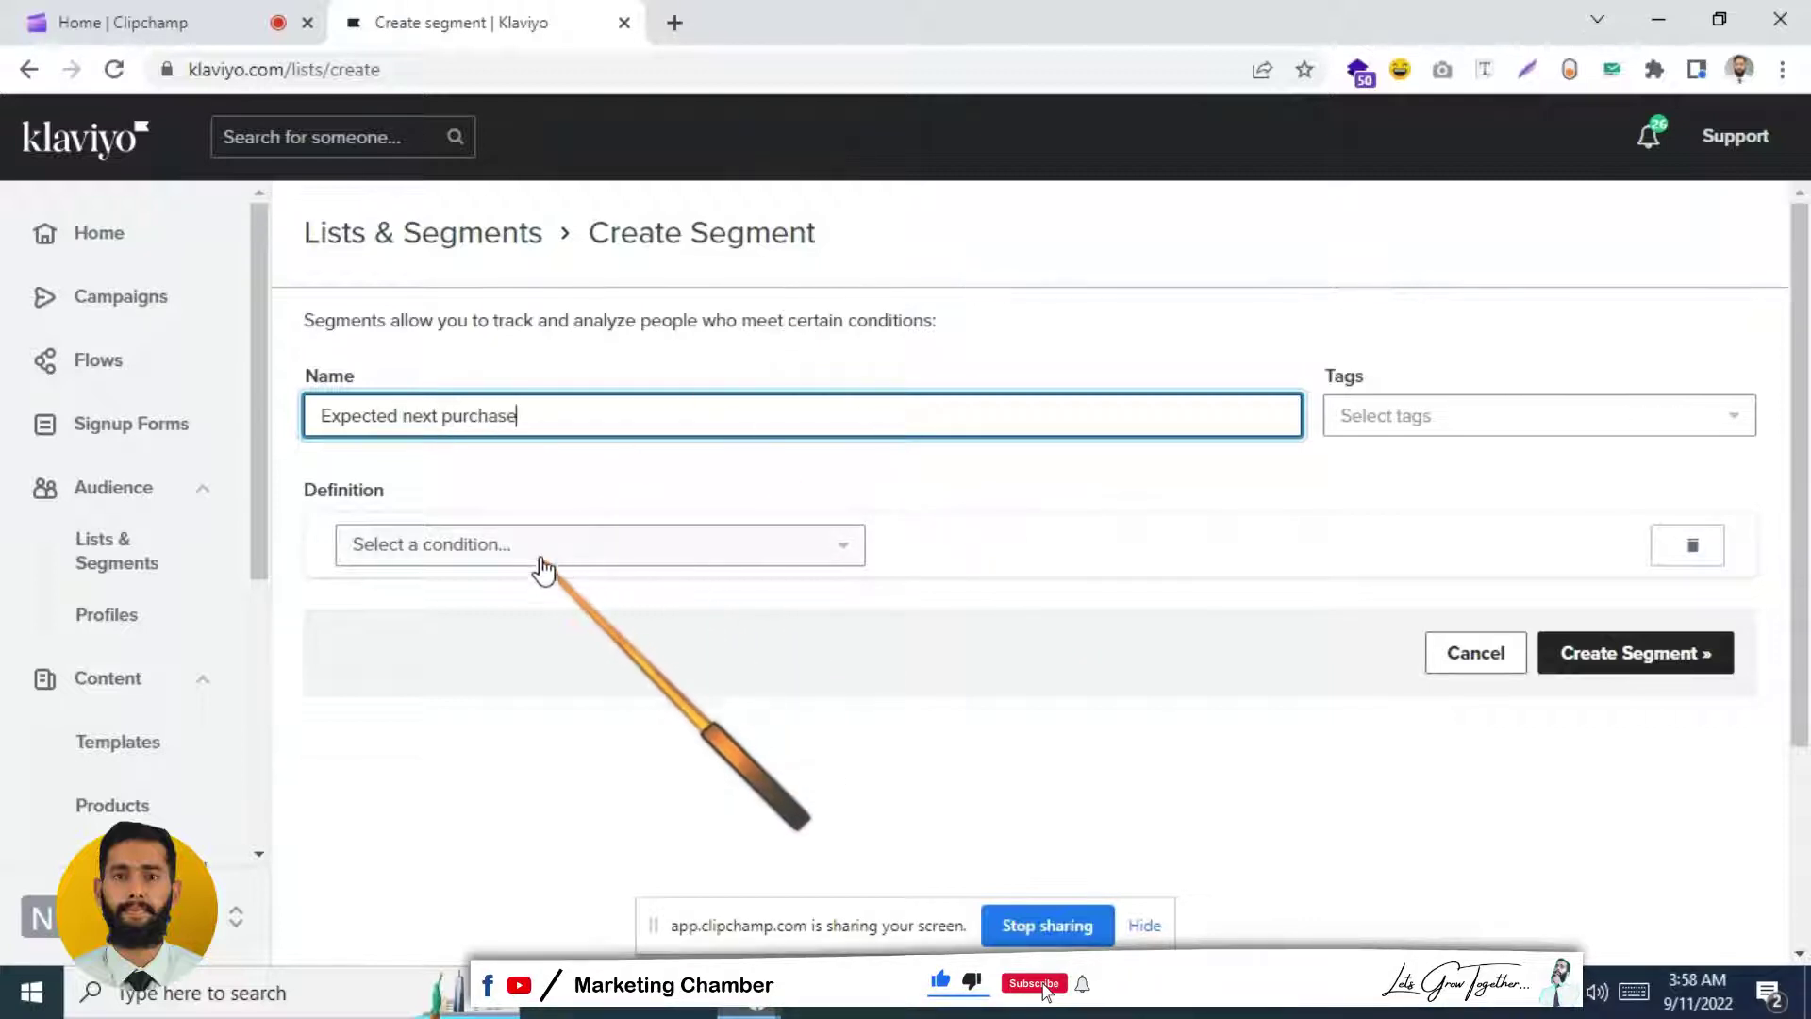
Step: Add the condition Expected Date Of Next Order is in the next 14 days, then save the segment
click(585, 545)
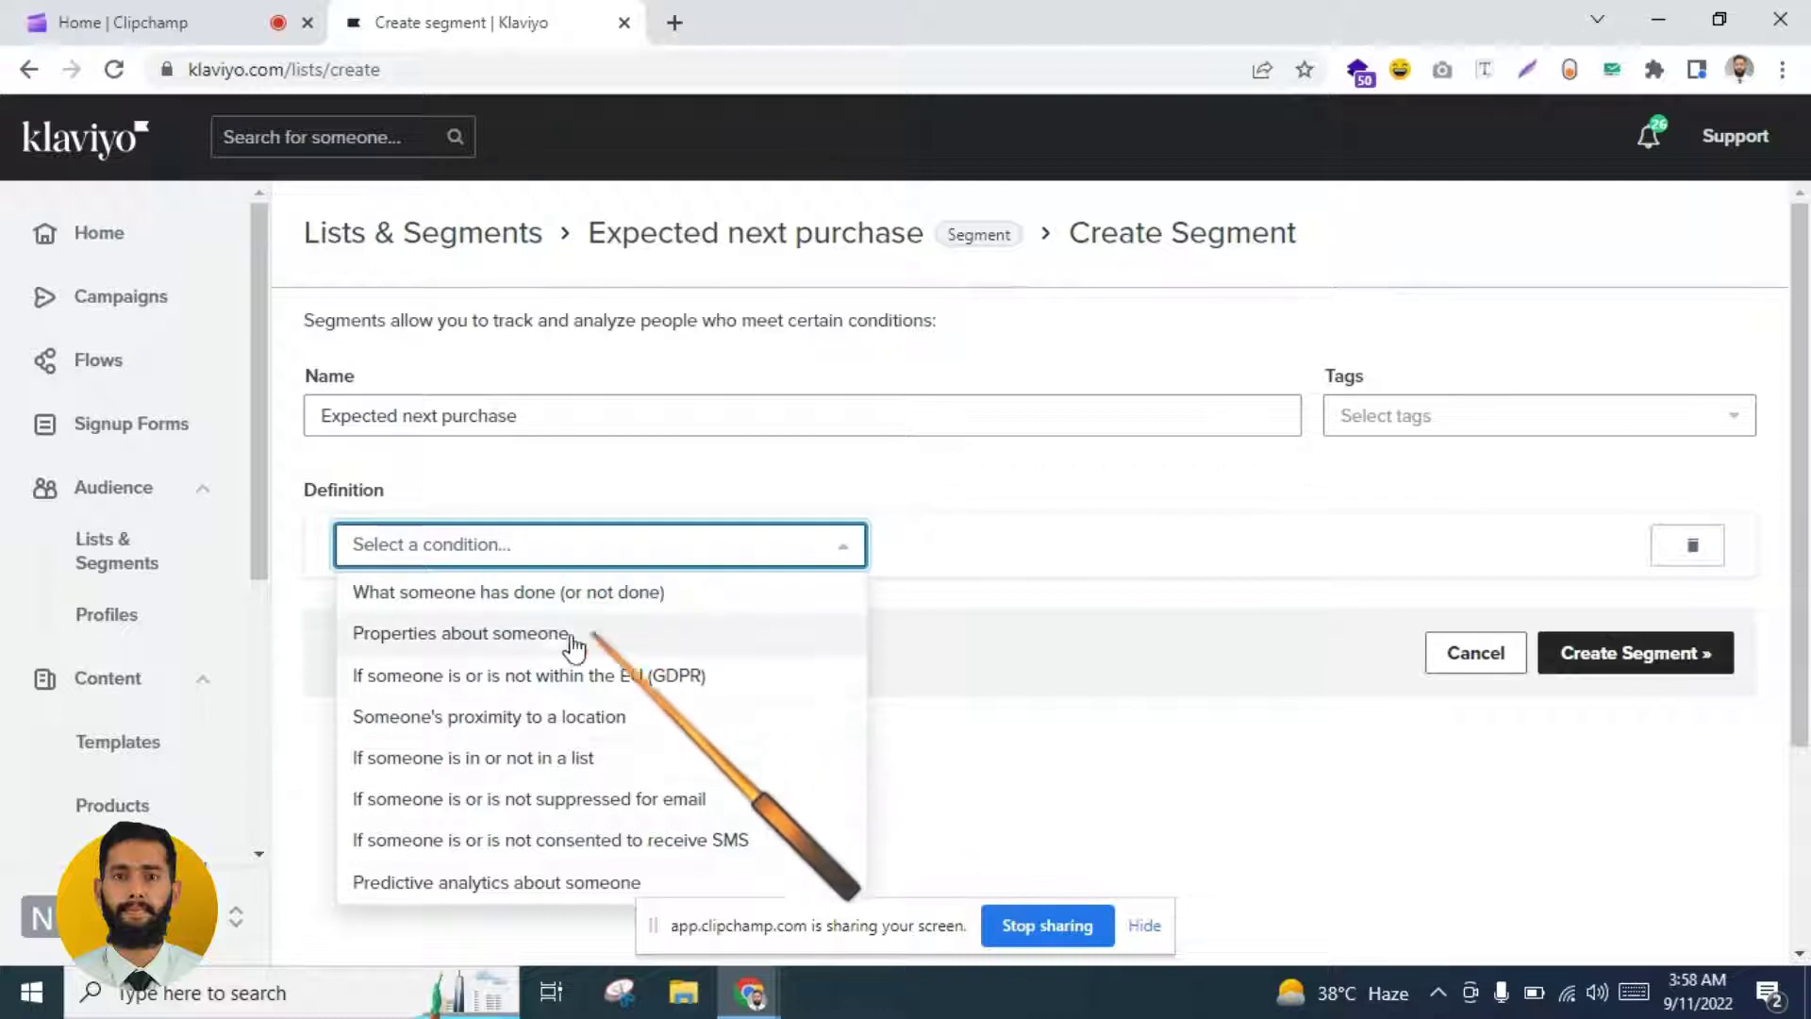
click(651, 633)
click(476, 601)
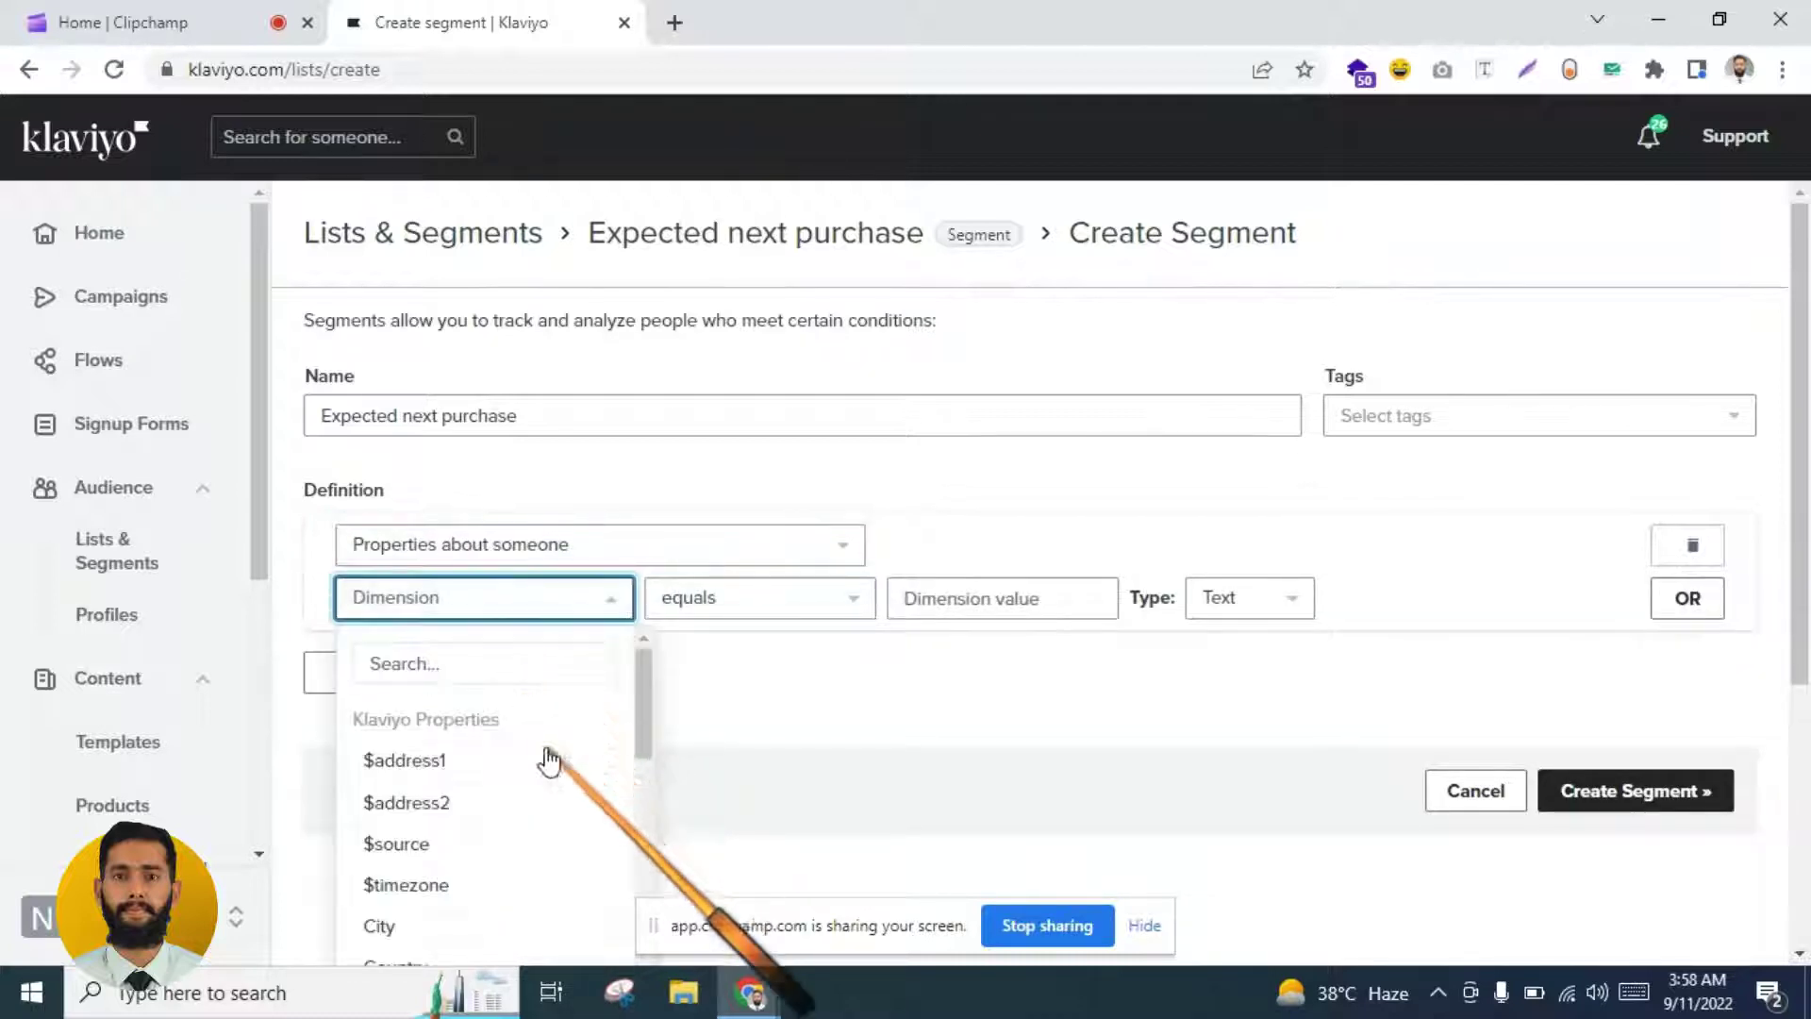
drag(642, 727, 598, 797)
click(598, 789)
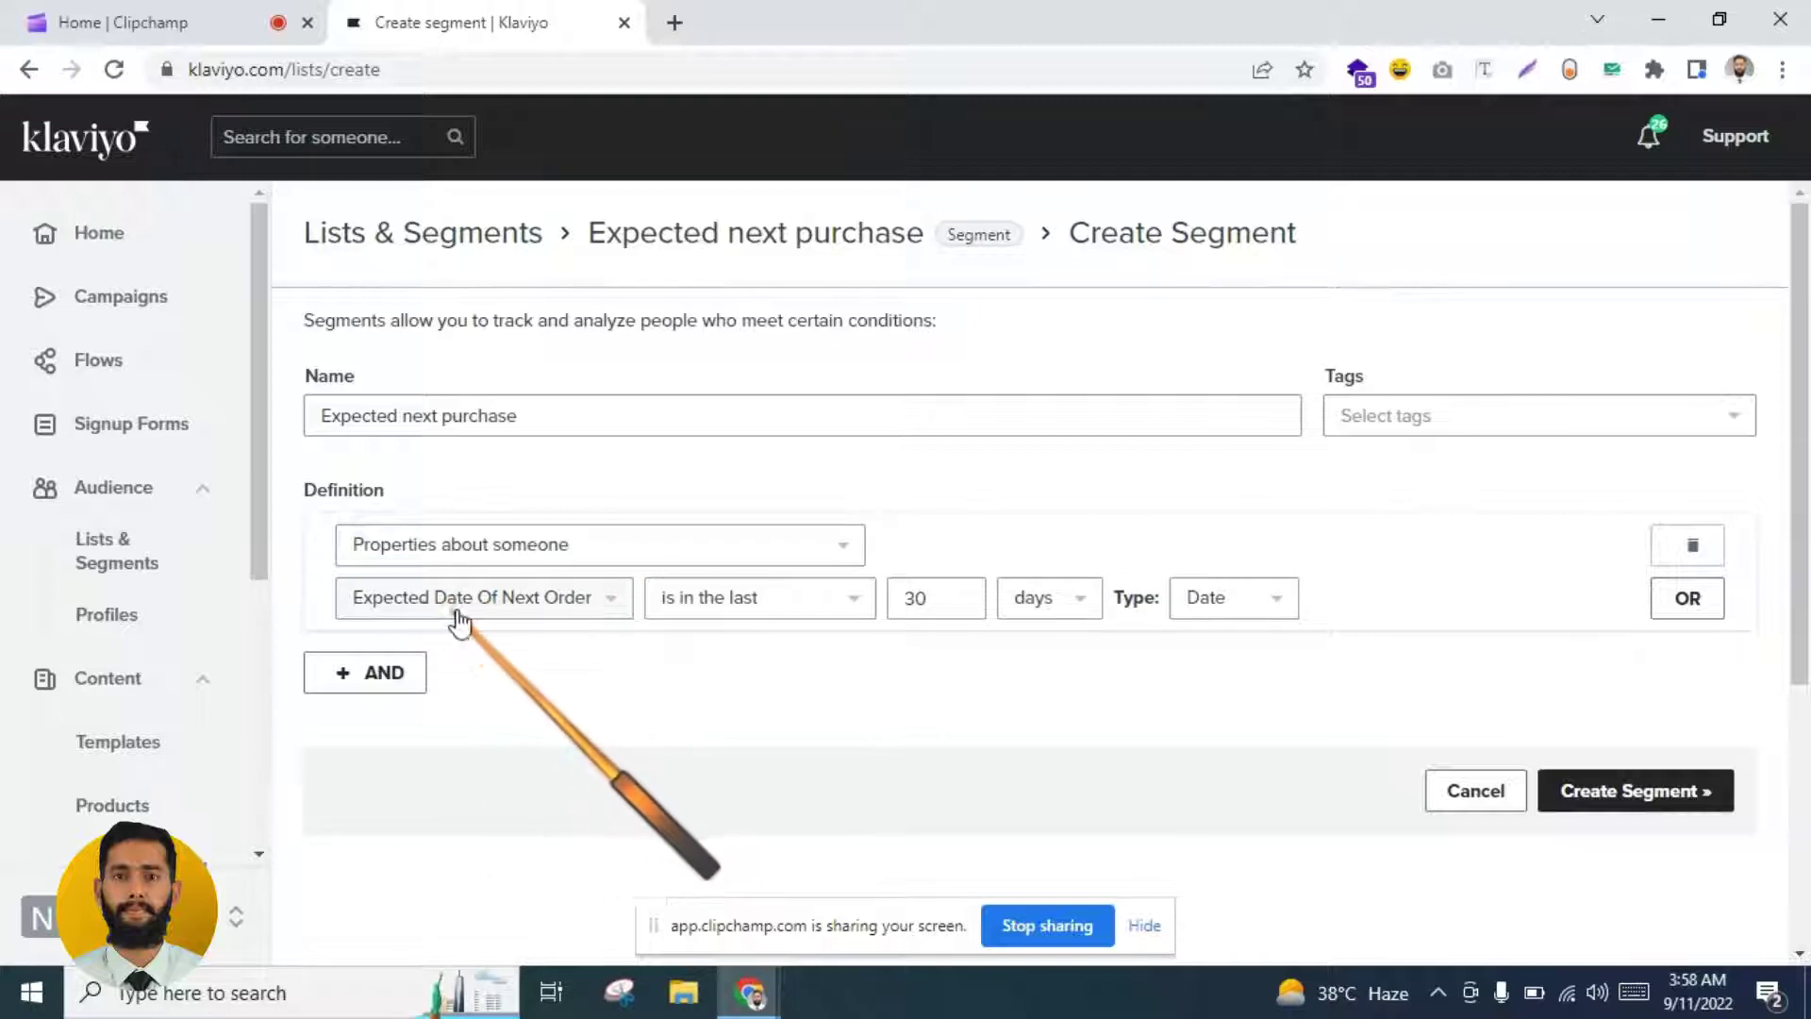
click(839, 602)
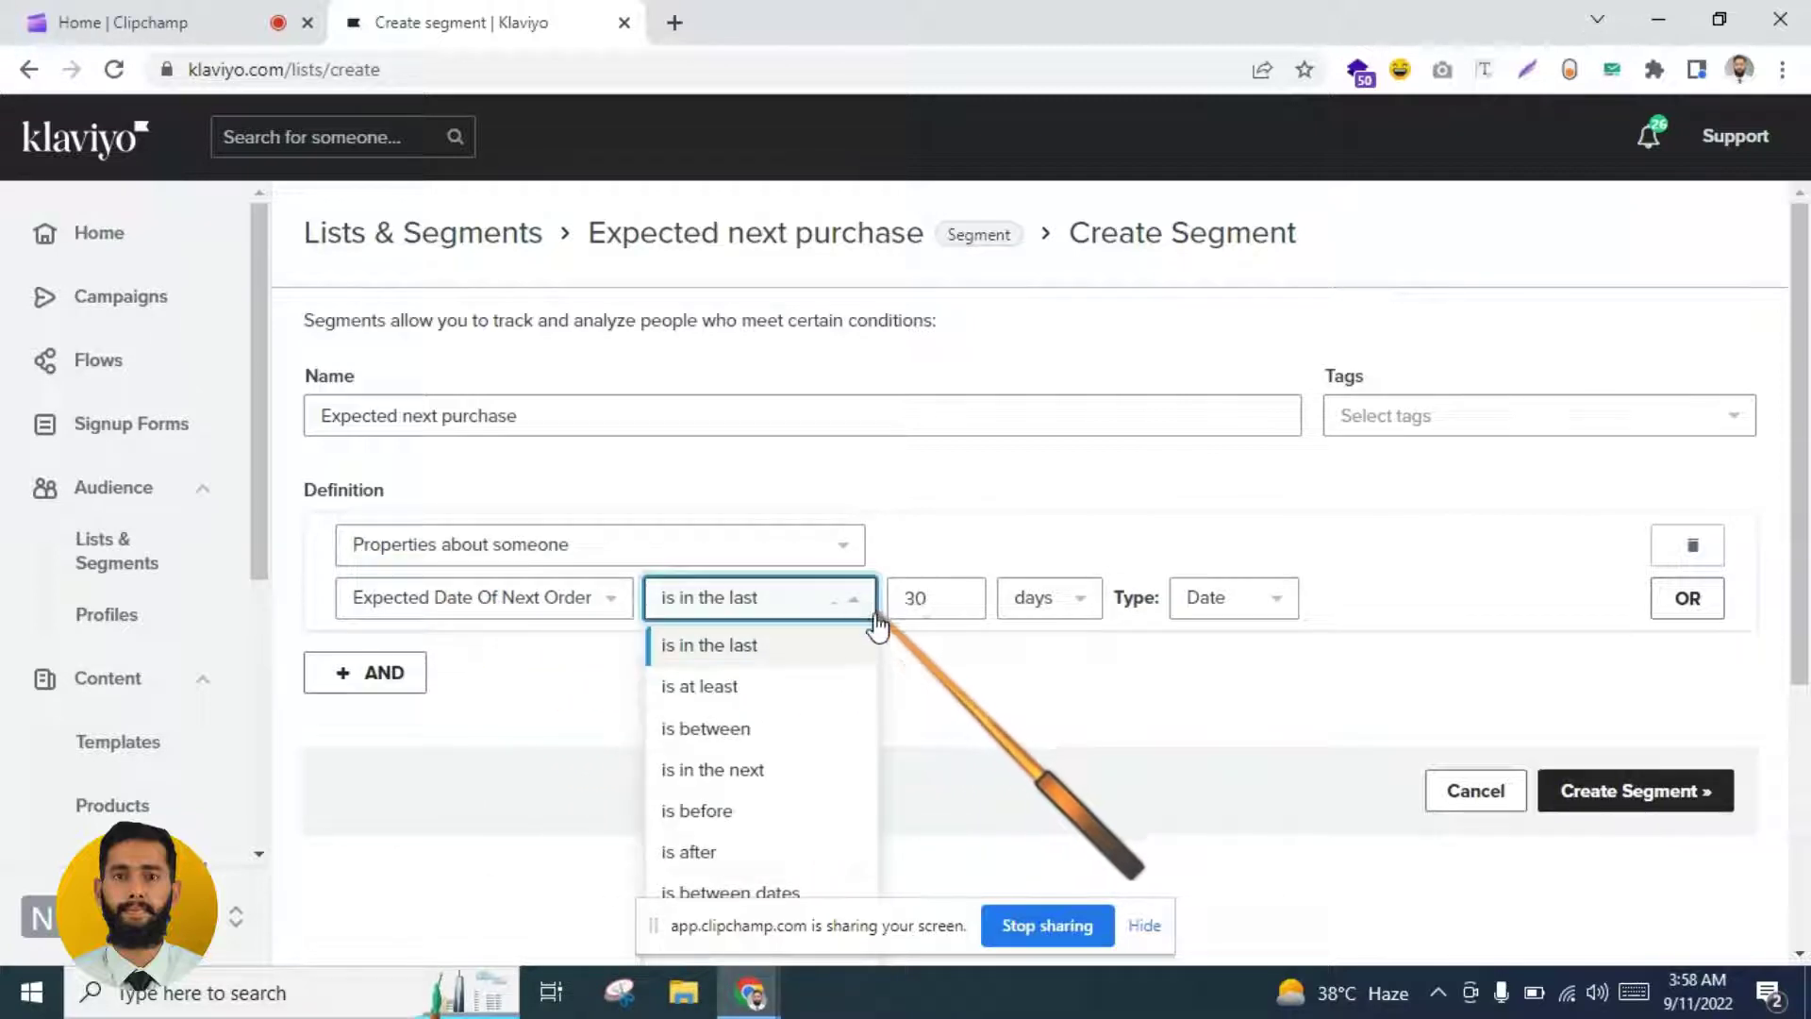
click(764, 772)
click(938, 598)
double_click(938, 598)
text(14)
click(957, 674)
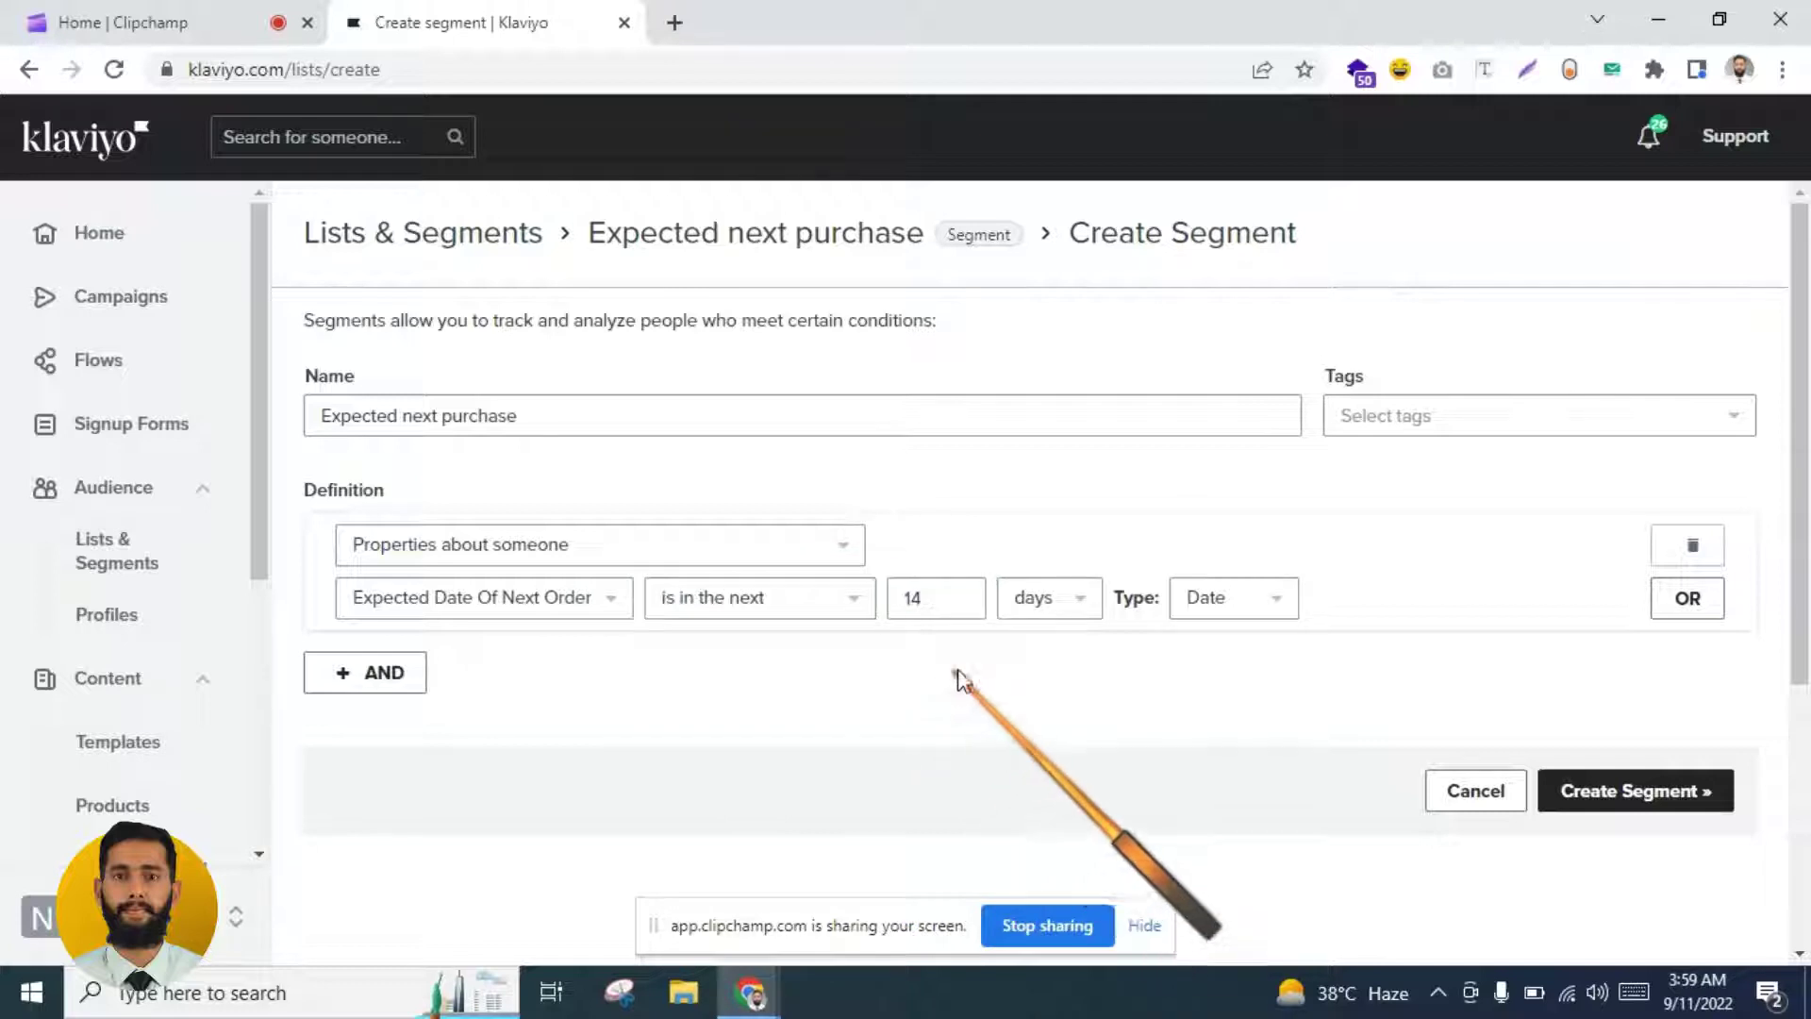
click(1597, 791)
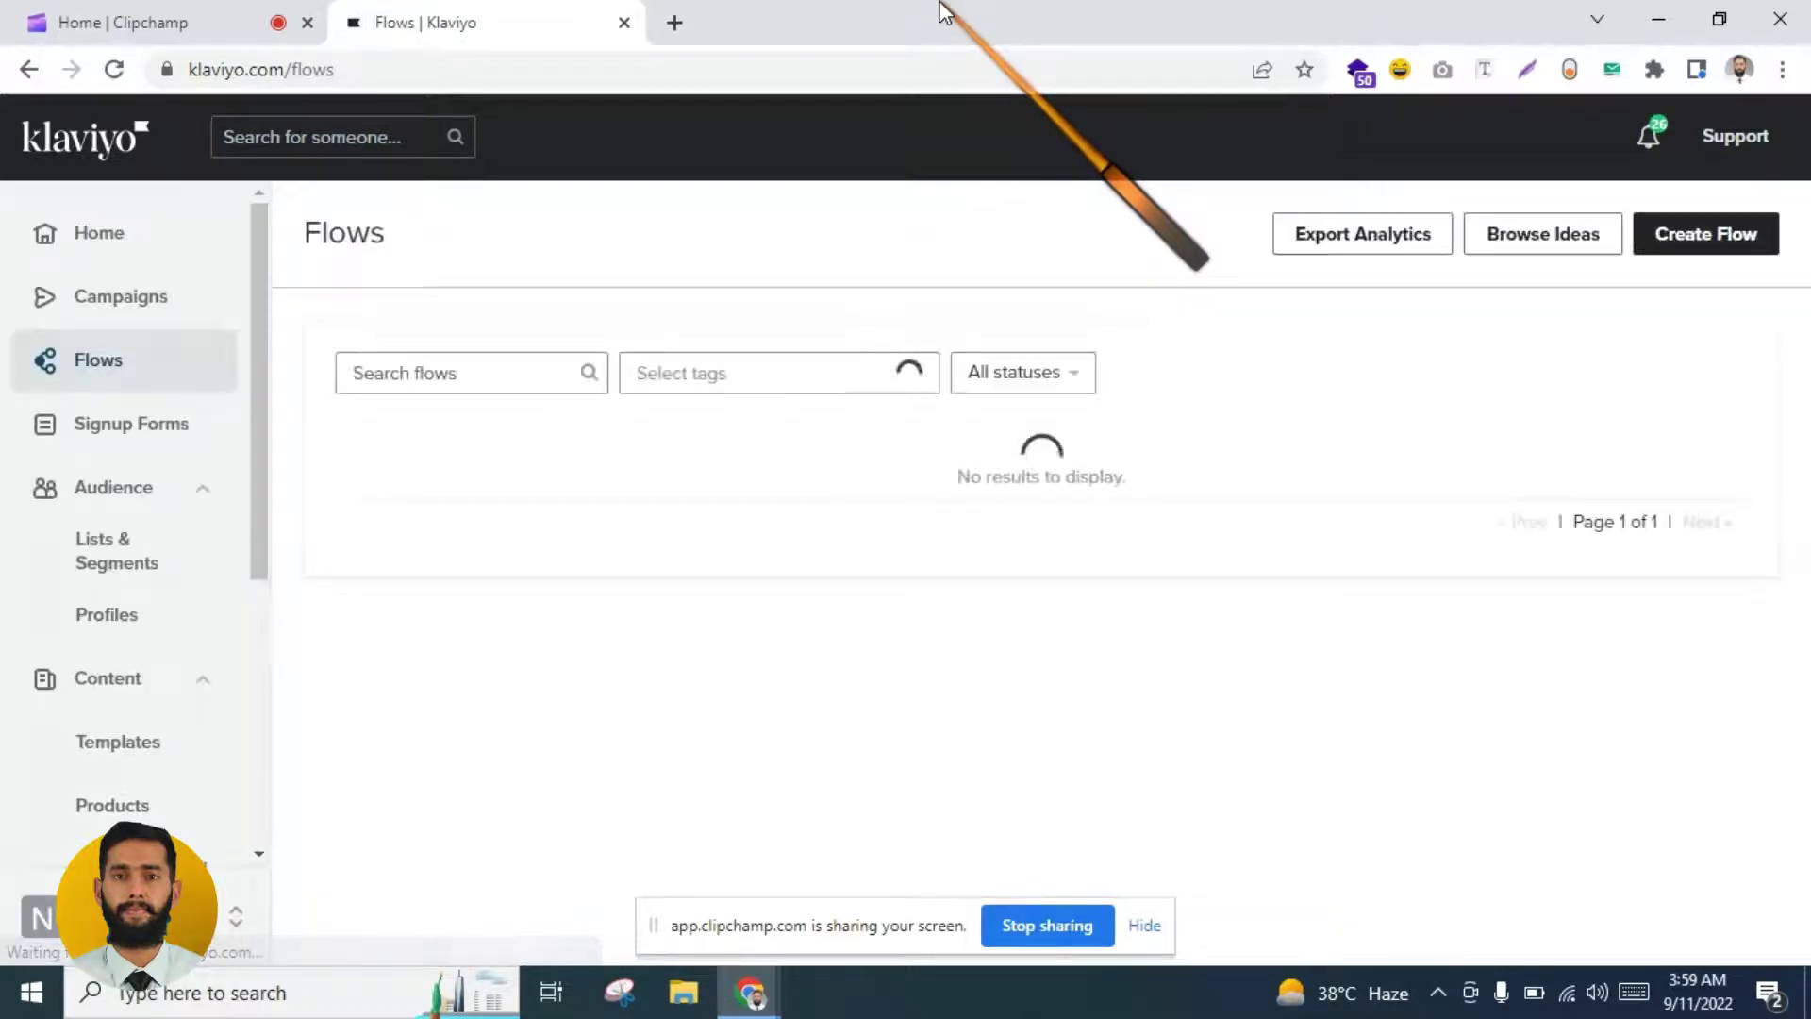
Step: Create a blank flow from scratch named 'segment based flow'
click(1707, 236)
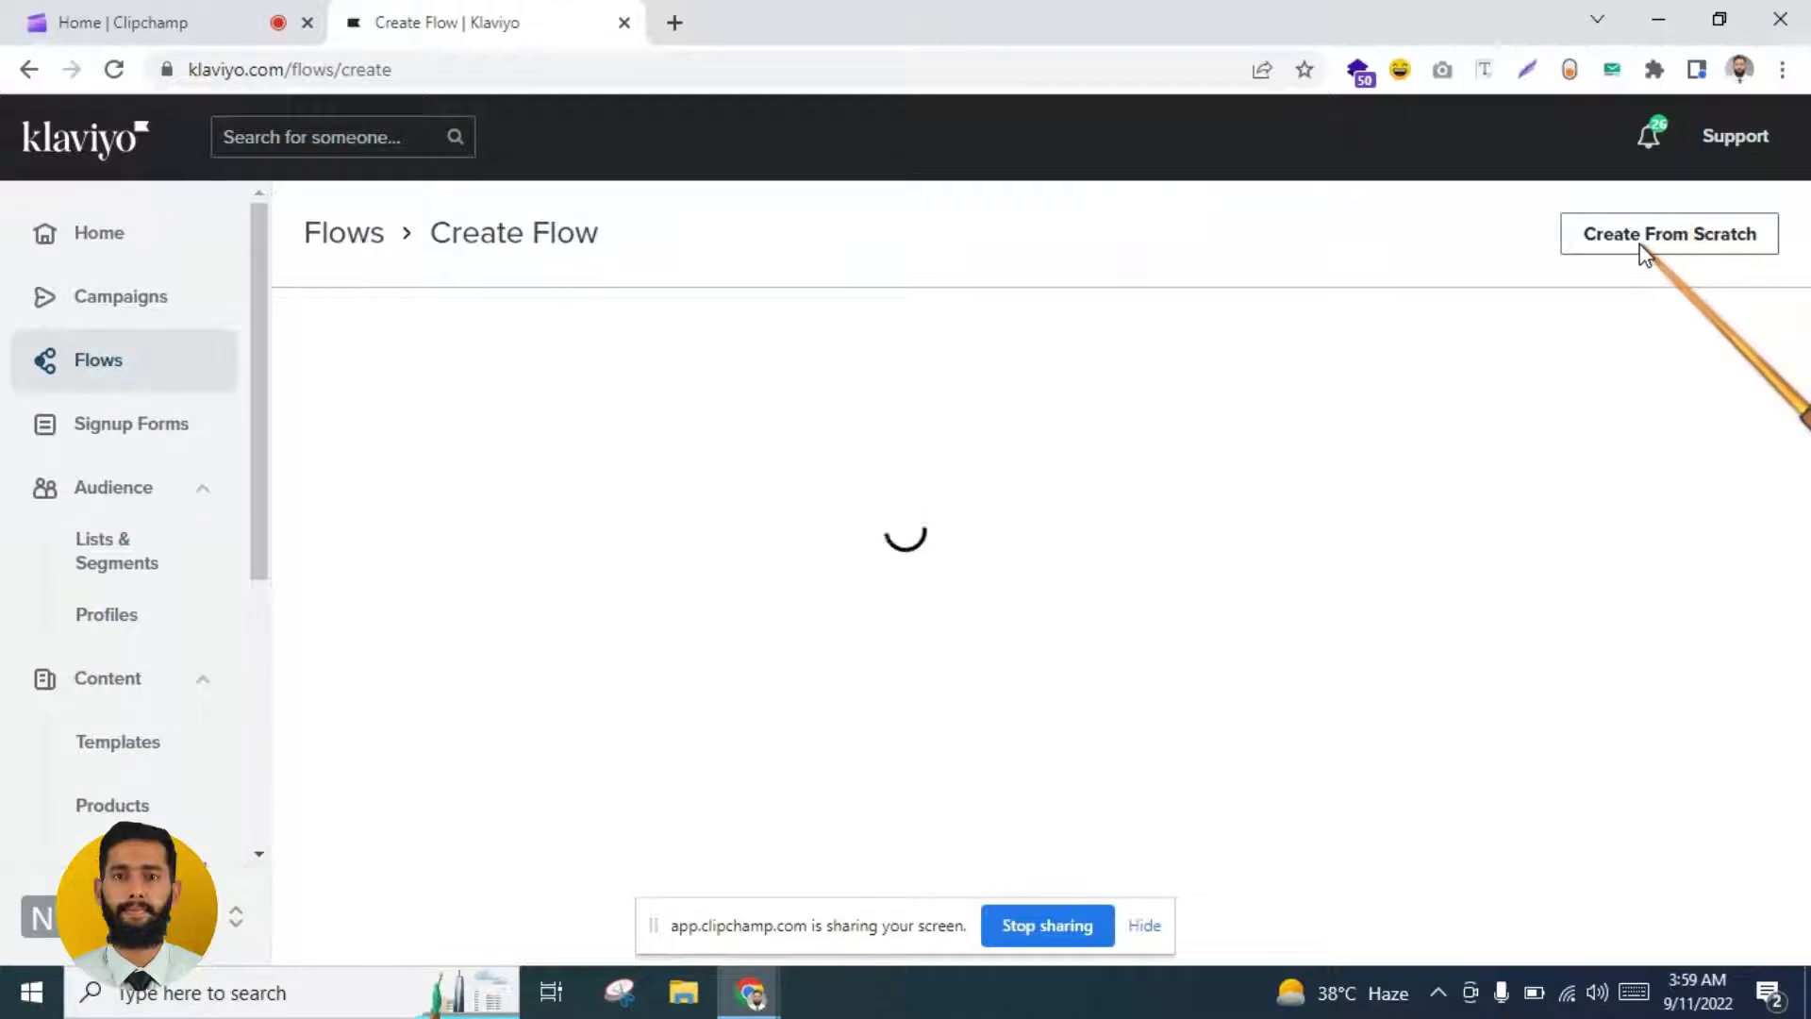
click(1661, 236)
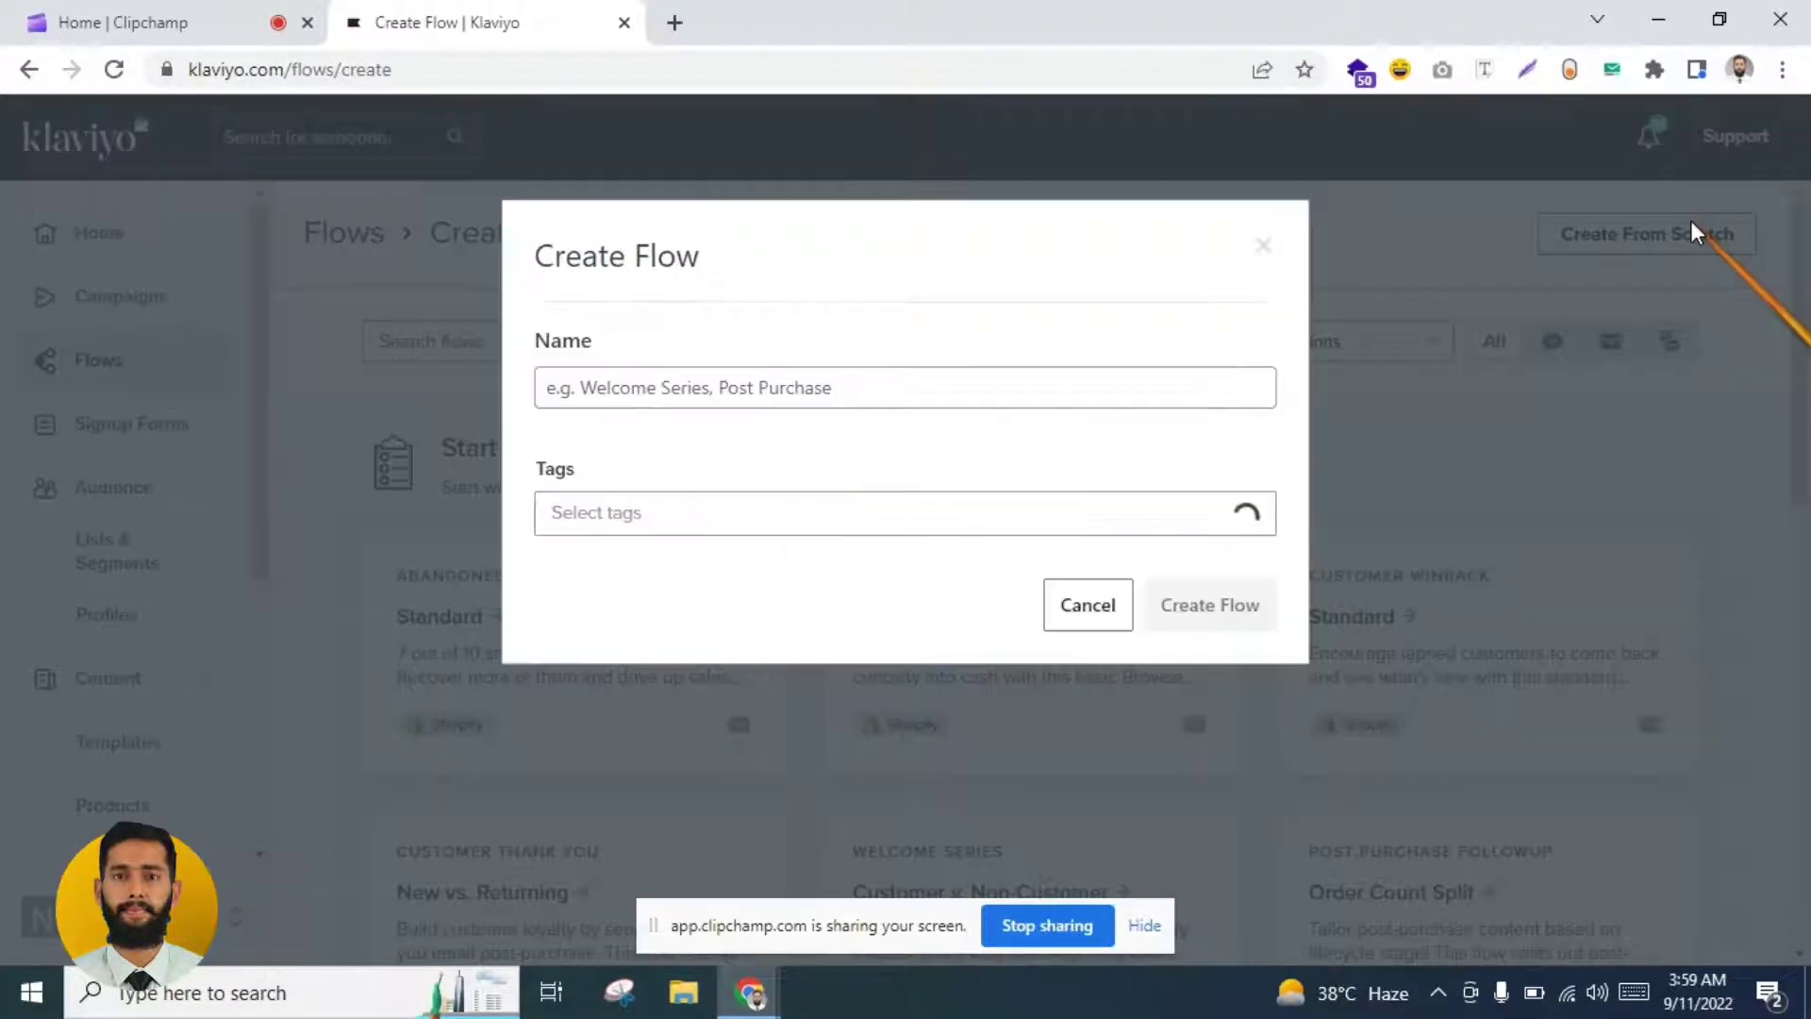
click(806, 380)
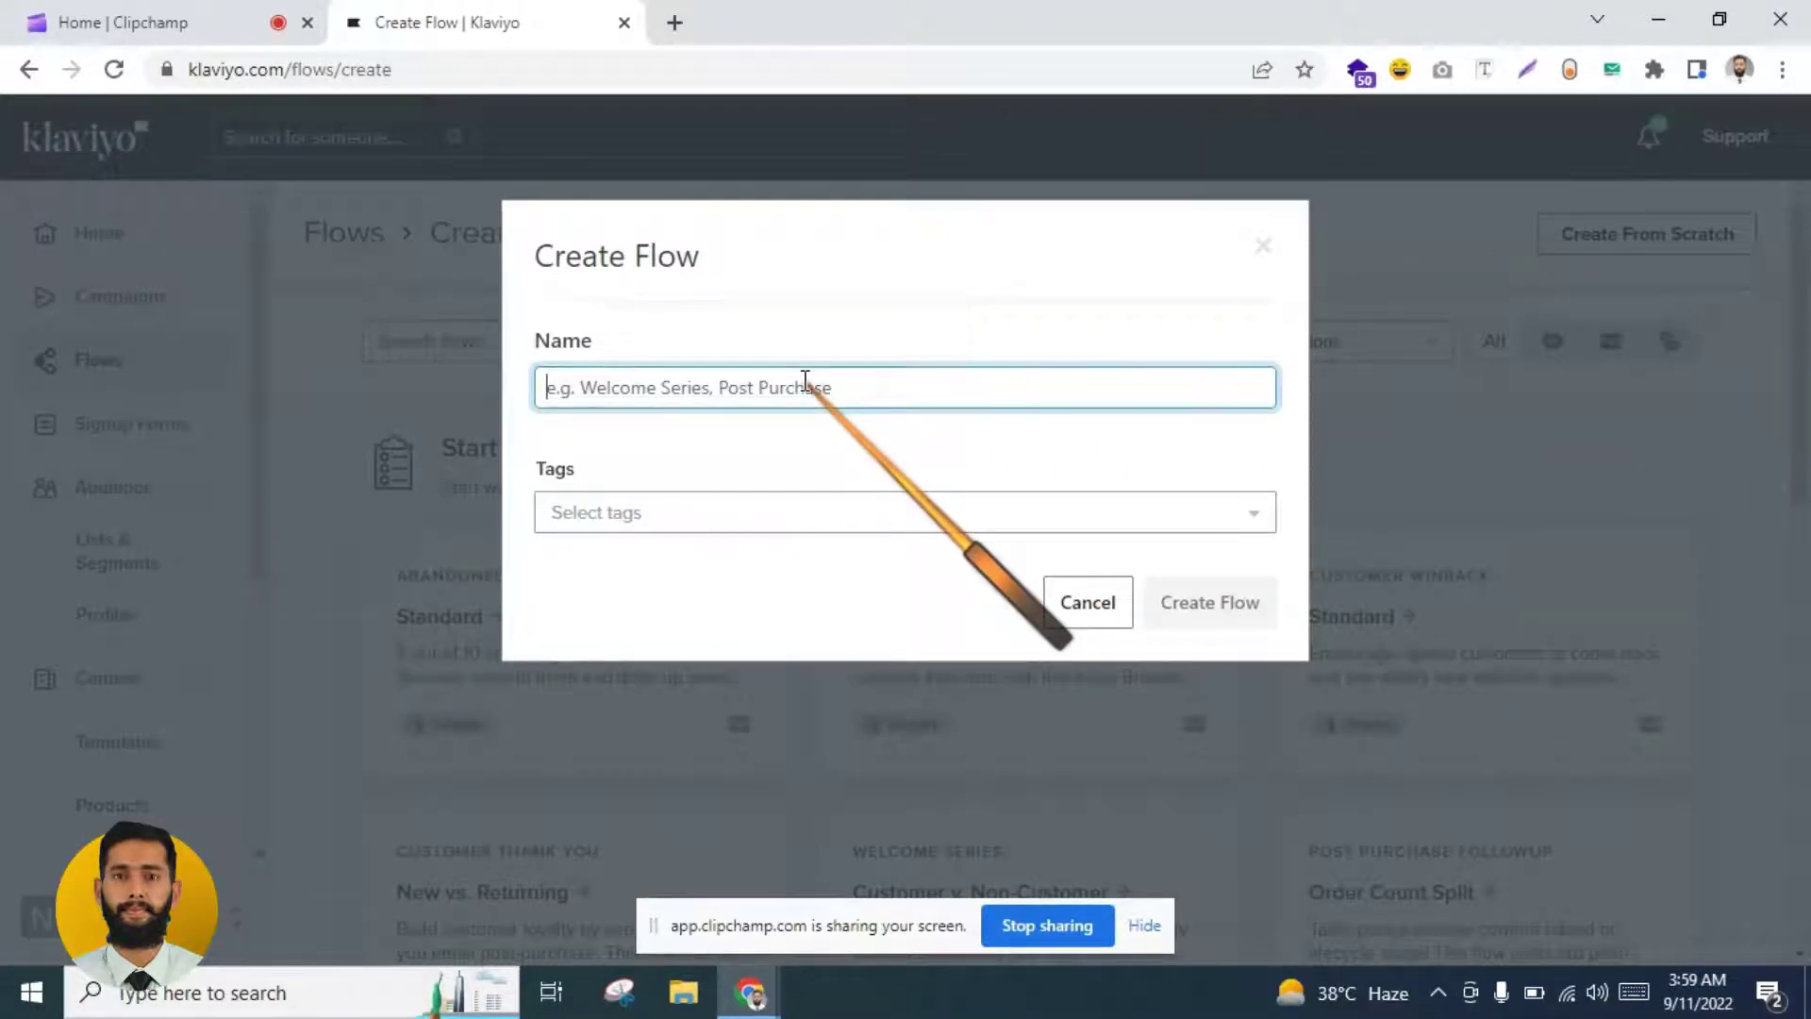
text(segement based flow)
click(1168, 600)
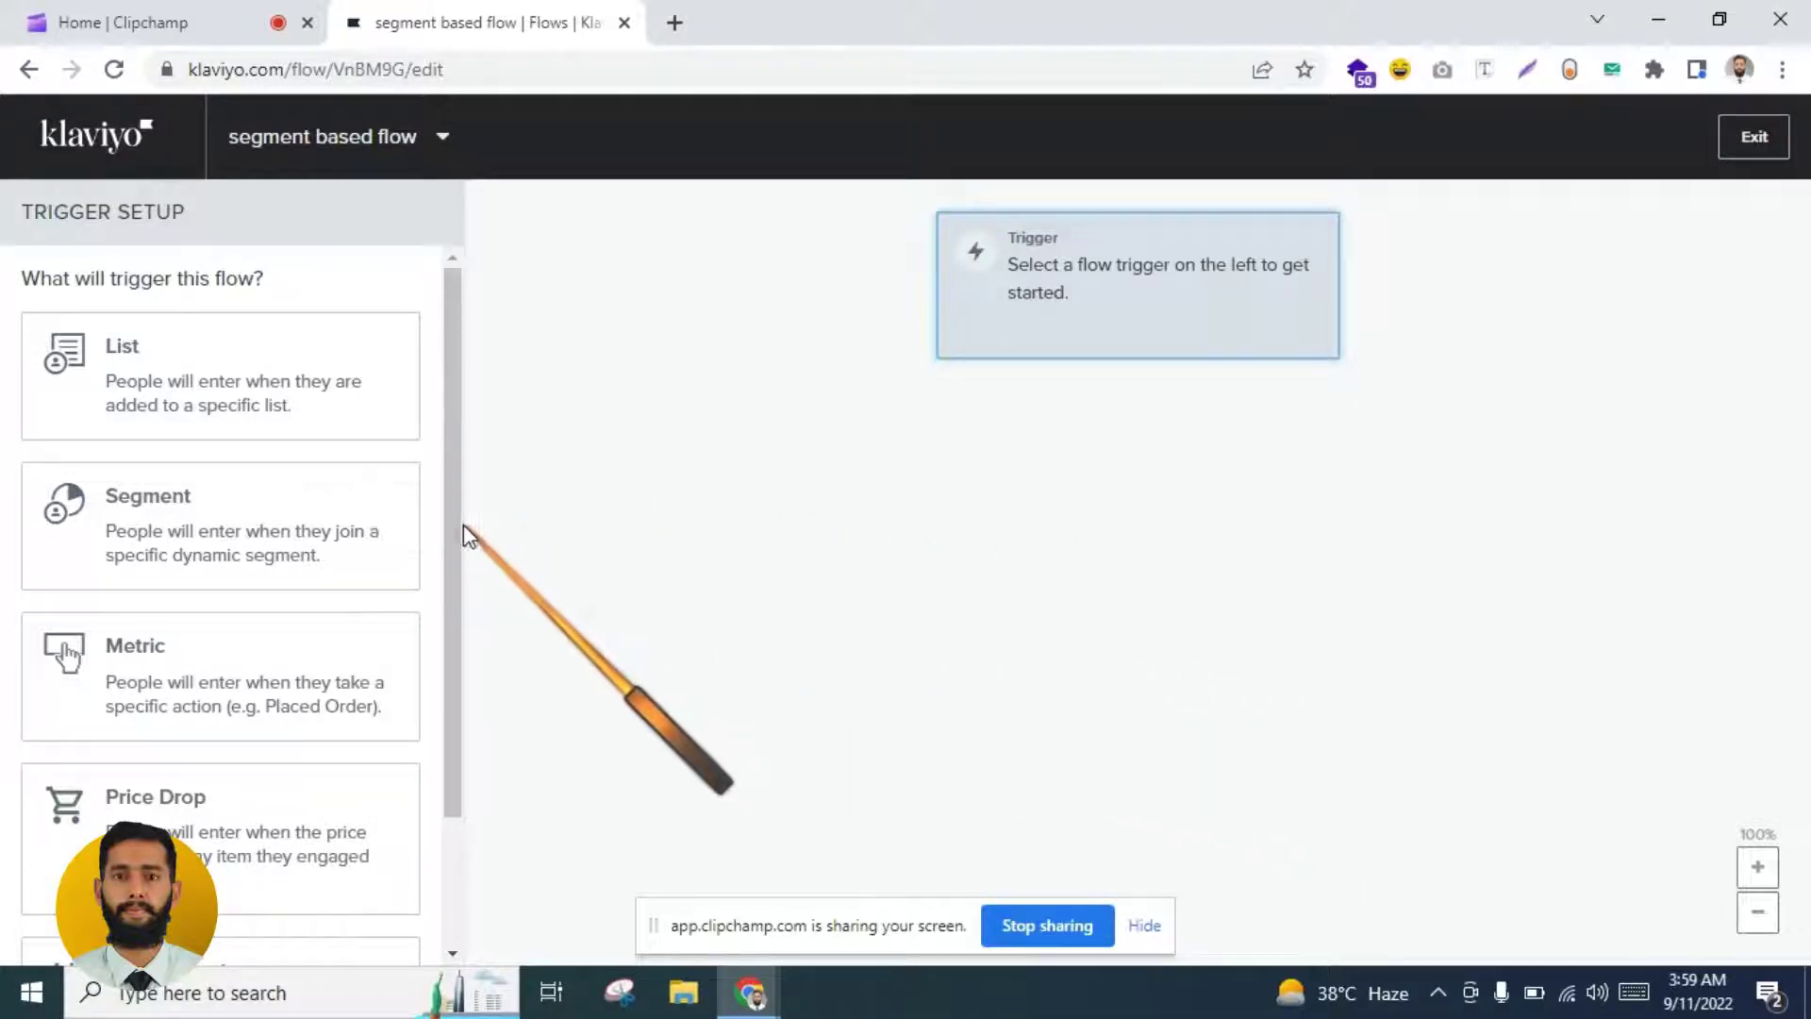
Step: Set the flow's Segment trigger to the Expected next purchase segment
click(224, 510)
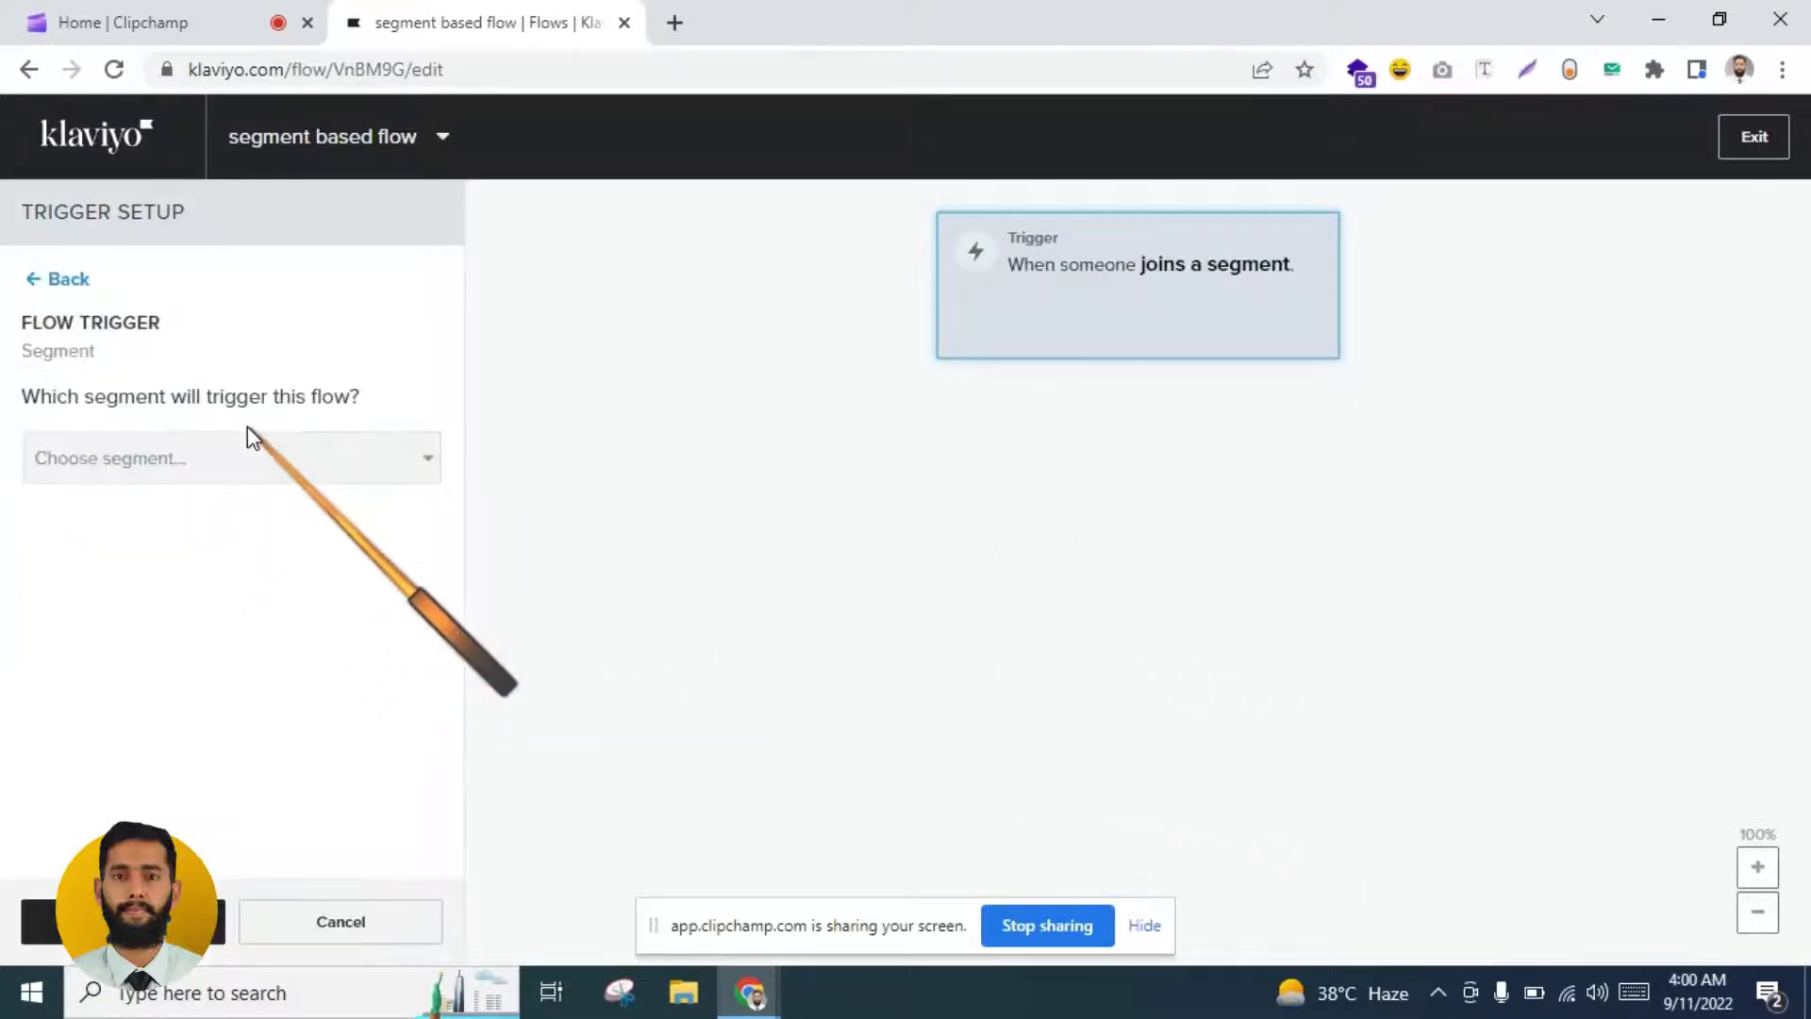
click(249, 455)
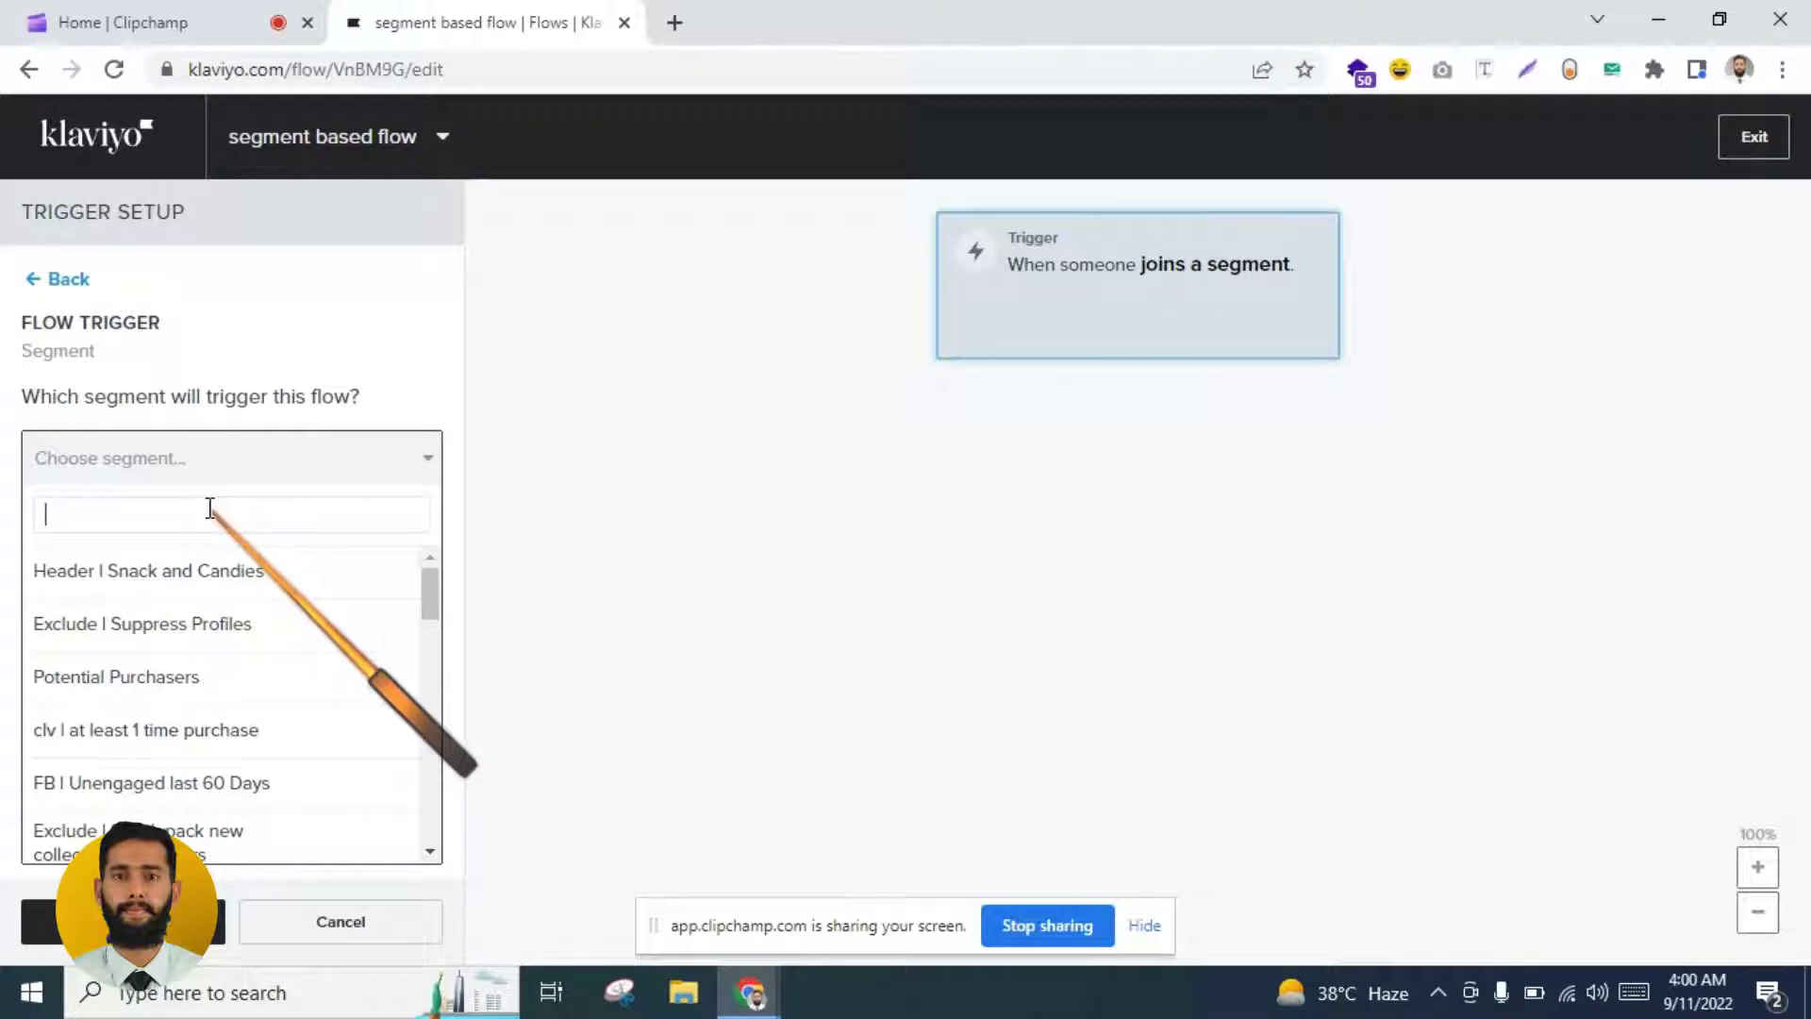
text(exp)
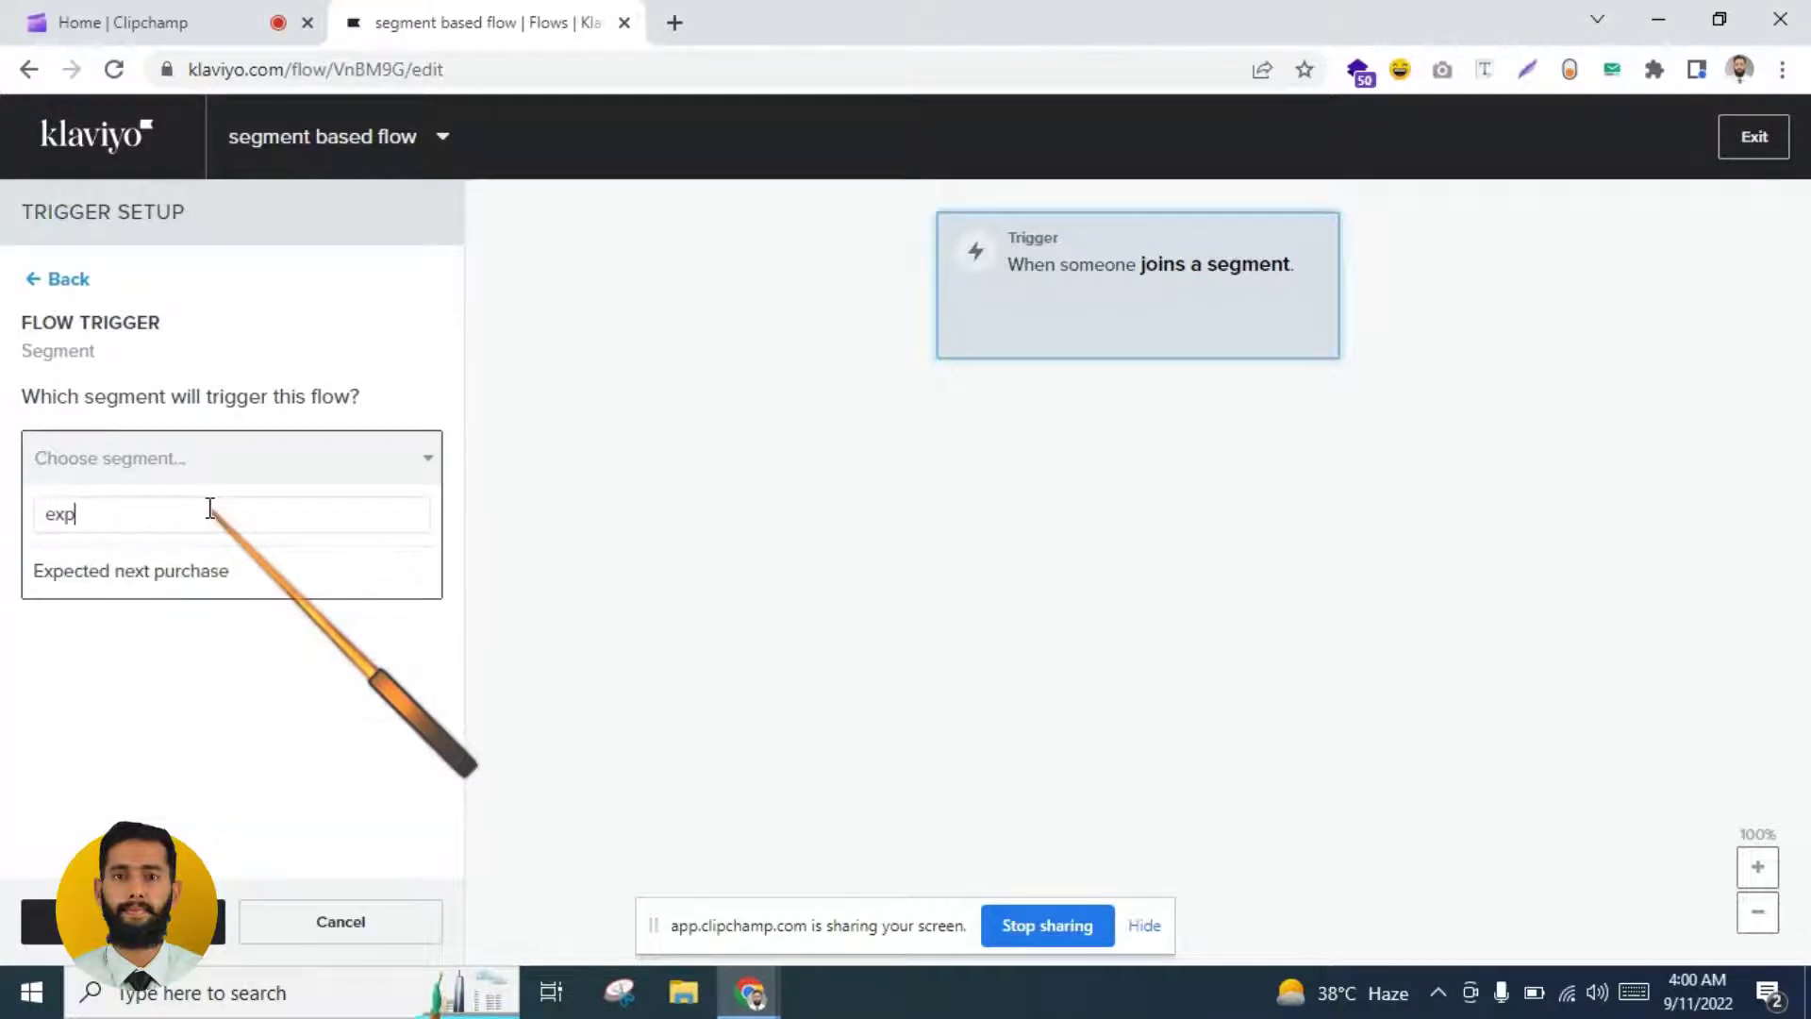
click(141, 572)
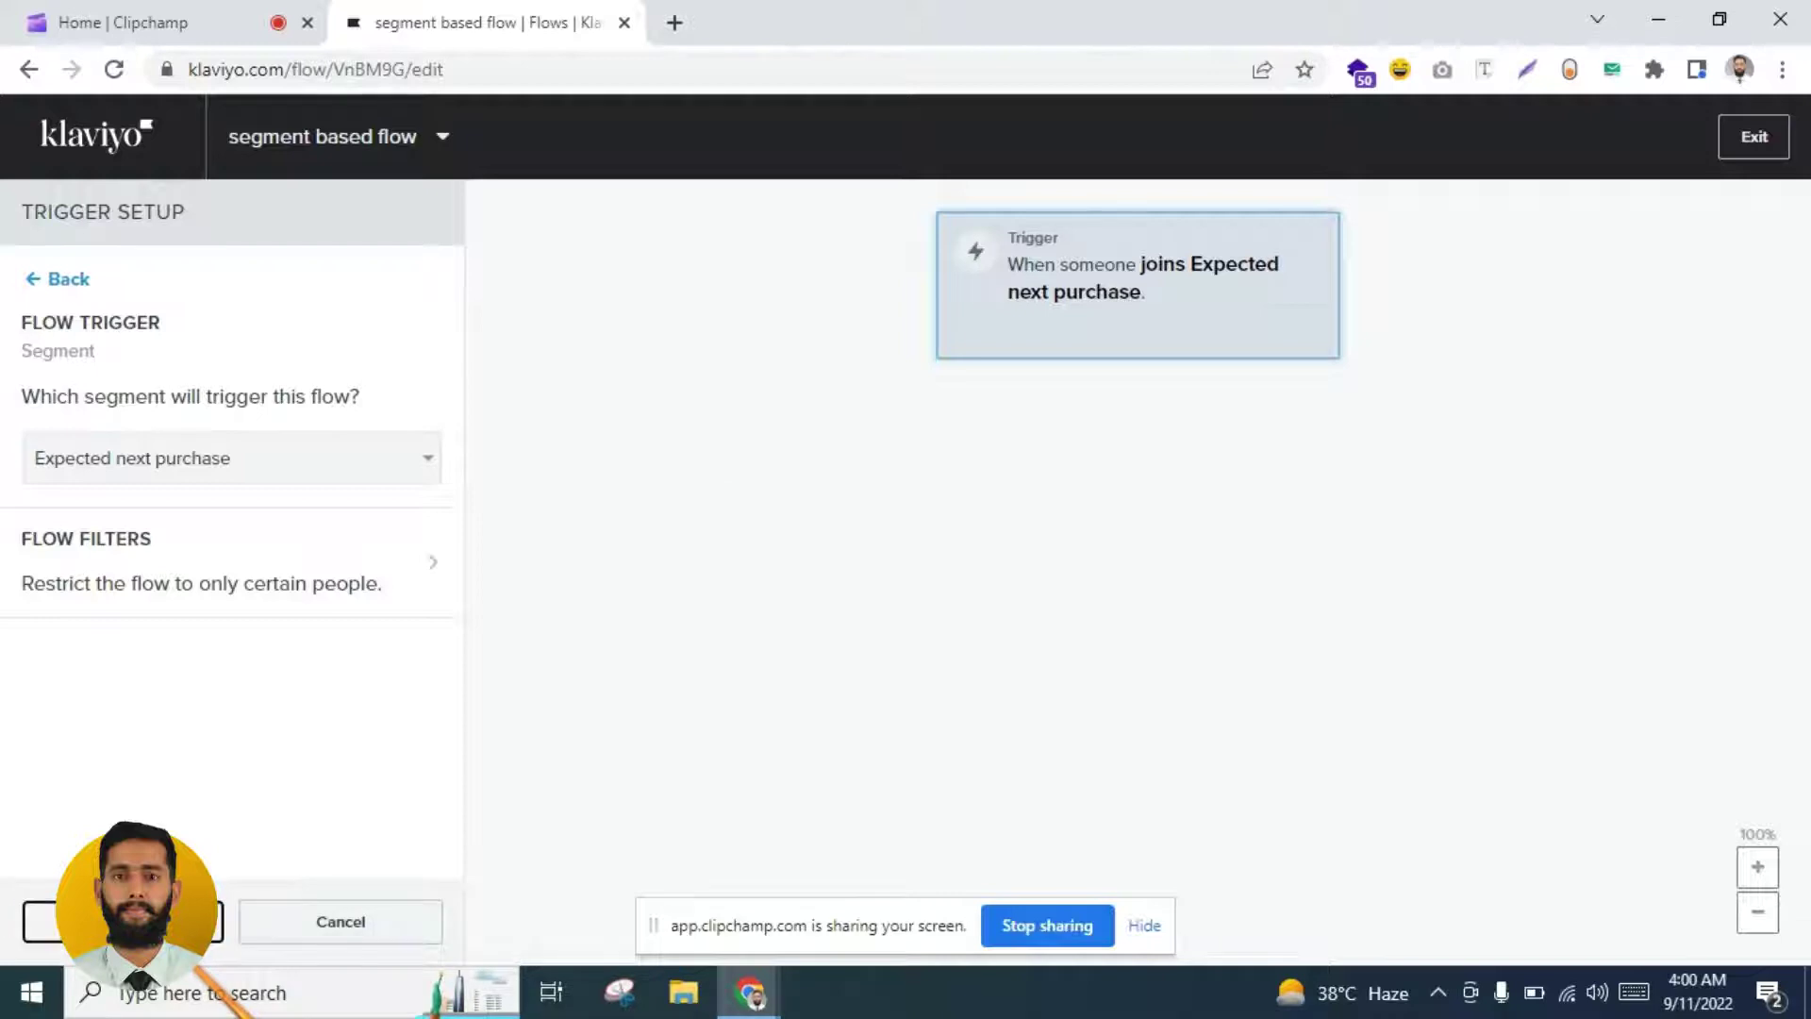
Step: Save the trigger and add an Email step right after it
click(326, 914)
drag(204, 312, 1098, 416)
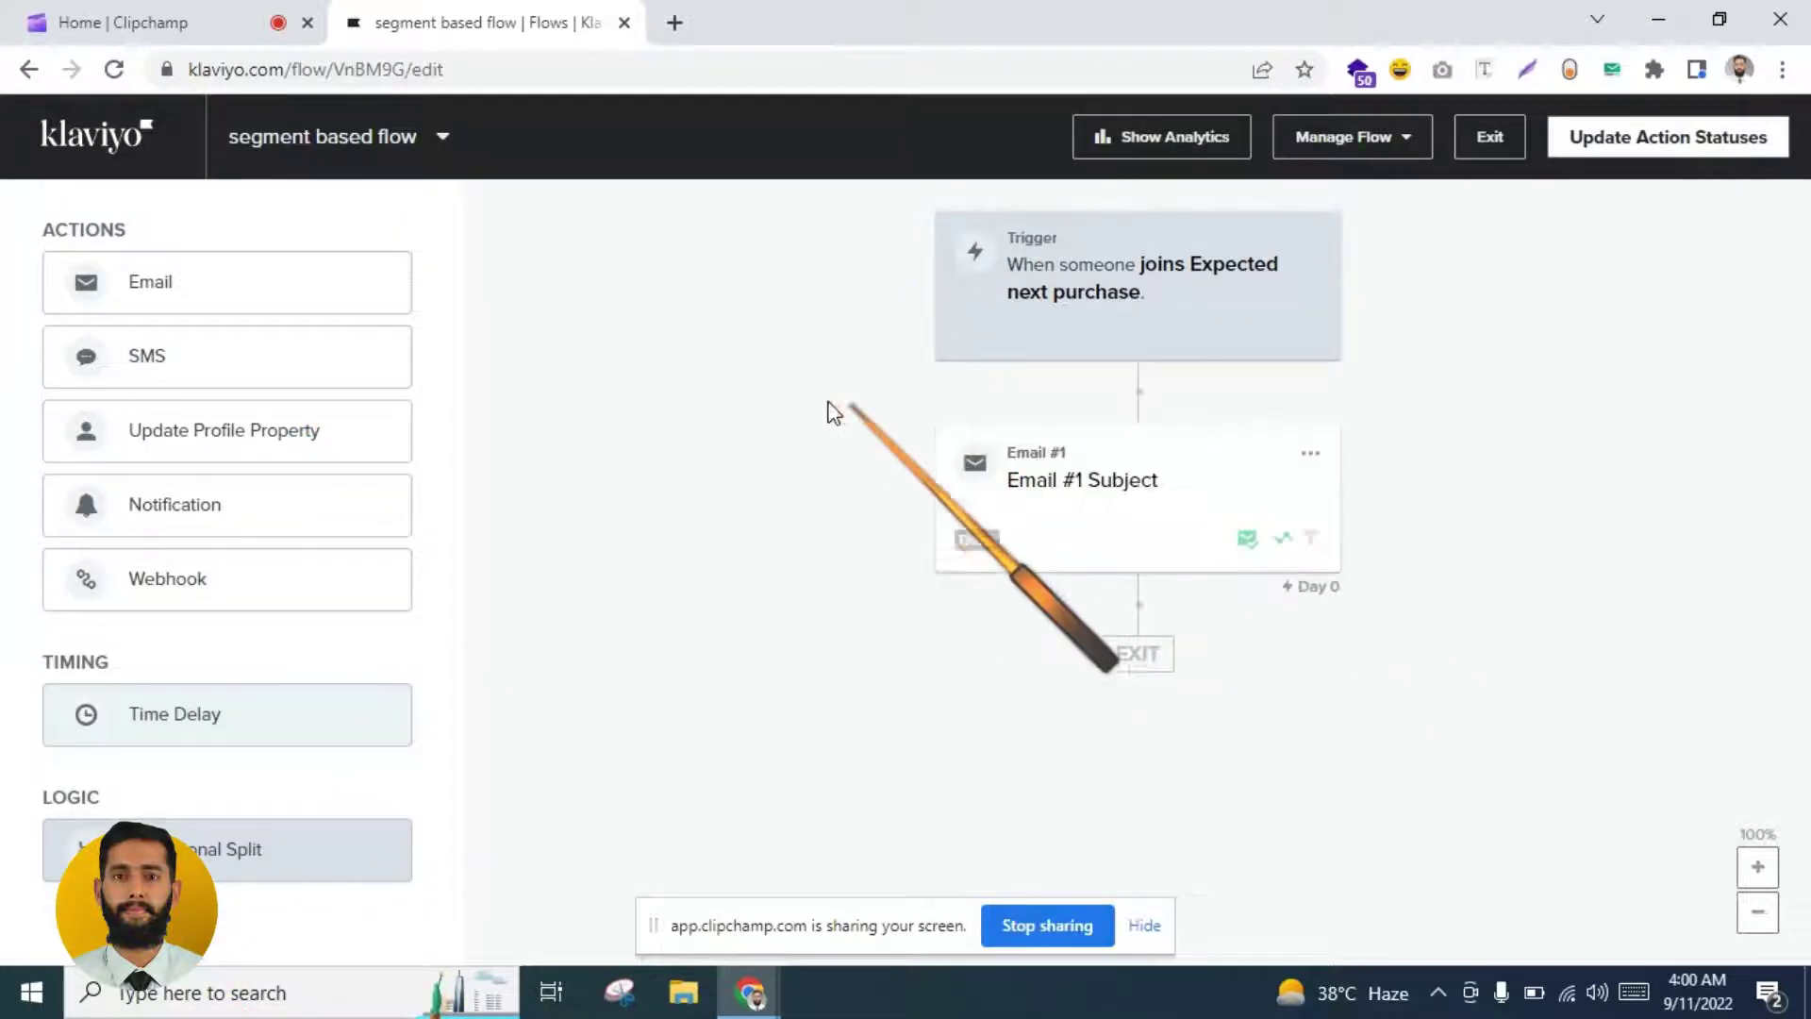
click(1066, 514)
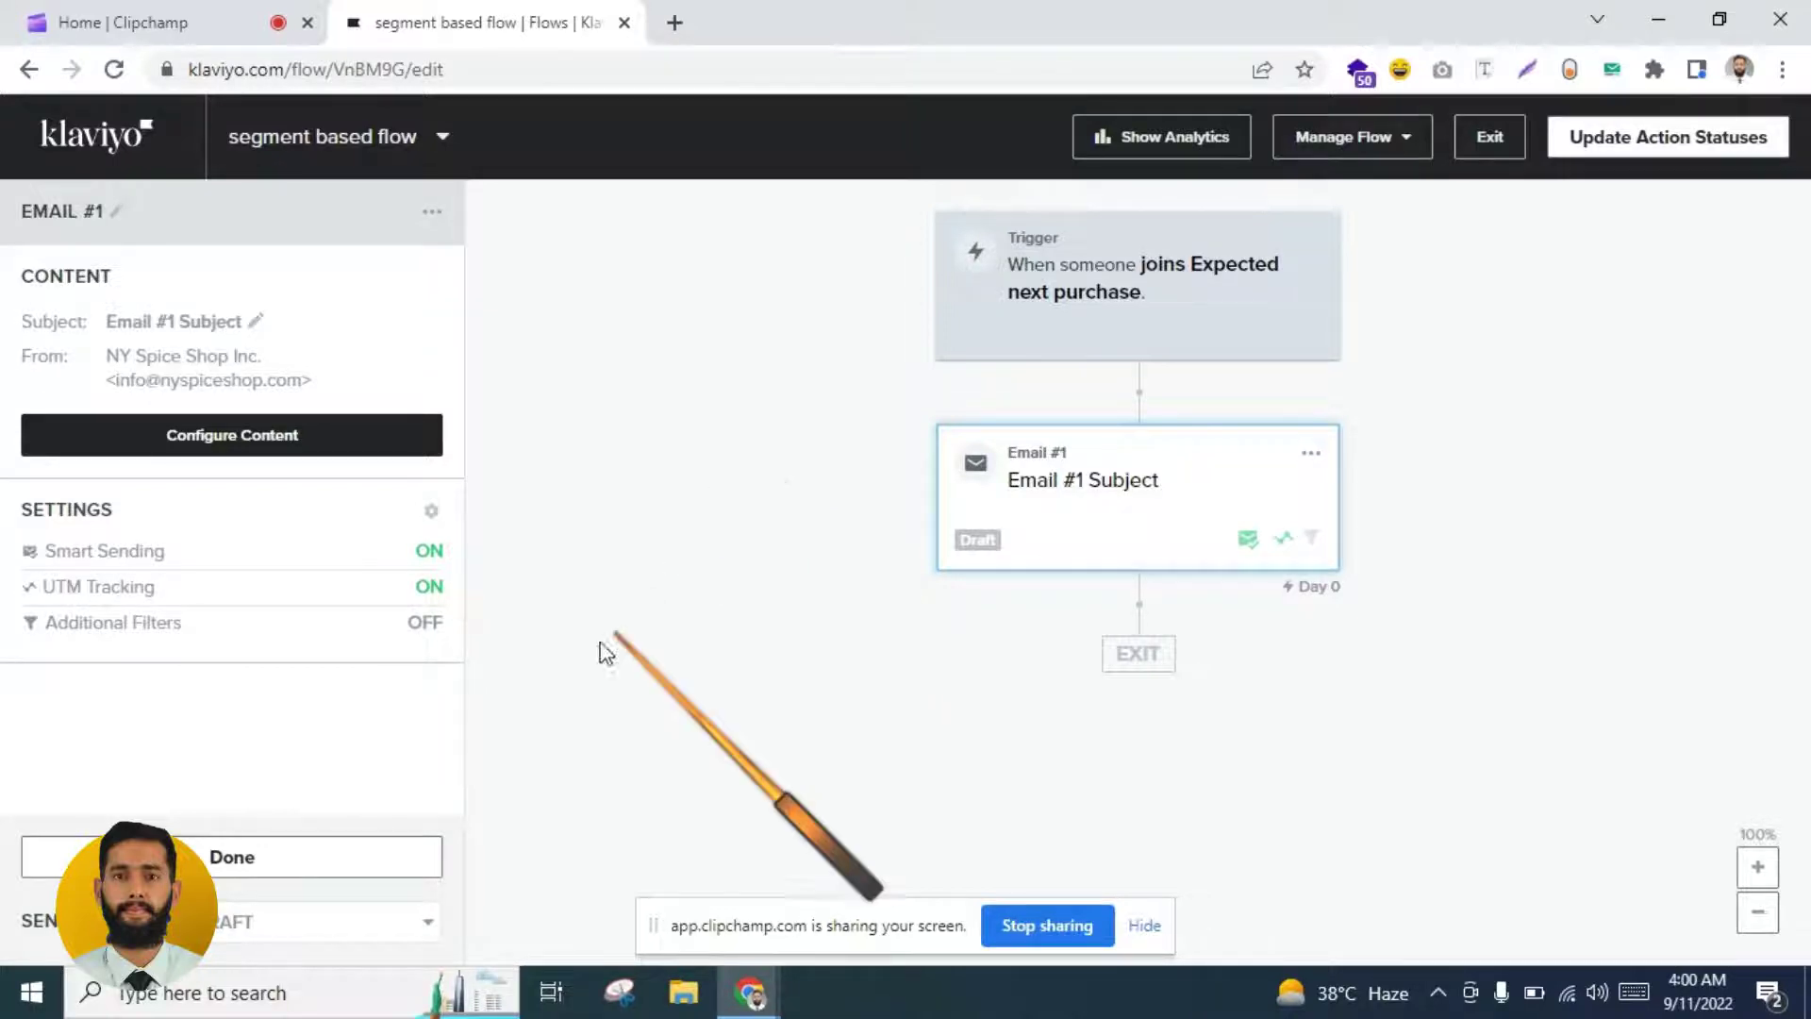
click(269, 859)
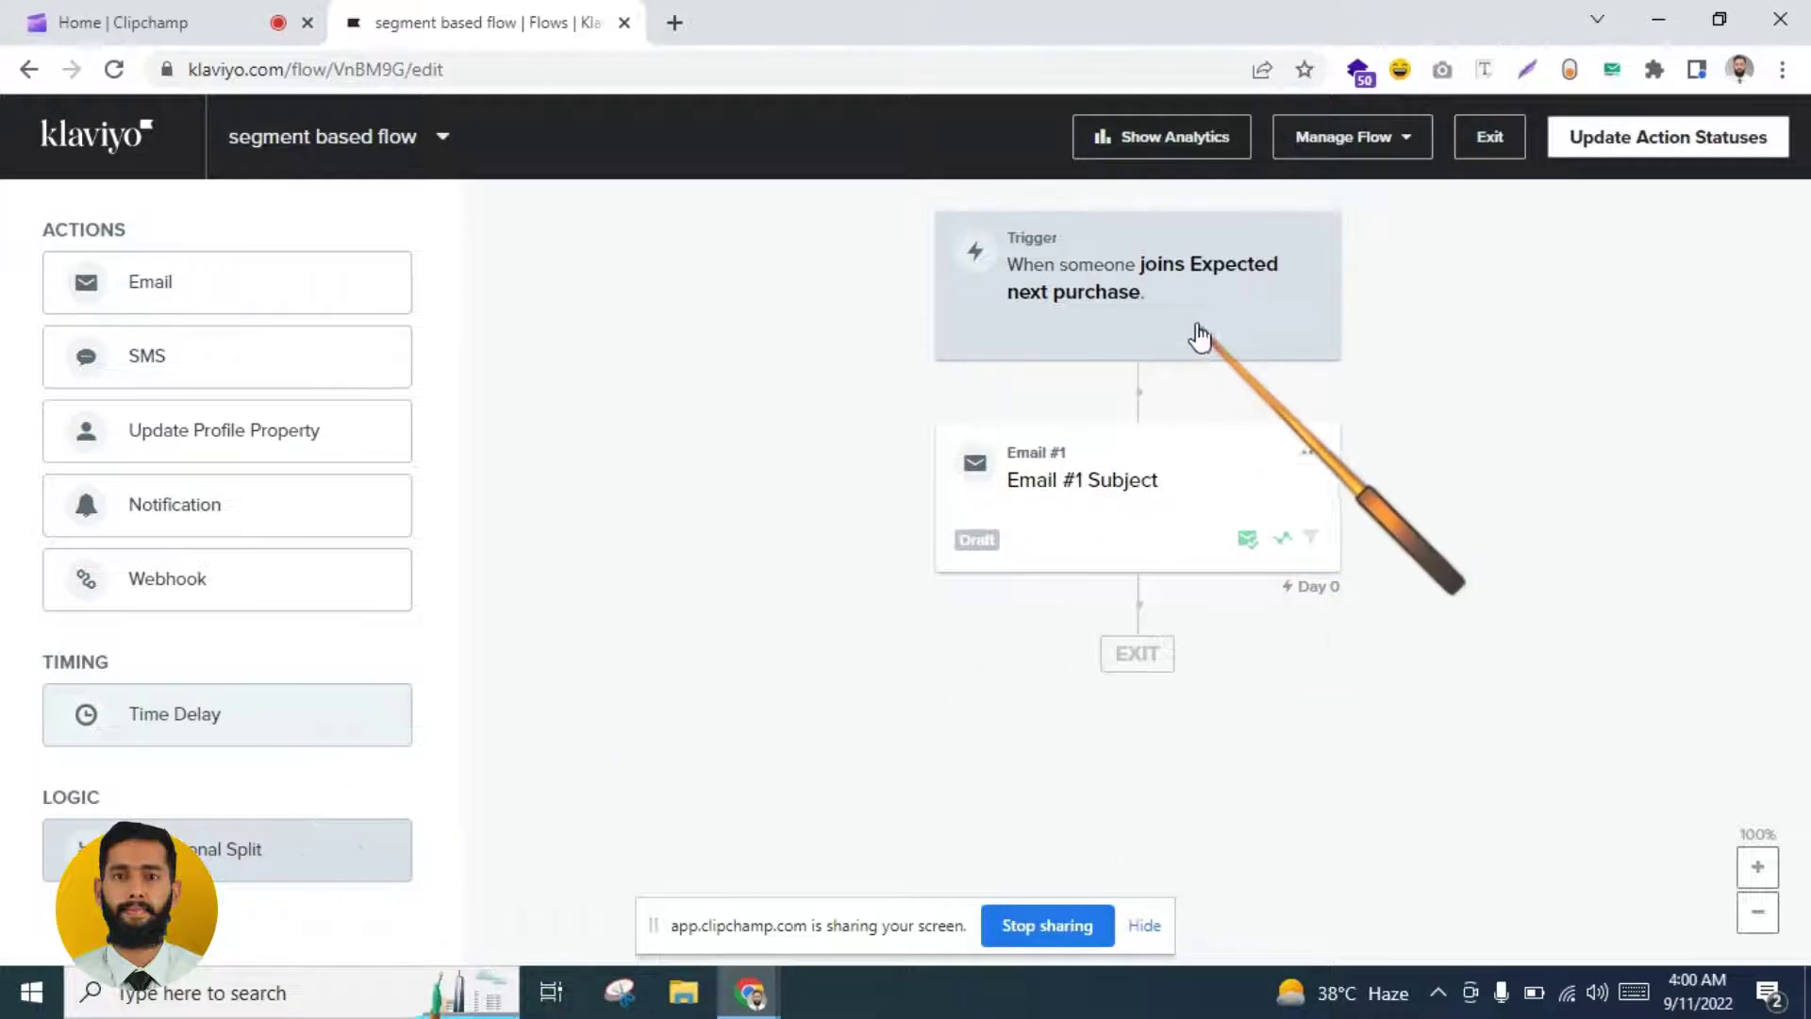
Step: Add a 13-day time delay below the email
drag(364, 703, 1043, 608)
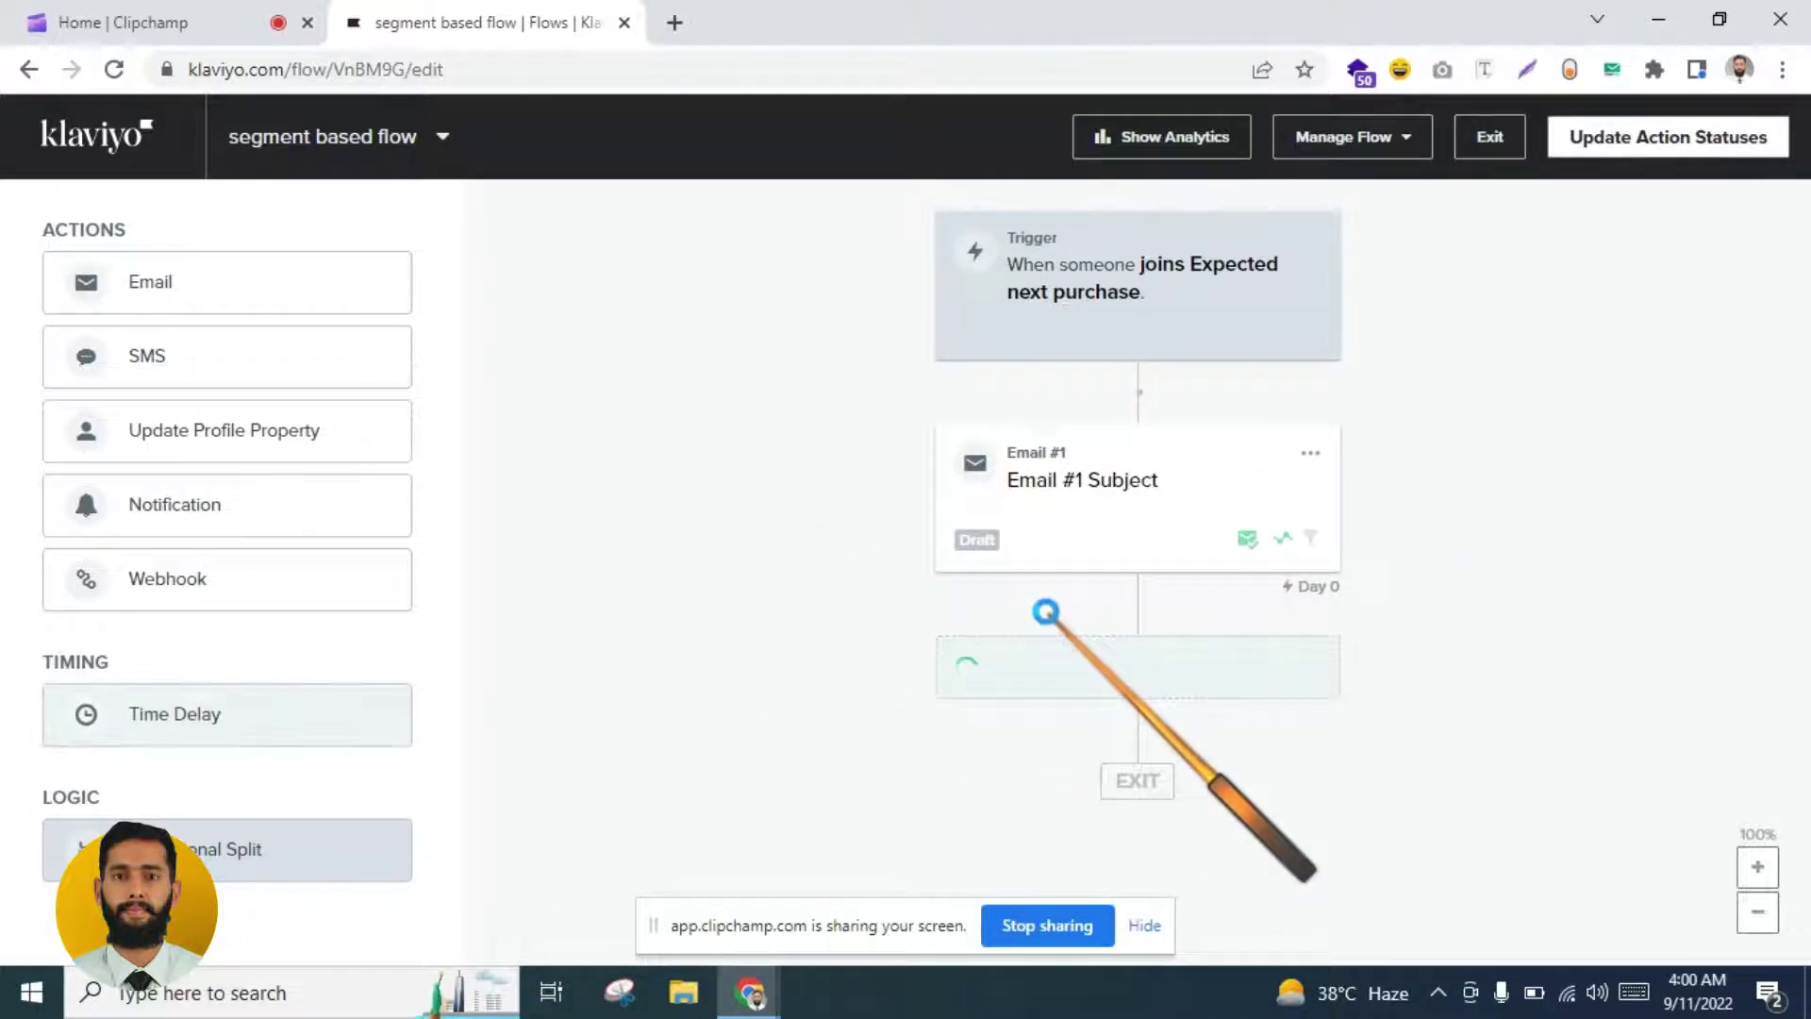
double_click(95, 351)
text(13)
click(175, 929)
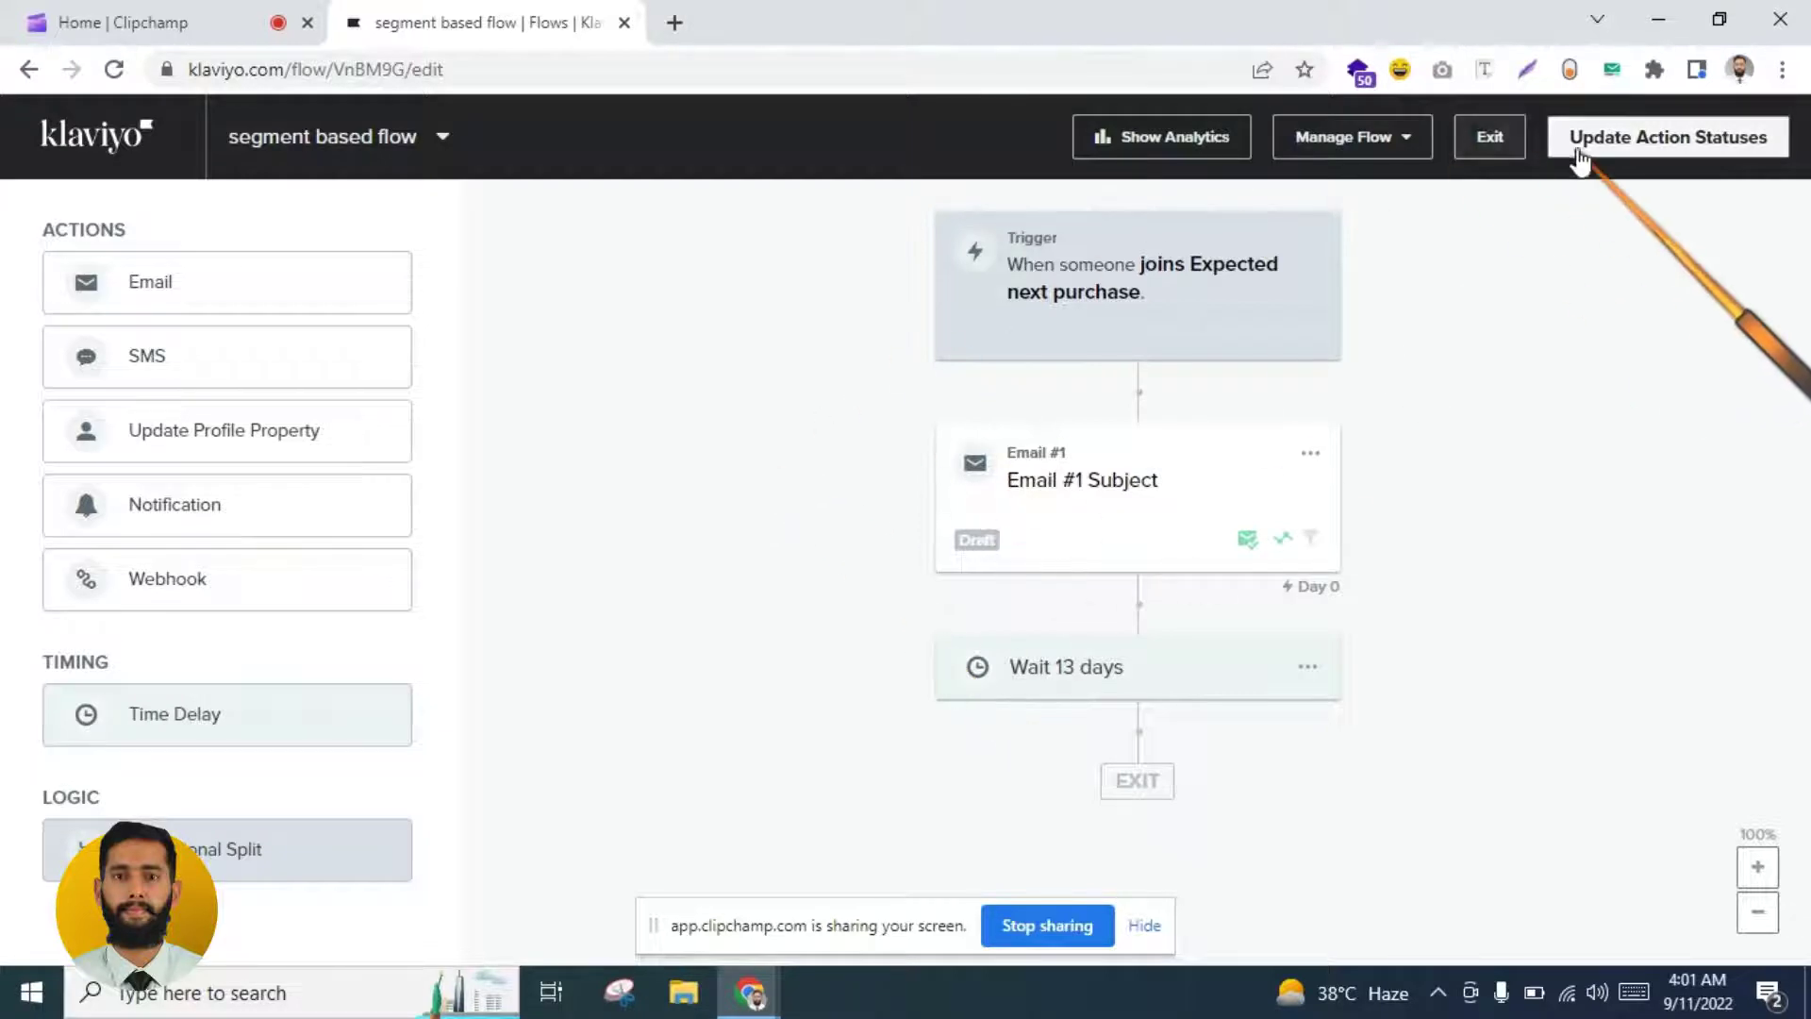
Step: Exit the flow editor and start another new flow from the Flows page
click(1493, 139)
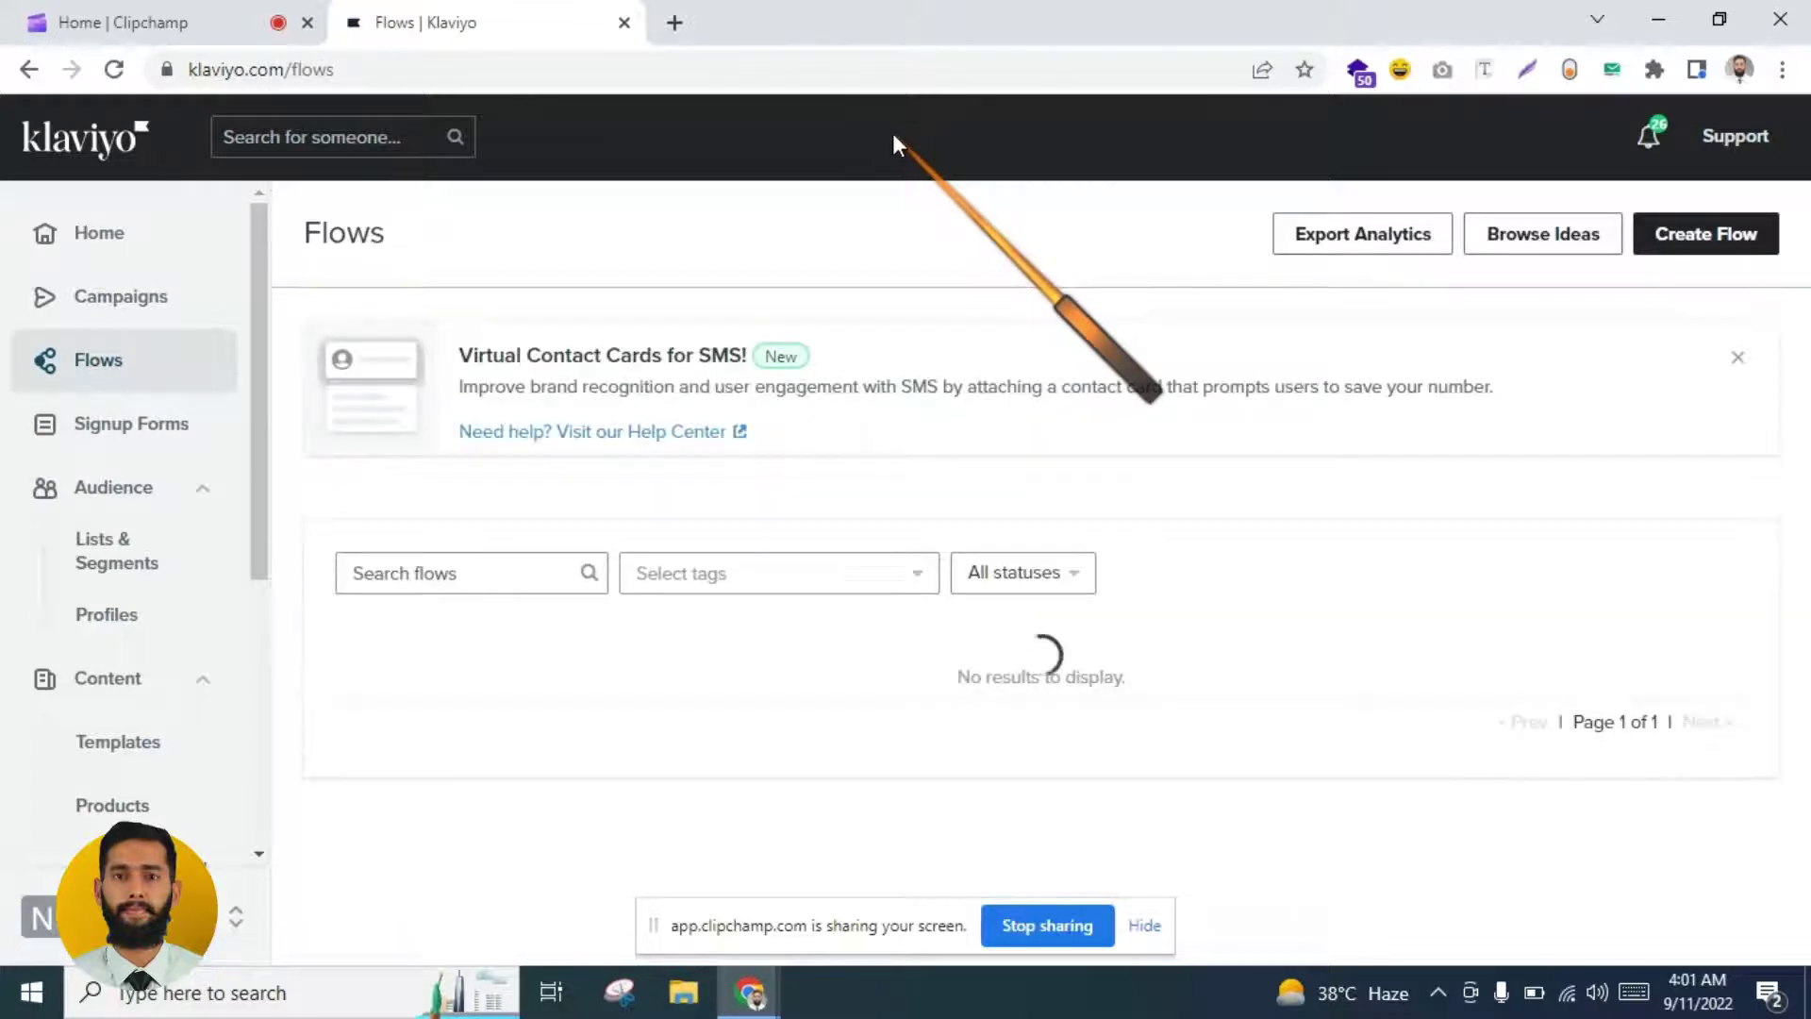
click(1694, 238)
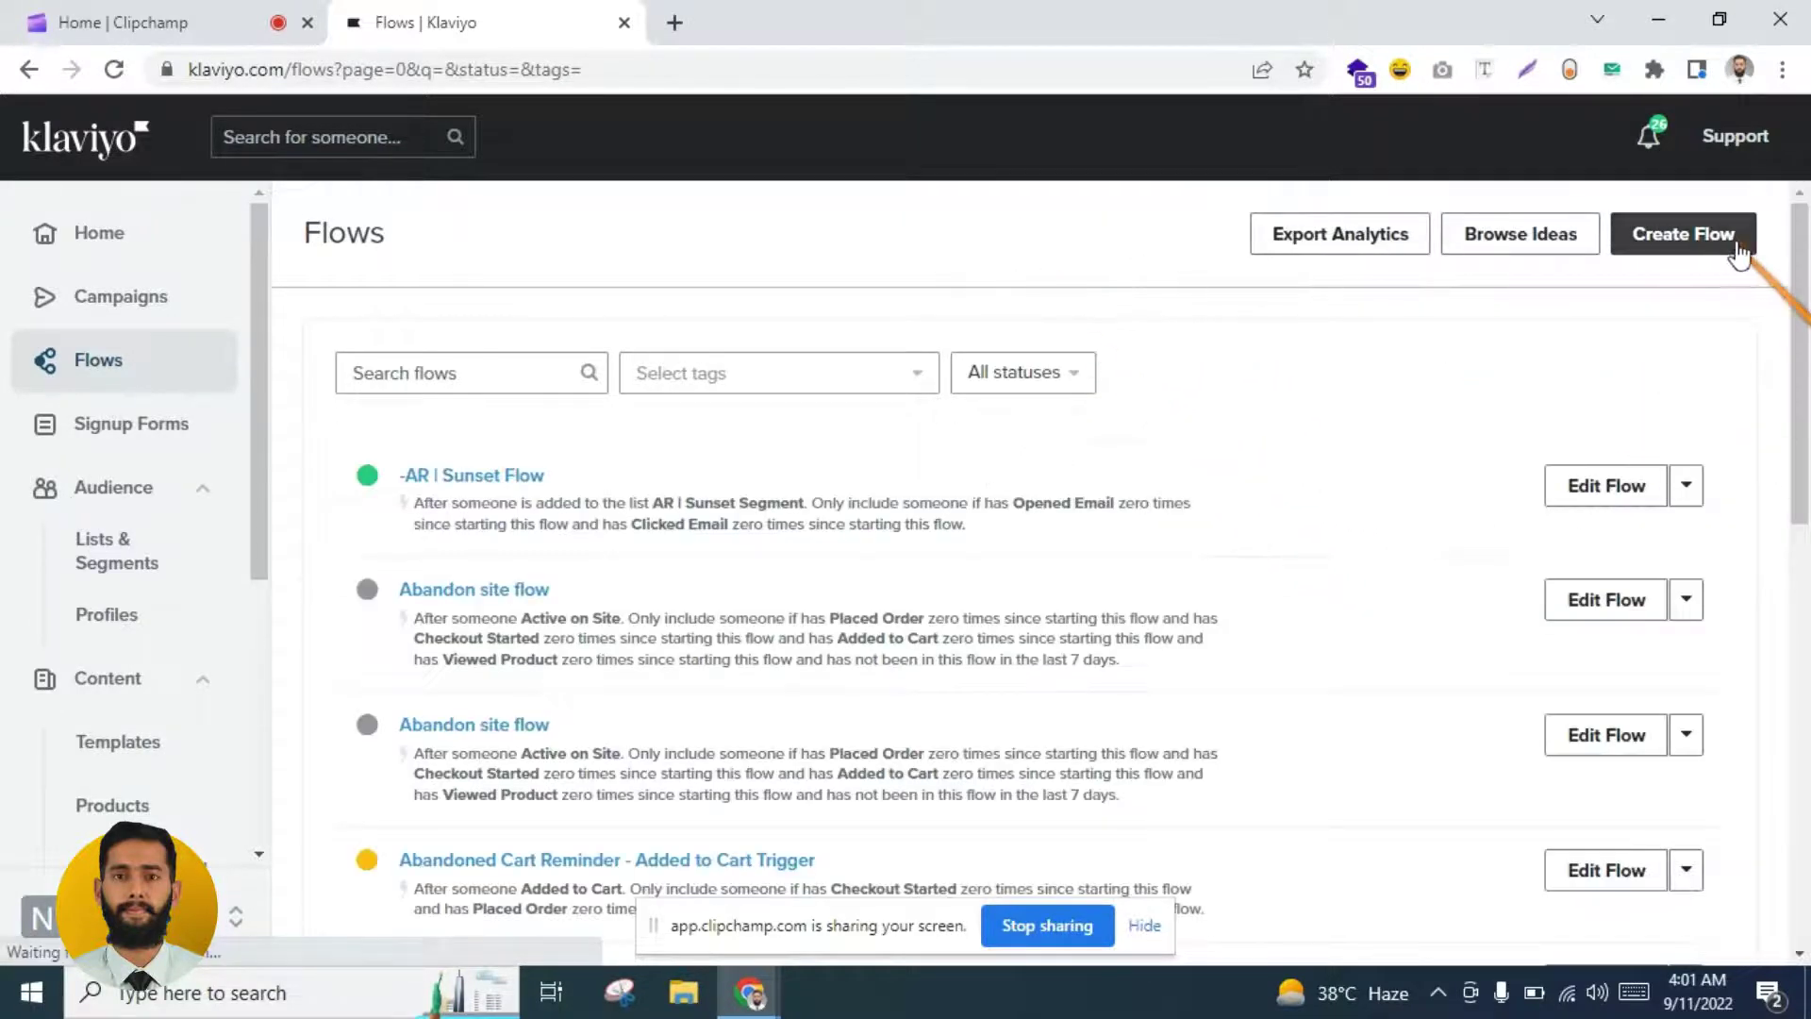
click(1691, 235)
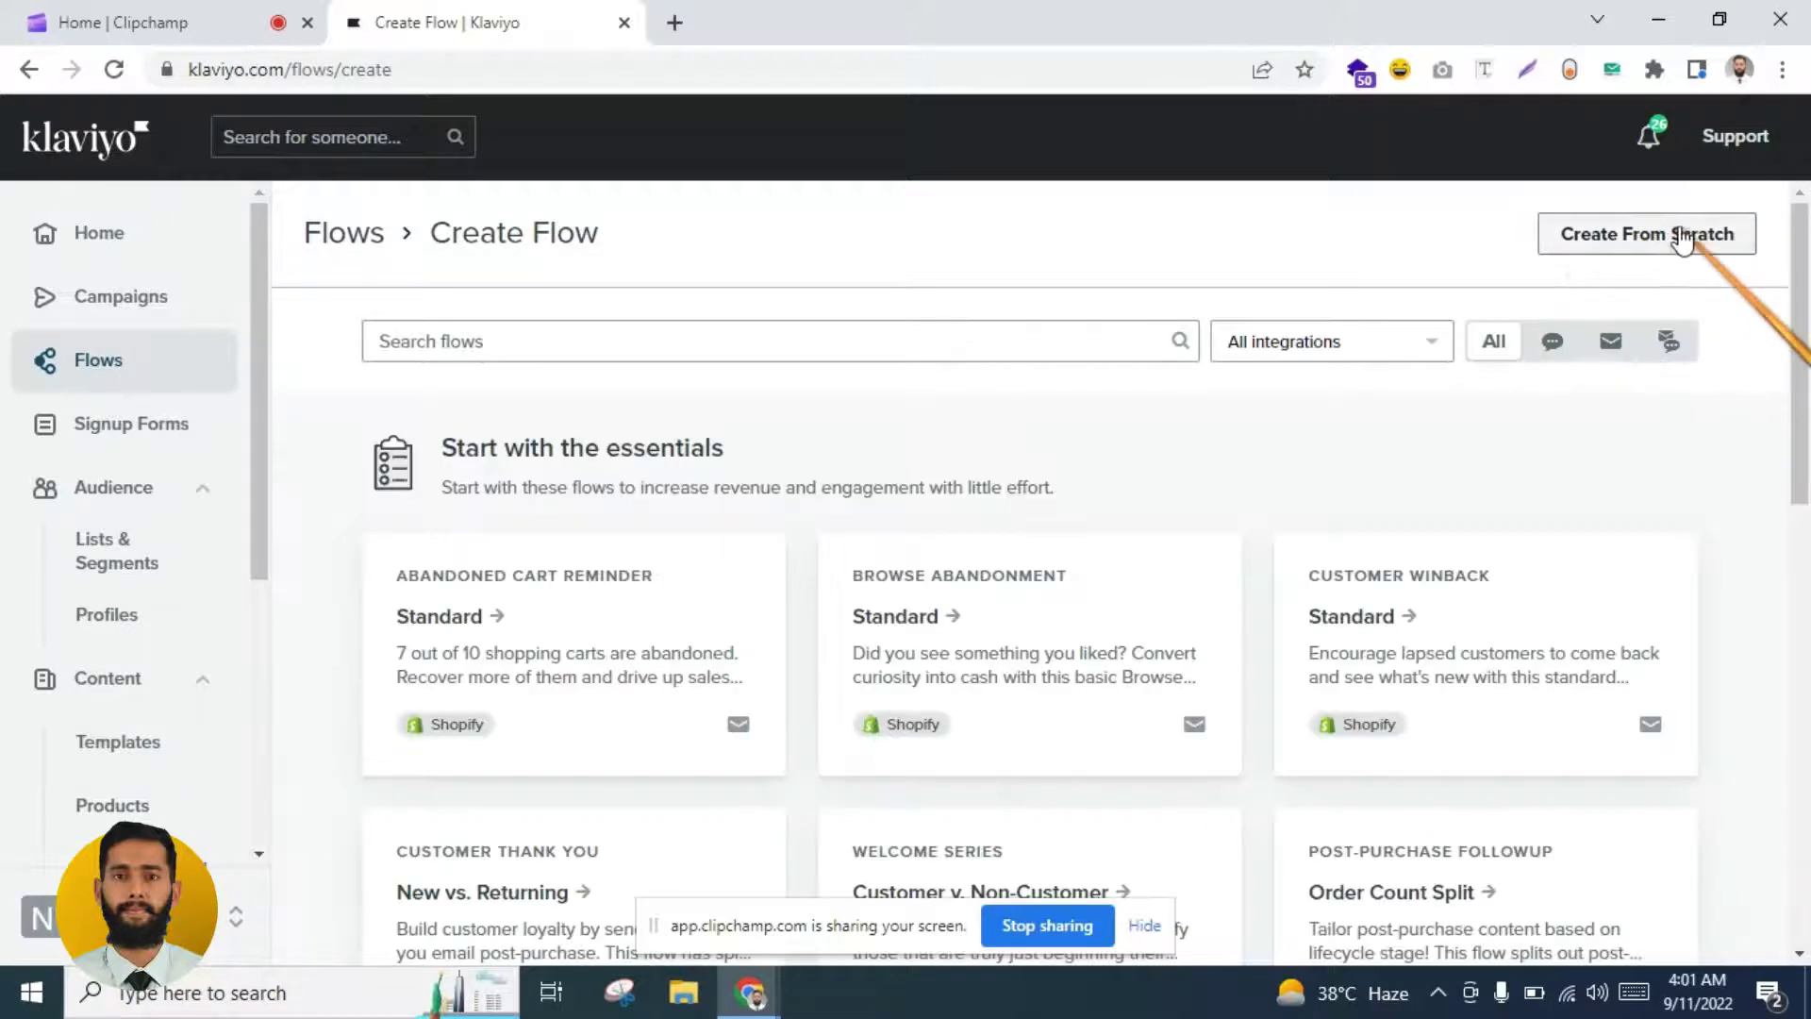
Step: Create a blank flow from scratch named 'EXPECTED Next purchase flow 2'
click(1682, 236)
click(627, 378)
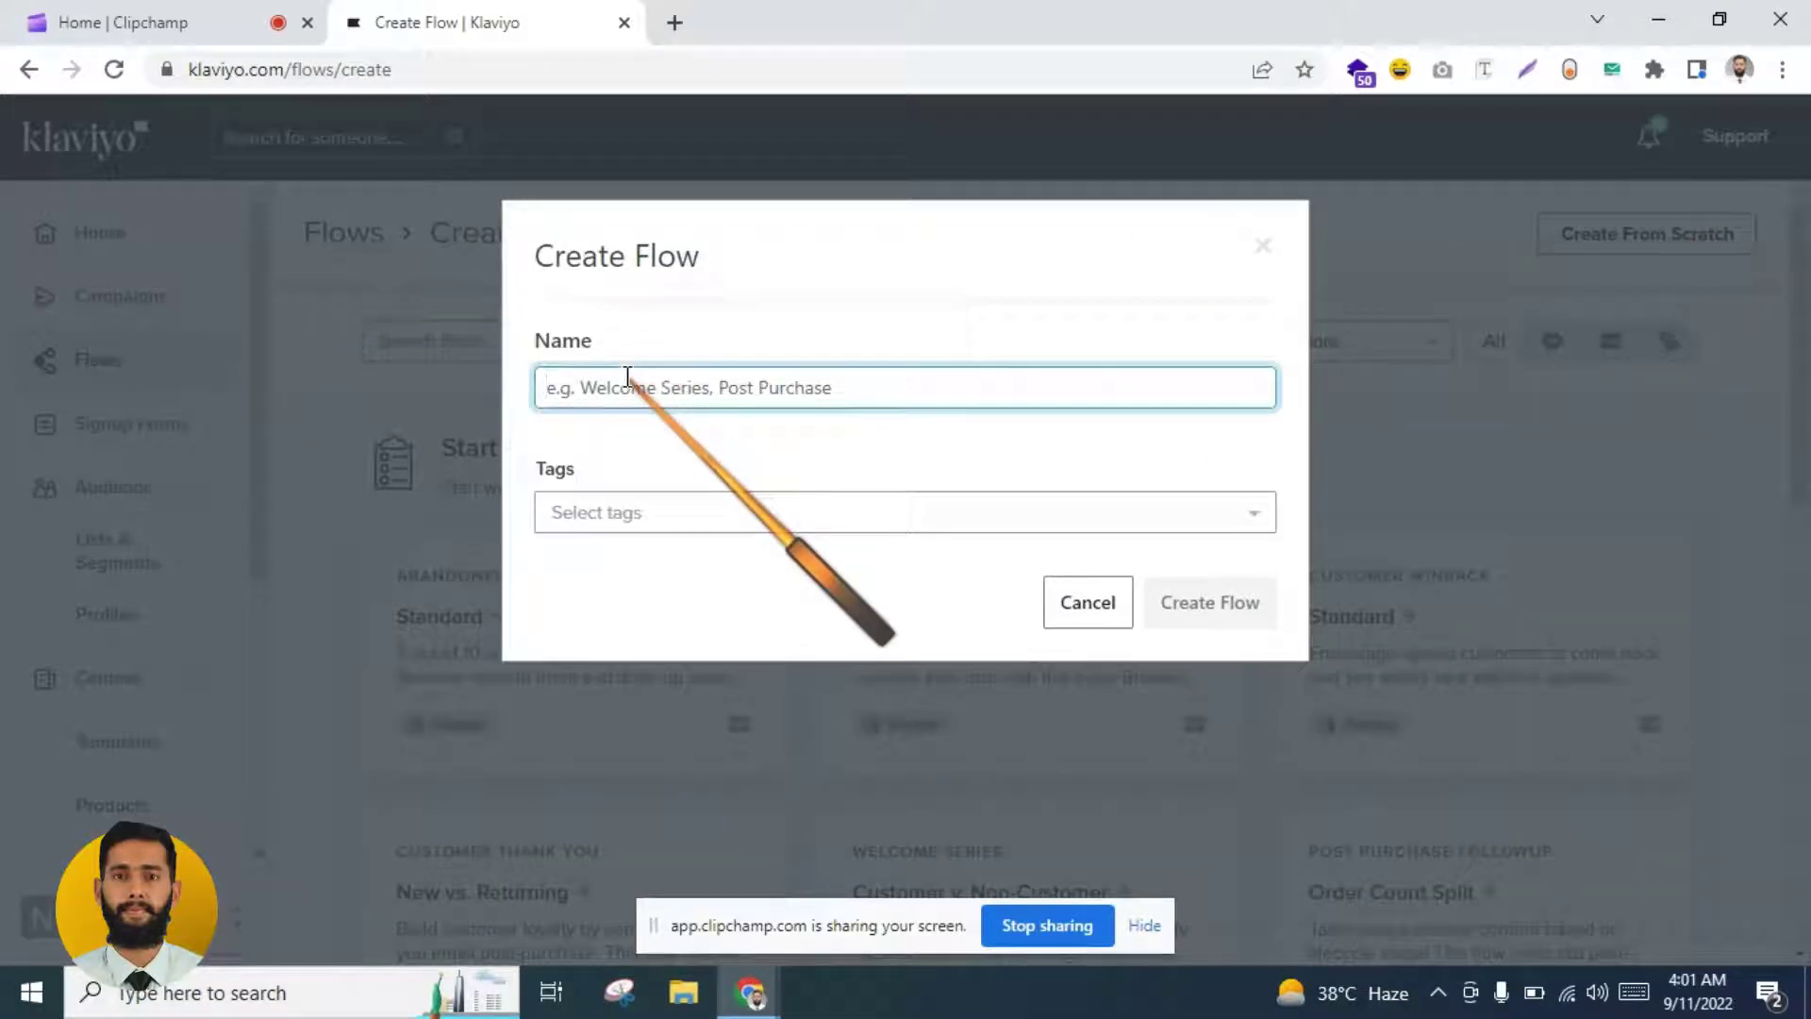
text(e)
key(BackSpace)
text(EXPECTE)
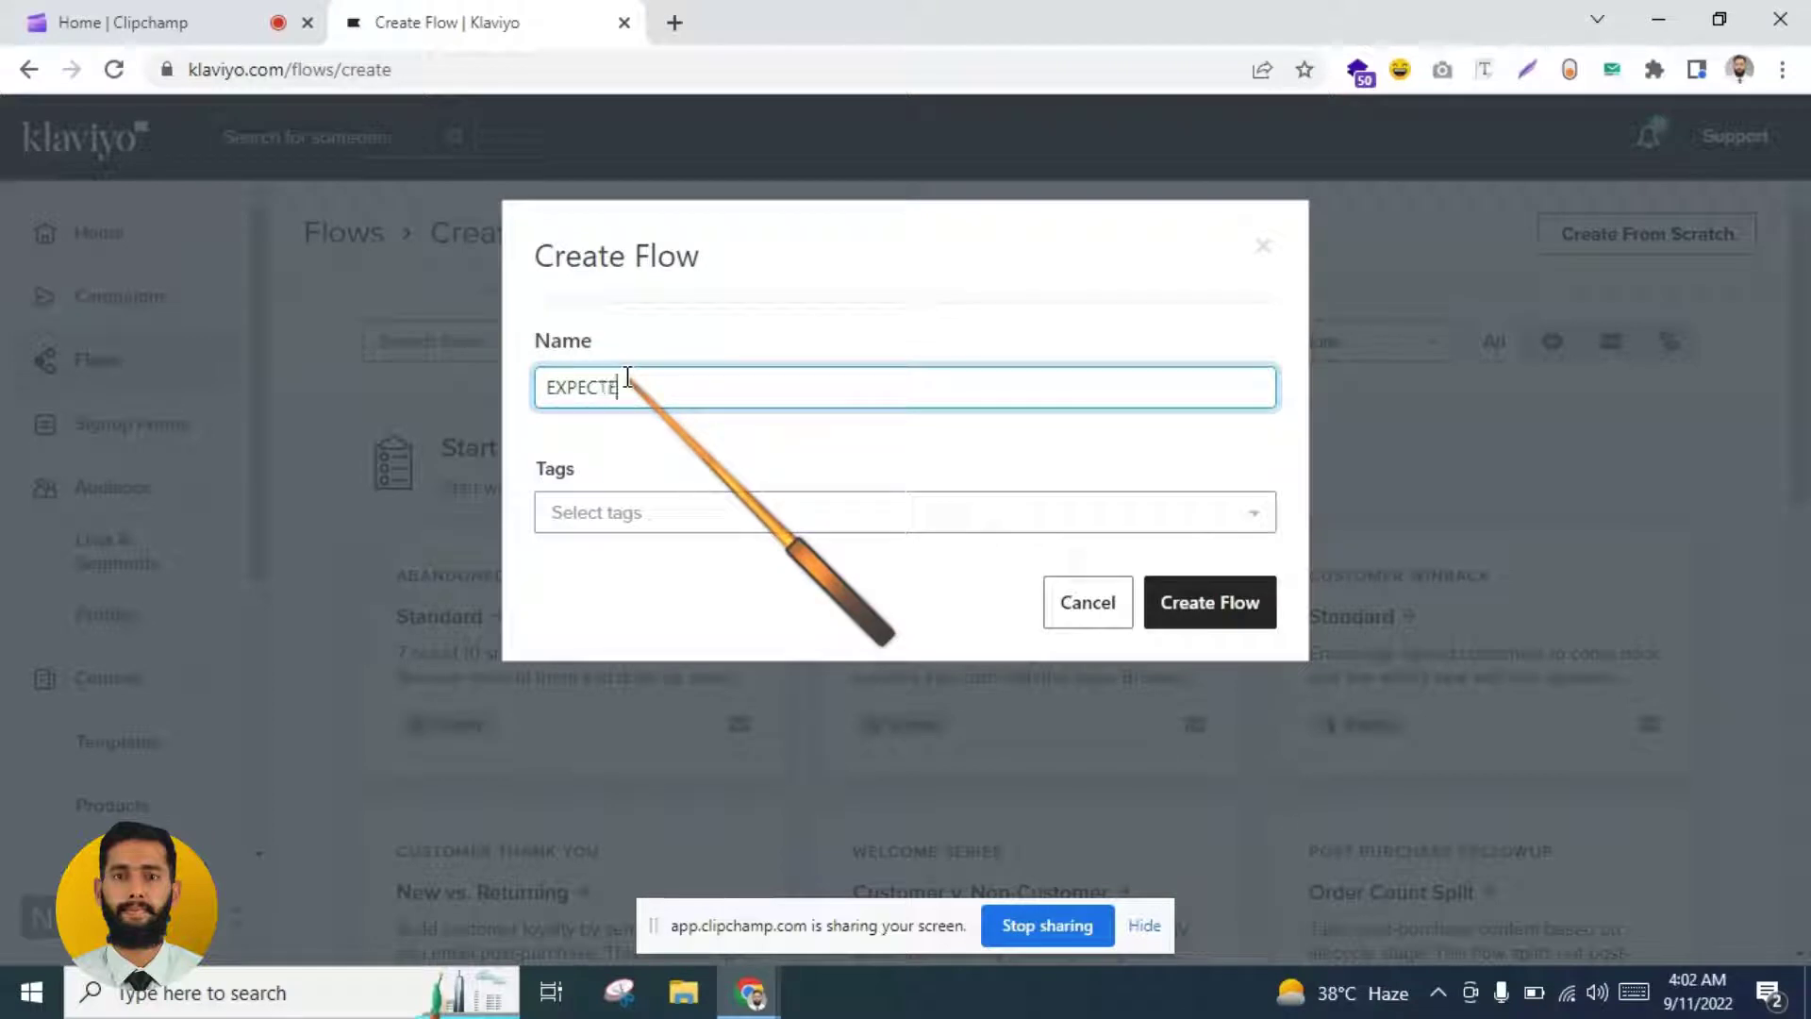
text(pp)
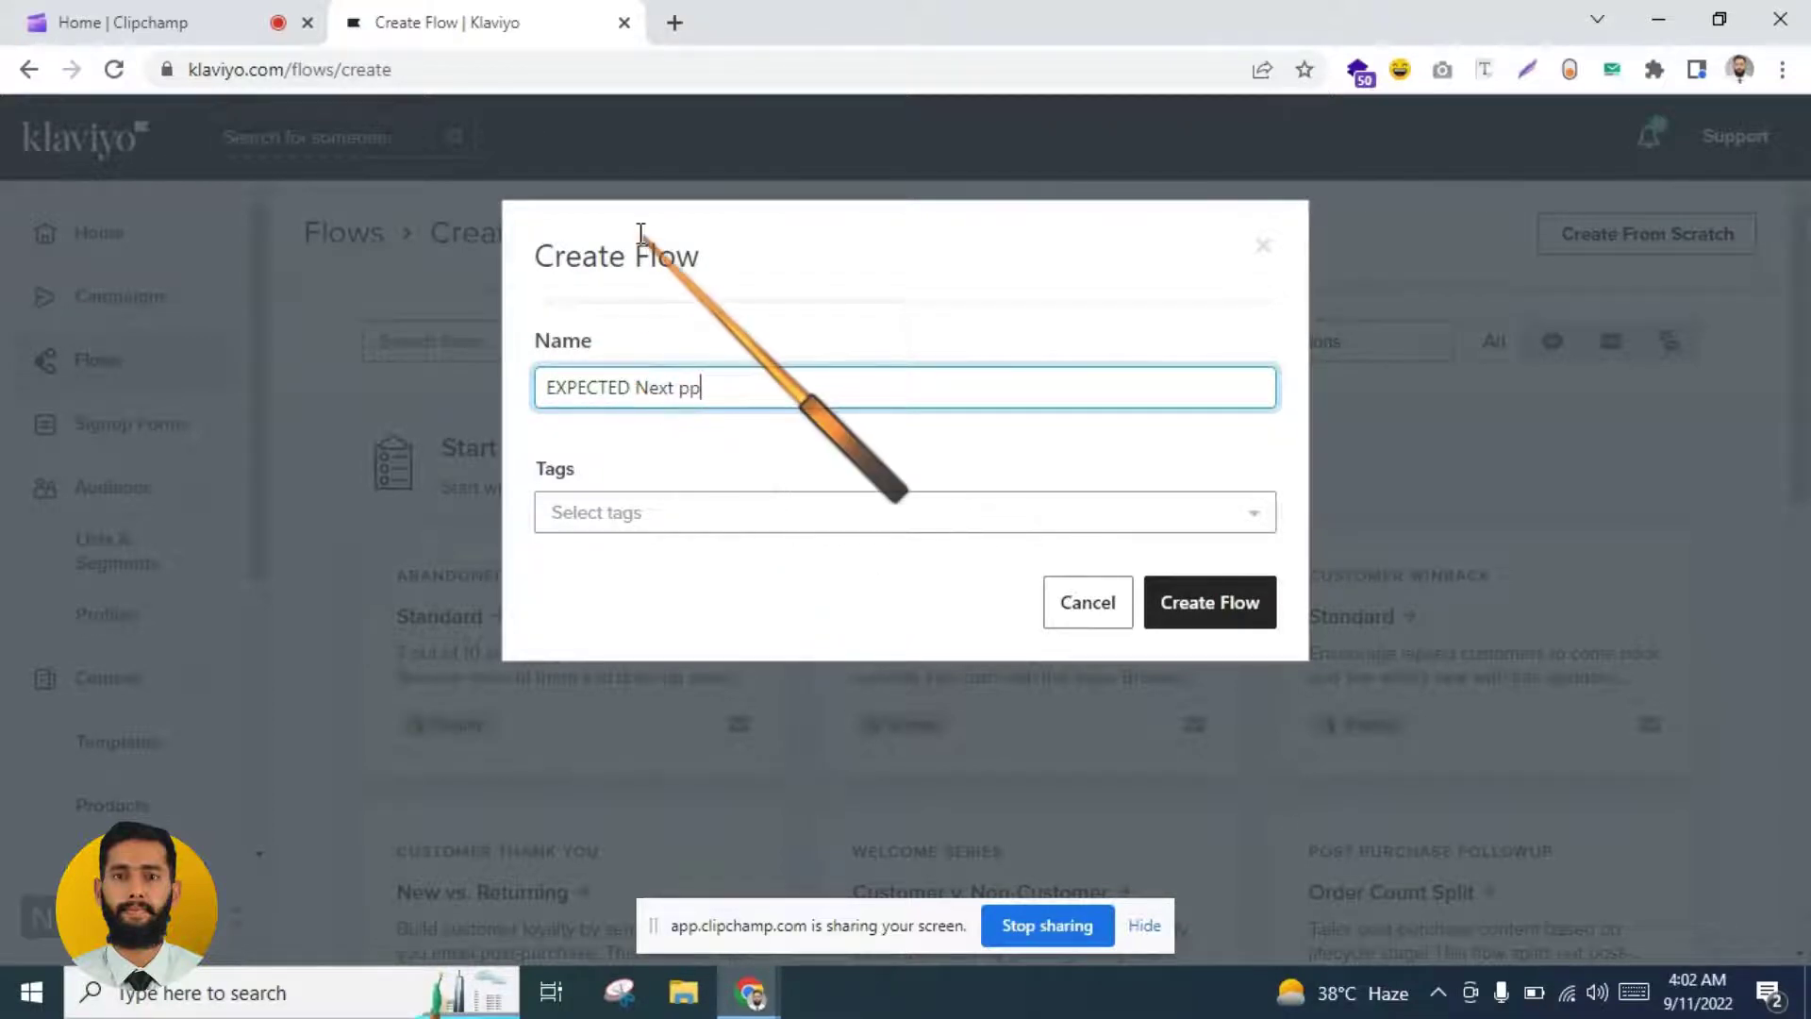
text(rchase flo)
text(w i)
key(BackSpace)
text(2)
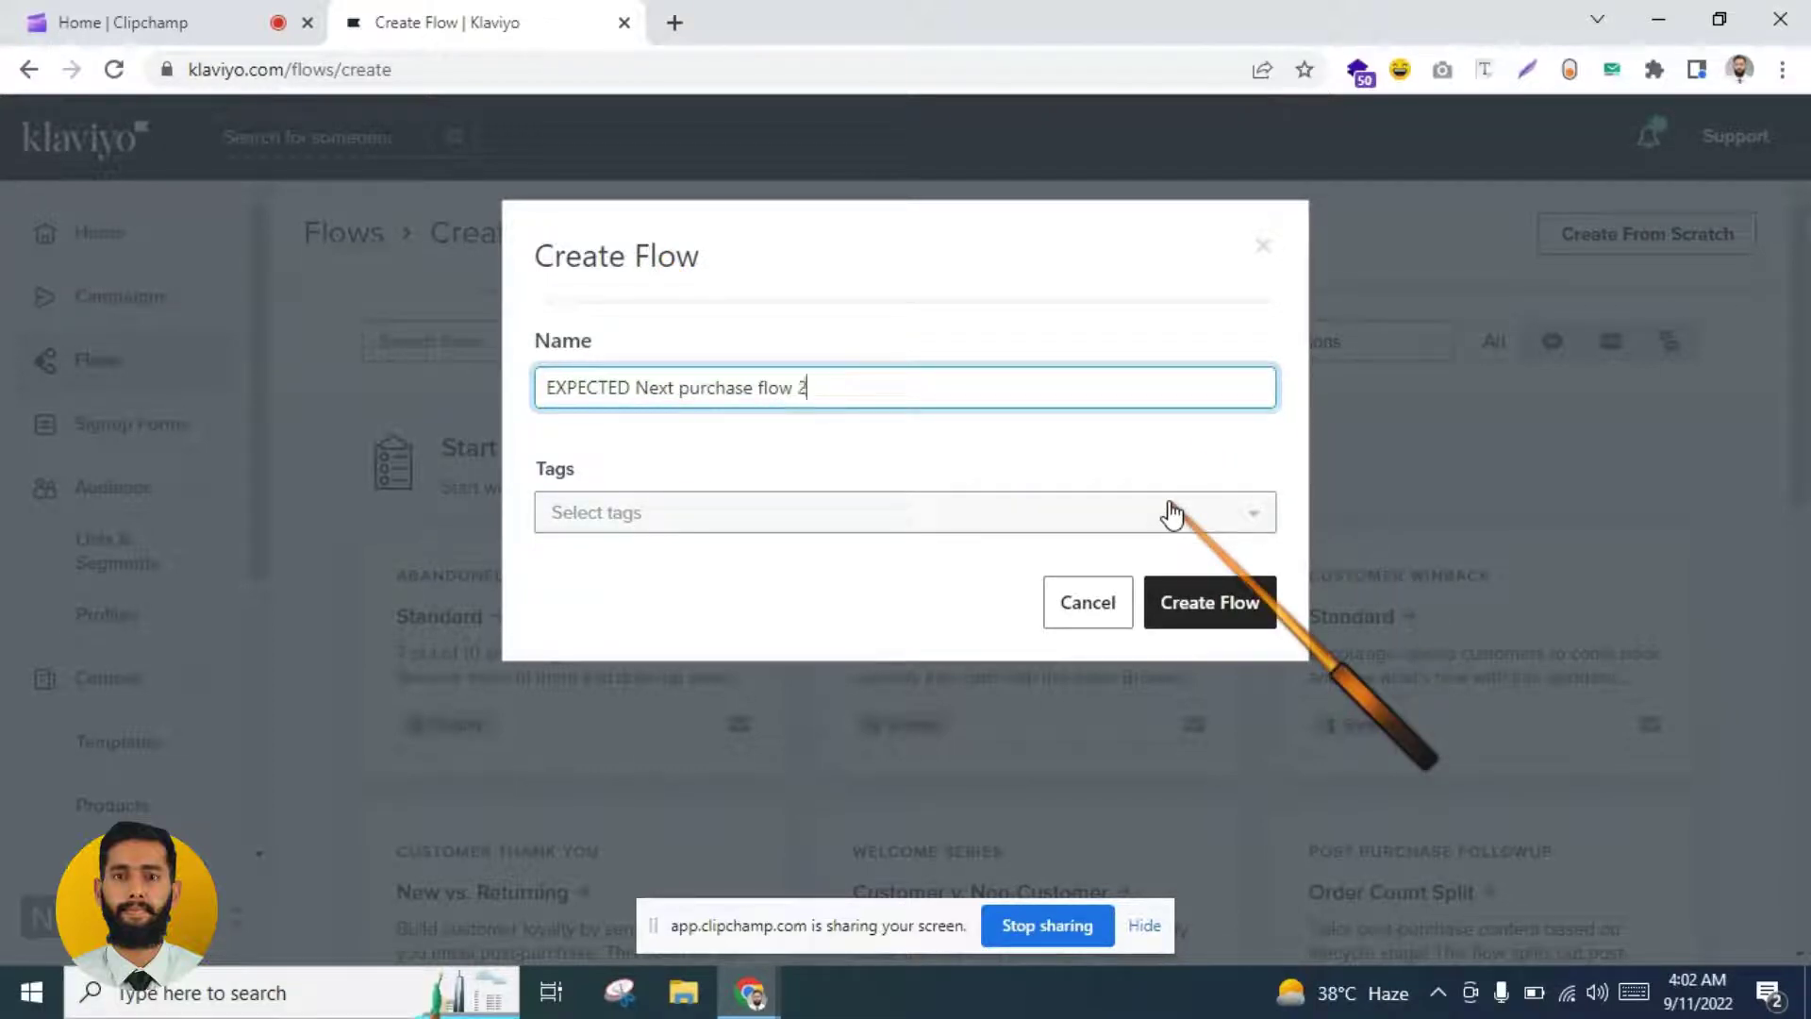
click(1250, 595)
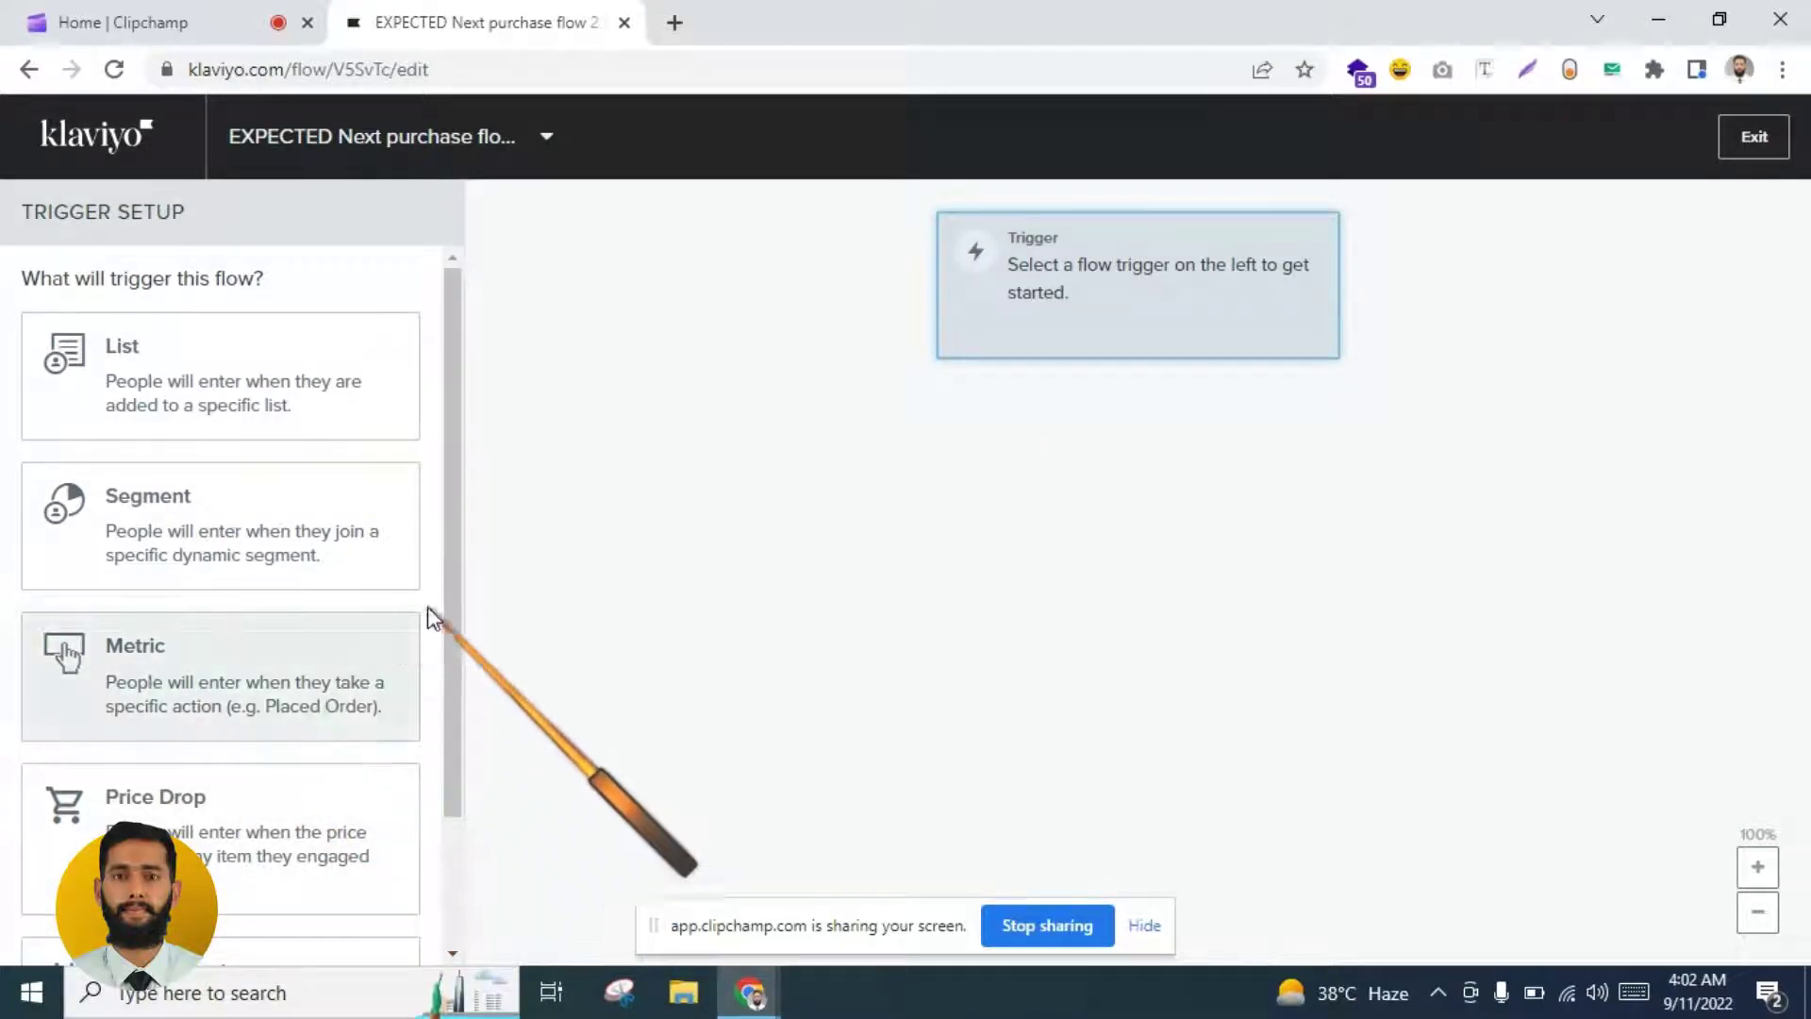
Step: Trigger the flow 1 week before Expected Date Of Next Order at 11:00pm
scroll(445, 687, down, 1)
scroll(445, 687, down, 2)
click(226, 826)
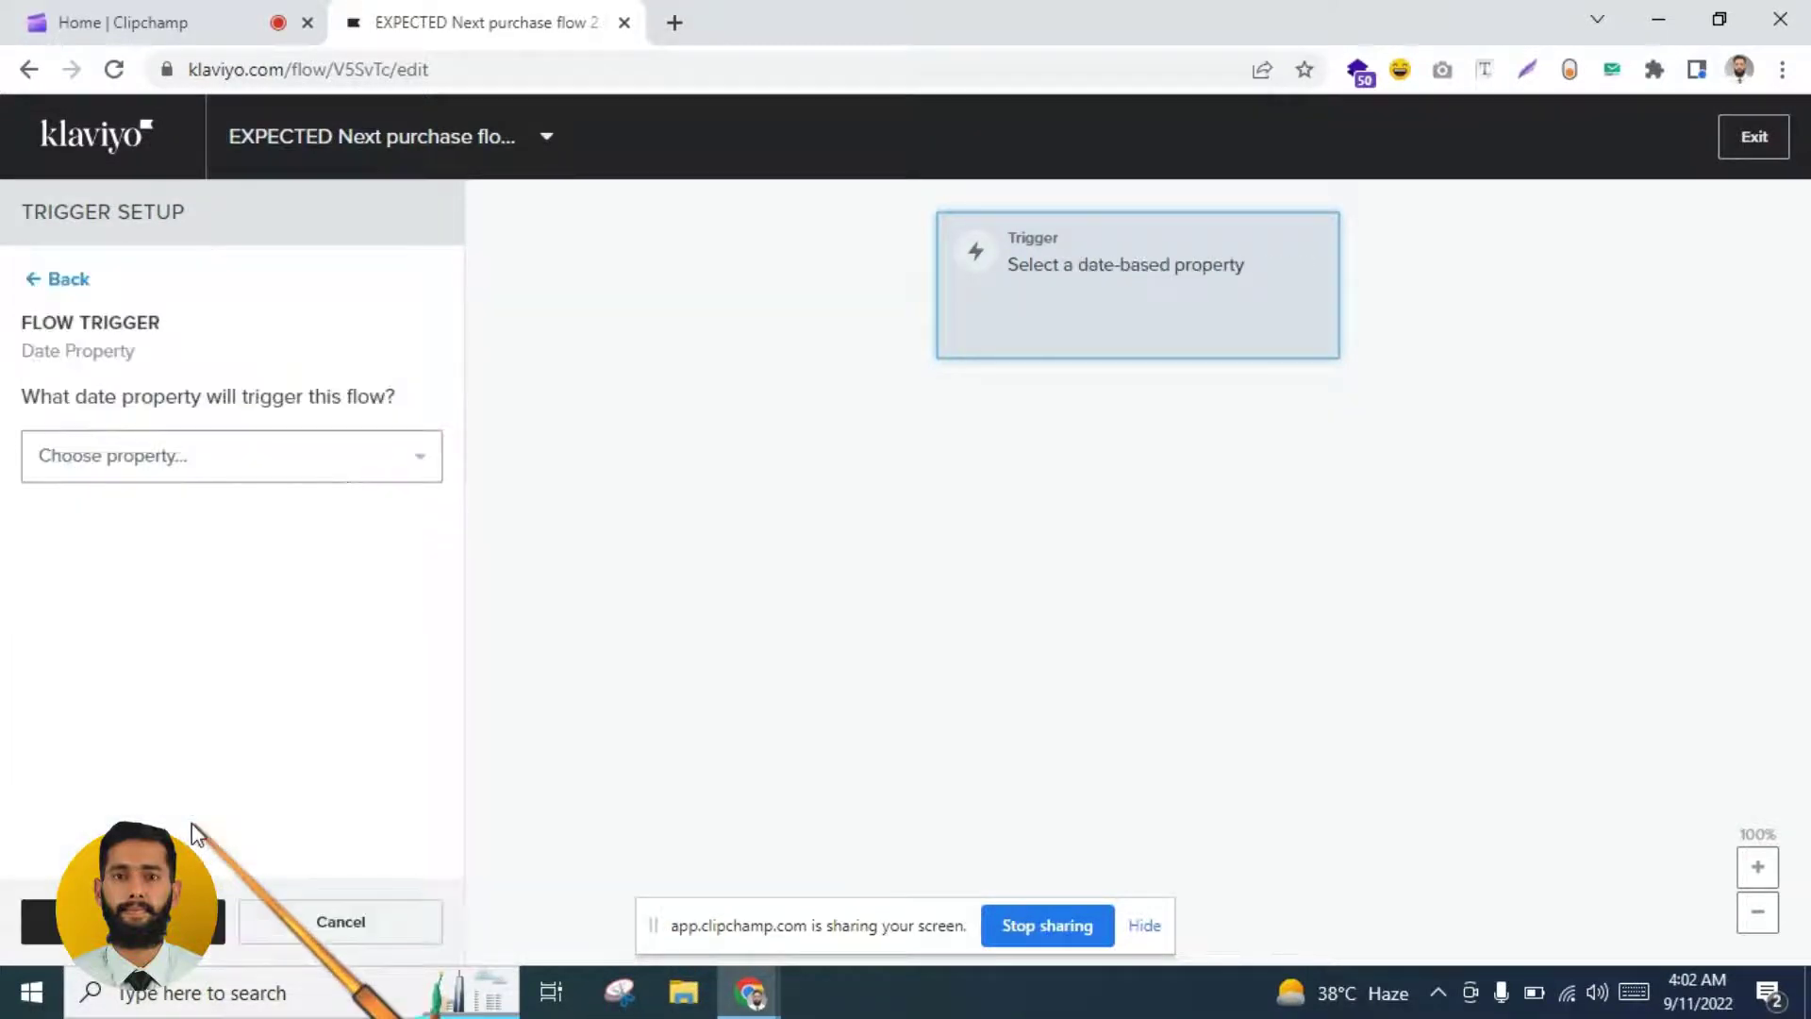
click(238, 457)
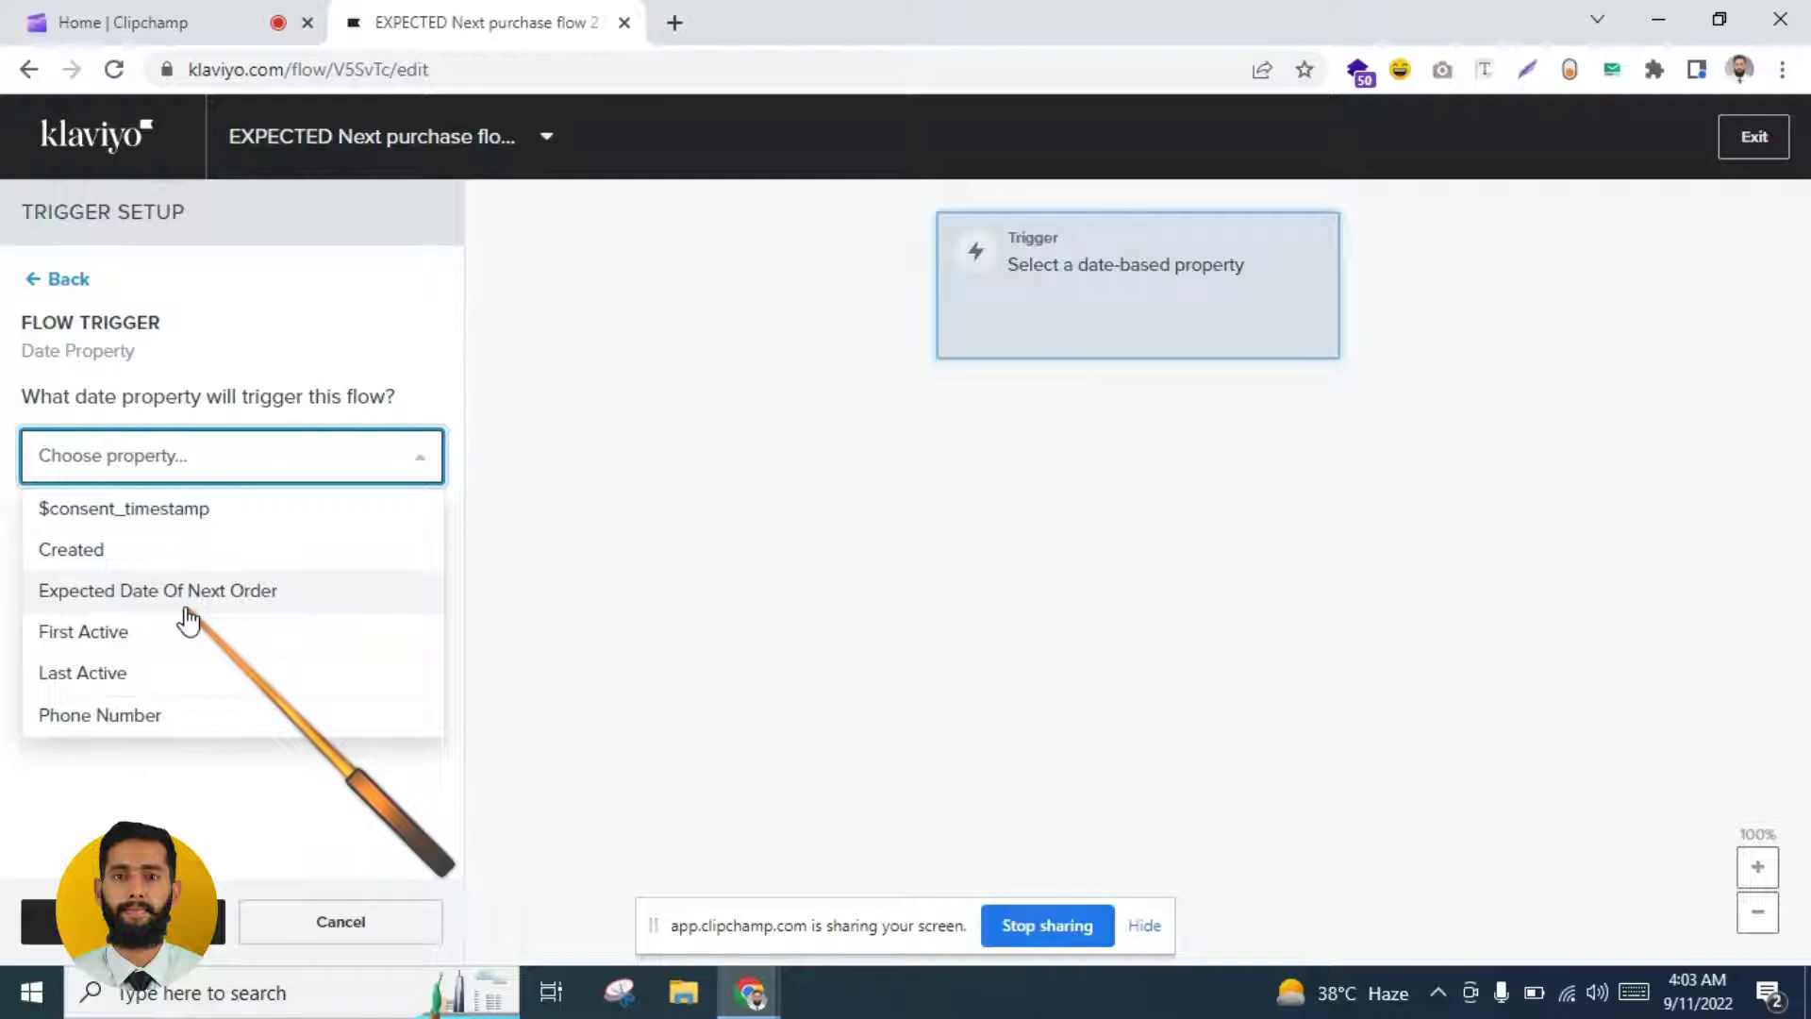
click(187, 609)
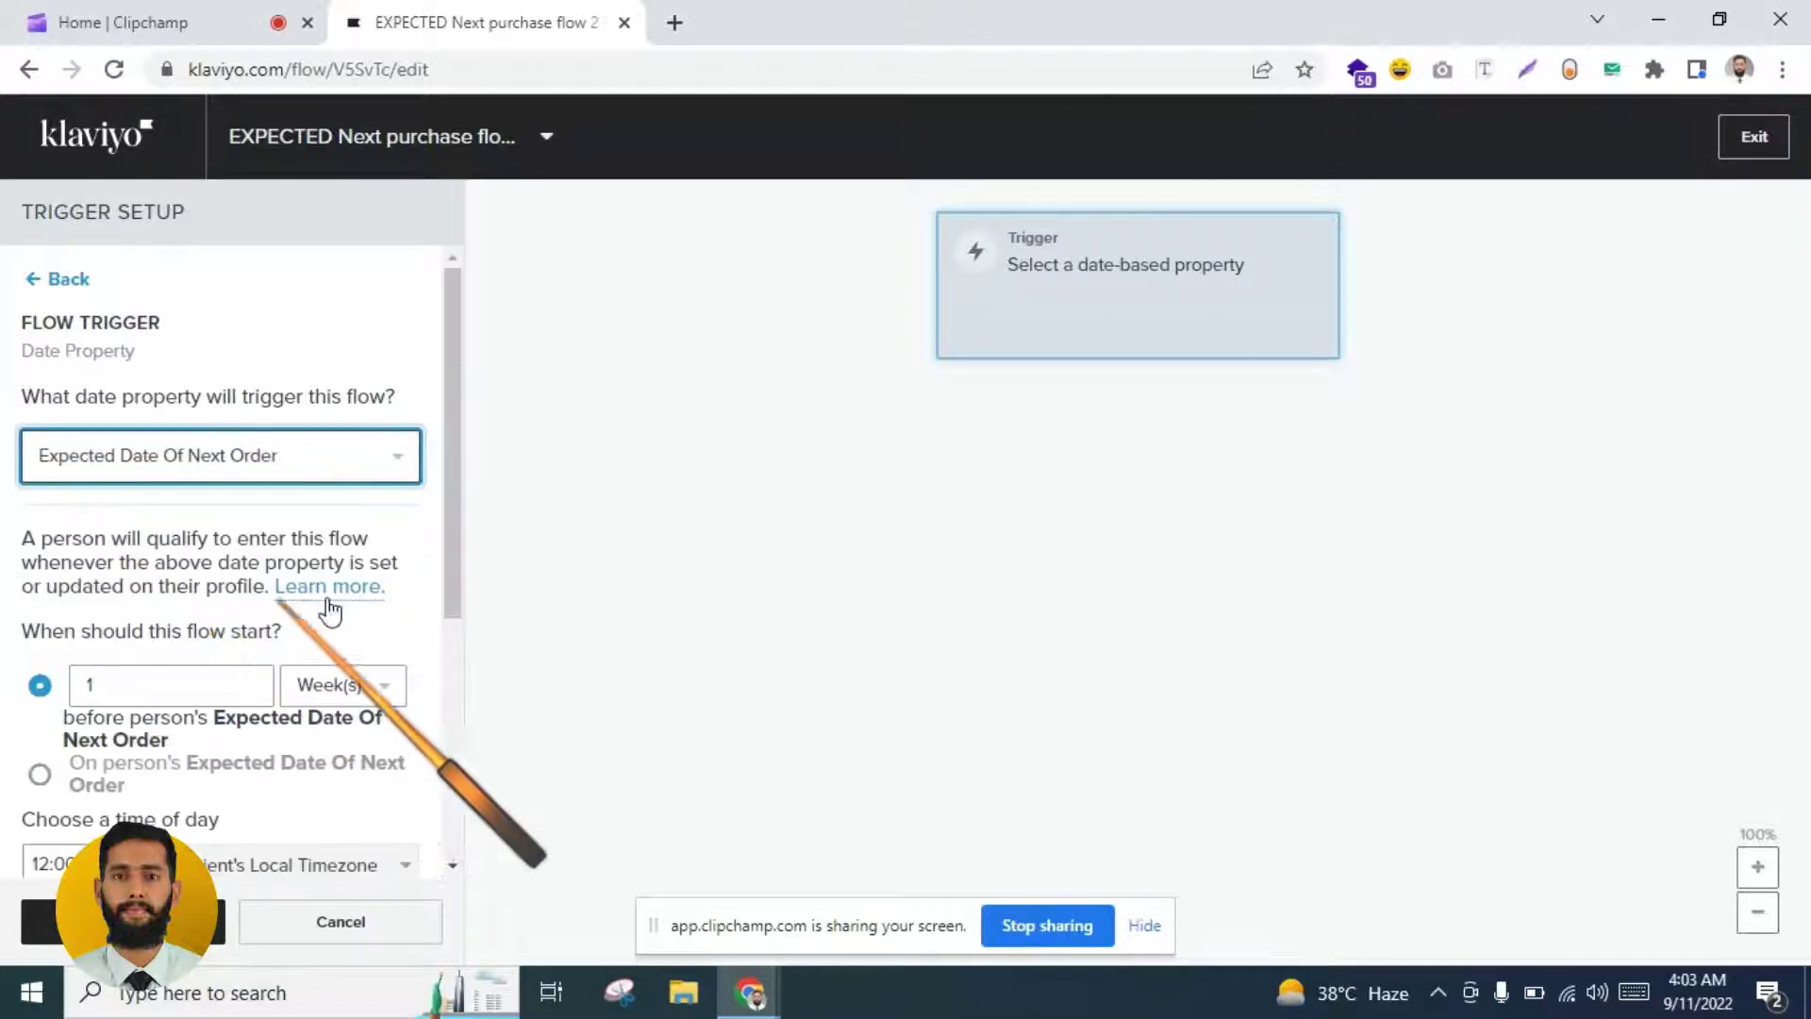
drag(450, 483, 446, 680)
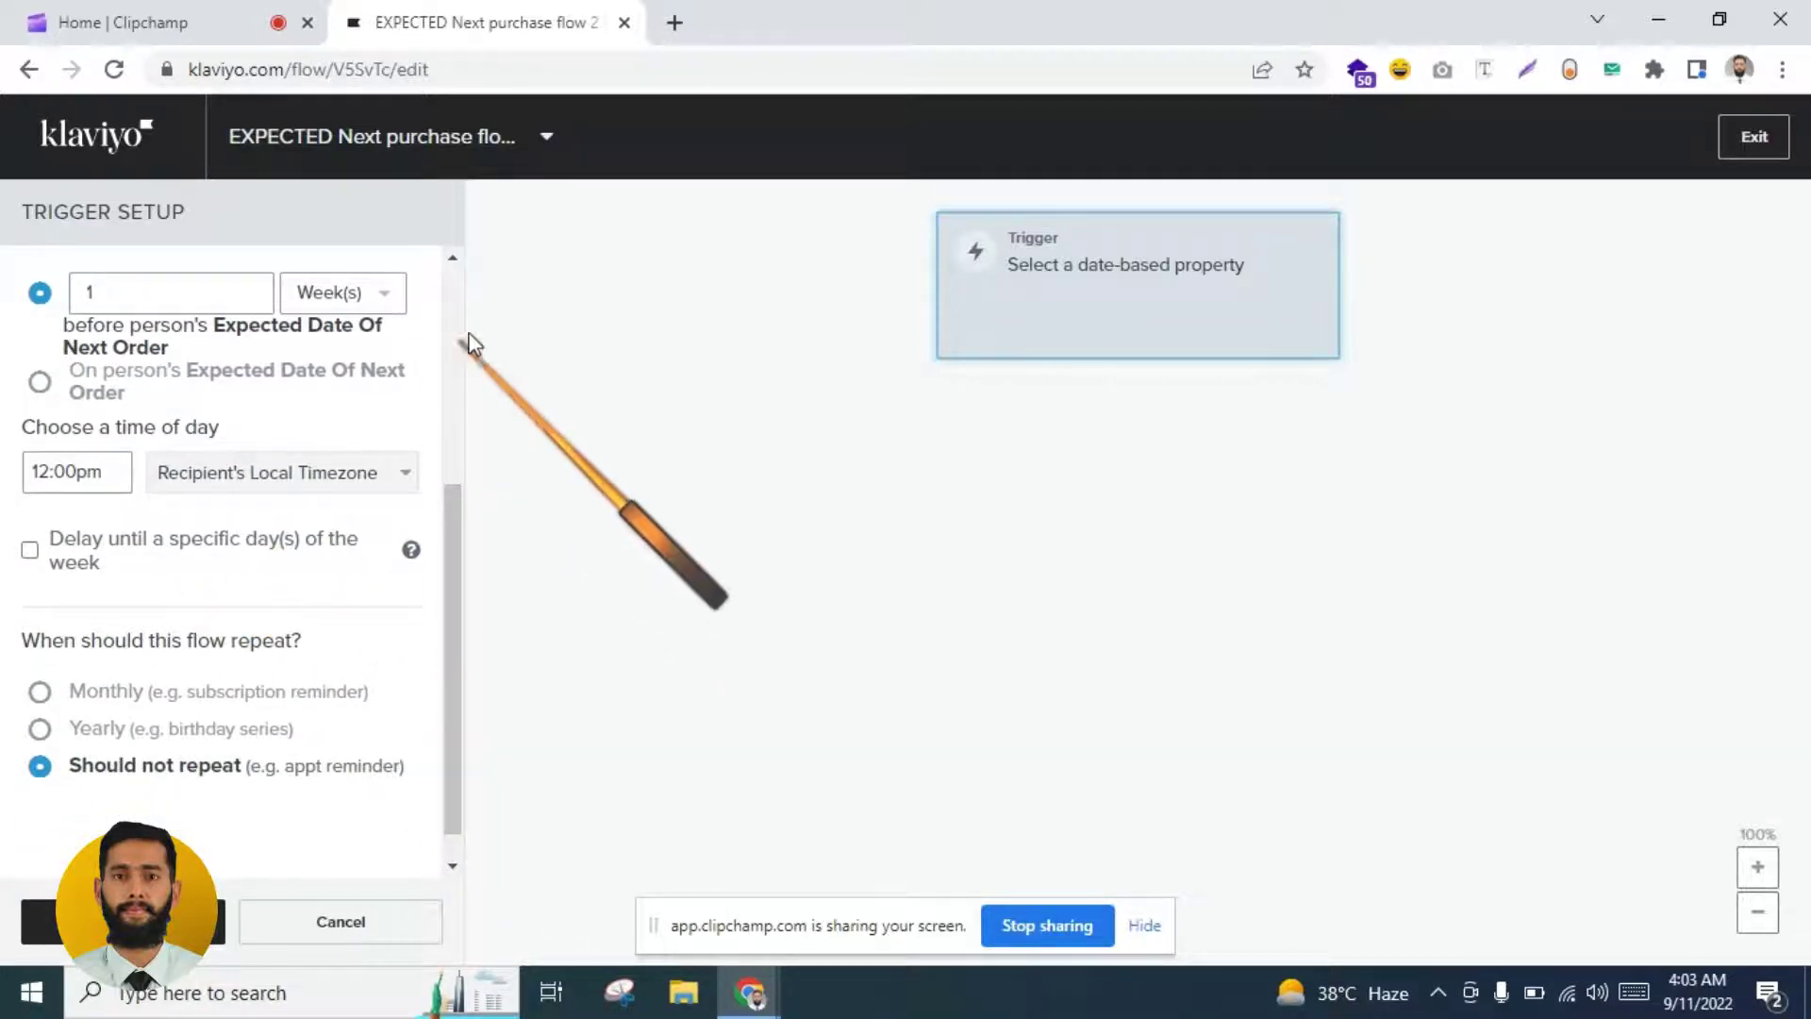
click(52, 483)
key(BackSpace)
text(1)
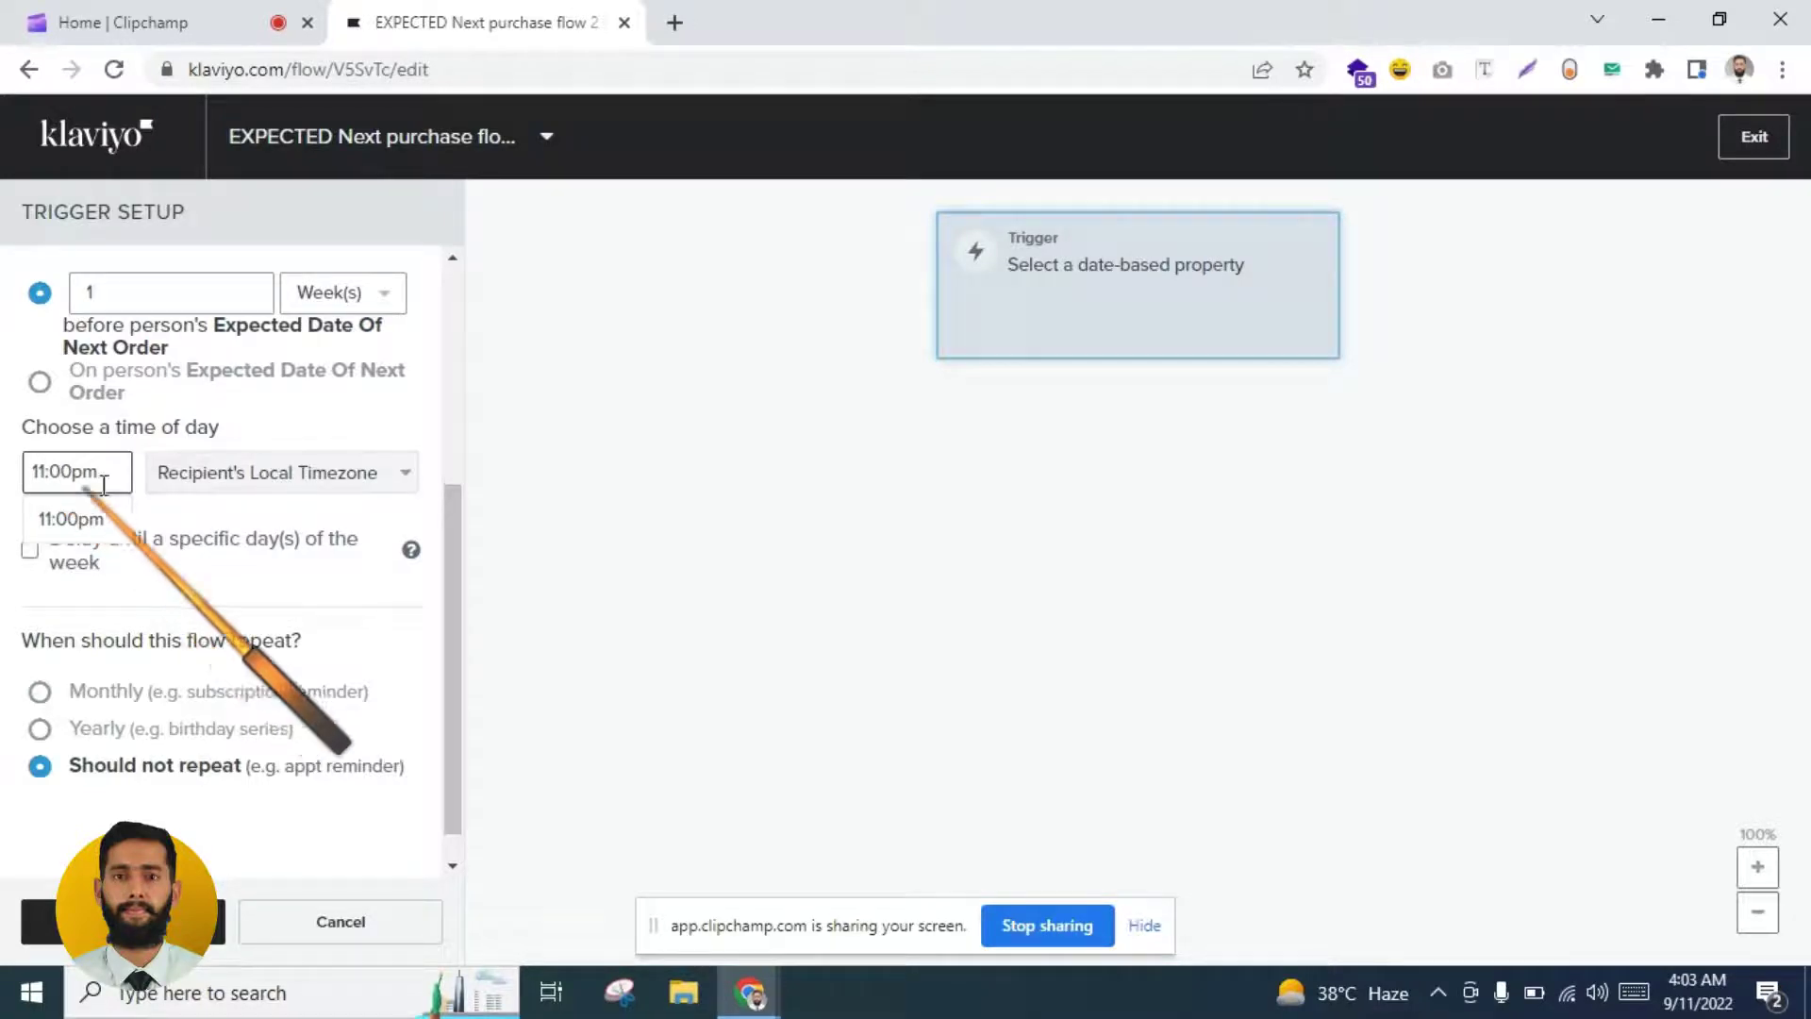
click(142, 923)
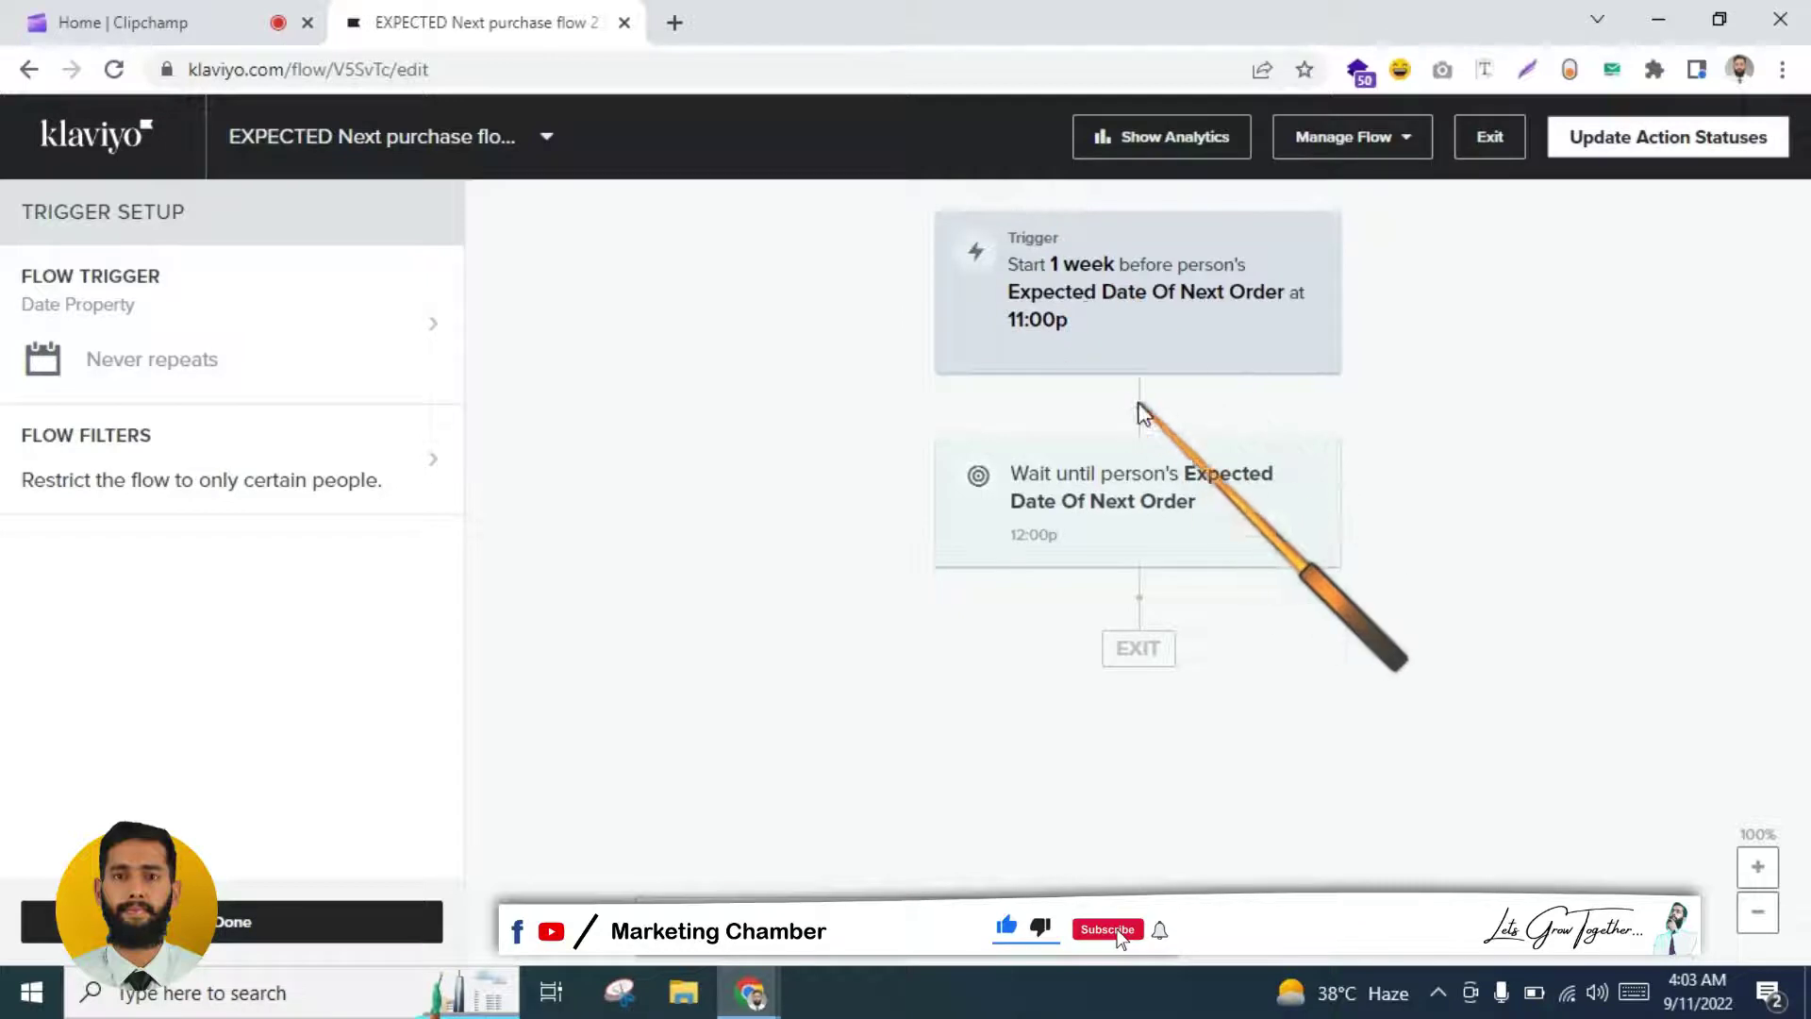
click(234, 923)
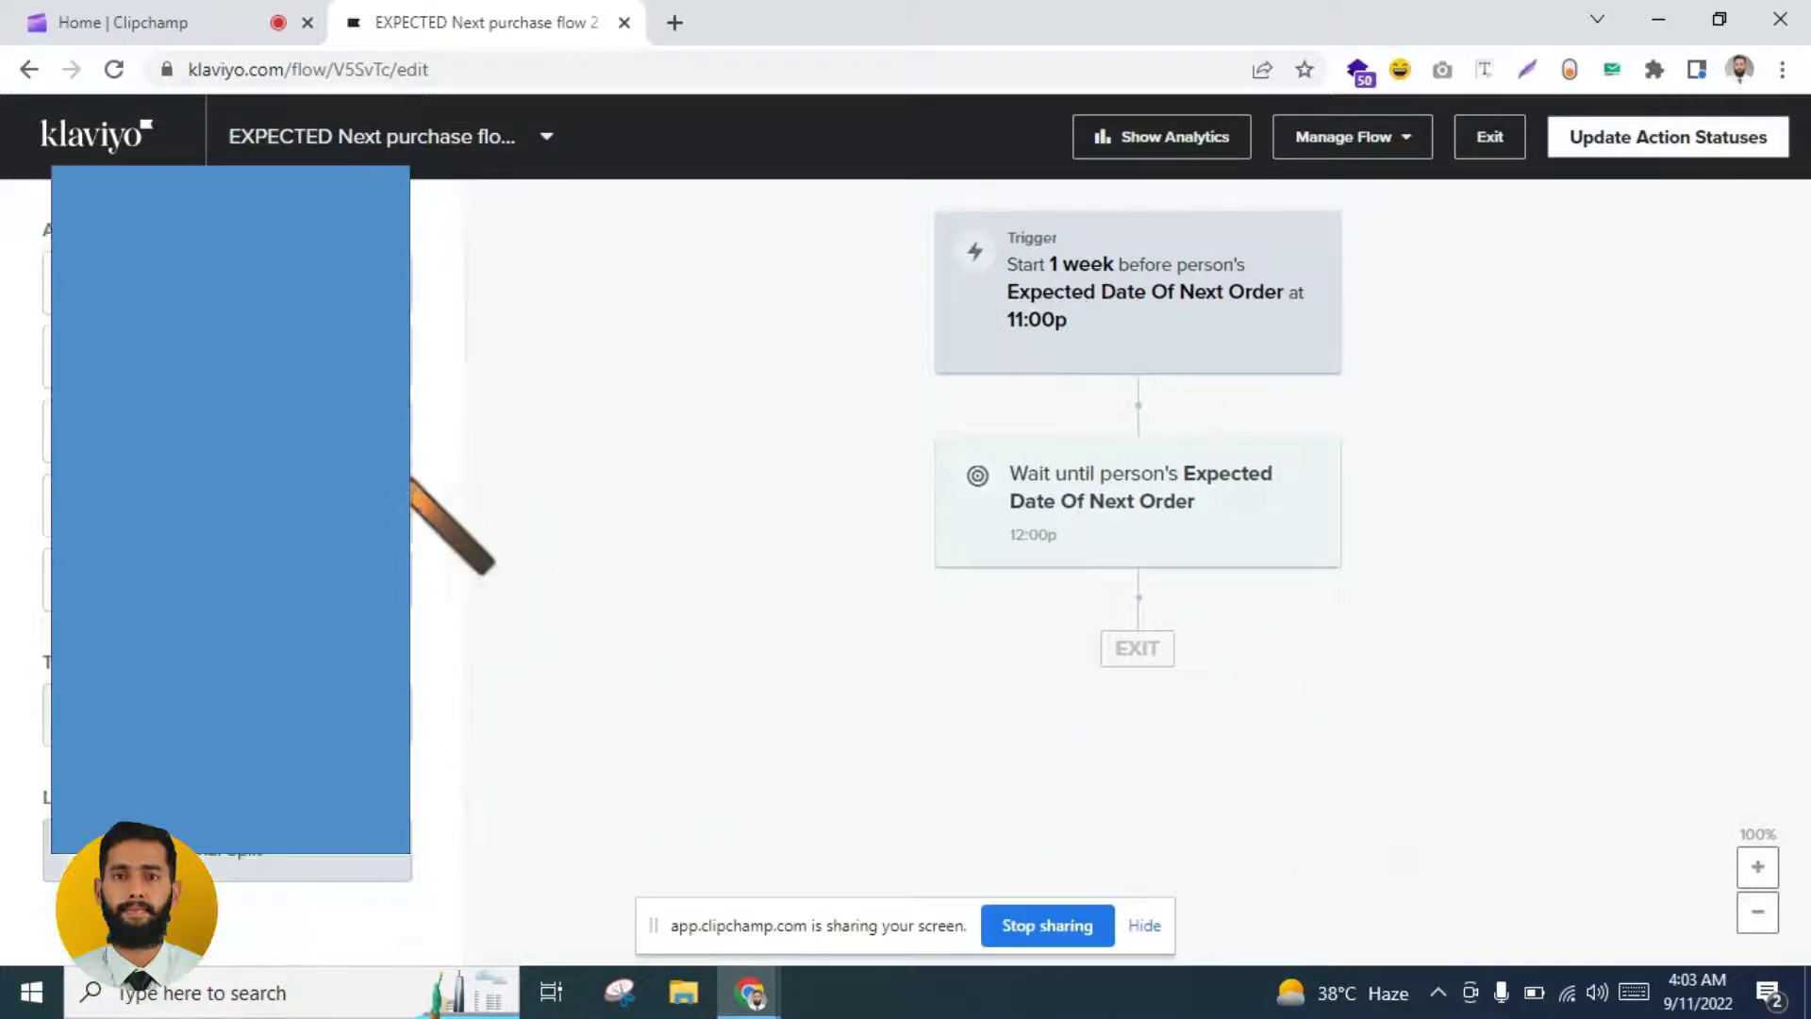
Step: Add Email #1 below the trigger and open its content settings
drag(407, 489, 1116, 417)
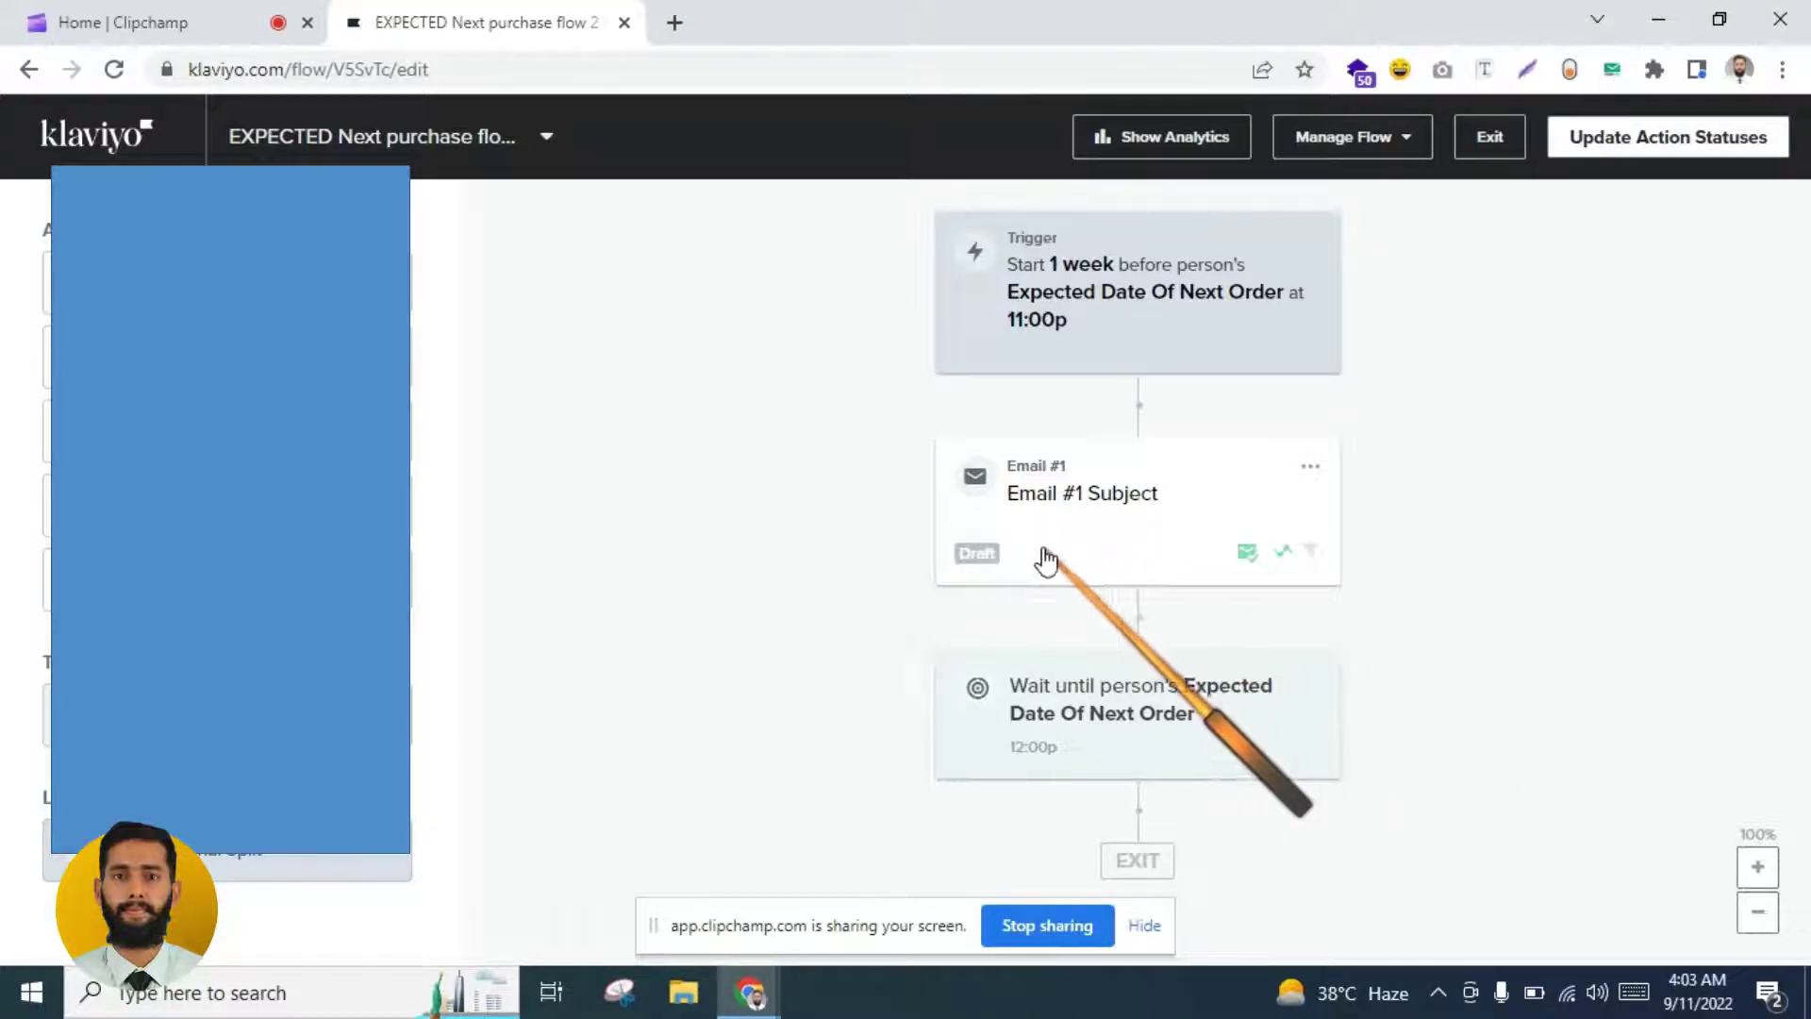
click(1054, 508)
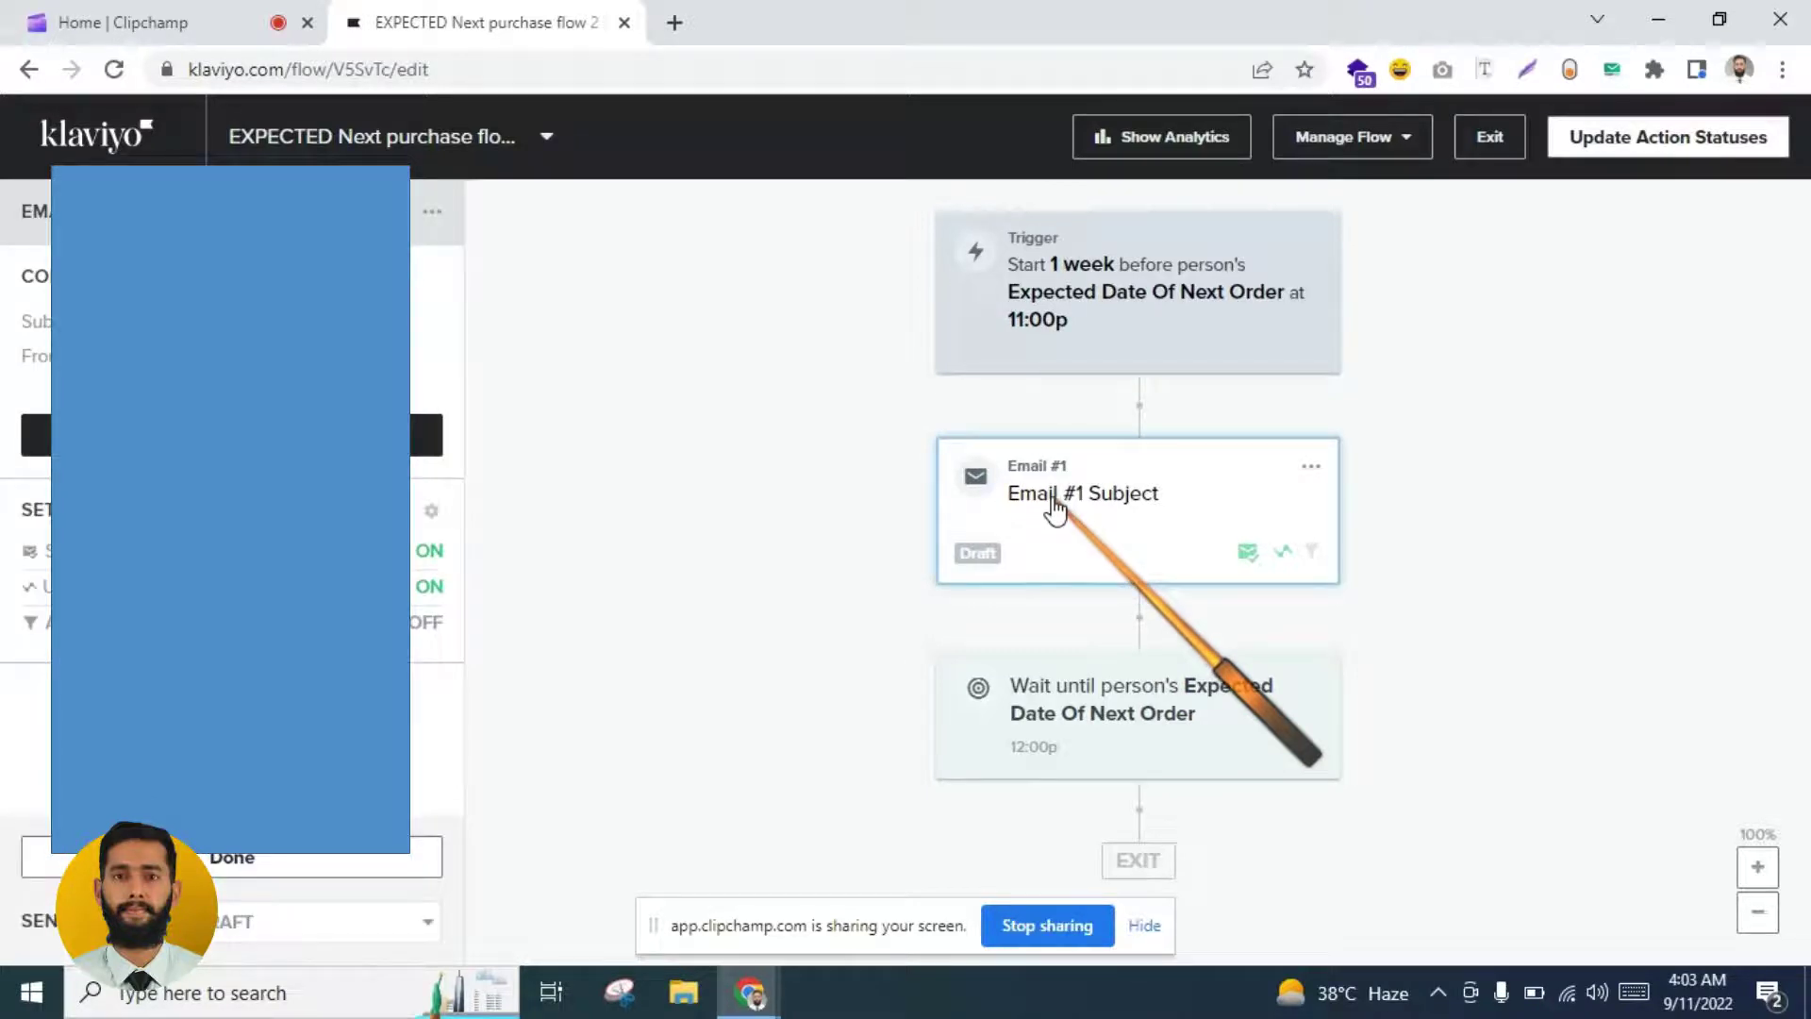
click(227, 434)
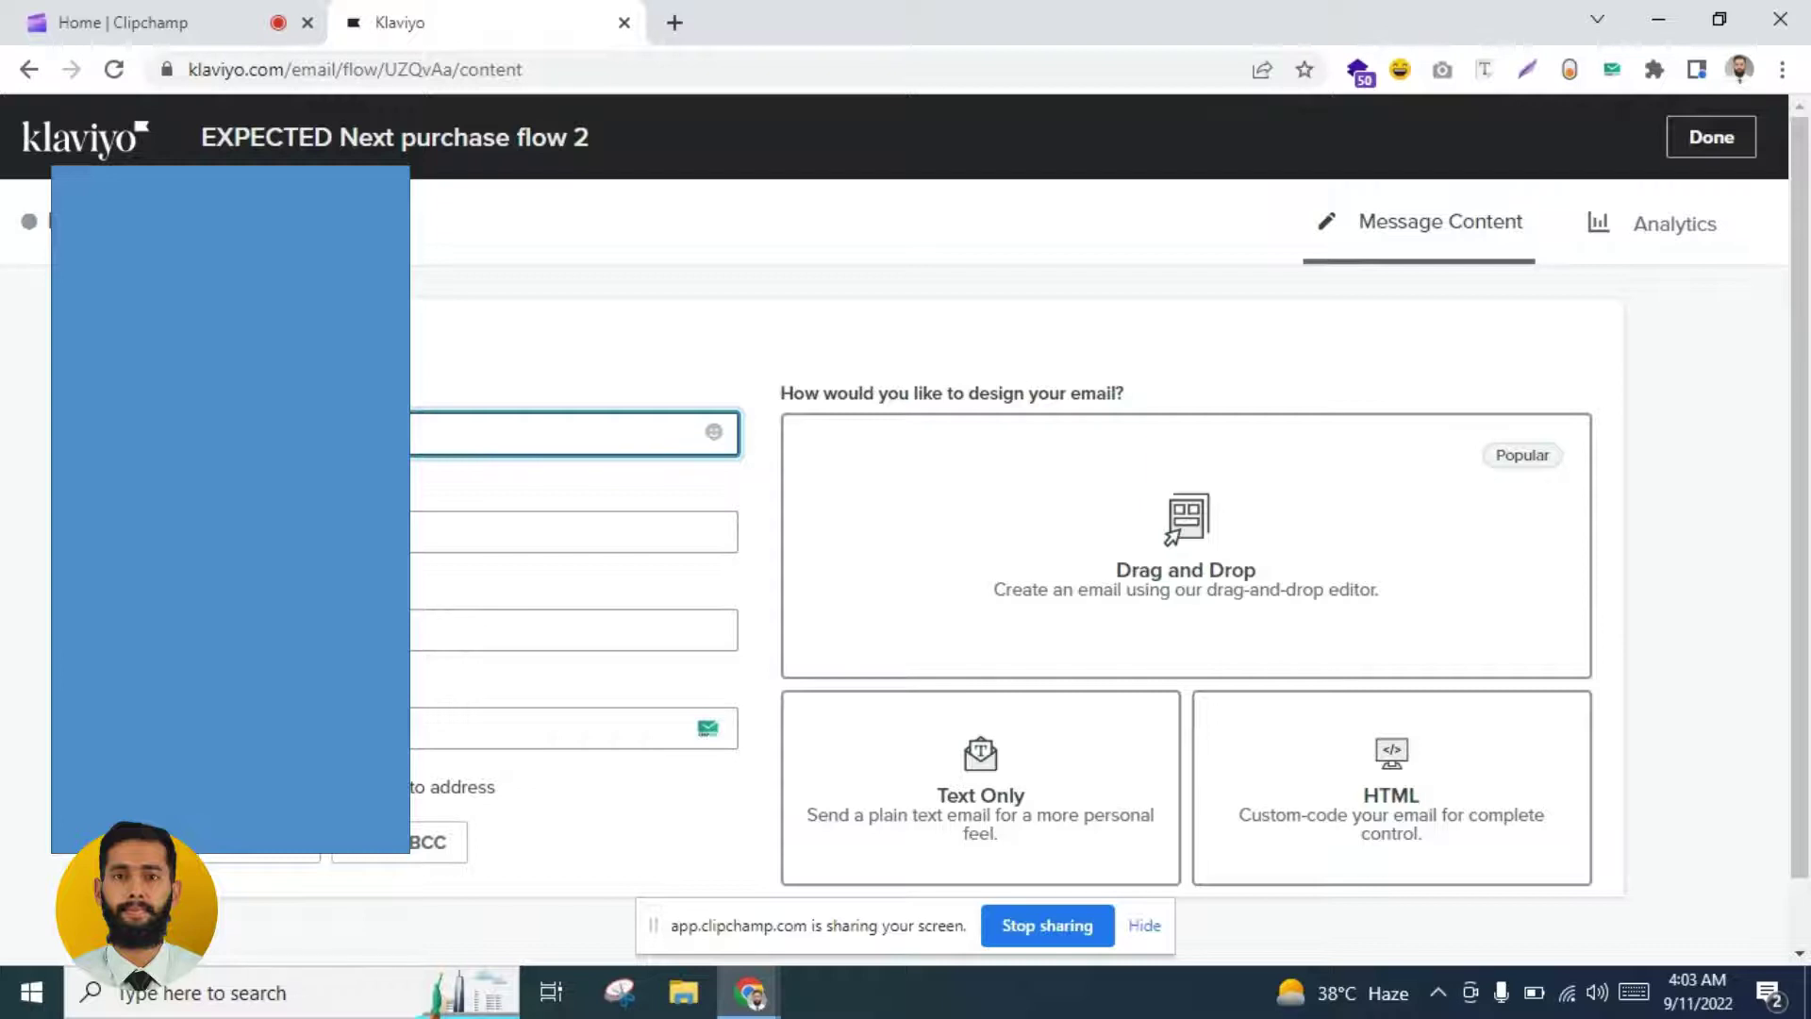
Step: Set subject 'We are waiting for your NEXT order!' and preview 'OPEN to see what we have inside.'
text(W)
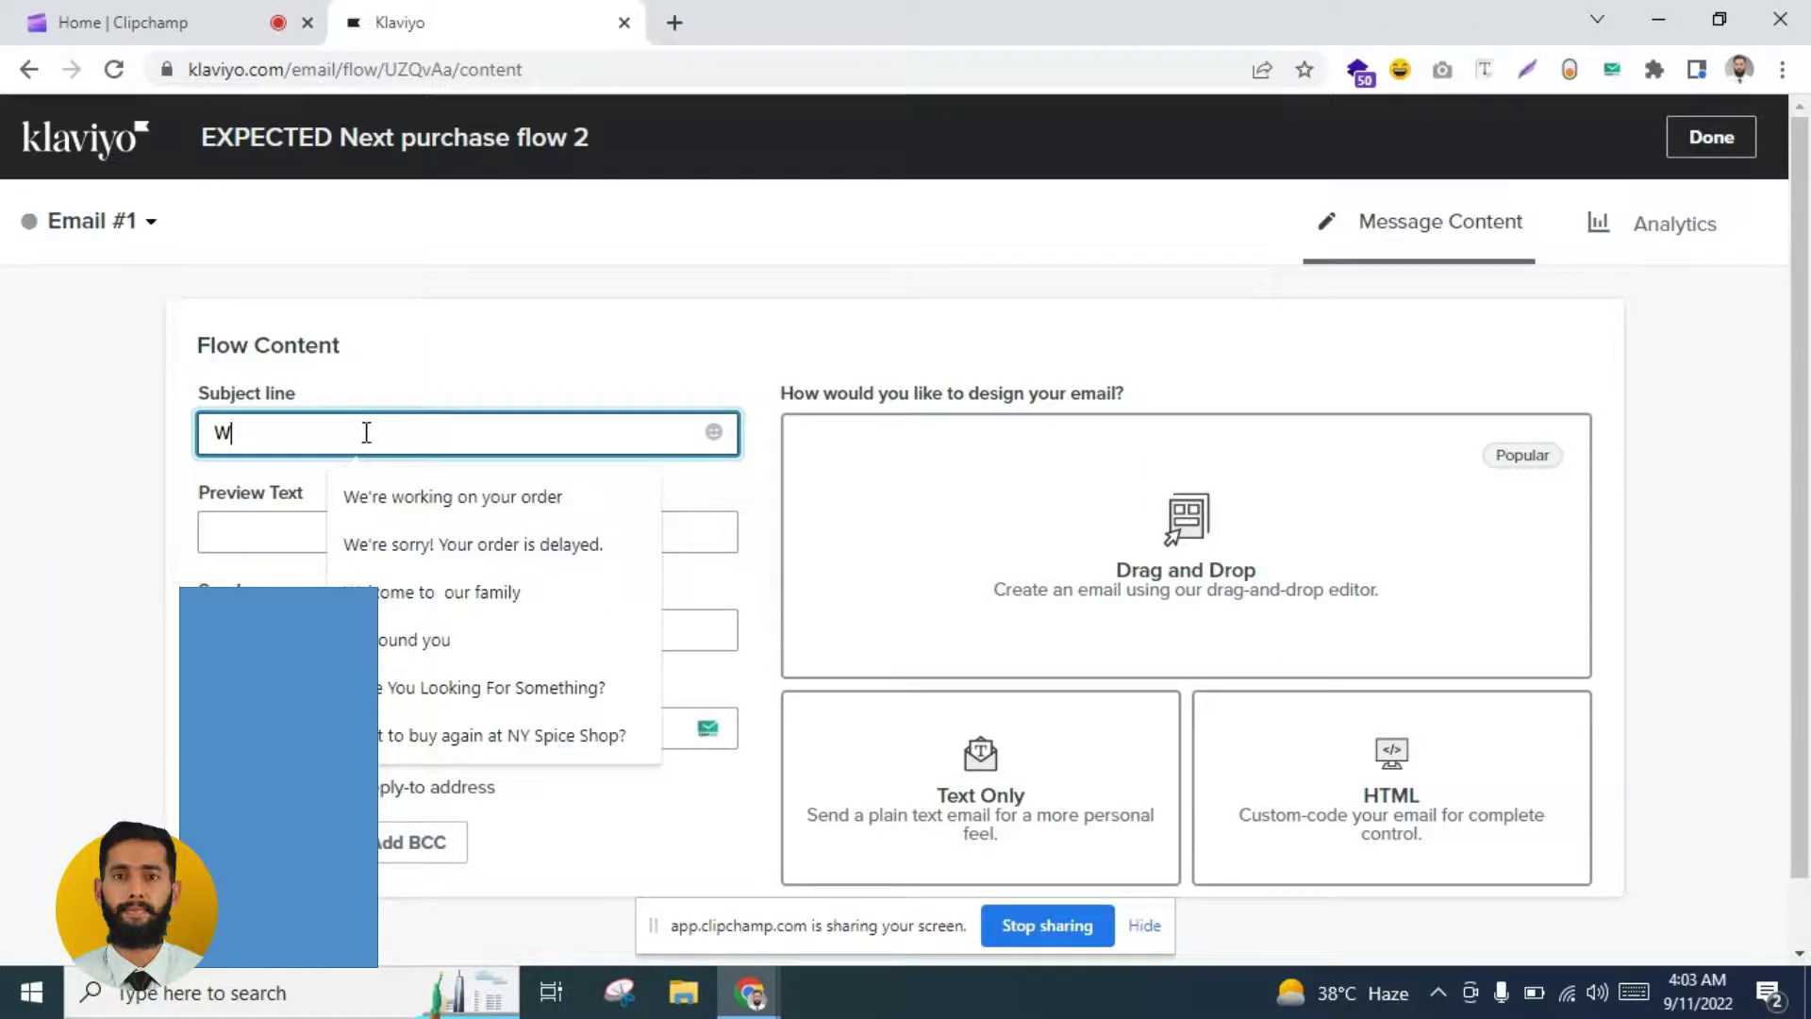
text(e are waiting)
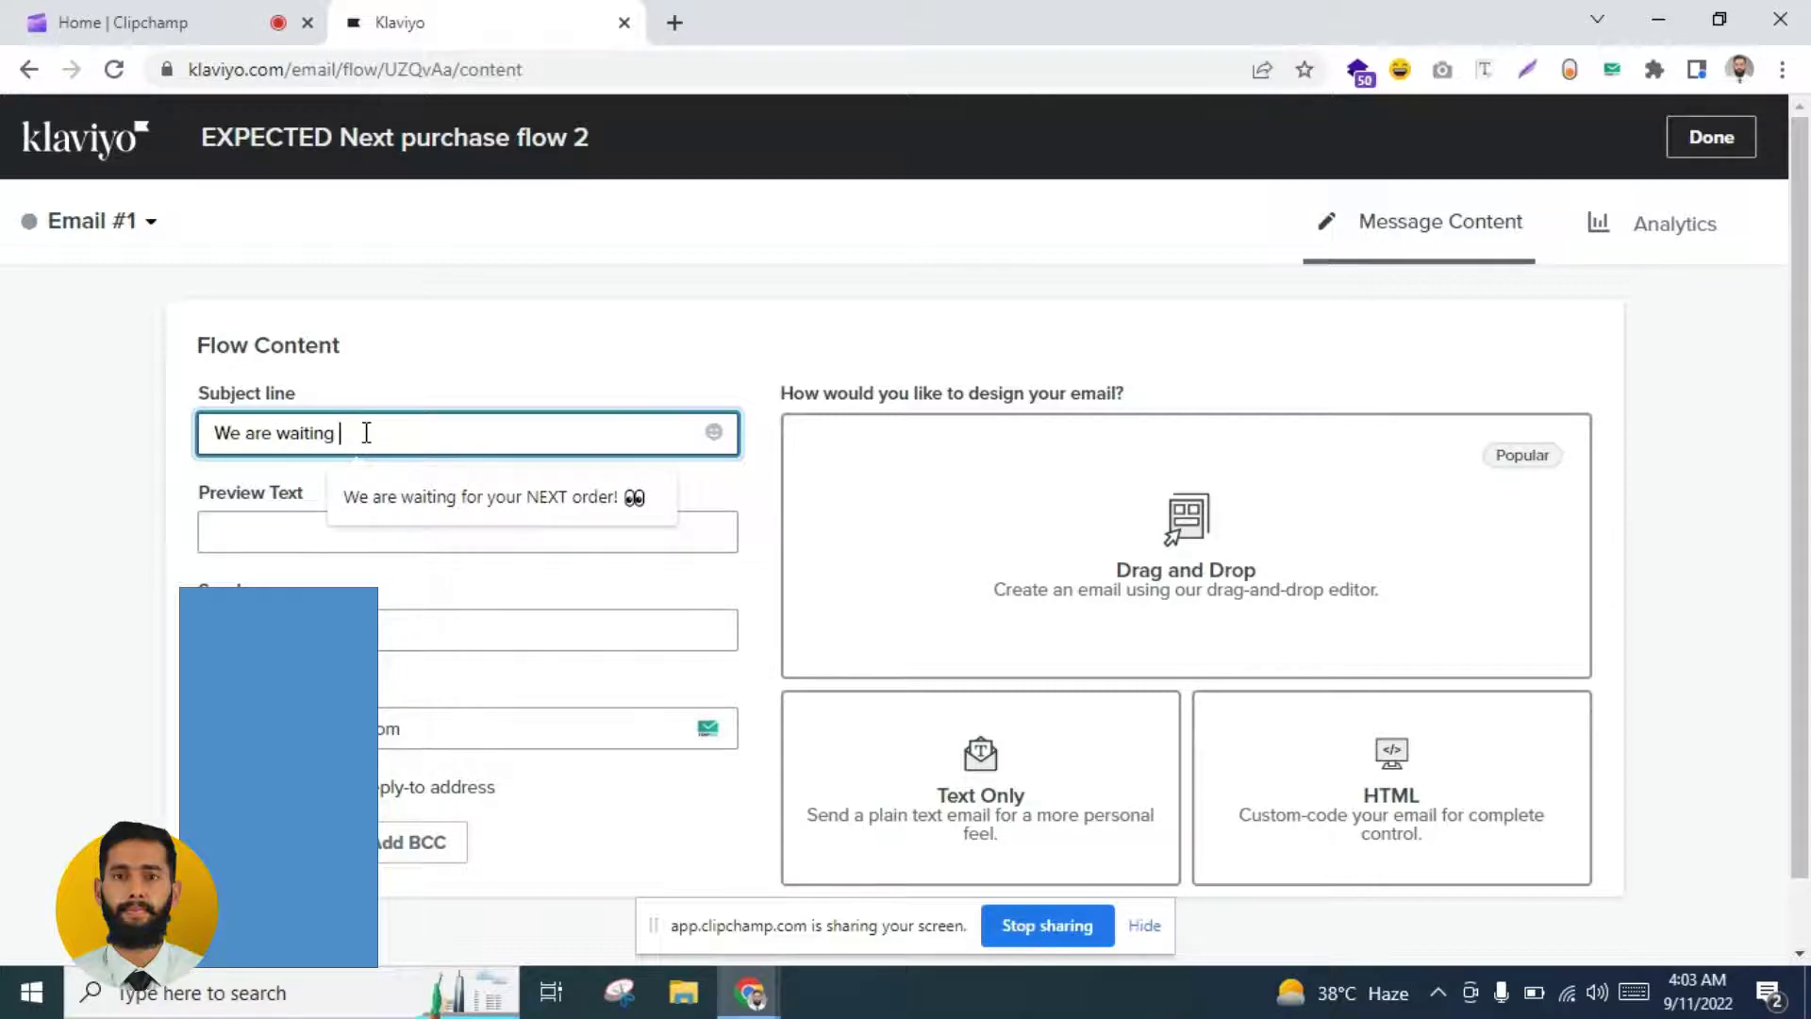
key(Down)
key(Return)
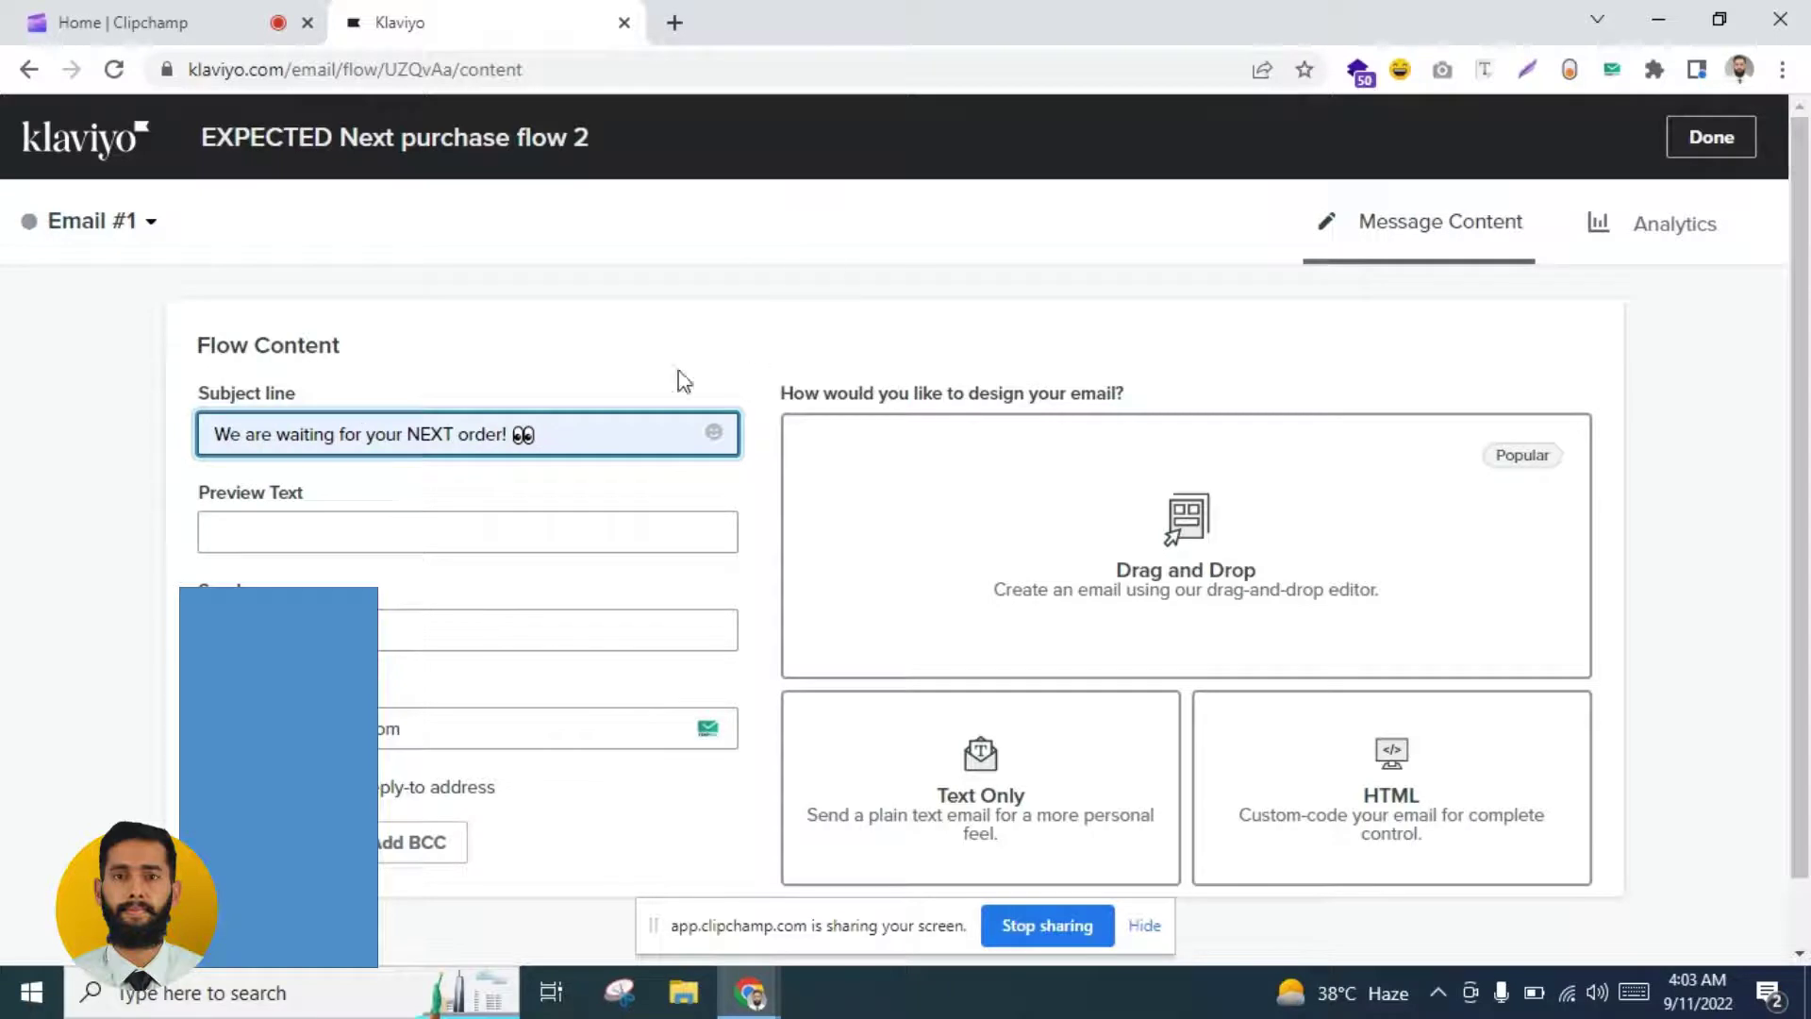
click(424, 523)
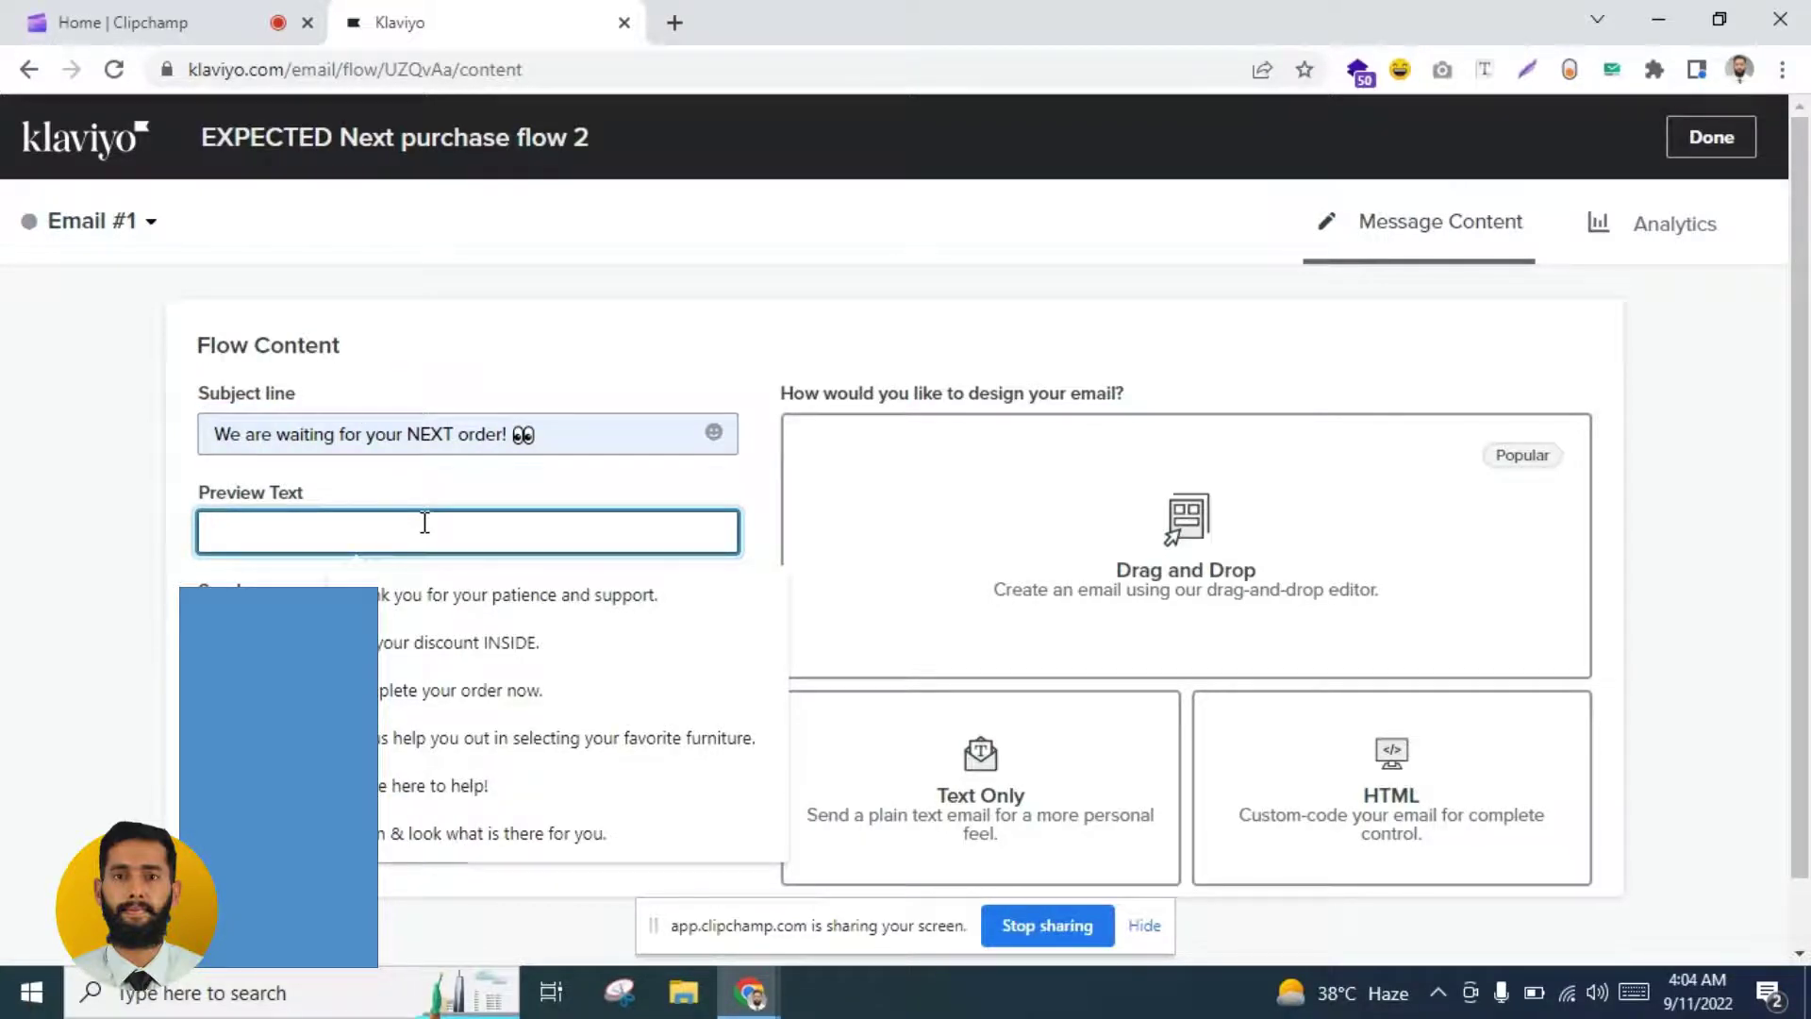
text(Open )
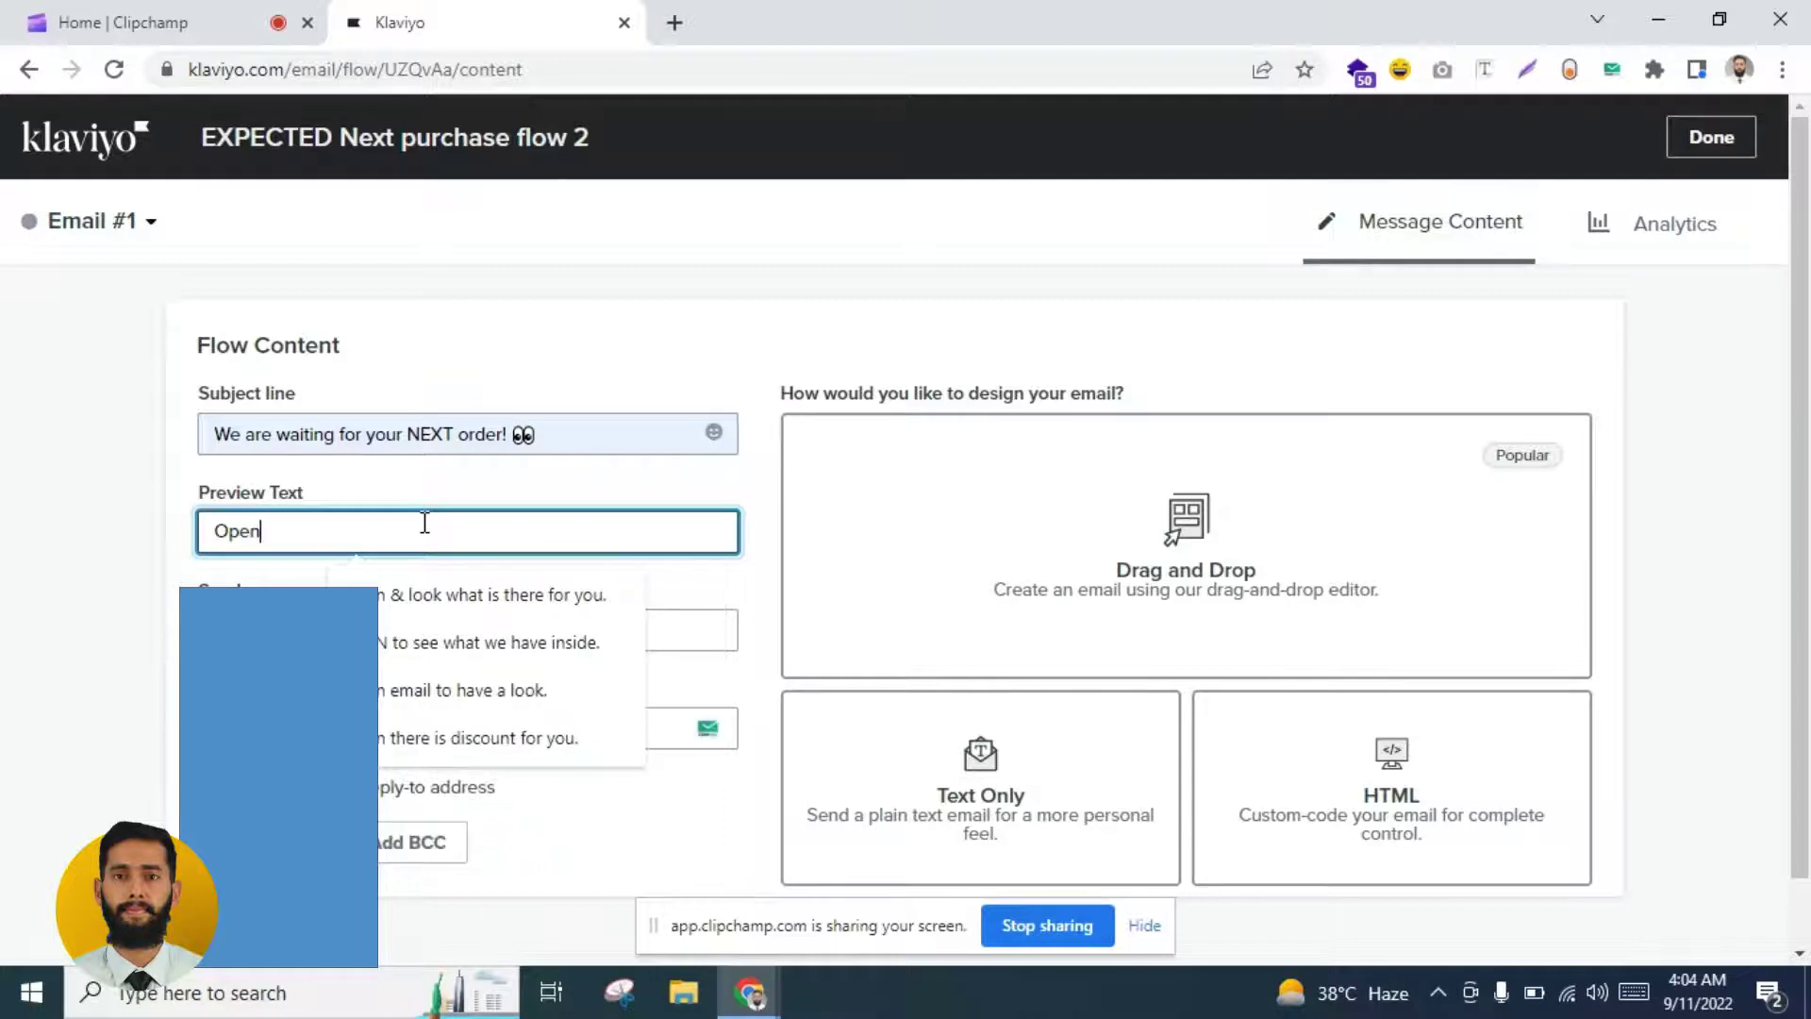
text(to)
click(471, 594)
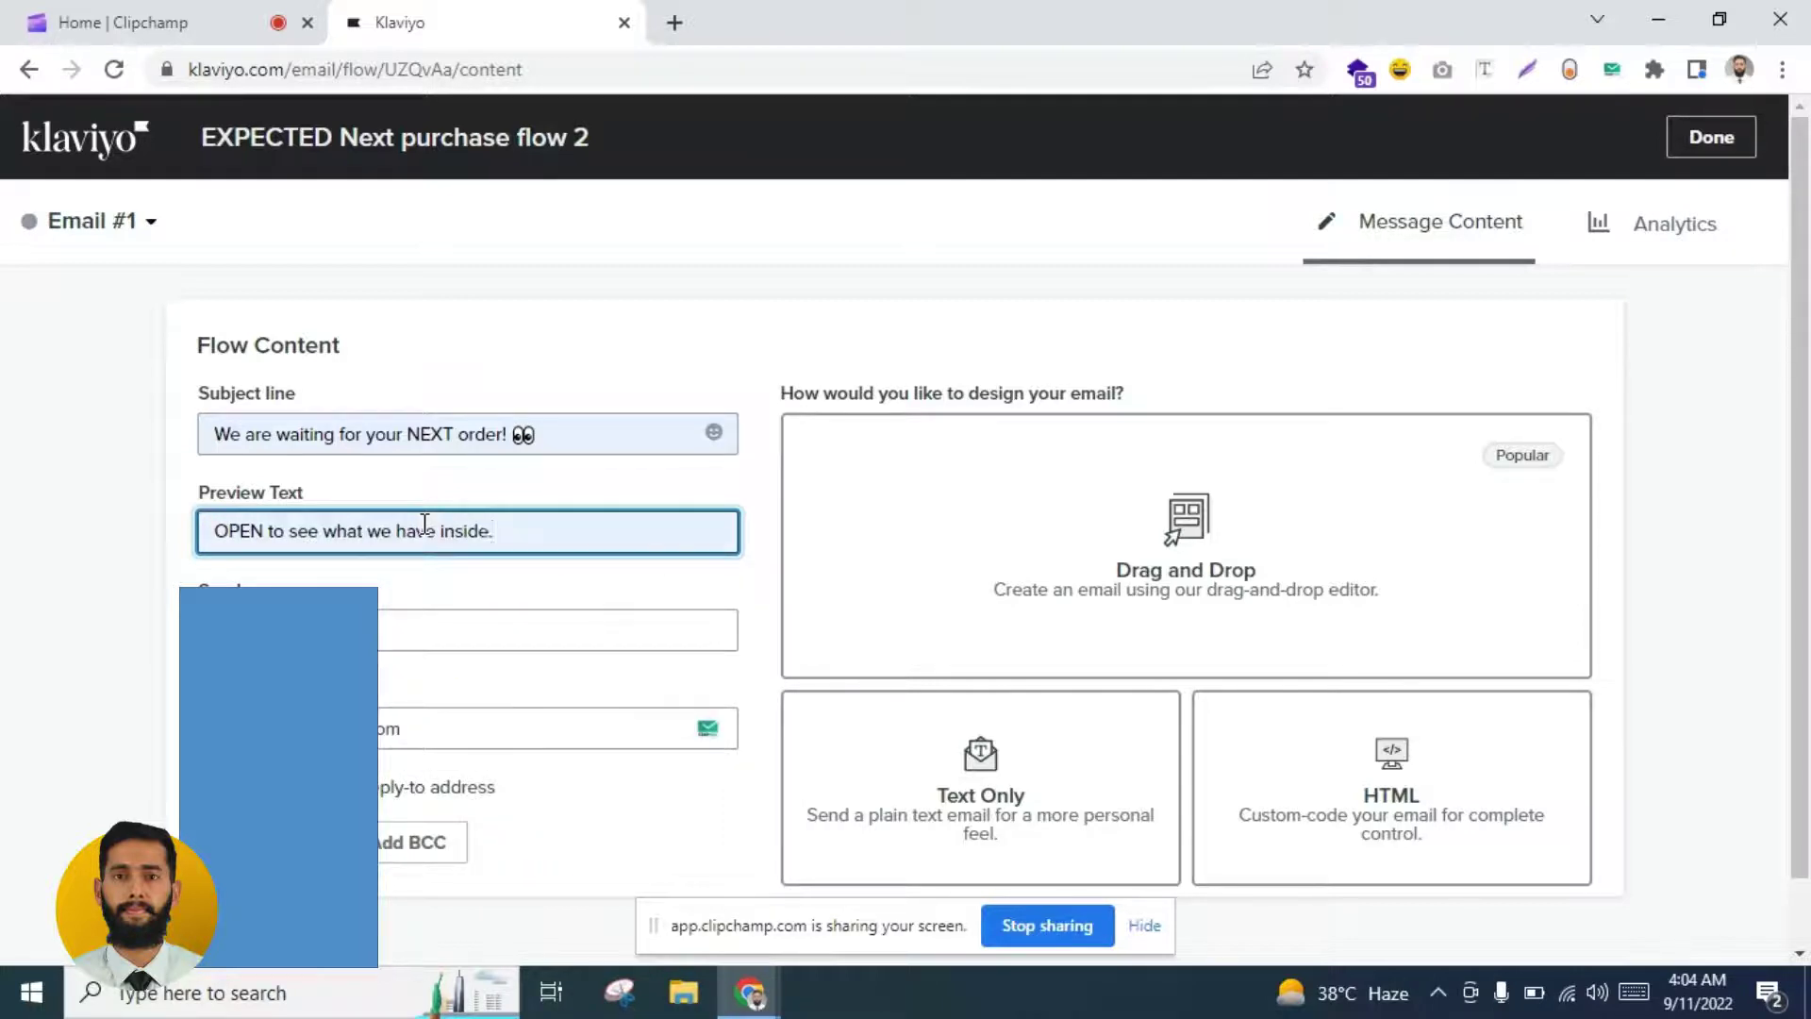
click(108, 634)
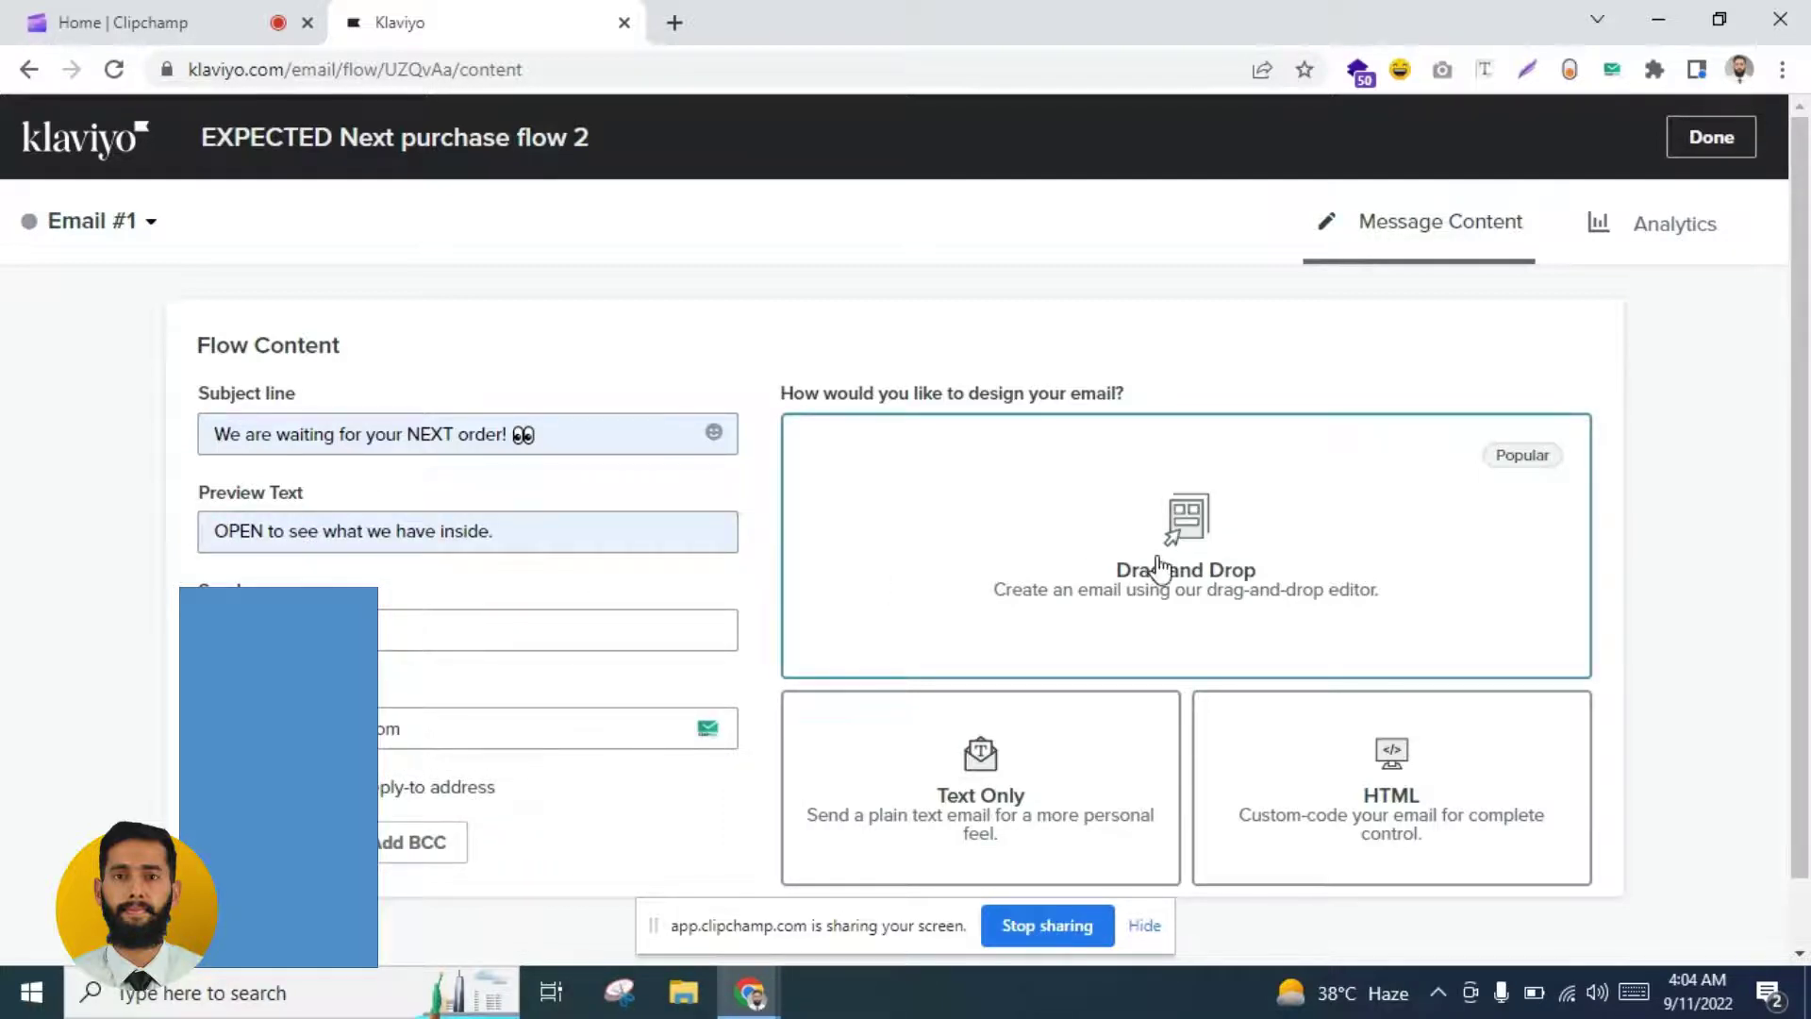
Step: Design Email #1 in Drag and Drop using the Basic 1 Column template
click(982, 553)
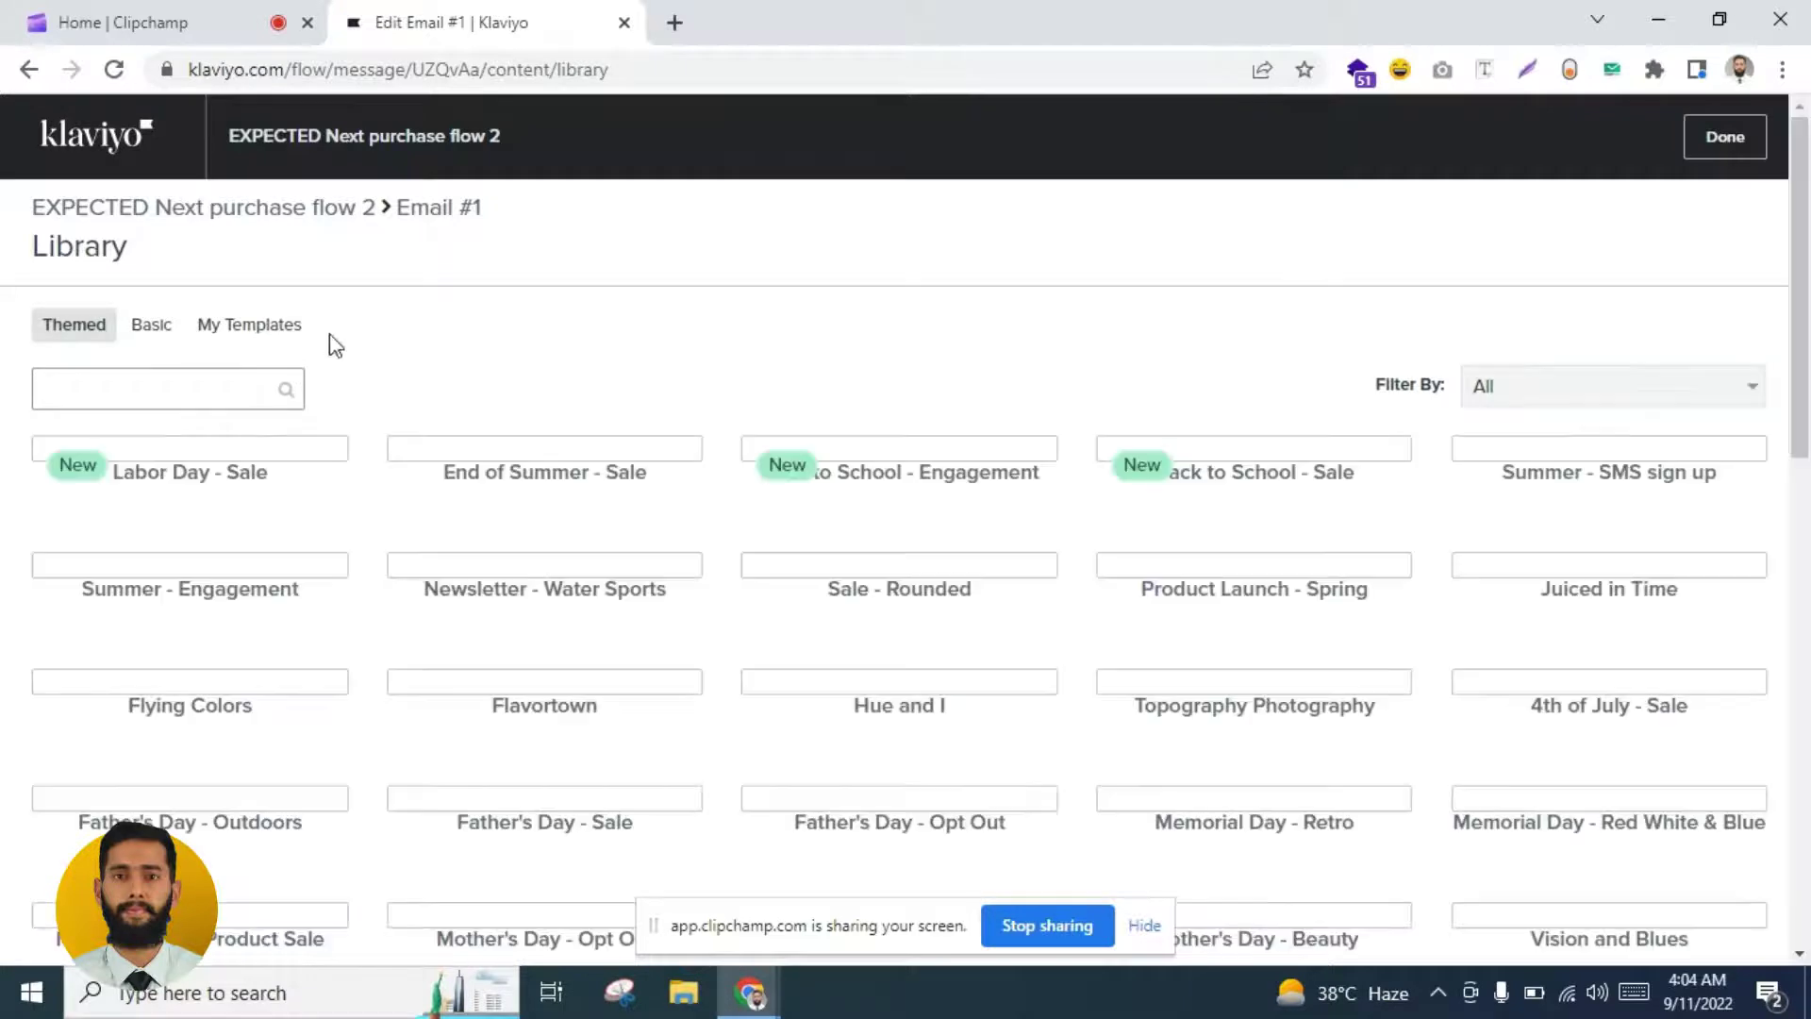
click(154, 330)
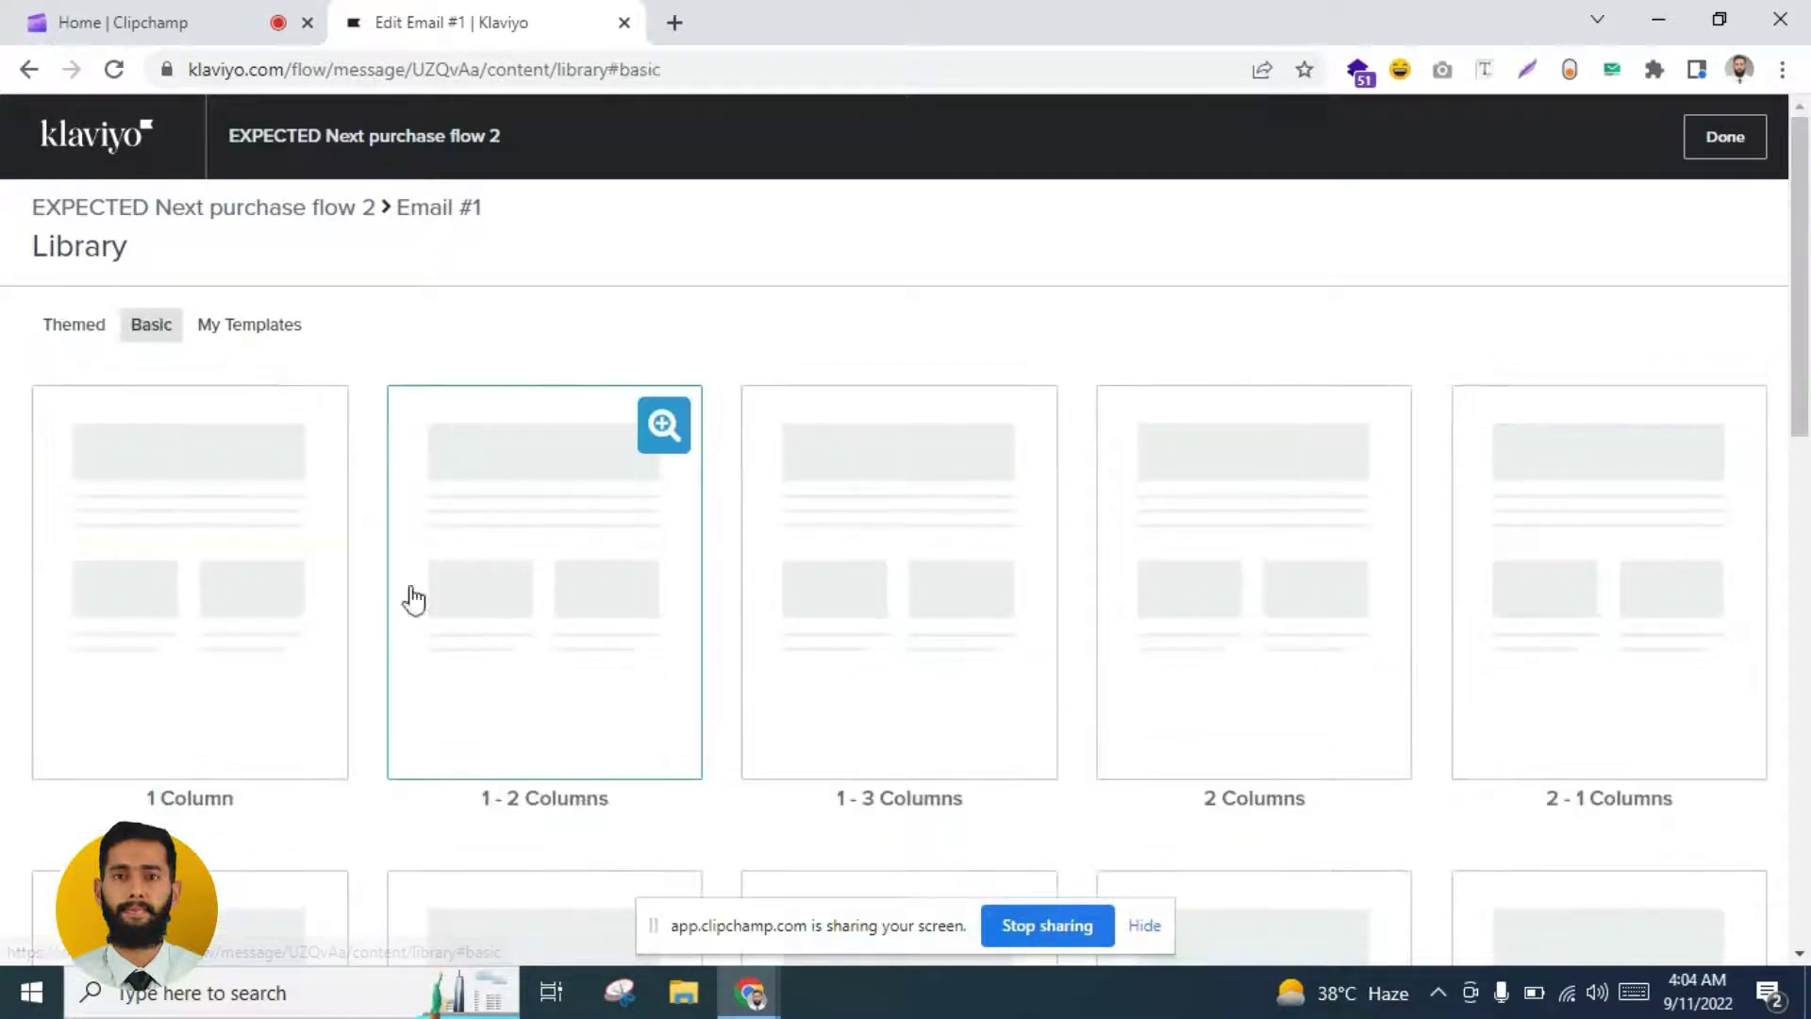
click(163, 572)
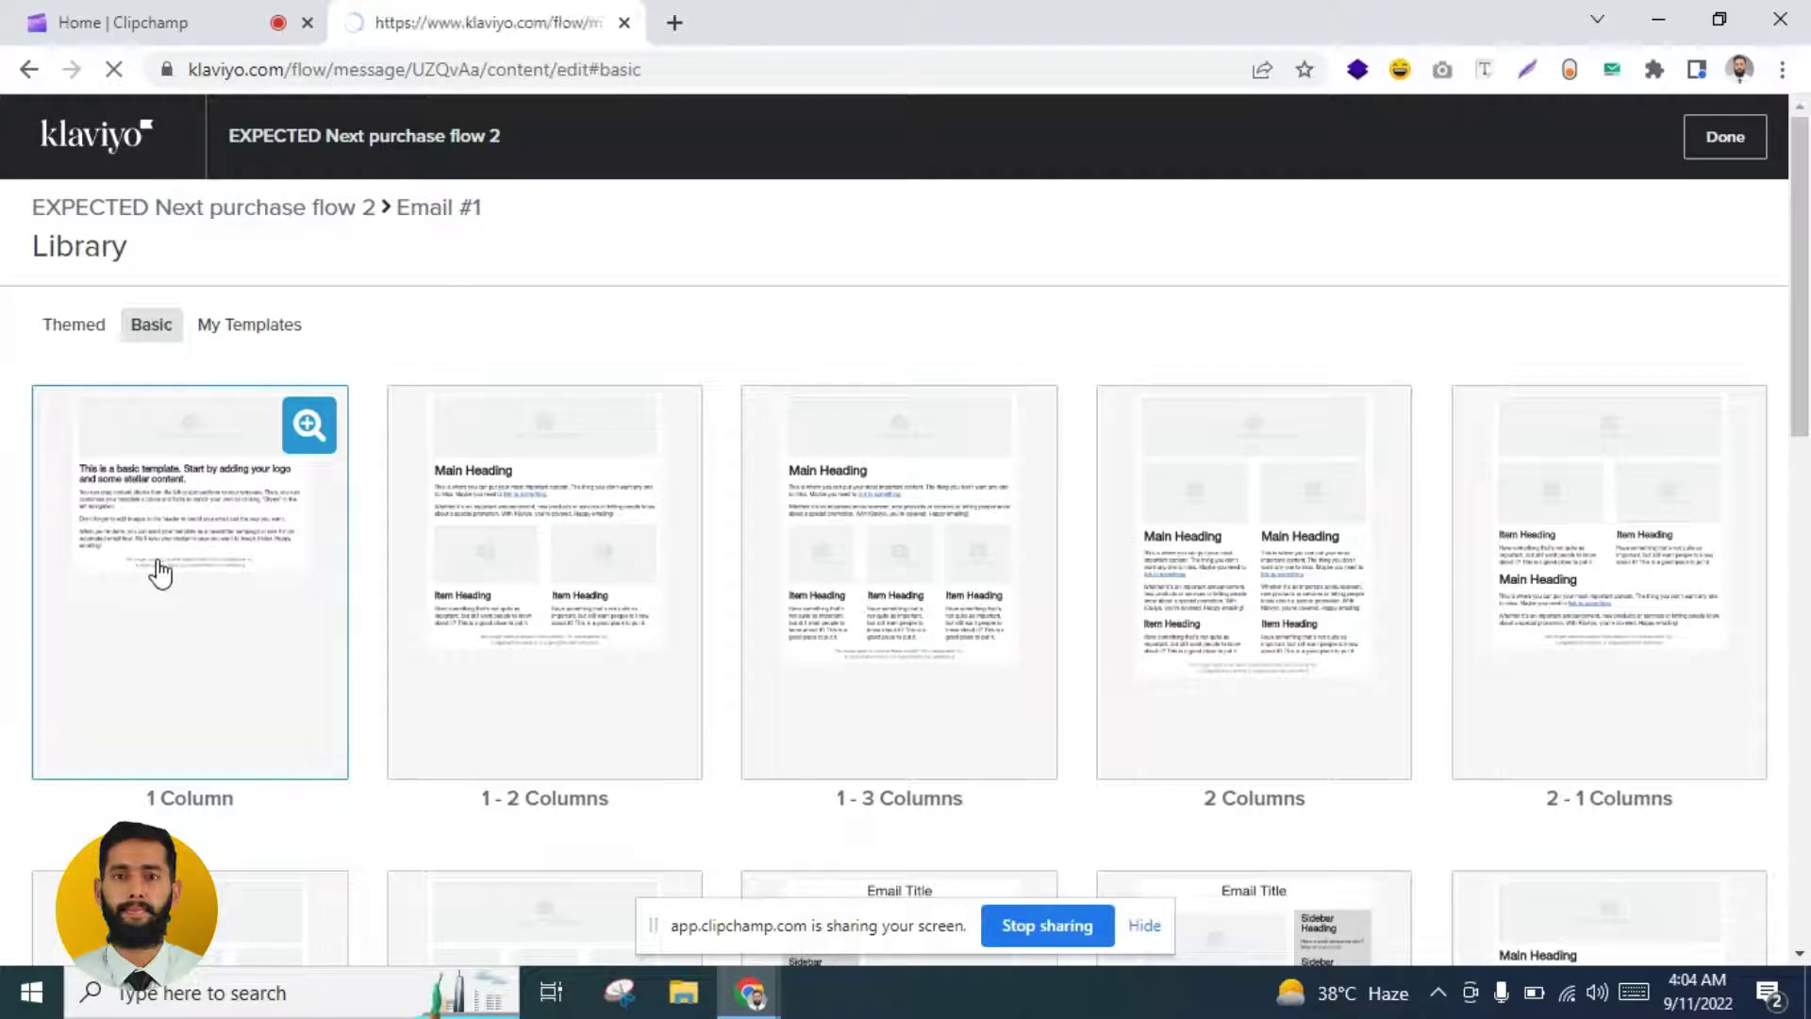
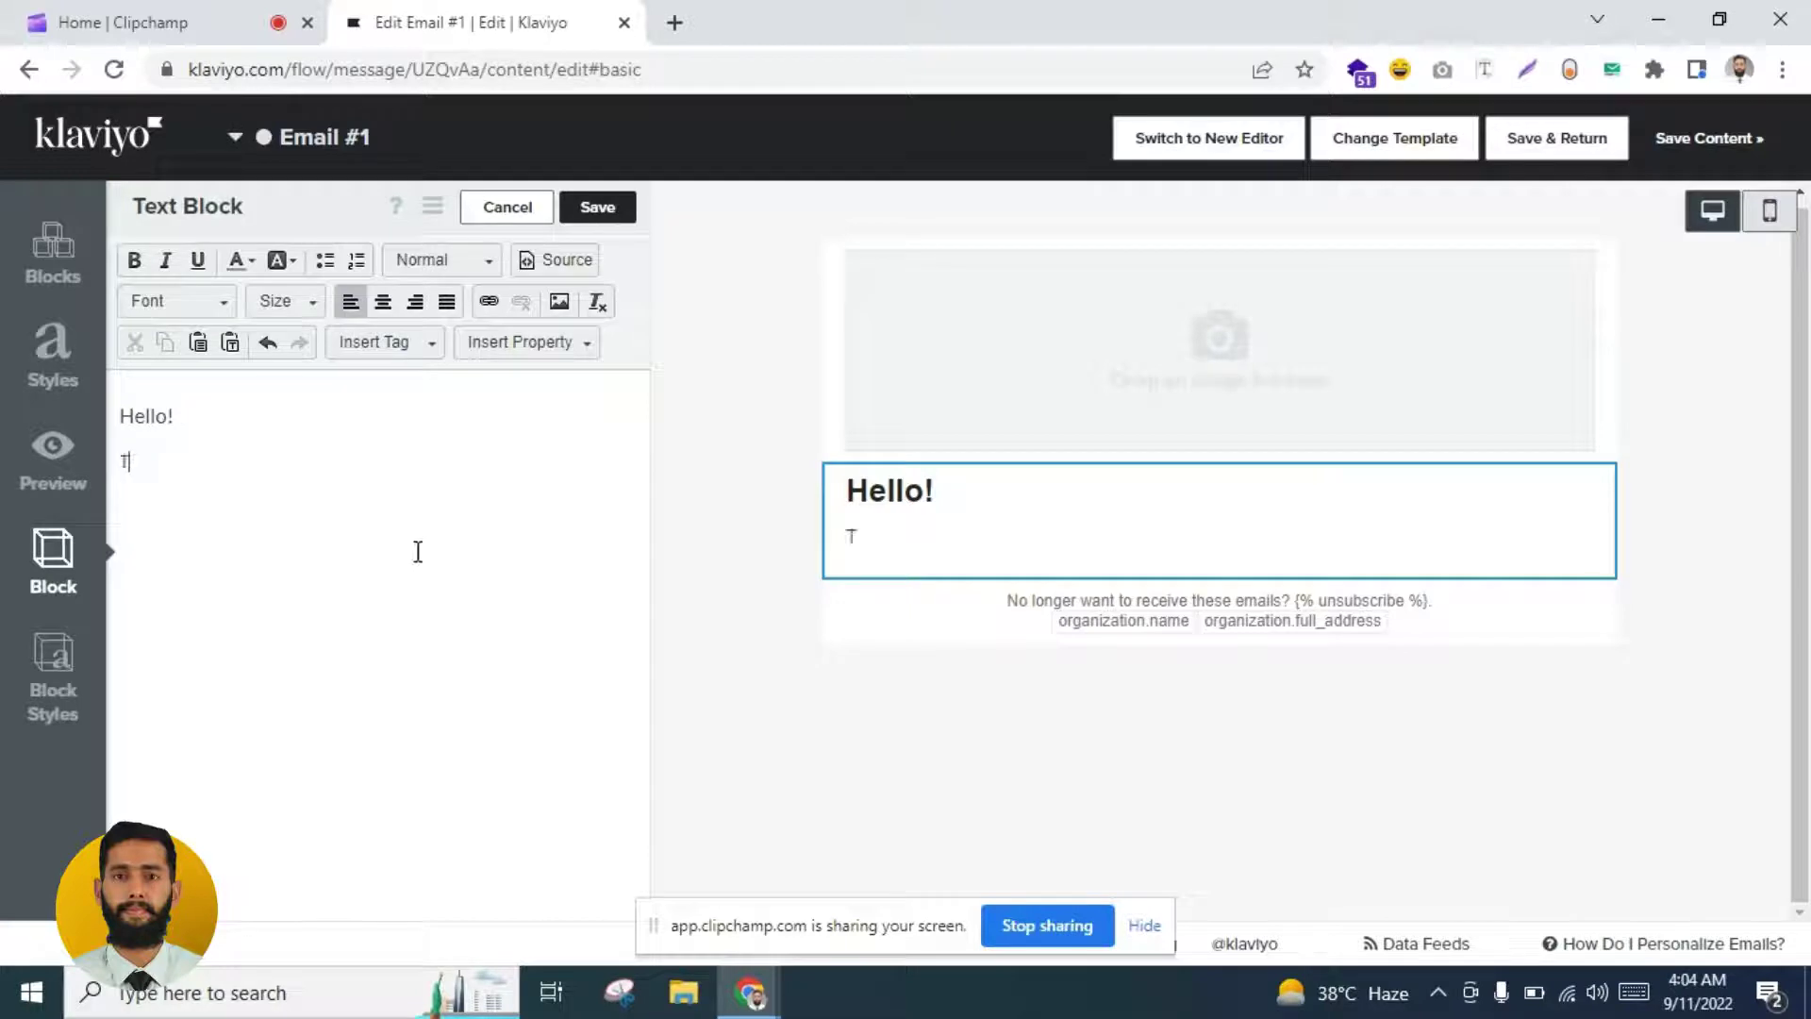
Step: Type the three body lines about the next order, ending 'Are you ready to buy again?'
text(hanks for y)
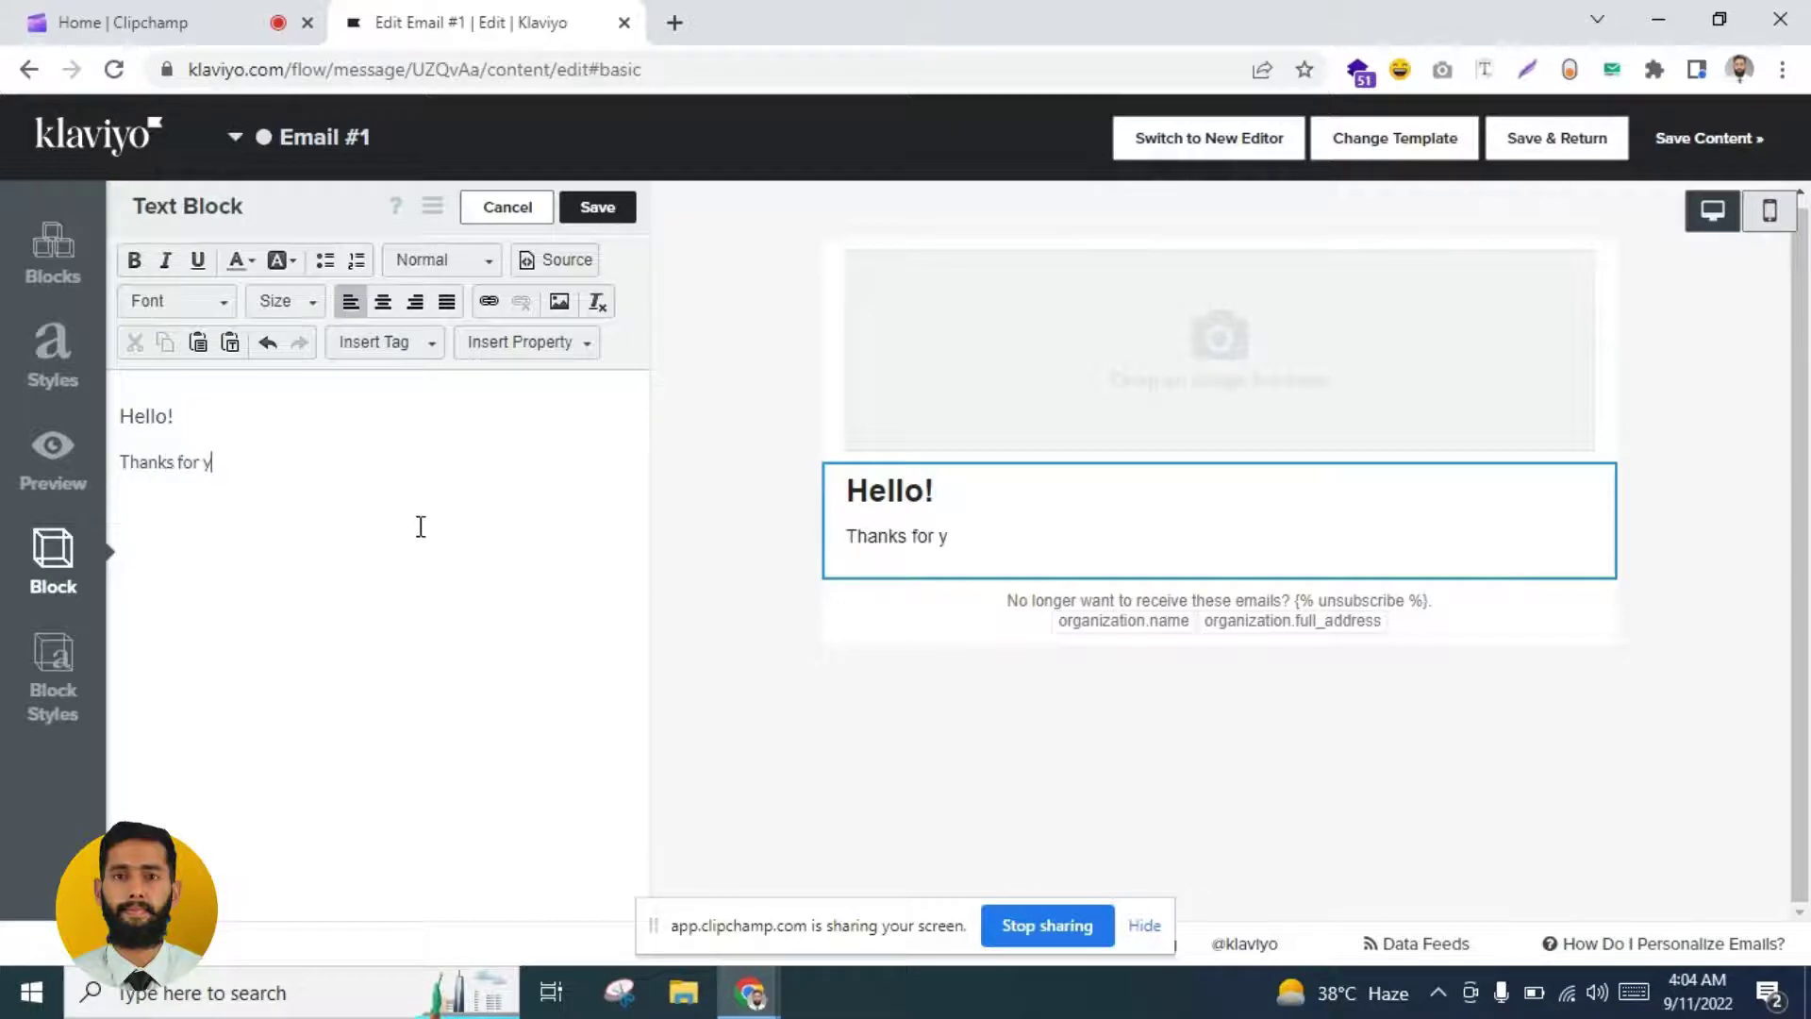
text(our last or)
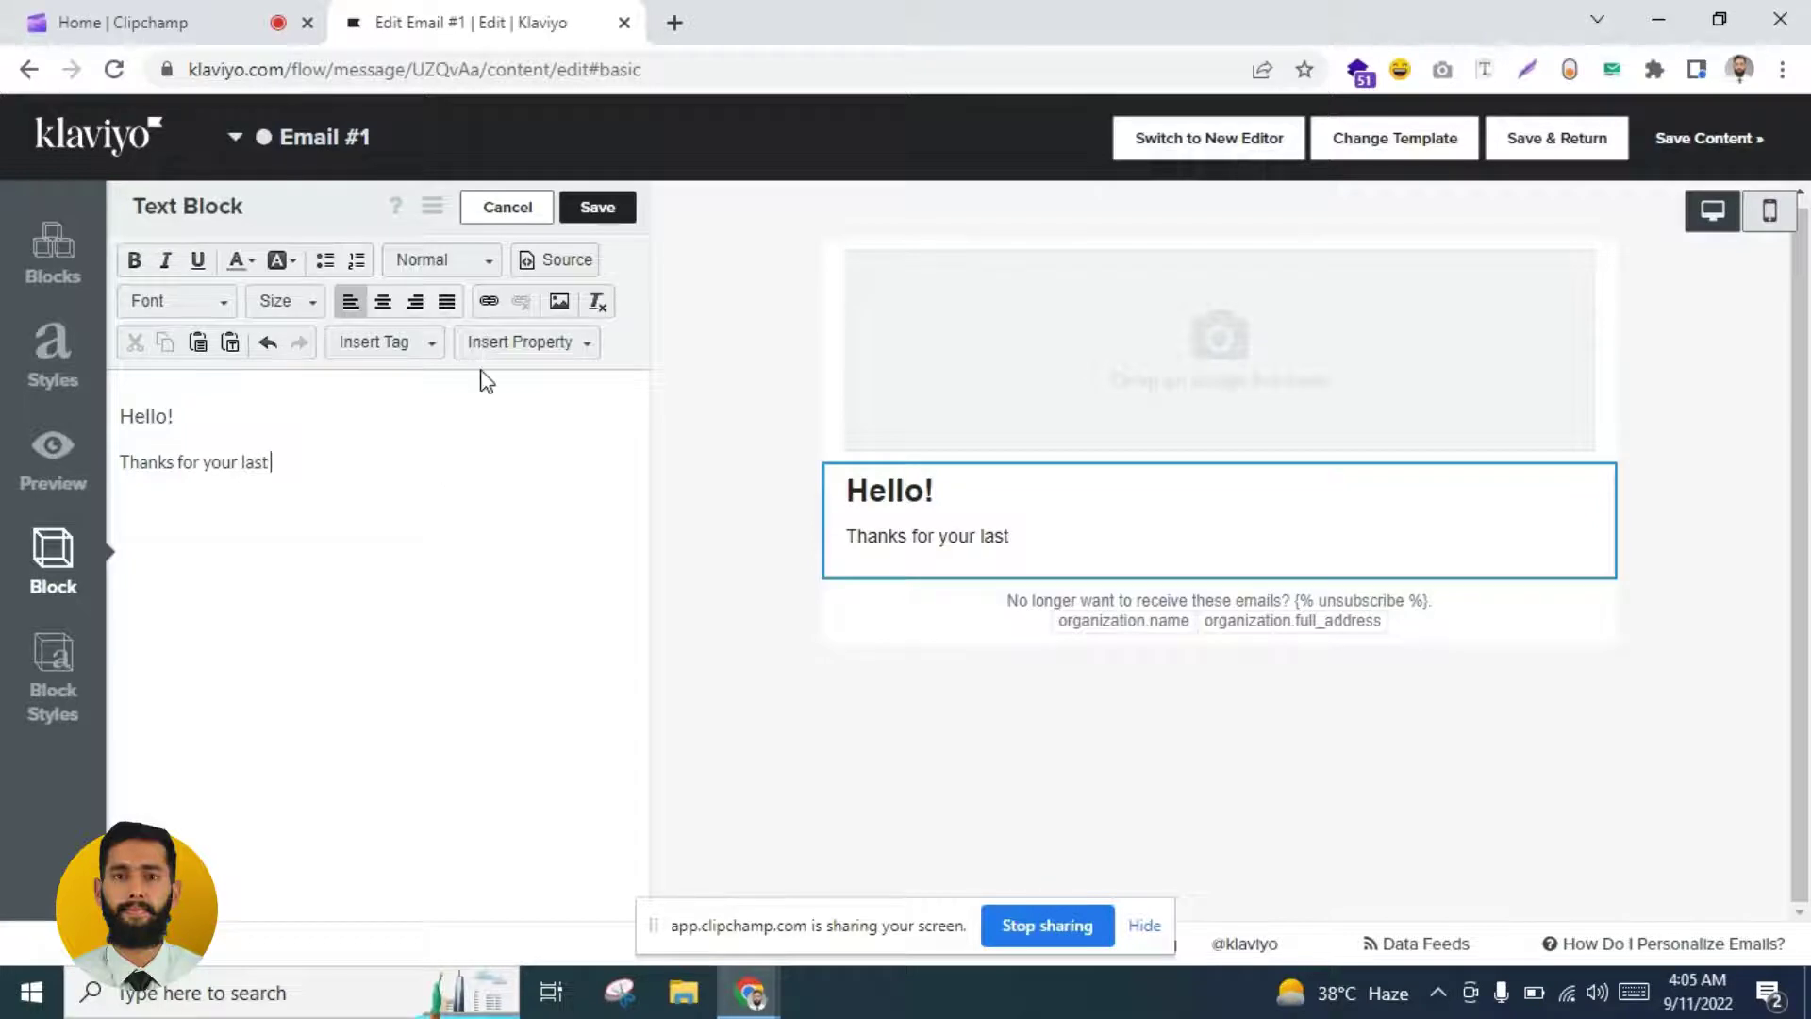
key(BackSpace)
text(t order)
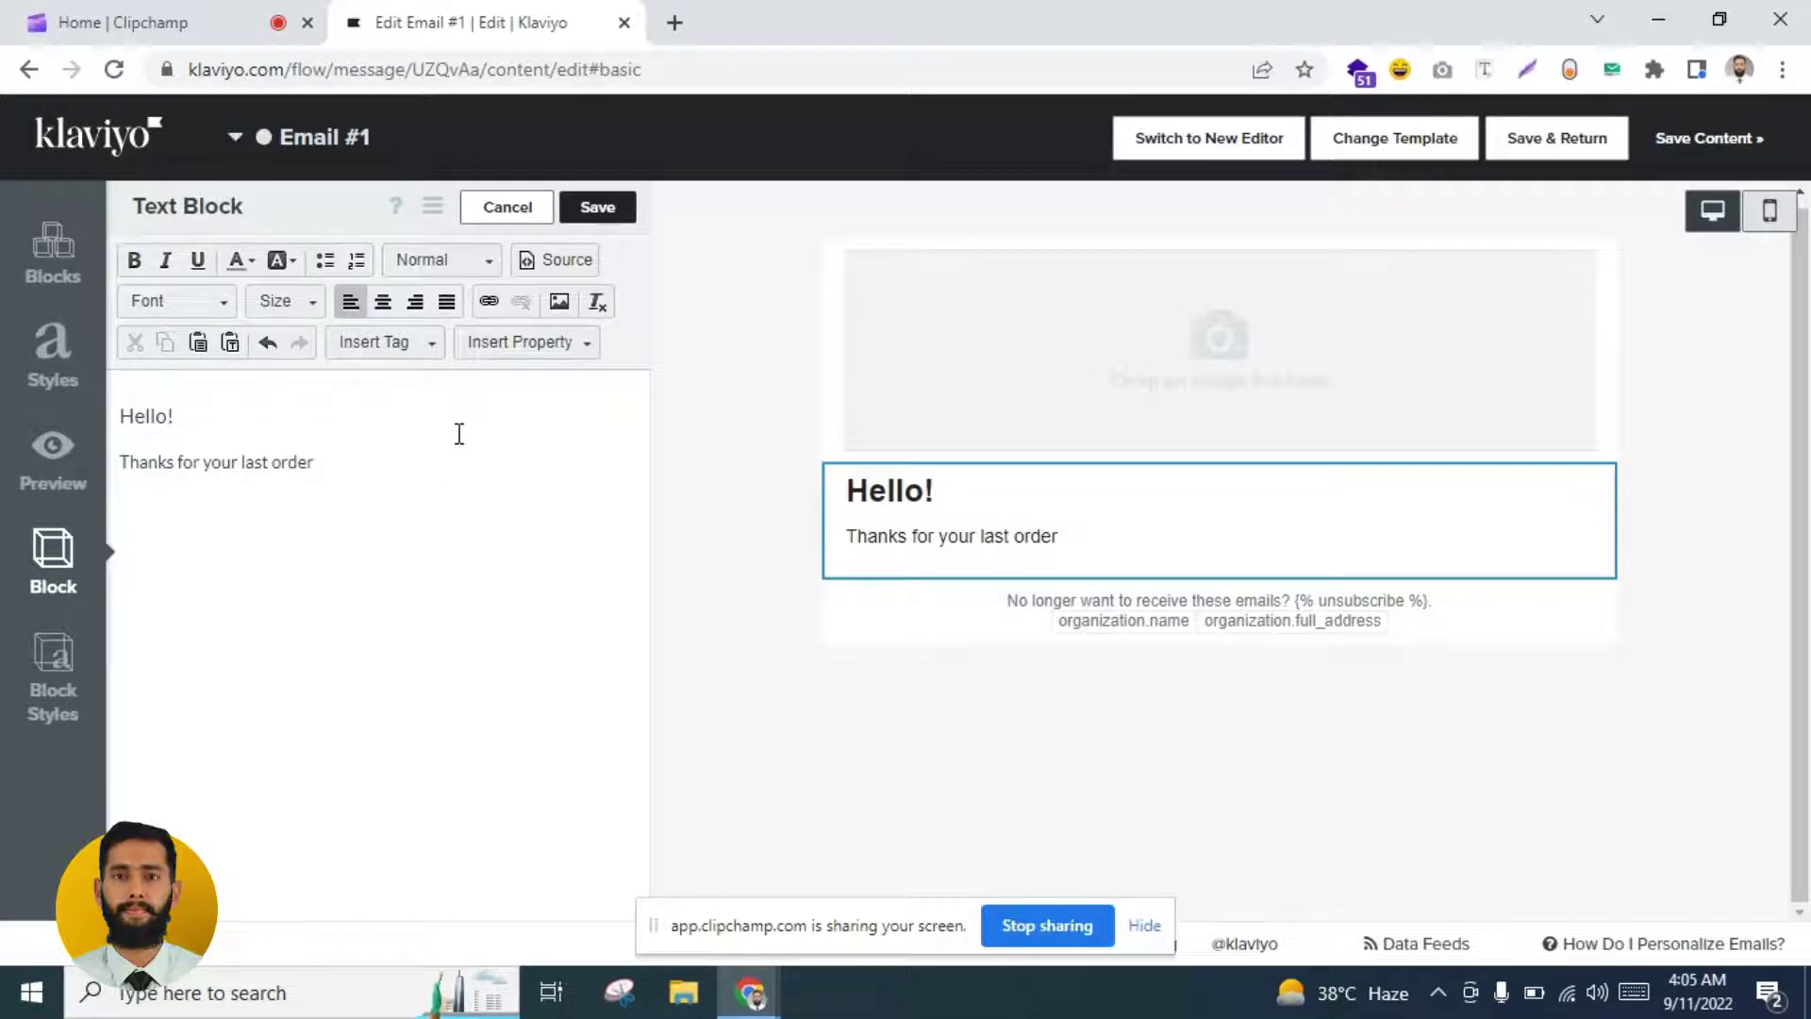
text(. We're)
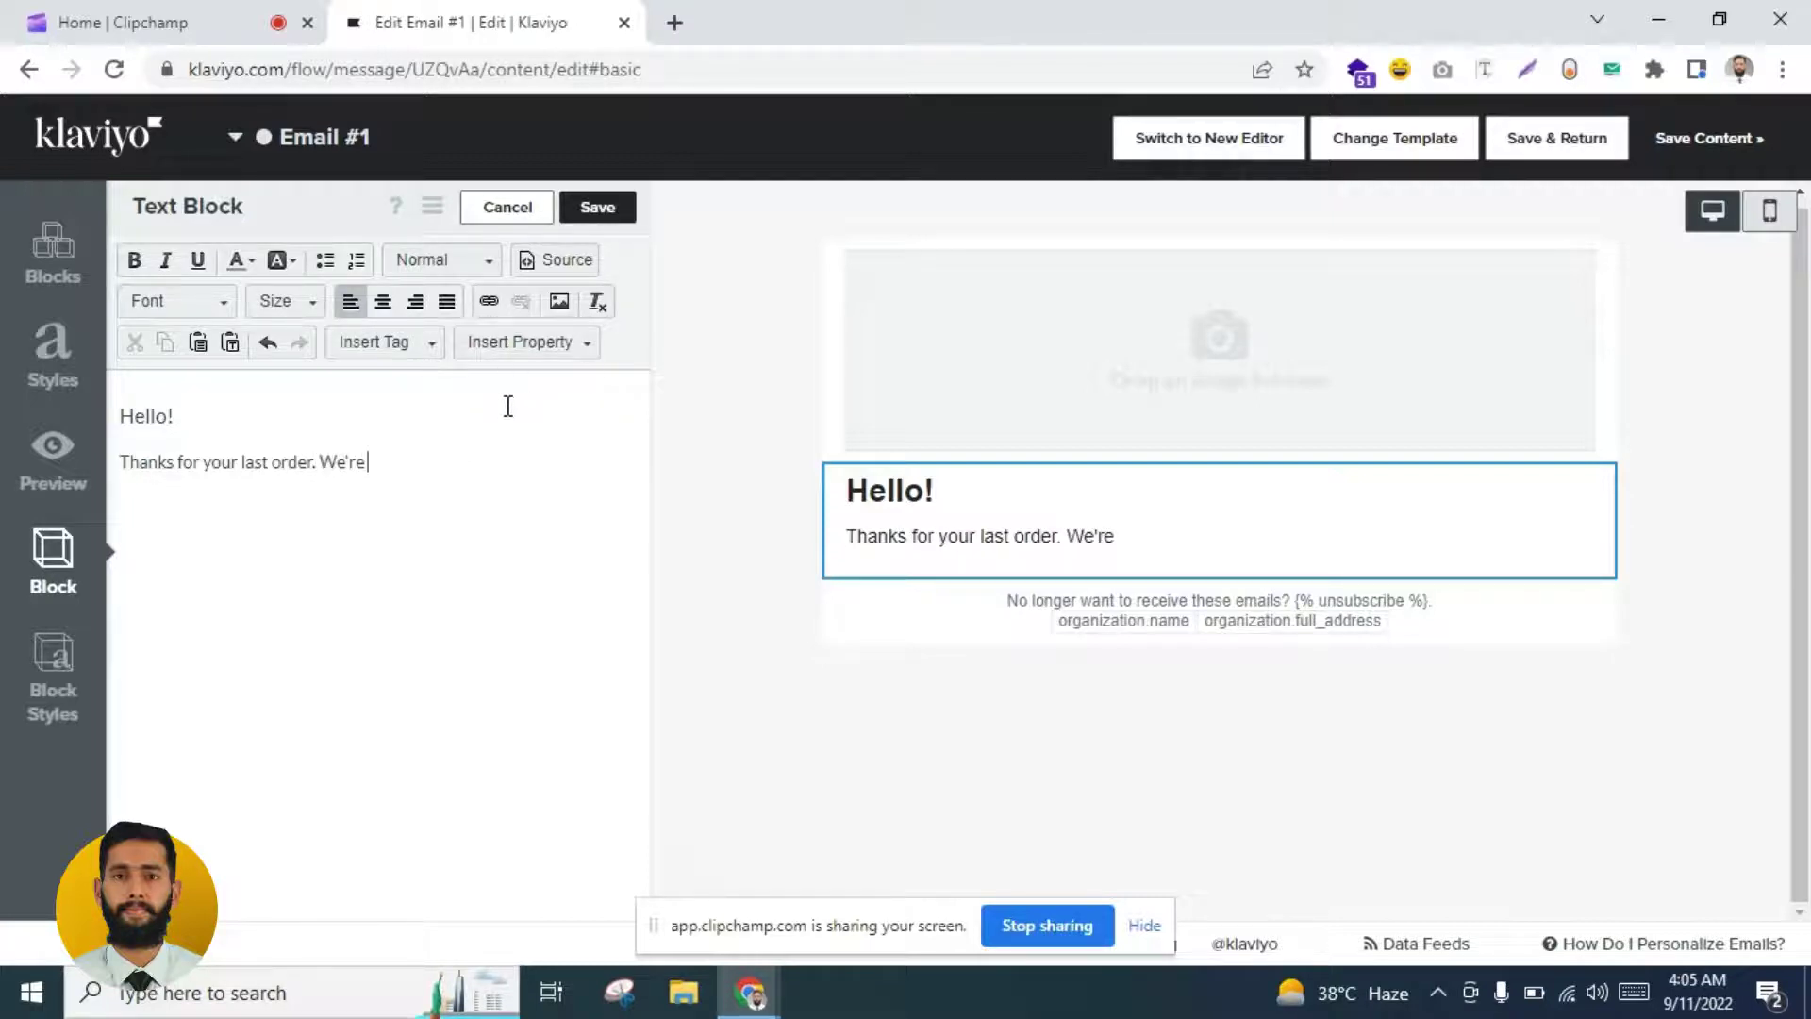
text( waiting for your)
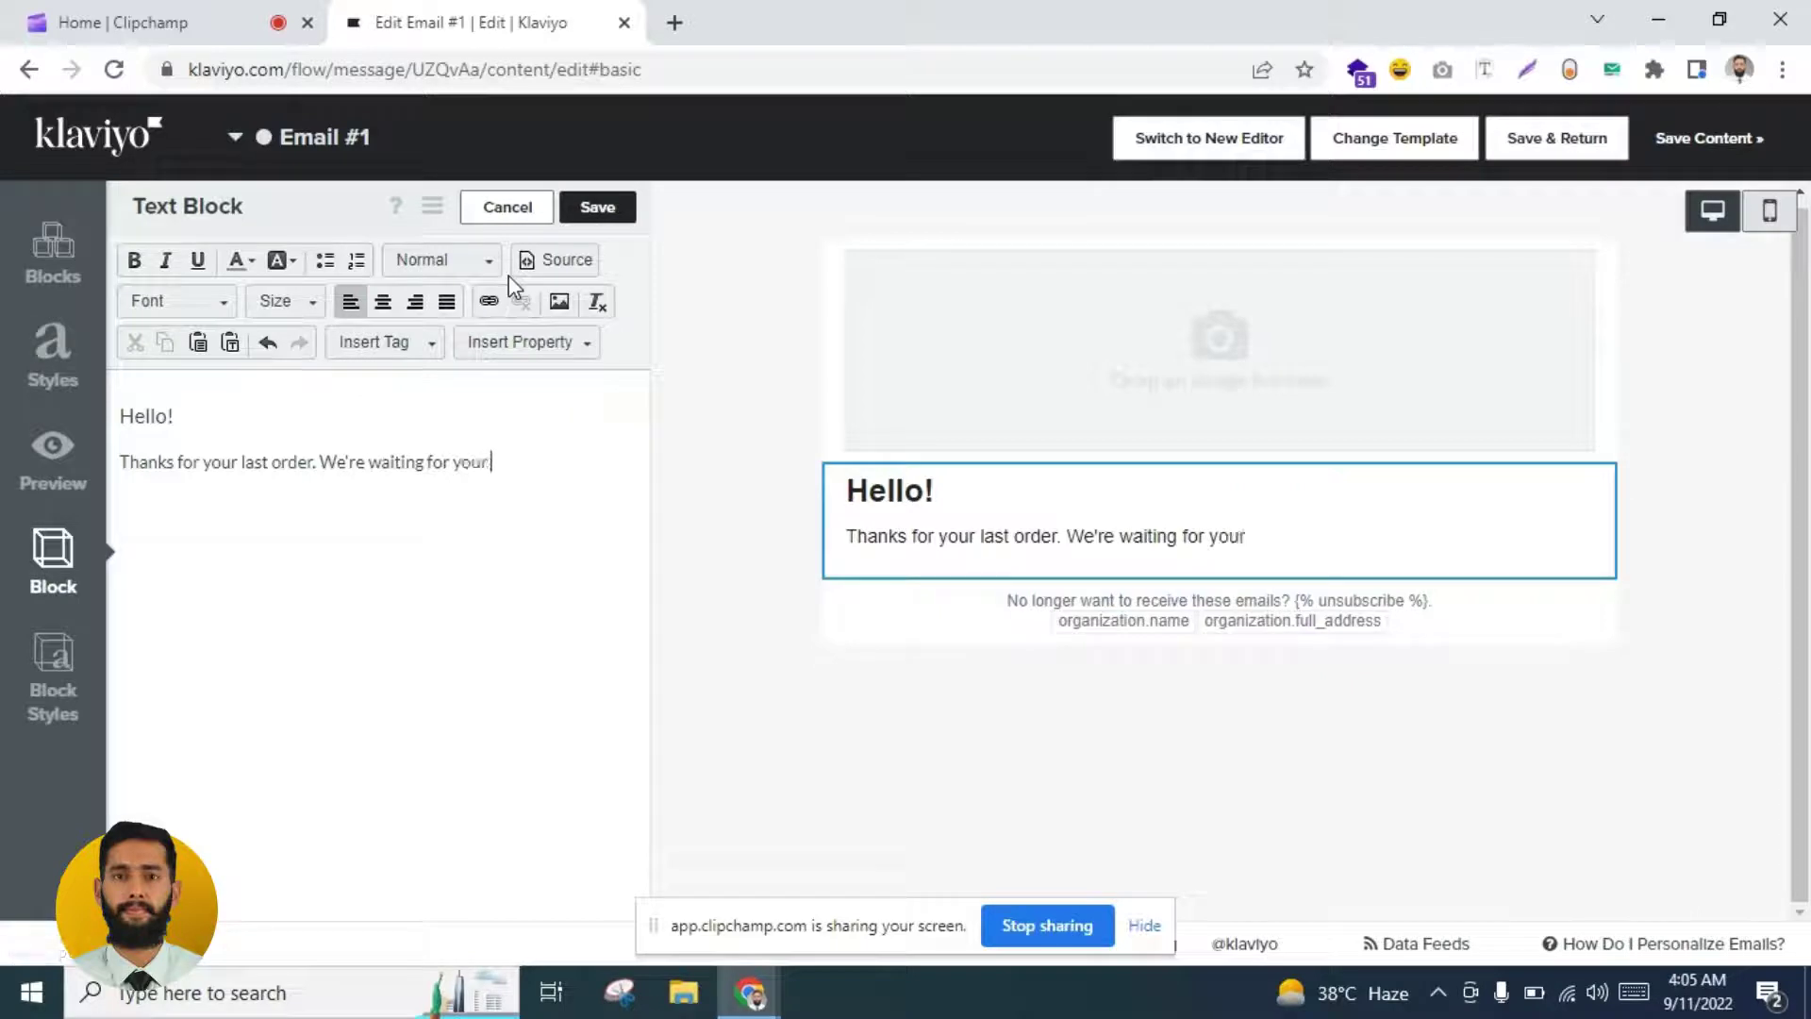
text( next order)
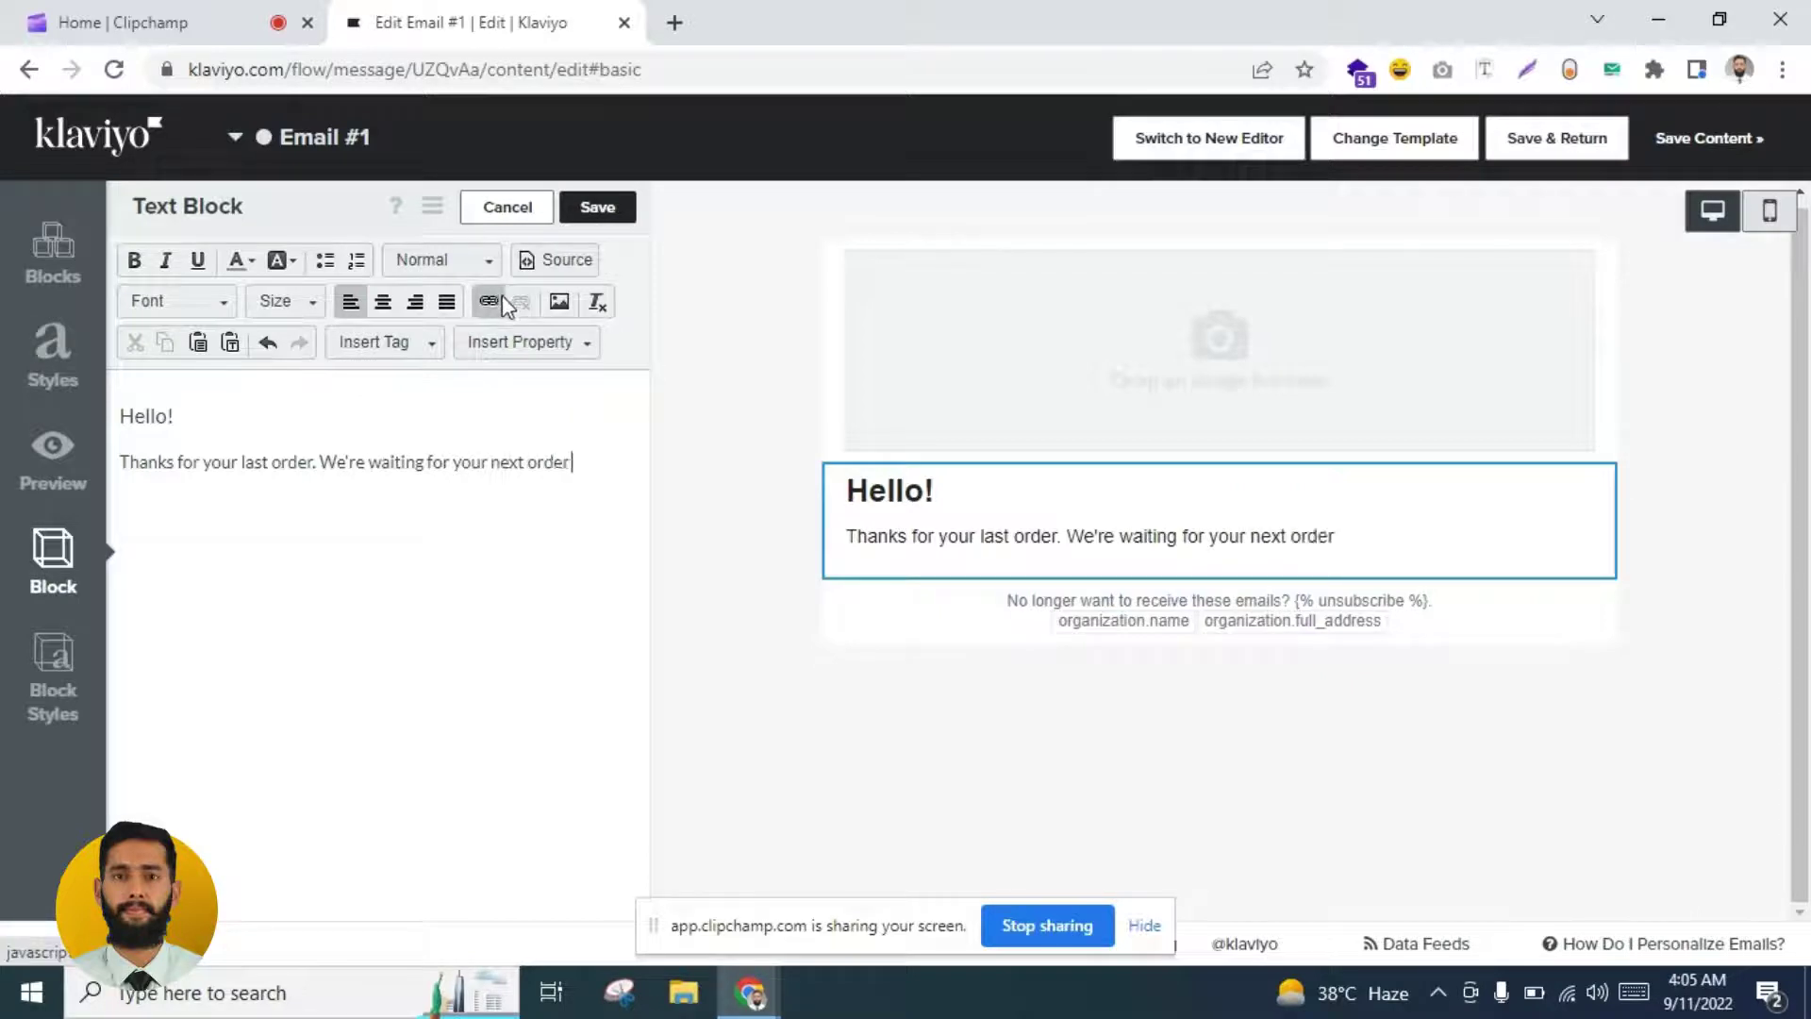
text(.)
key(Return)
text(Our )
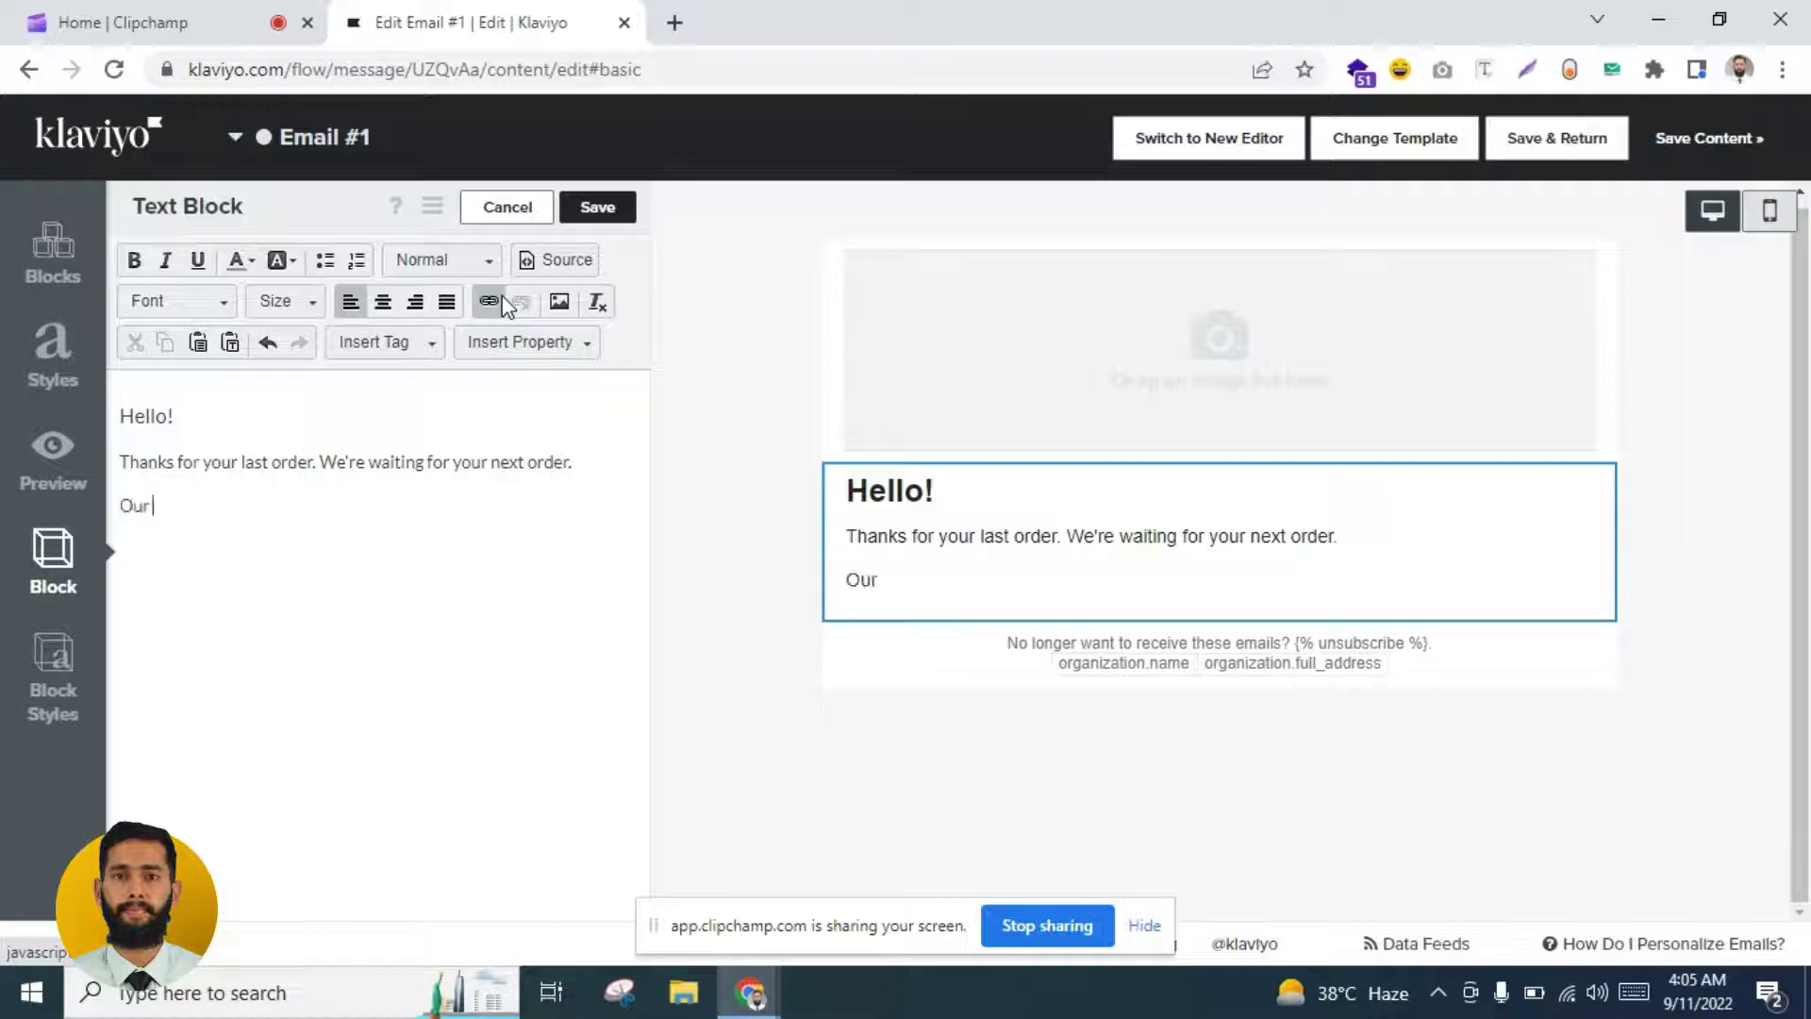
text(data)
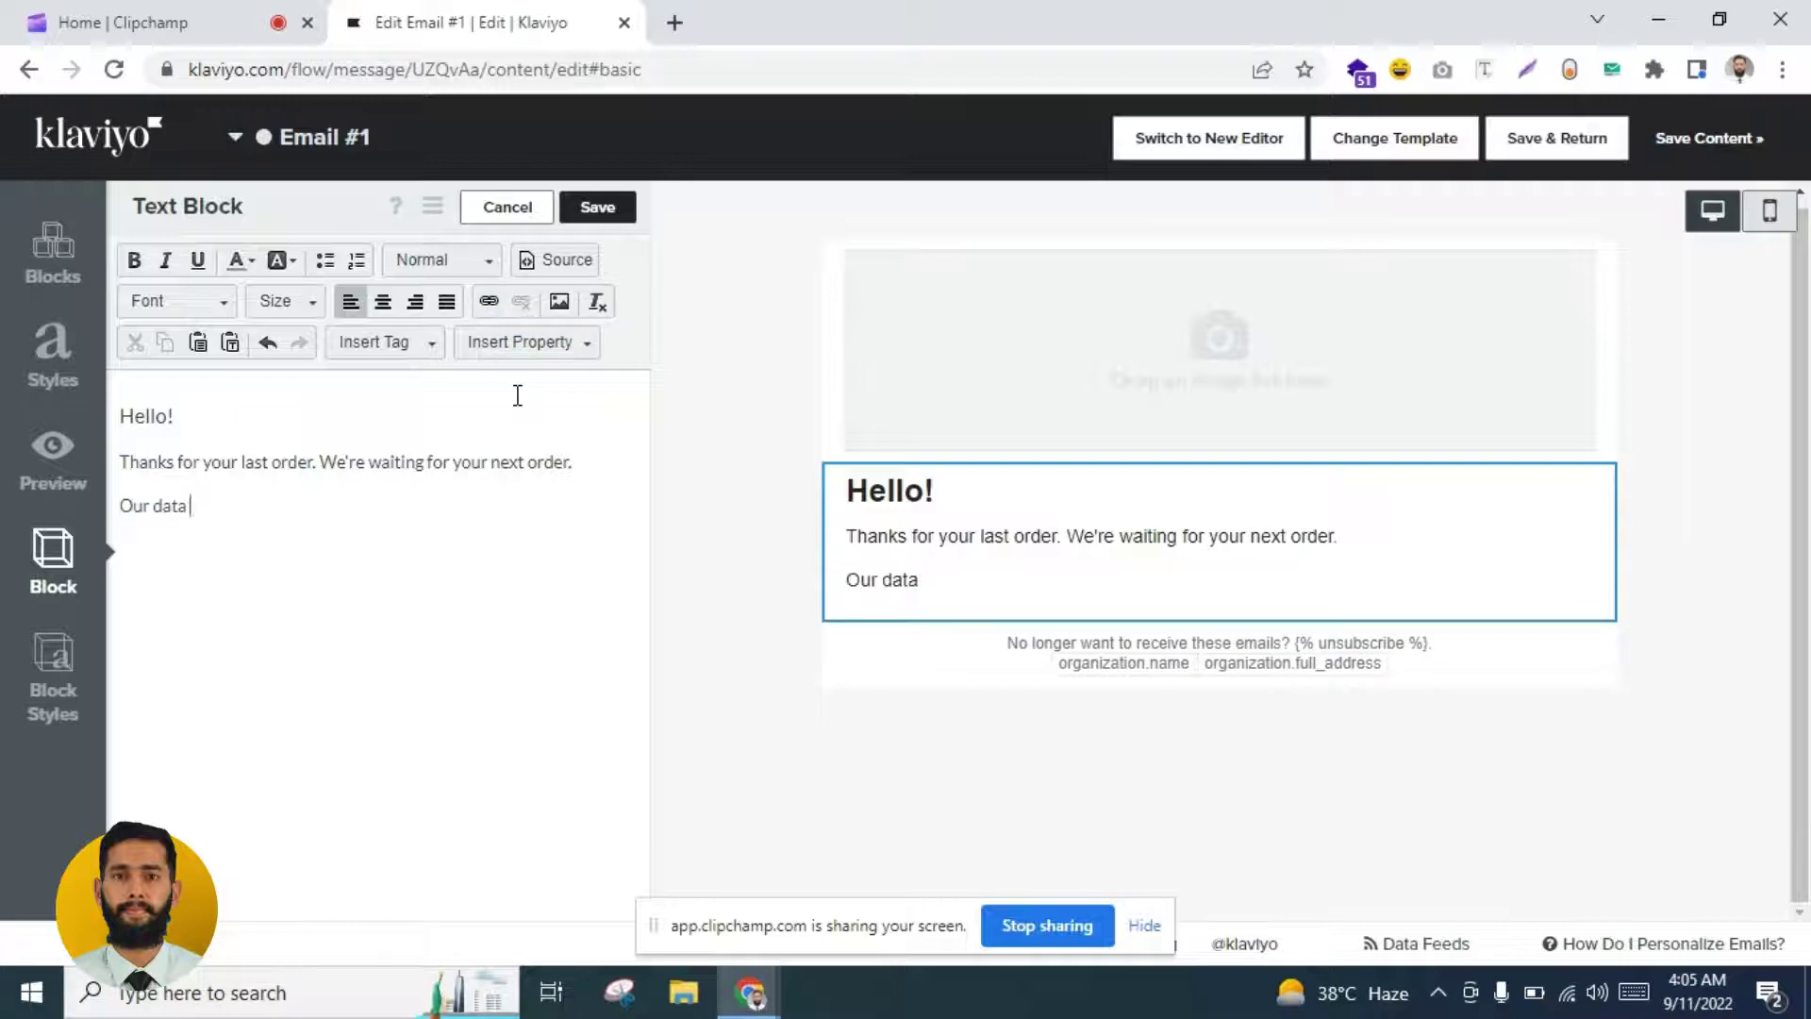
text( tells ust h)
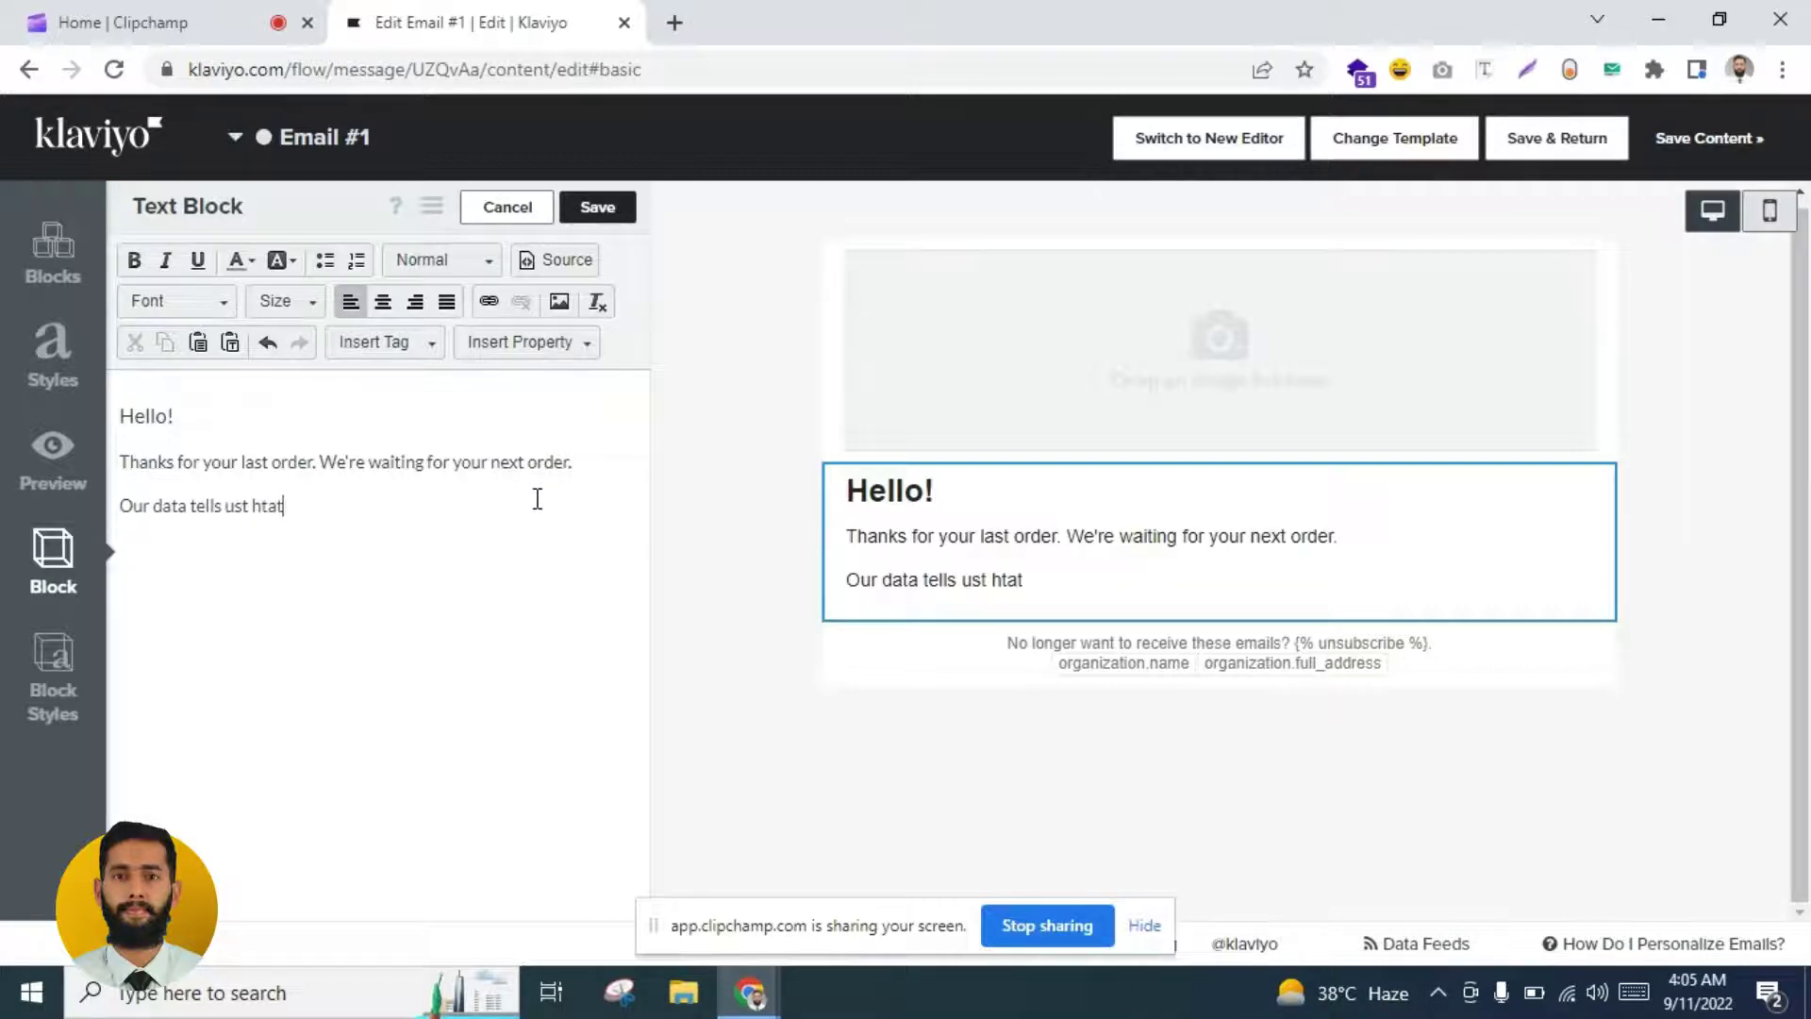
key(BackSpace)
text(that your next order)
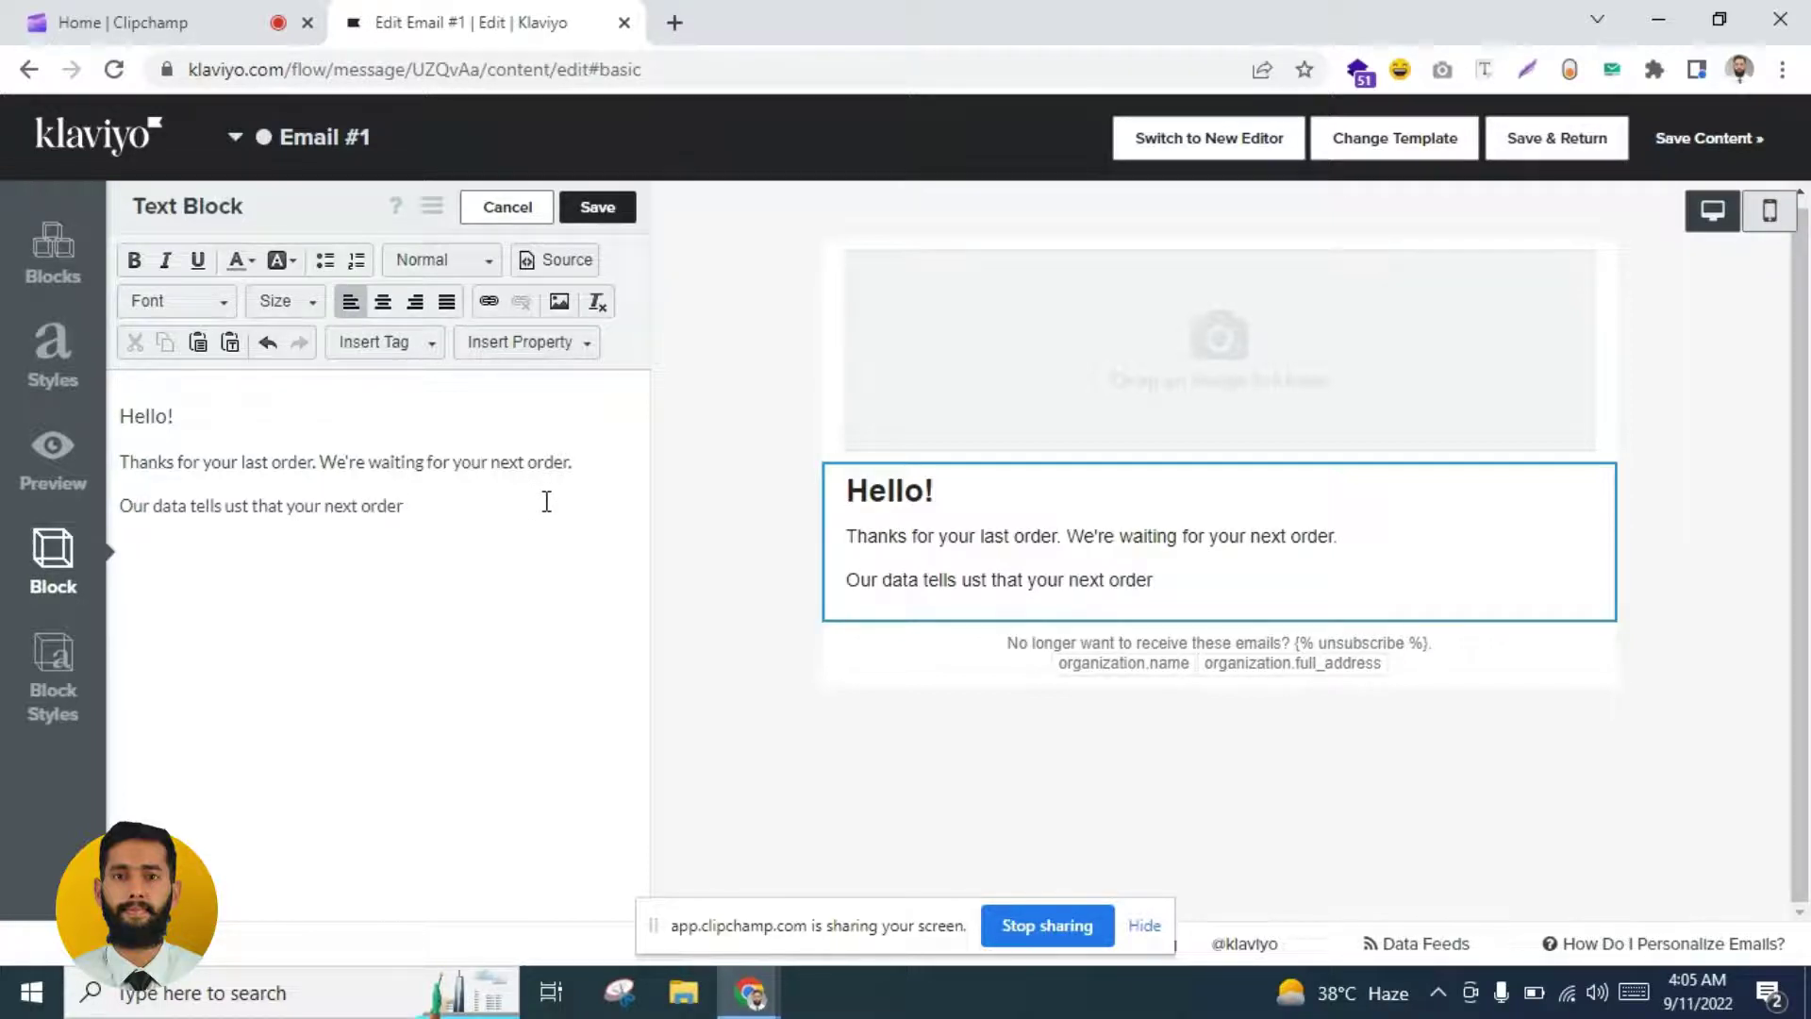
text( is witih)
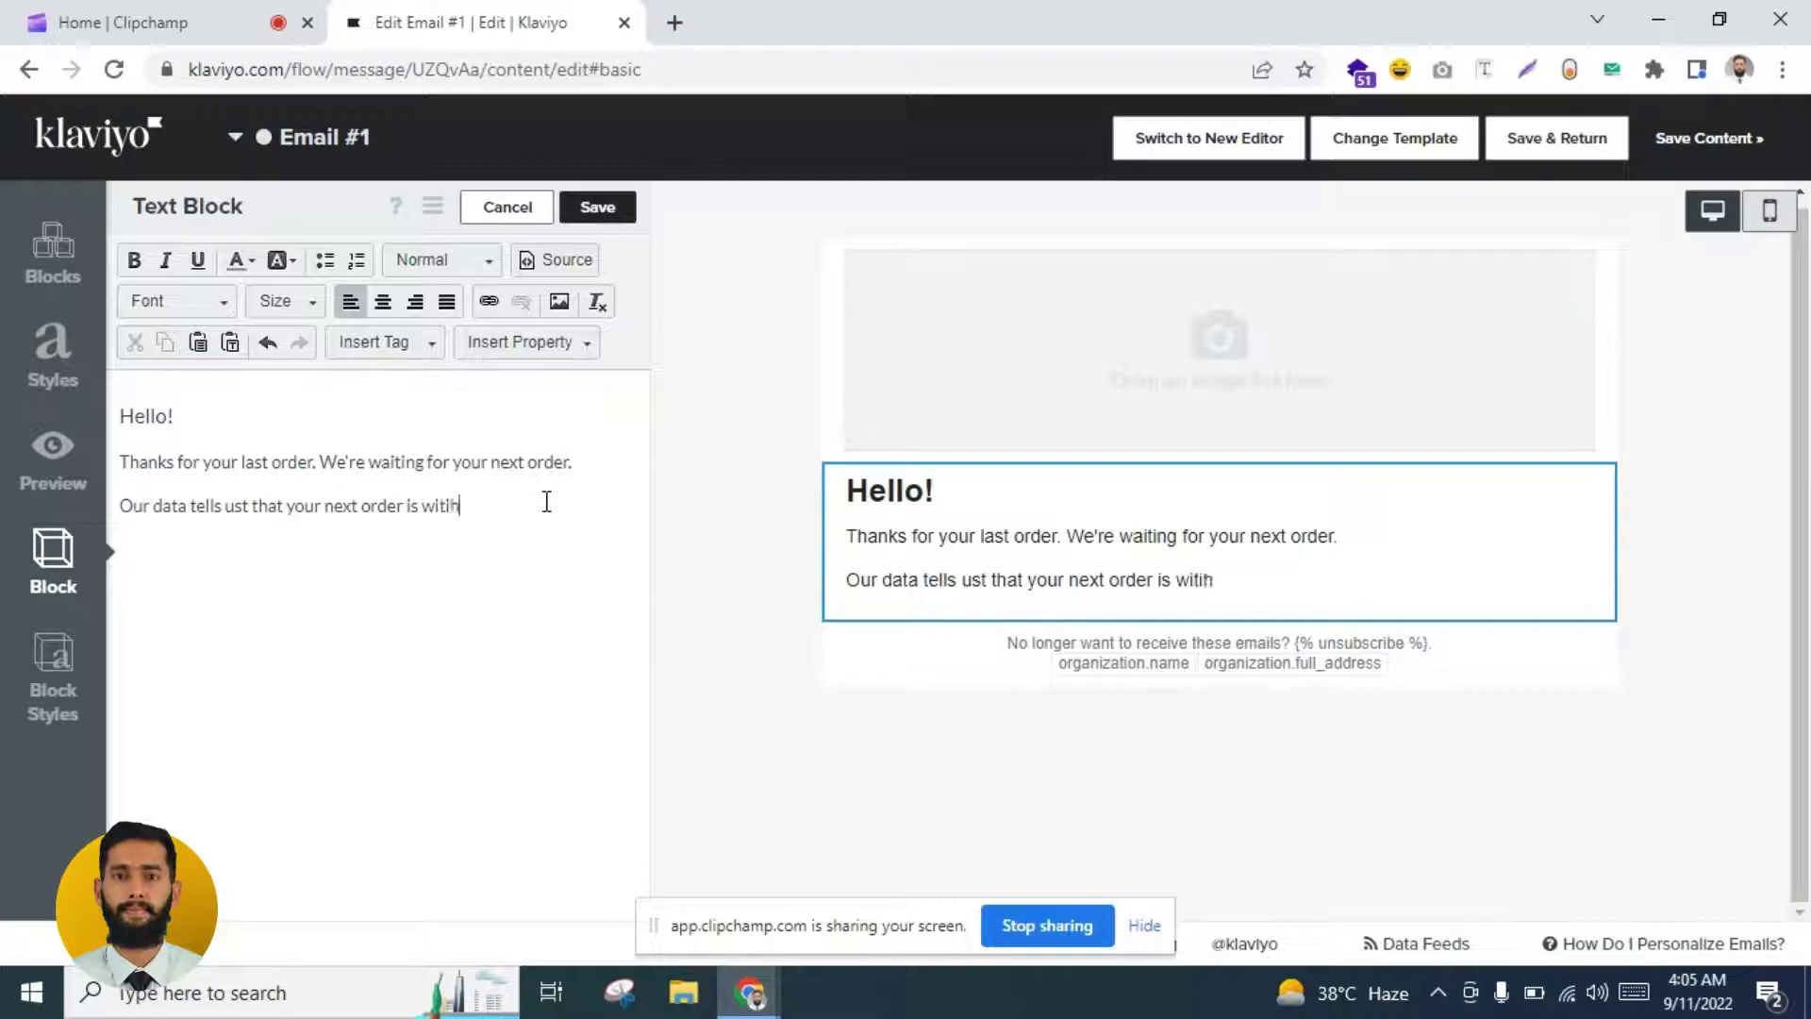
key(BackSpace)
key(BackSpace)
text(hin ne)
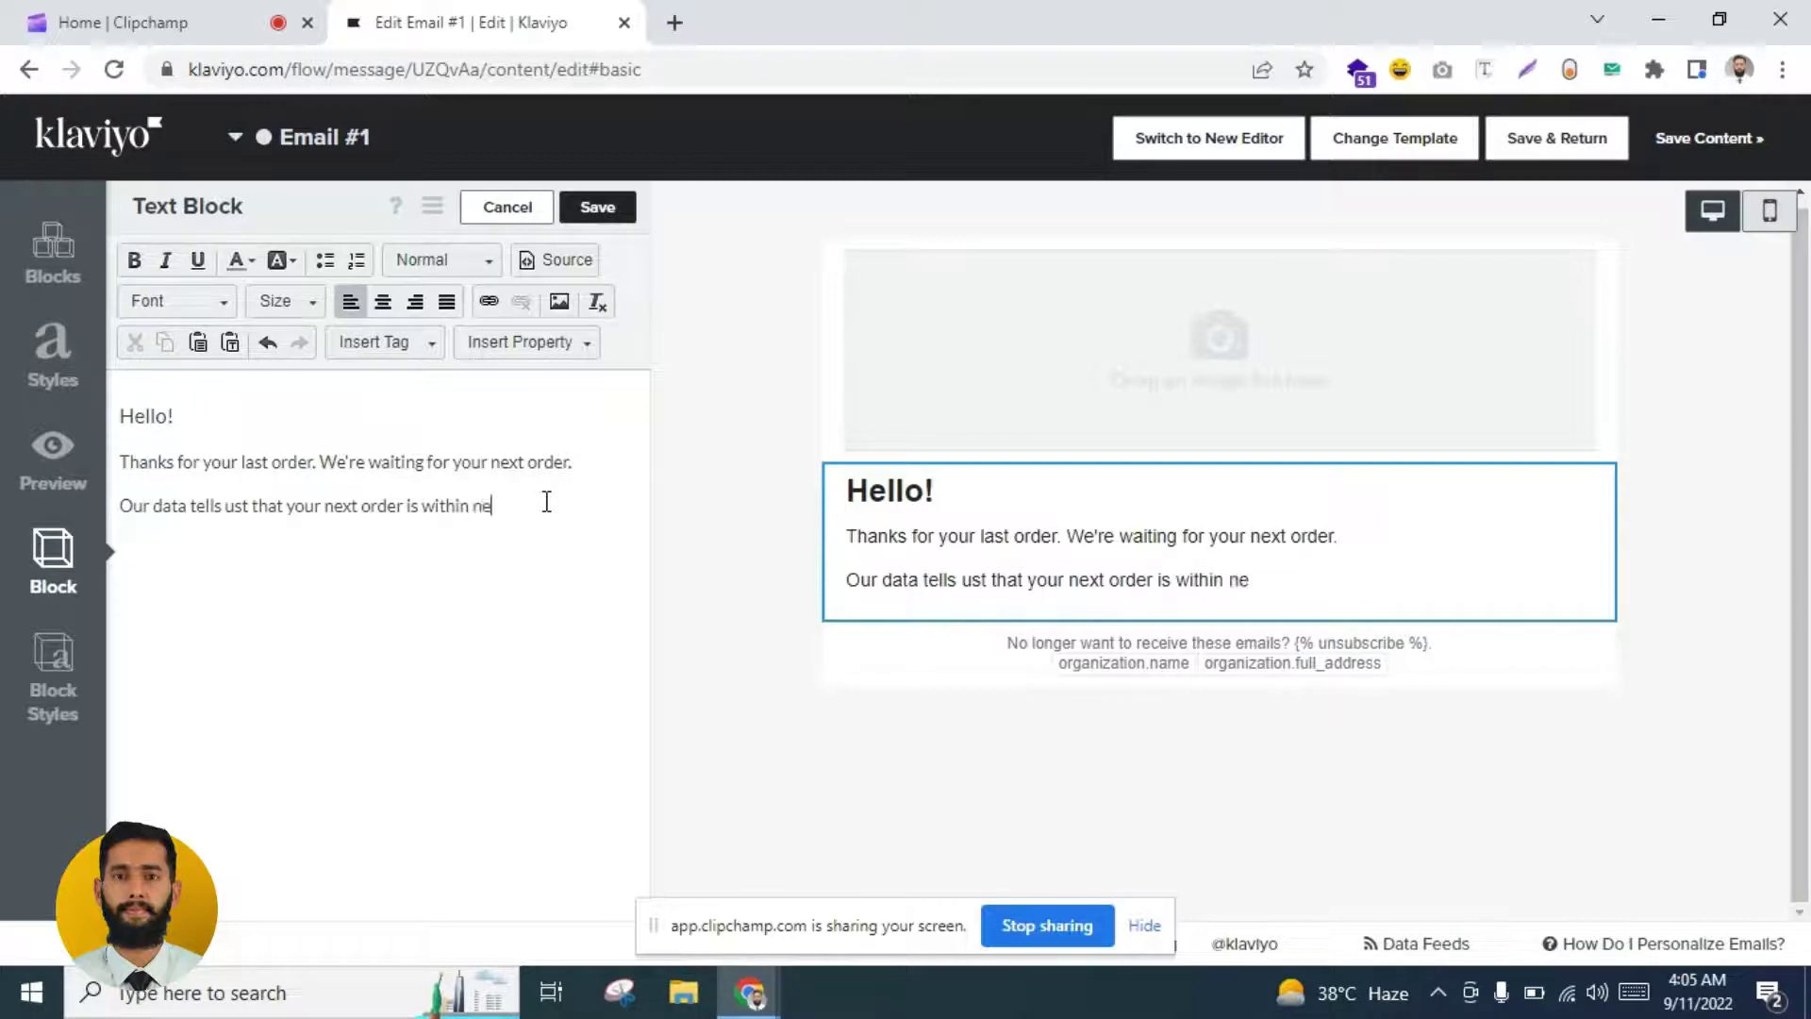
text(xt 7,14 day)
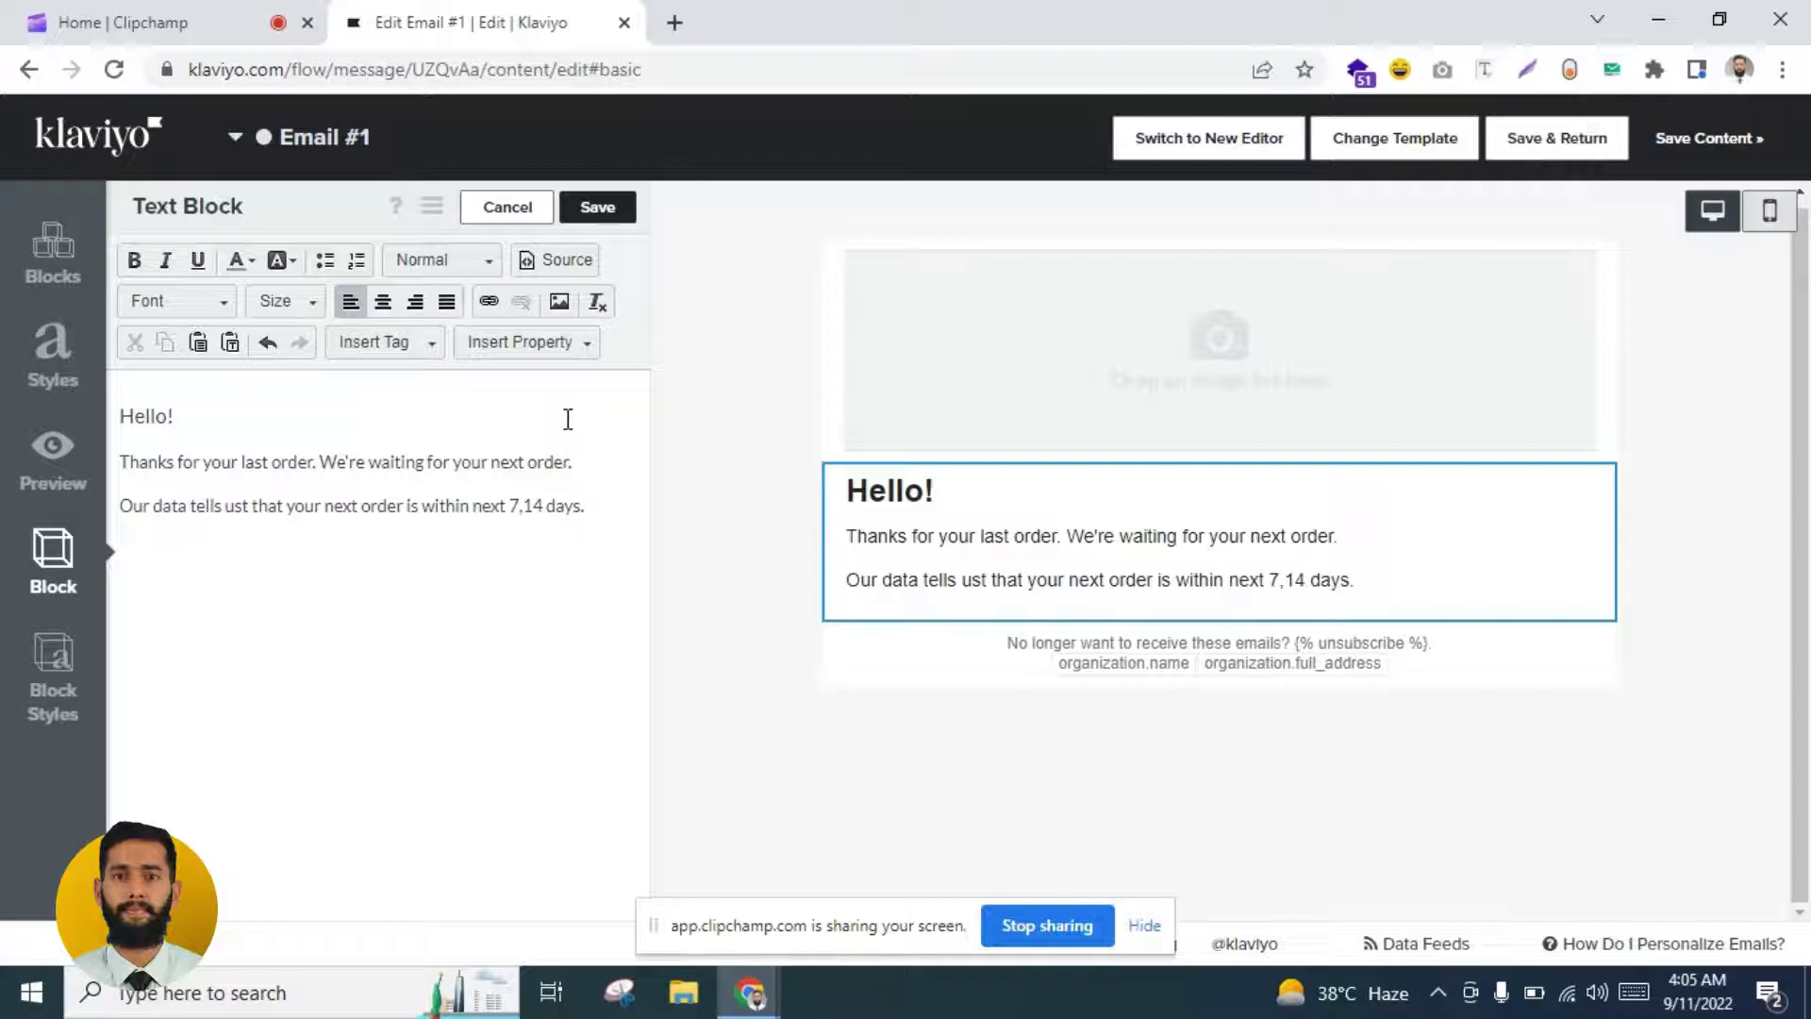
text(s.)
key(Return)
text(Are y)
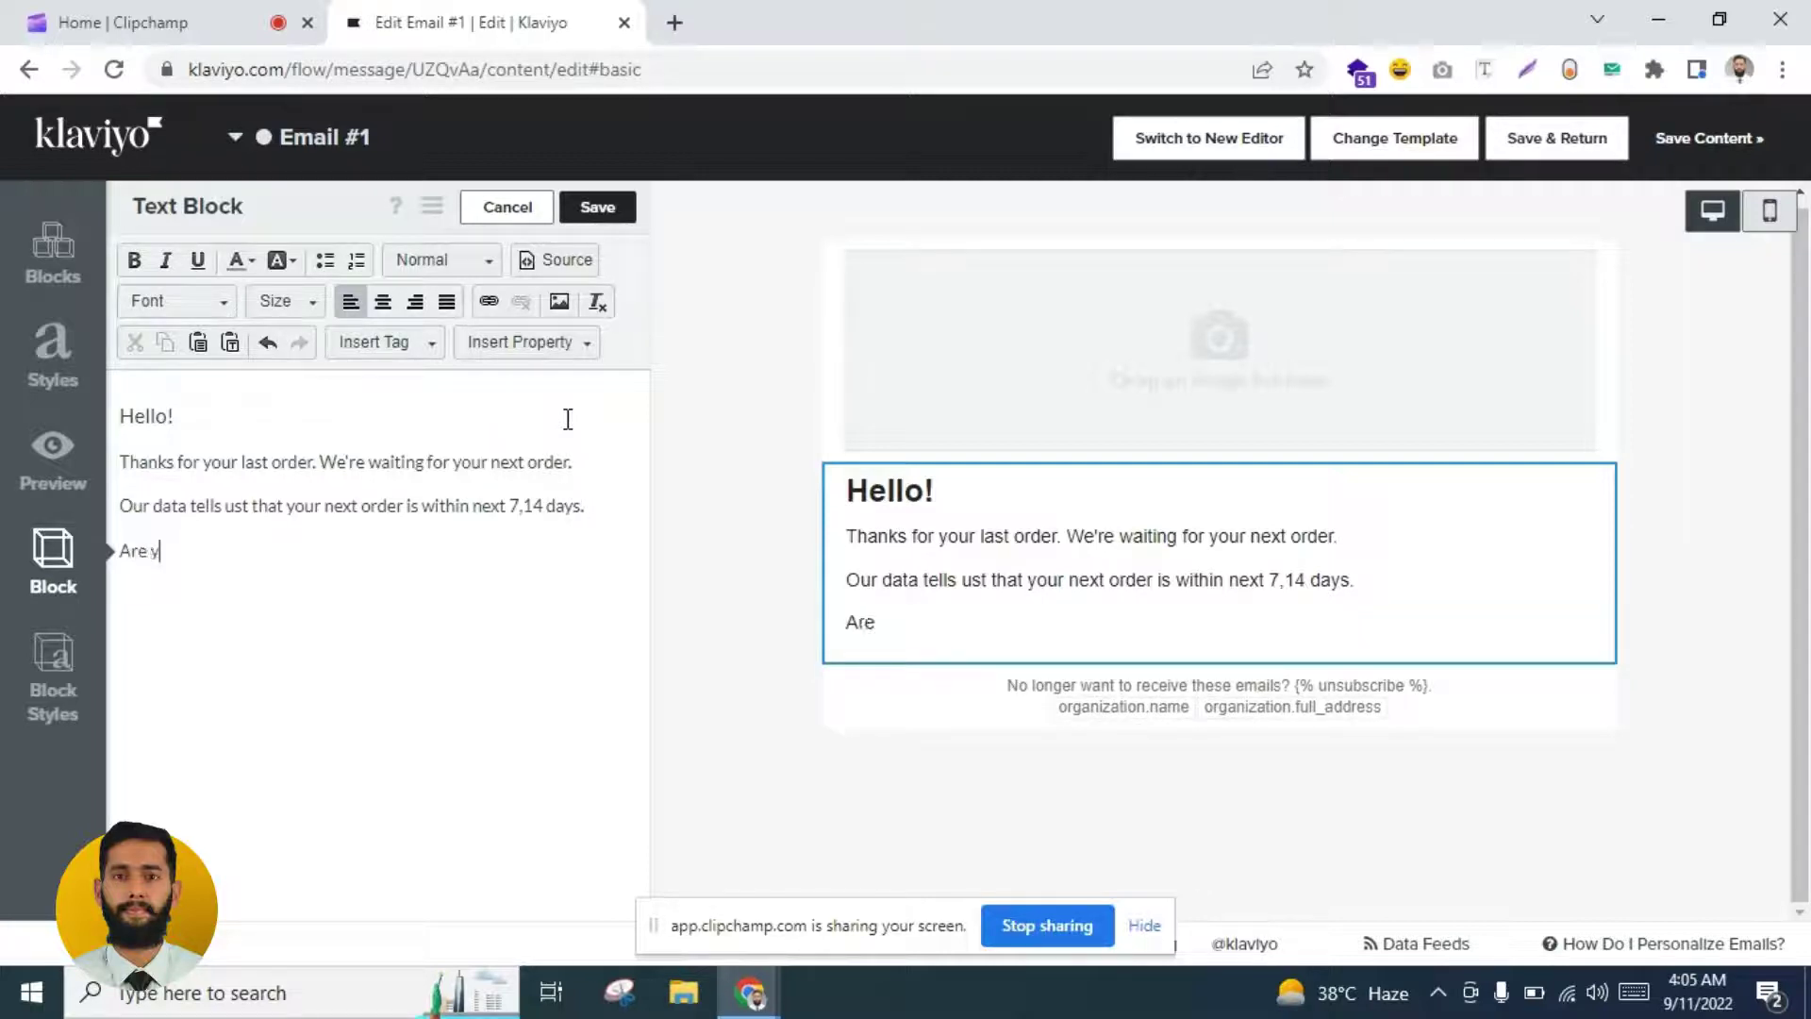
text(ou readty)
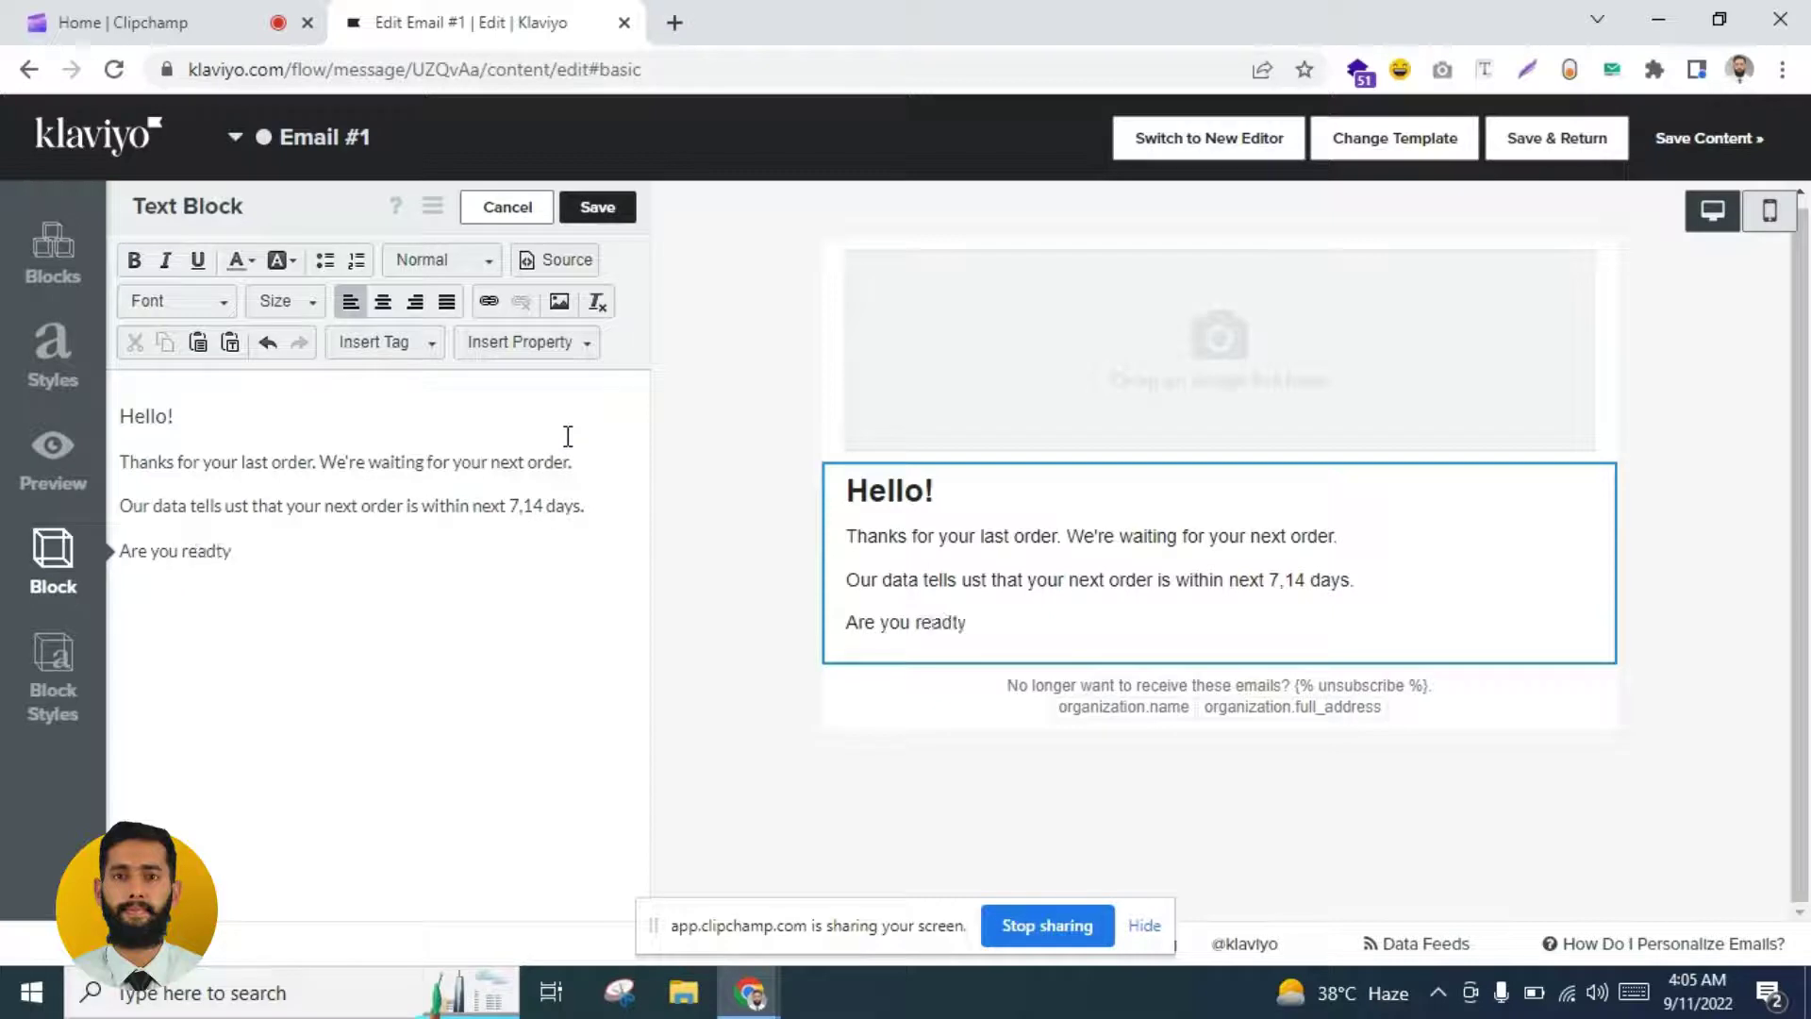
key(BackSpace)
key(BackSpace)
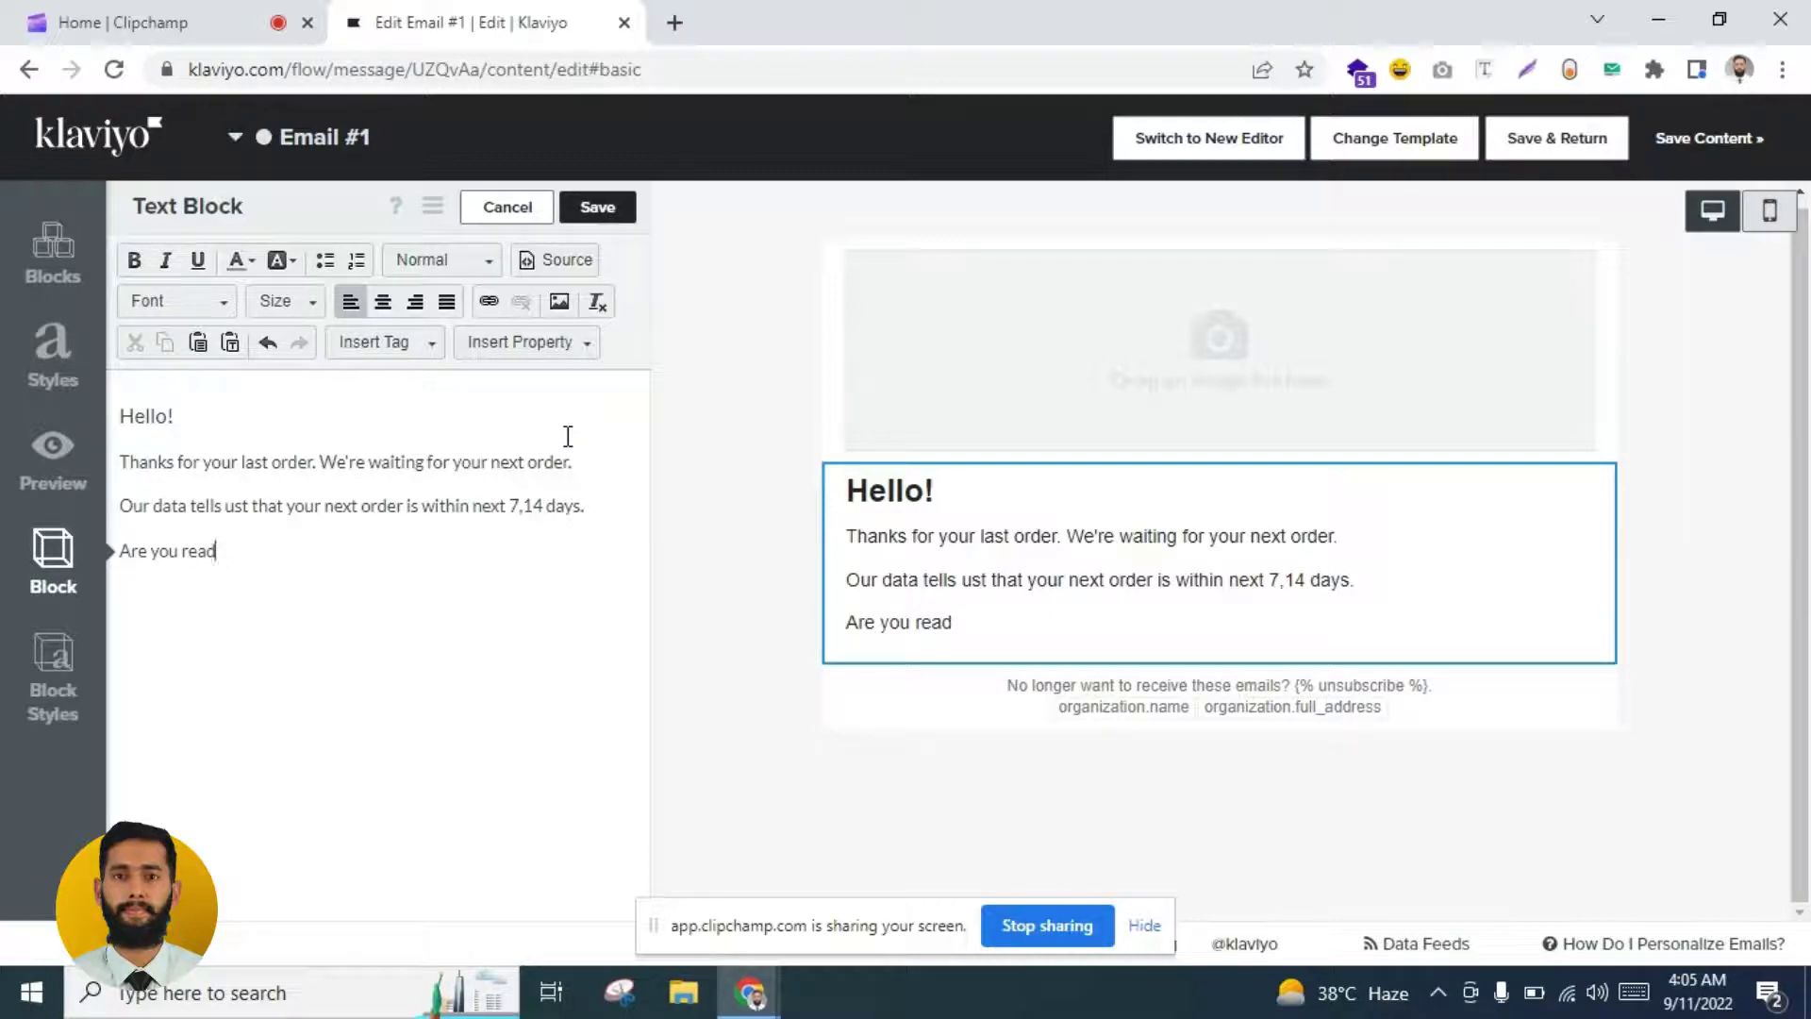
text(y to but )
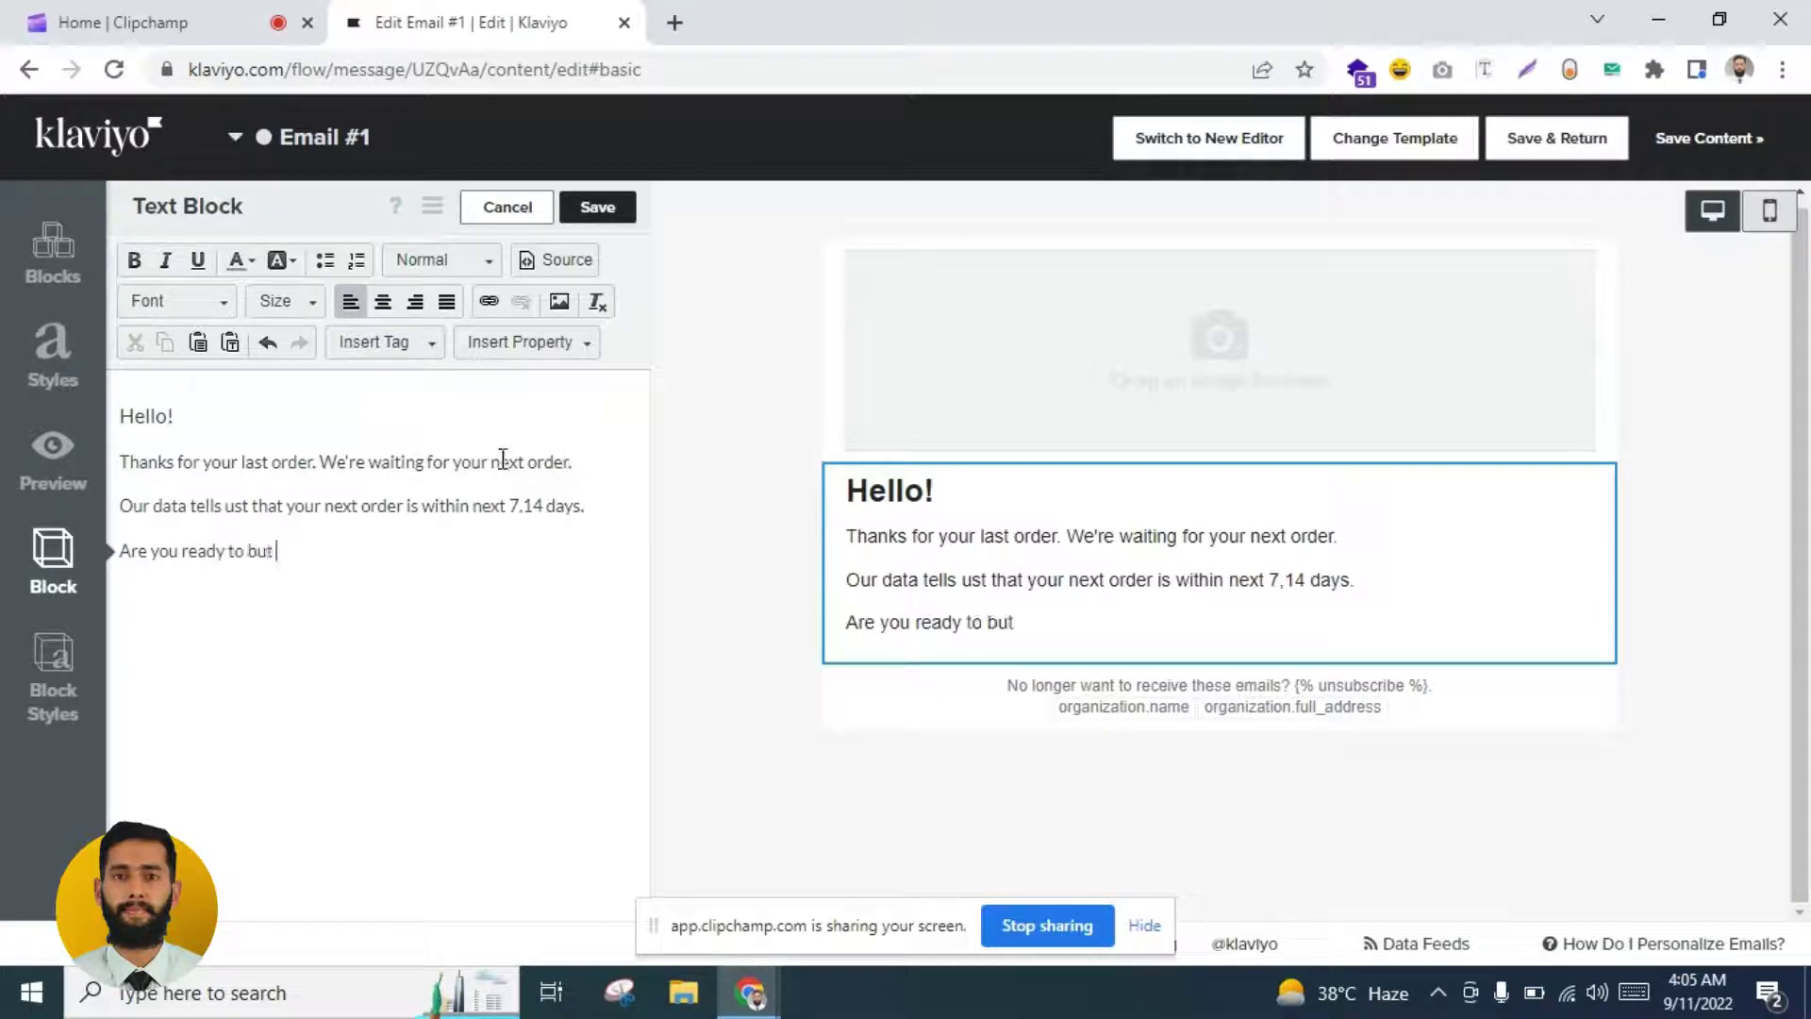
key(BackSpace)
key(BackSpace)
text(y again?)
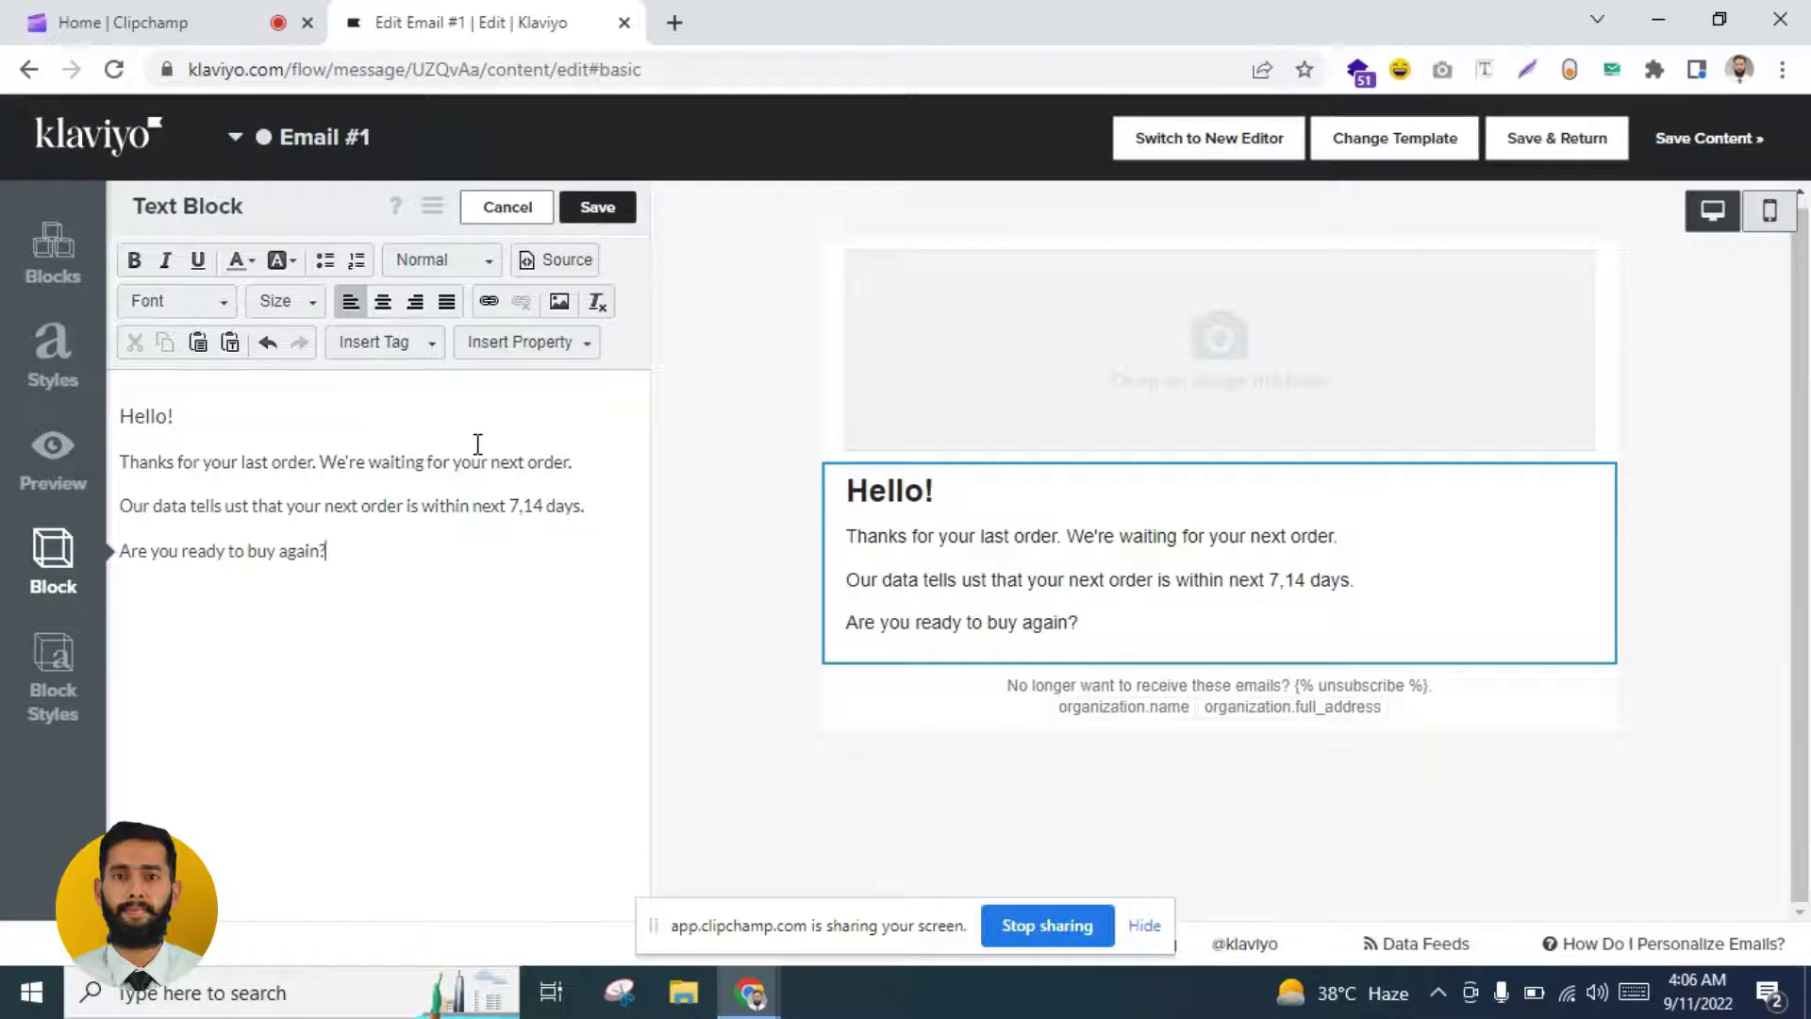
Step: Centre the whole message and save the greeting text block
key(ctrl+a)
click(383, 302)
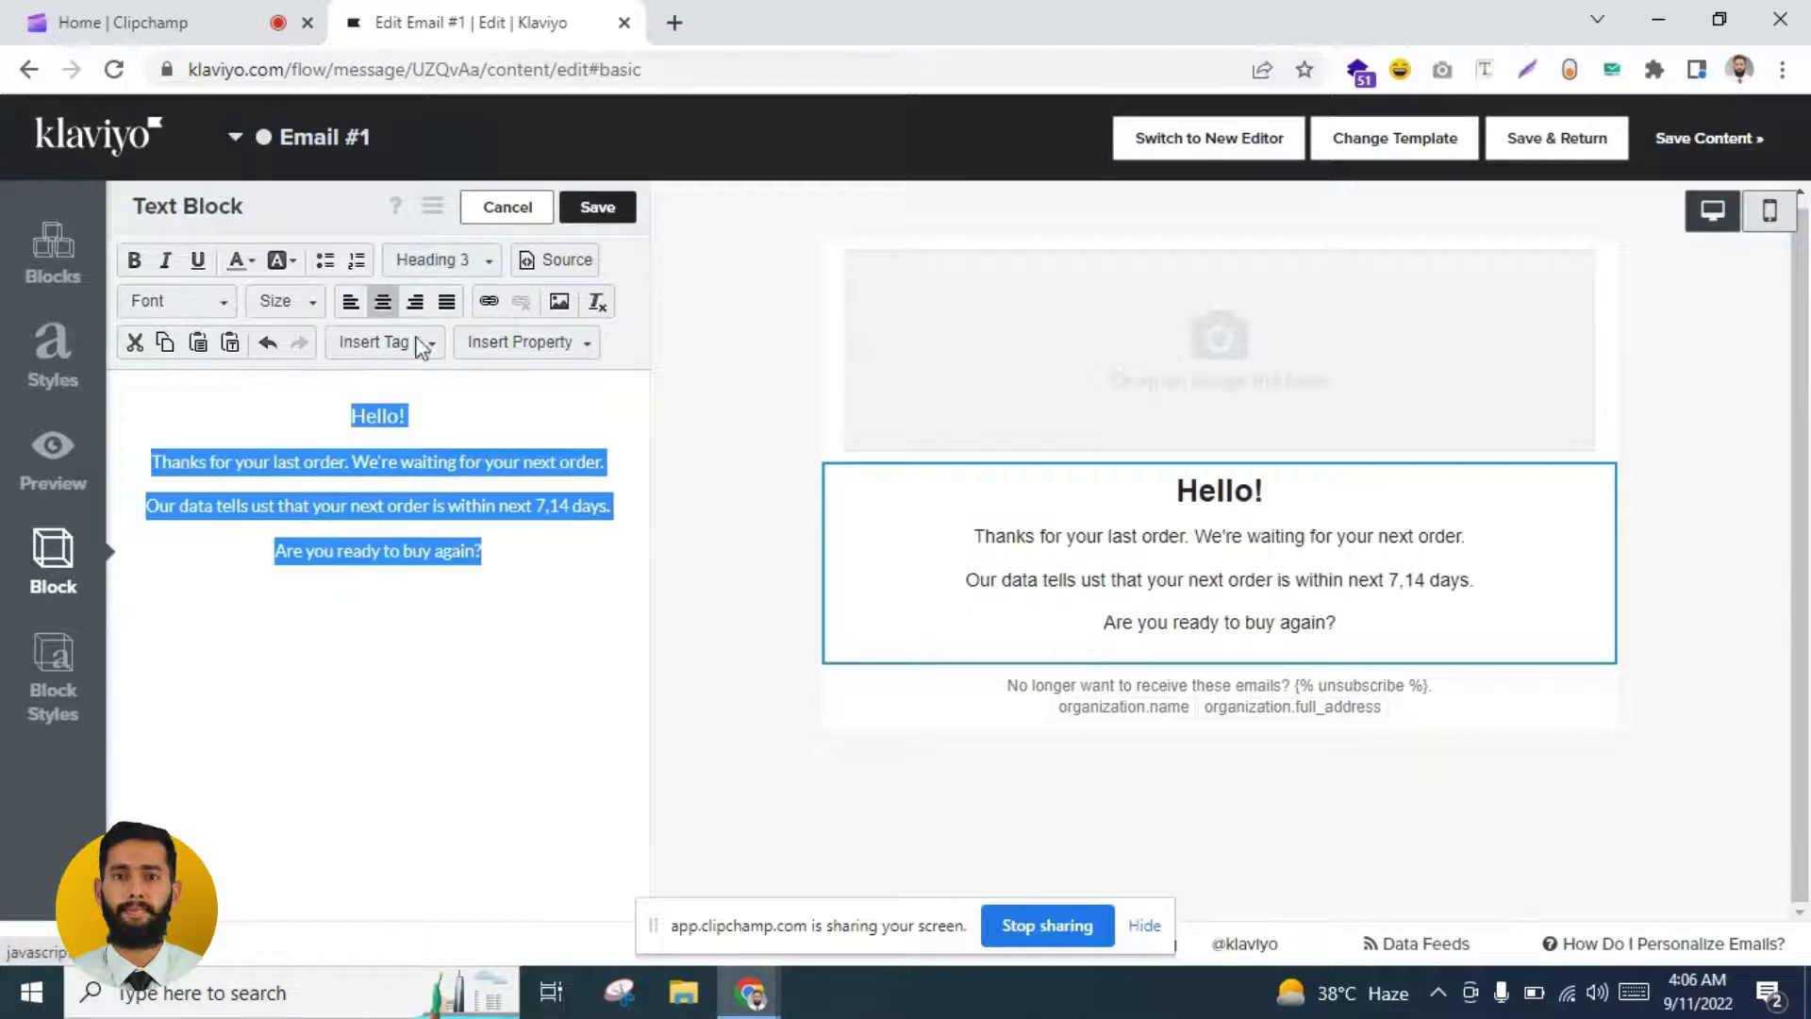
click(478, 596)
click(597, 207)
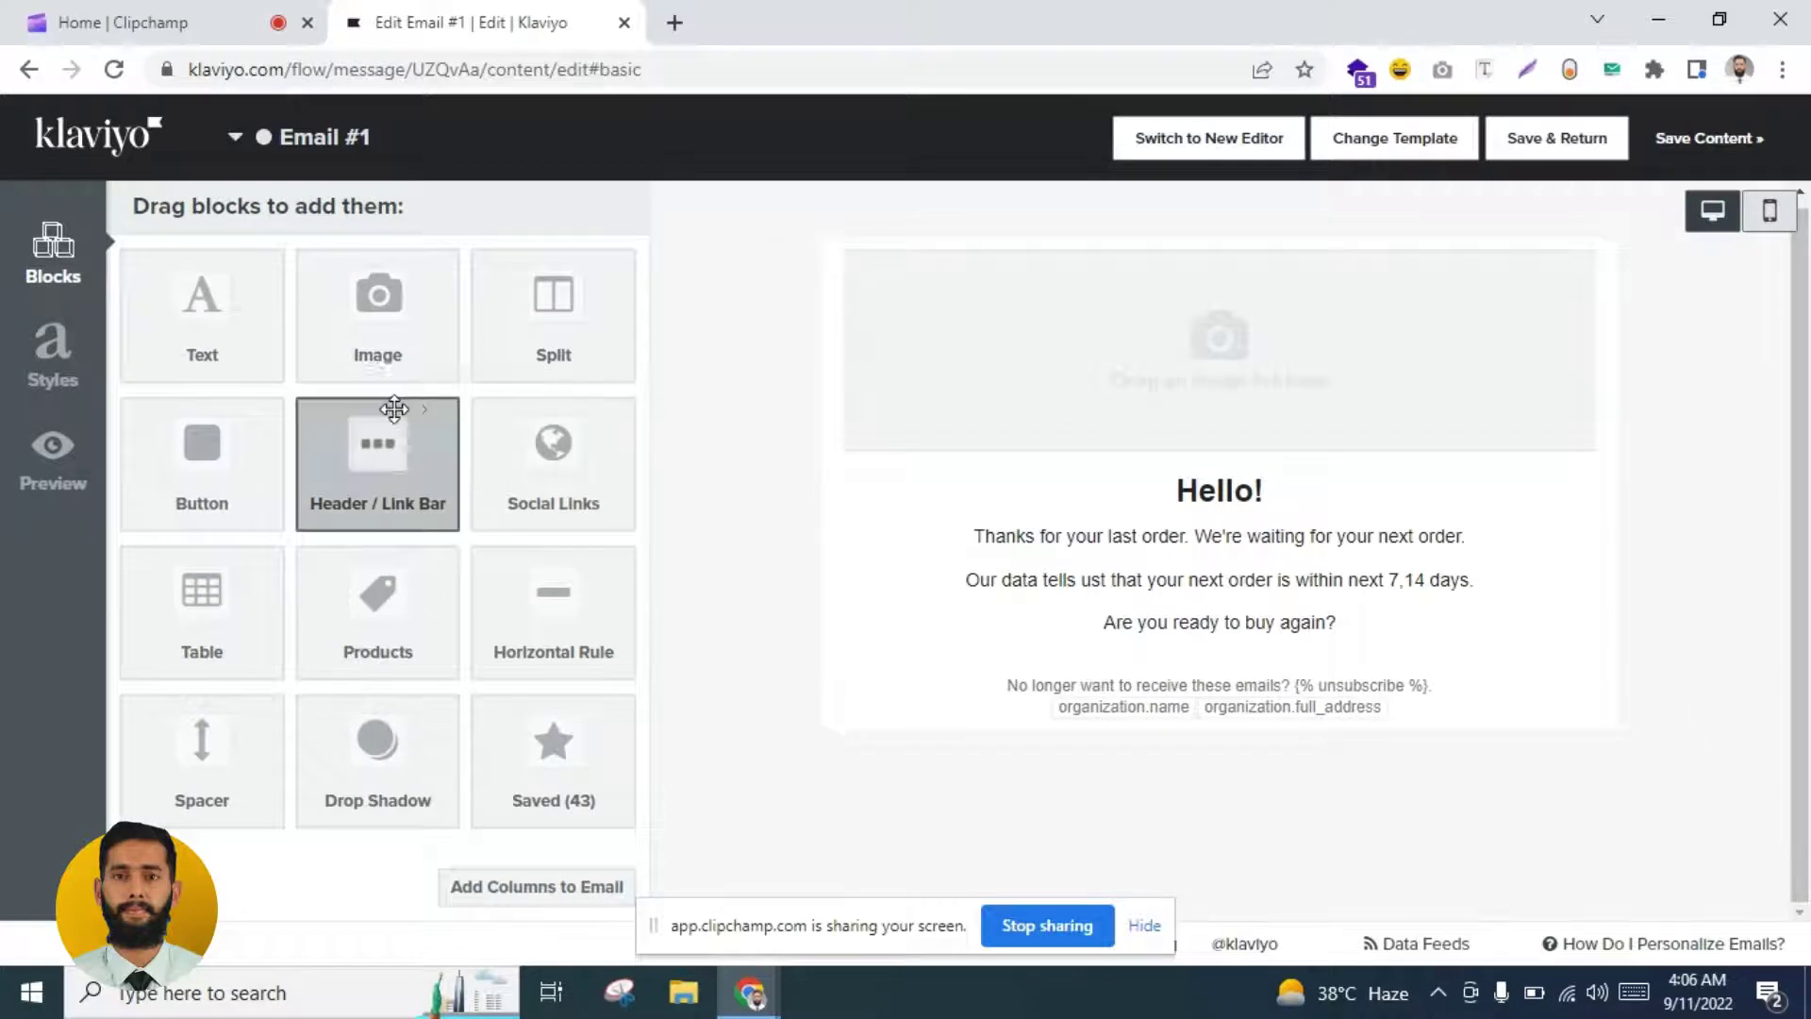
Step: Add a text block below the greeting reading 'If you need any help email us'
drag(230, 331, 274, 352)
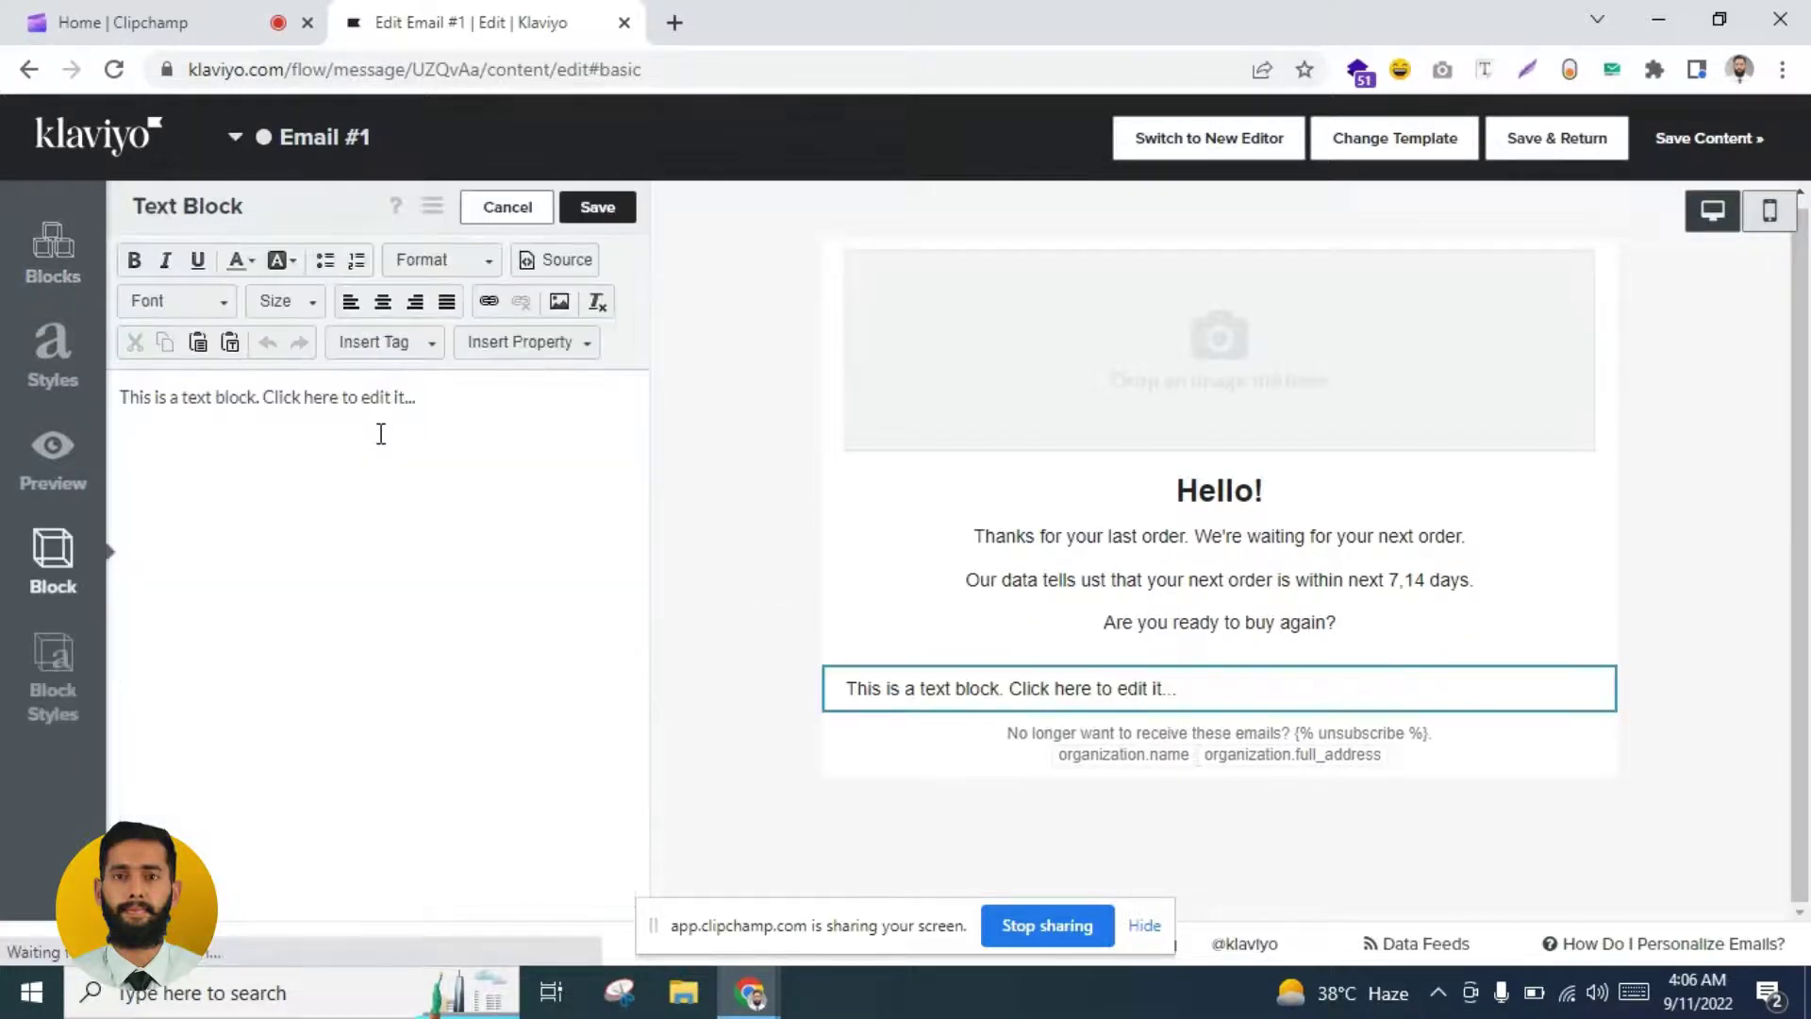
triple_click(396, 395)
key(BackSpace)
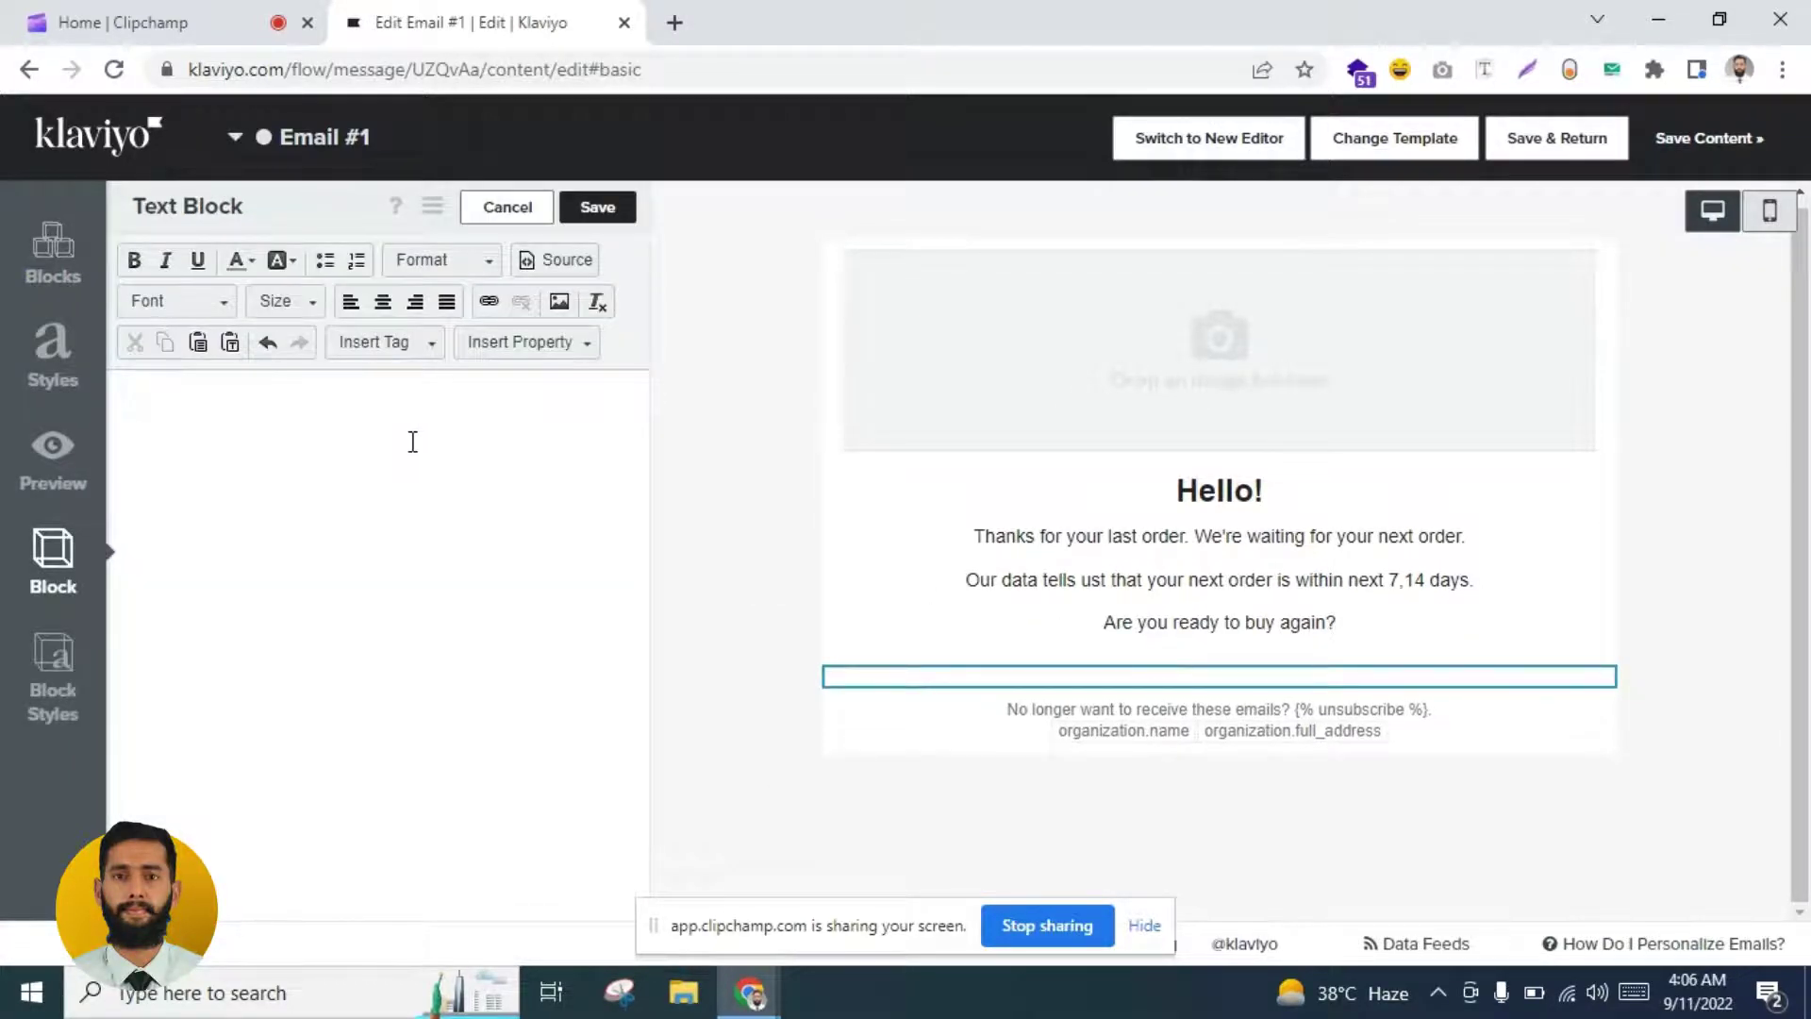
text(If you need an)
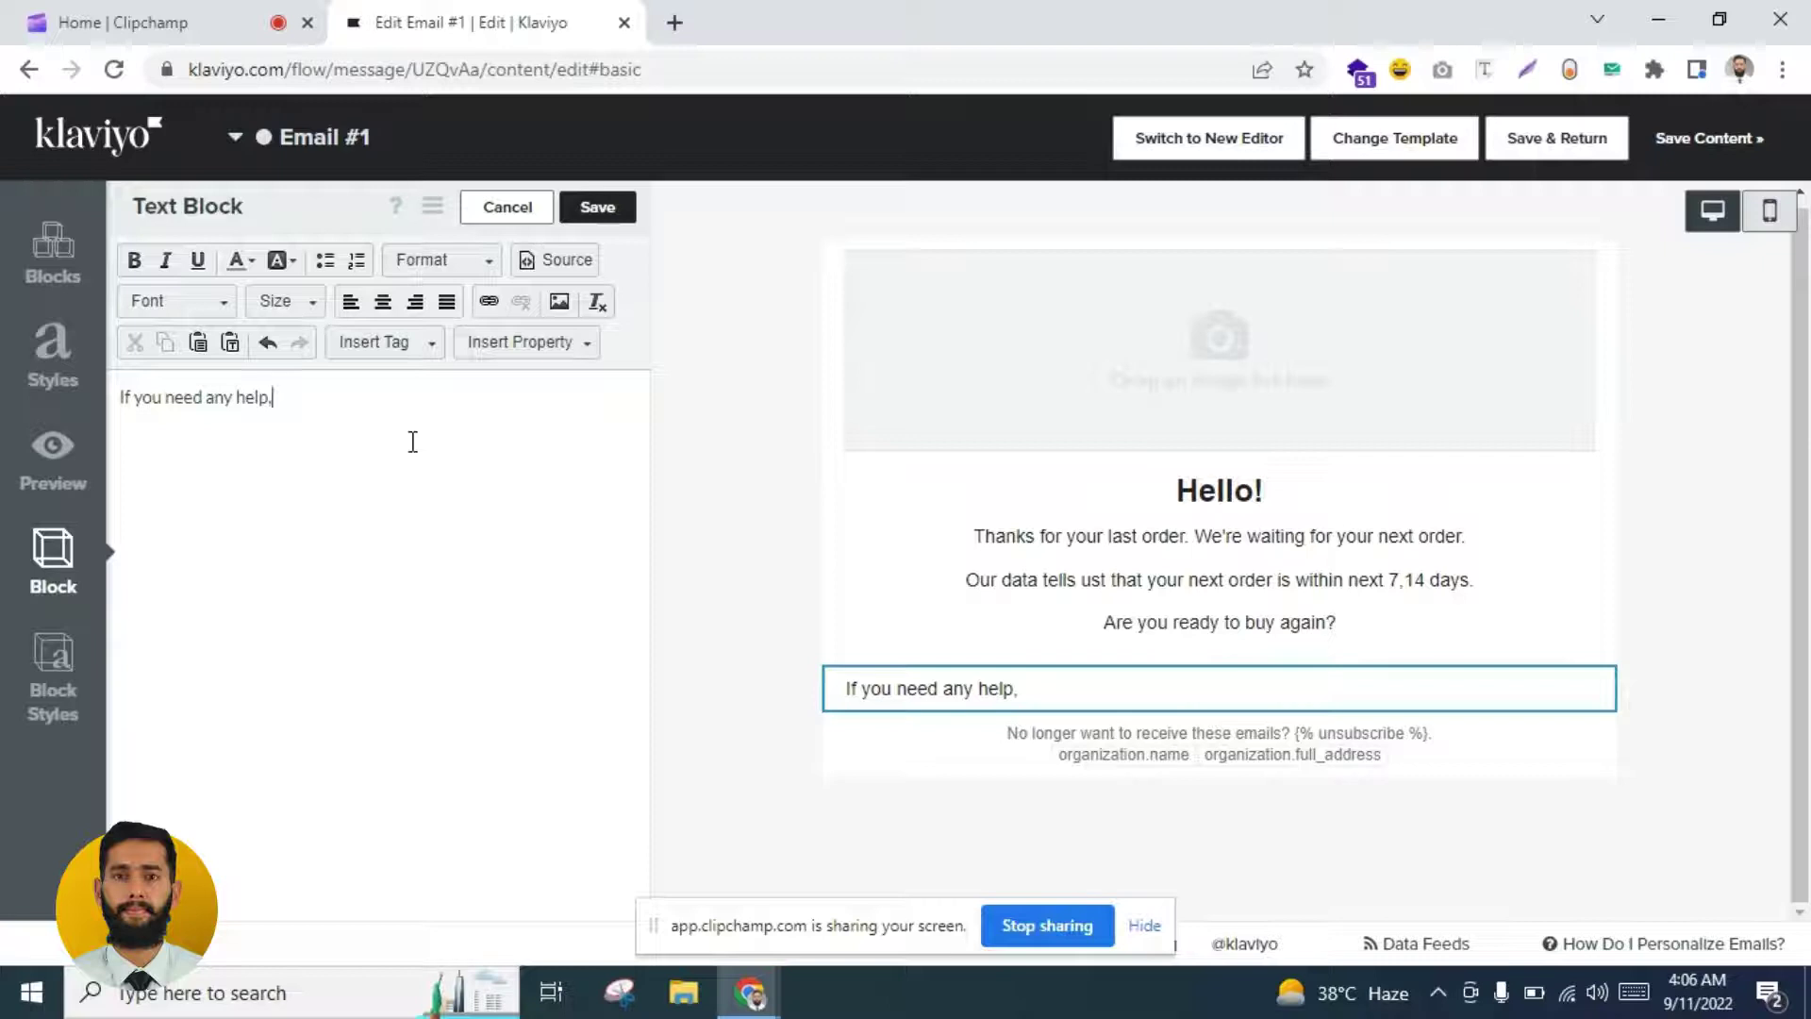
text(y help email us)
Step: Centre and bold the help line, save it, and add another text block below
key(ctrl+a)
click(382, 302)
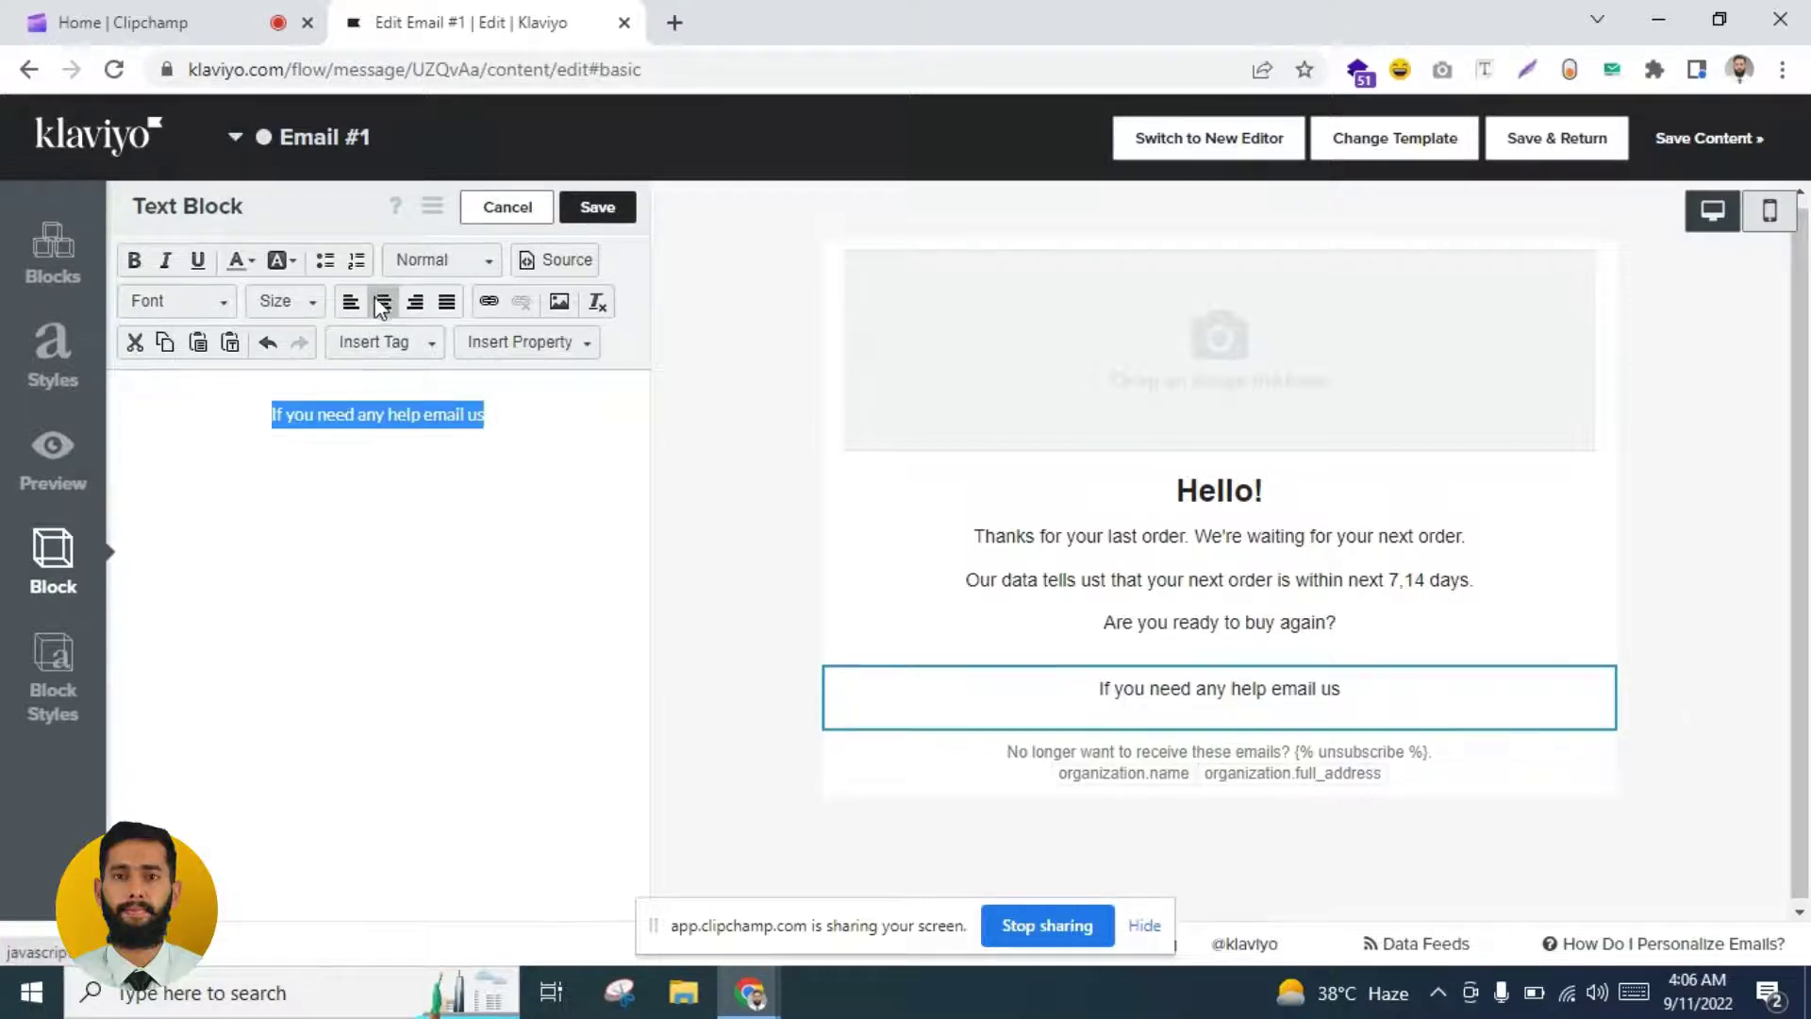
click(135, 260)
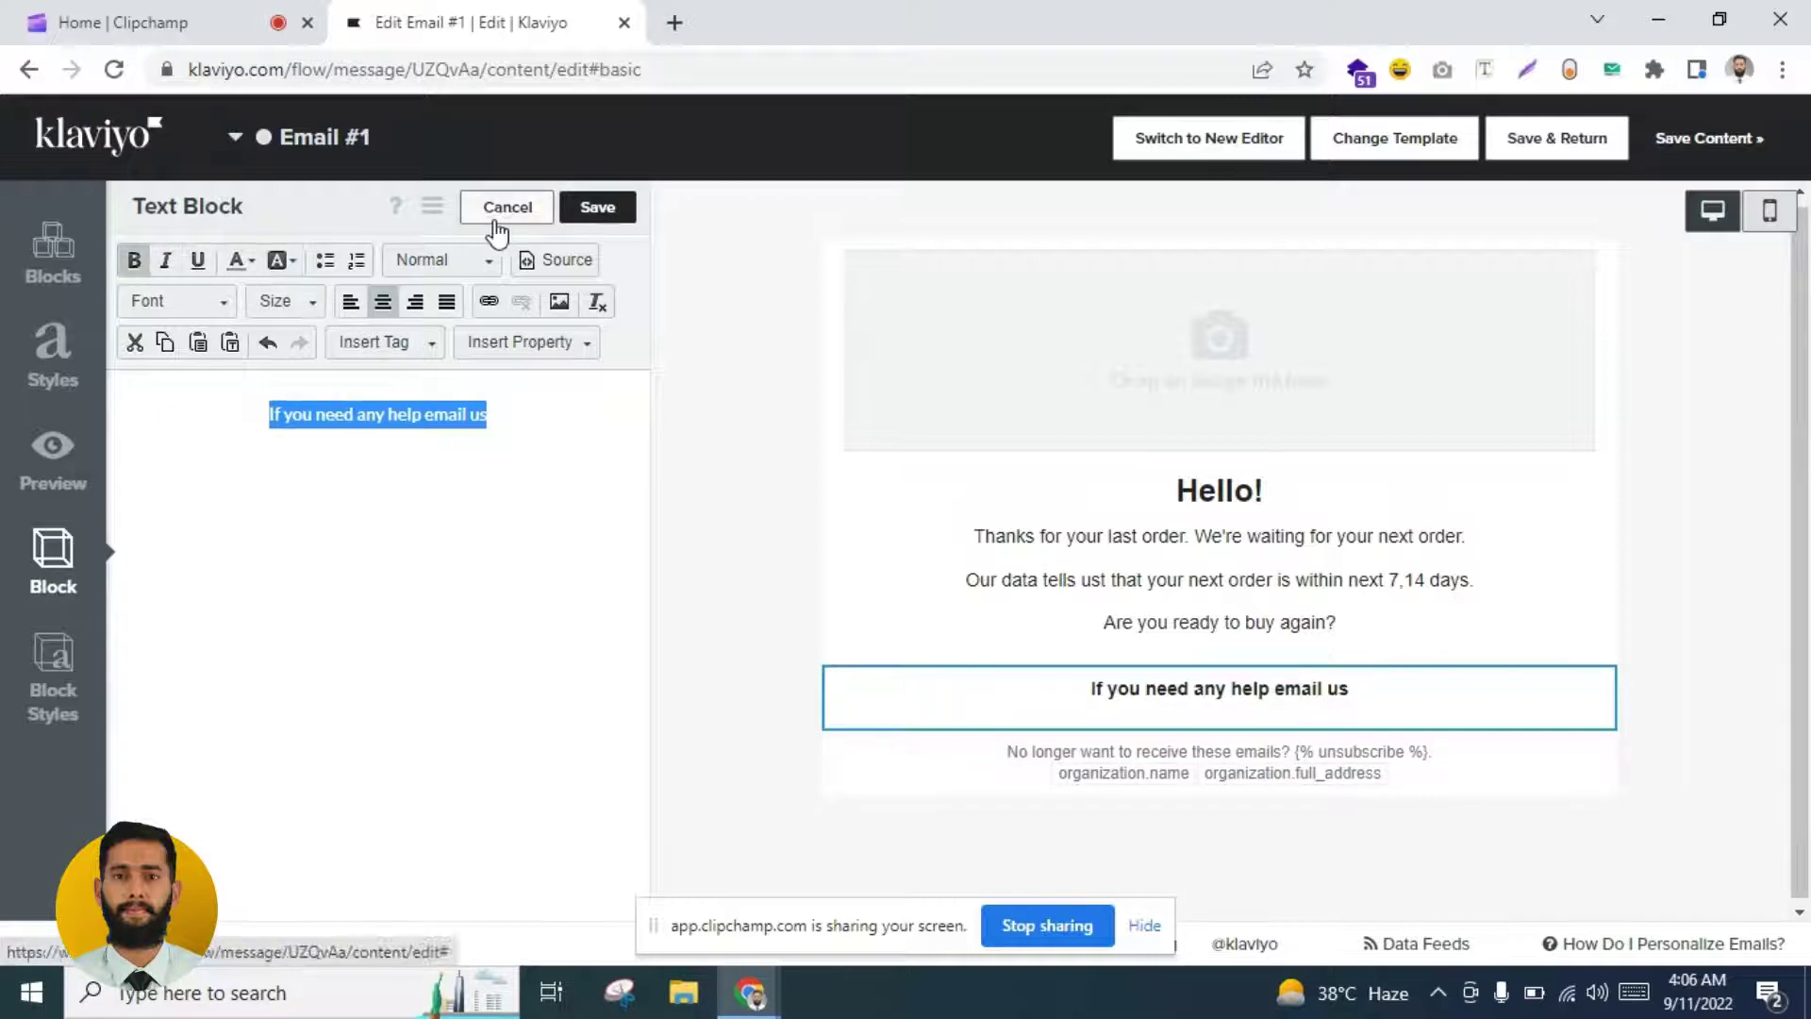
click(598, 209)
drag(202, 301, 1144, 722)
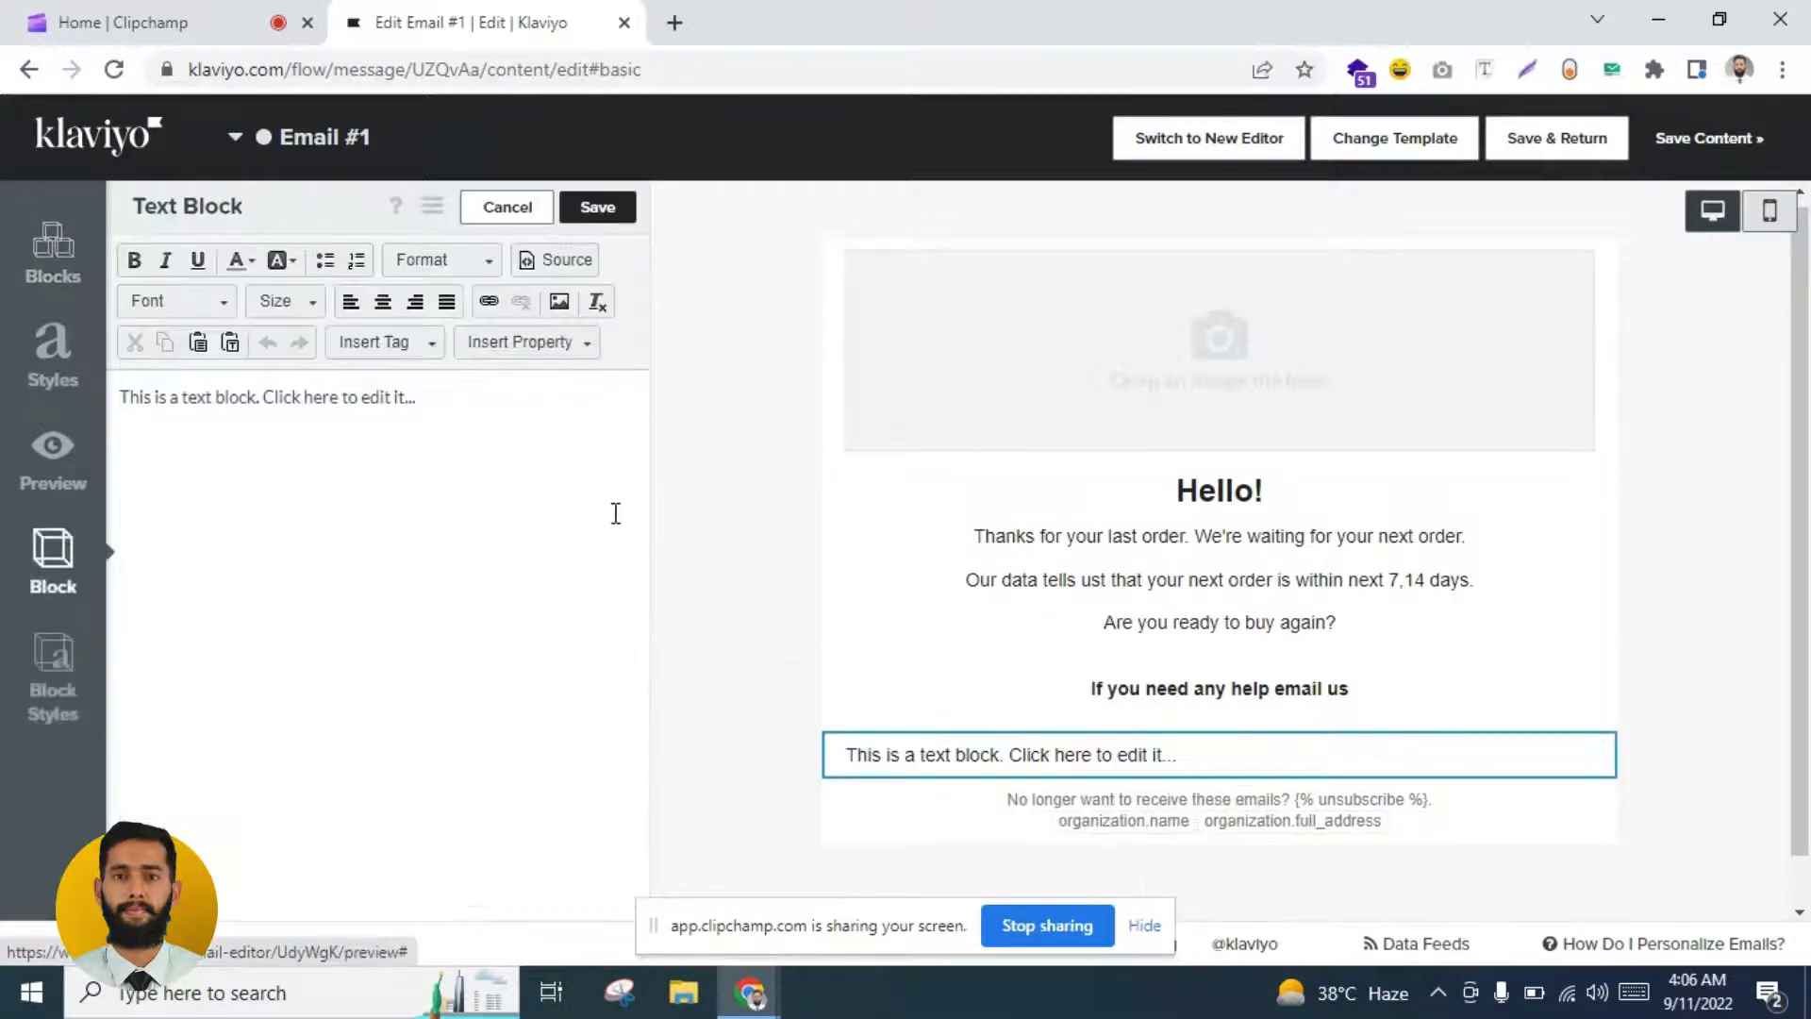
Step: Replace the new block's placeholder with 'Email Us' and centre it
triple_click(449, 435)
key(BackSpace)
text(Email Us)
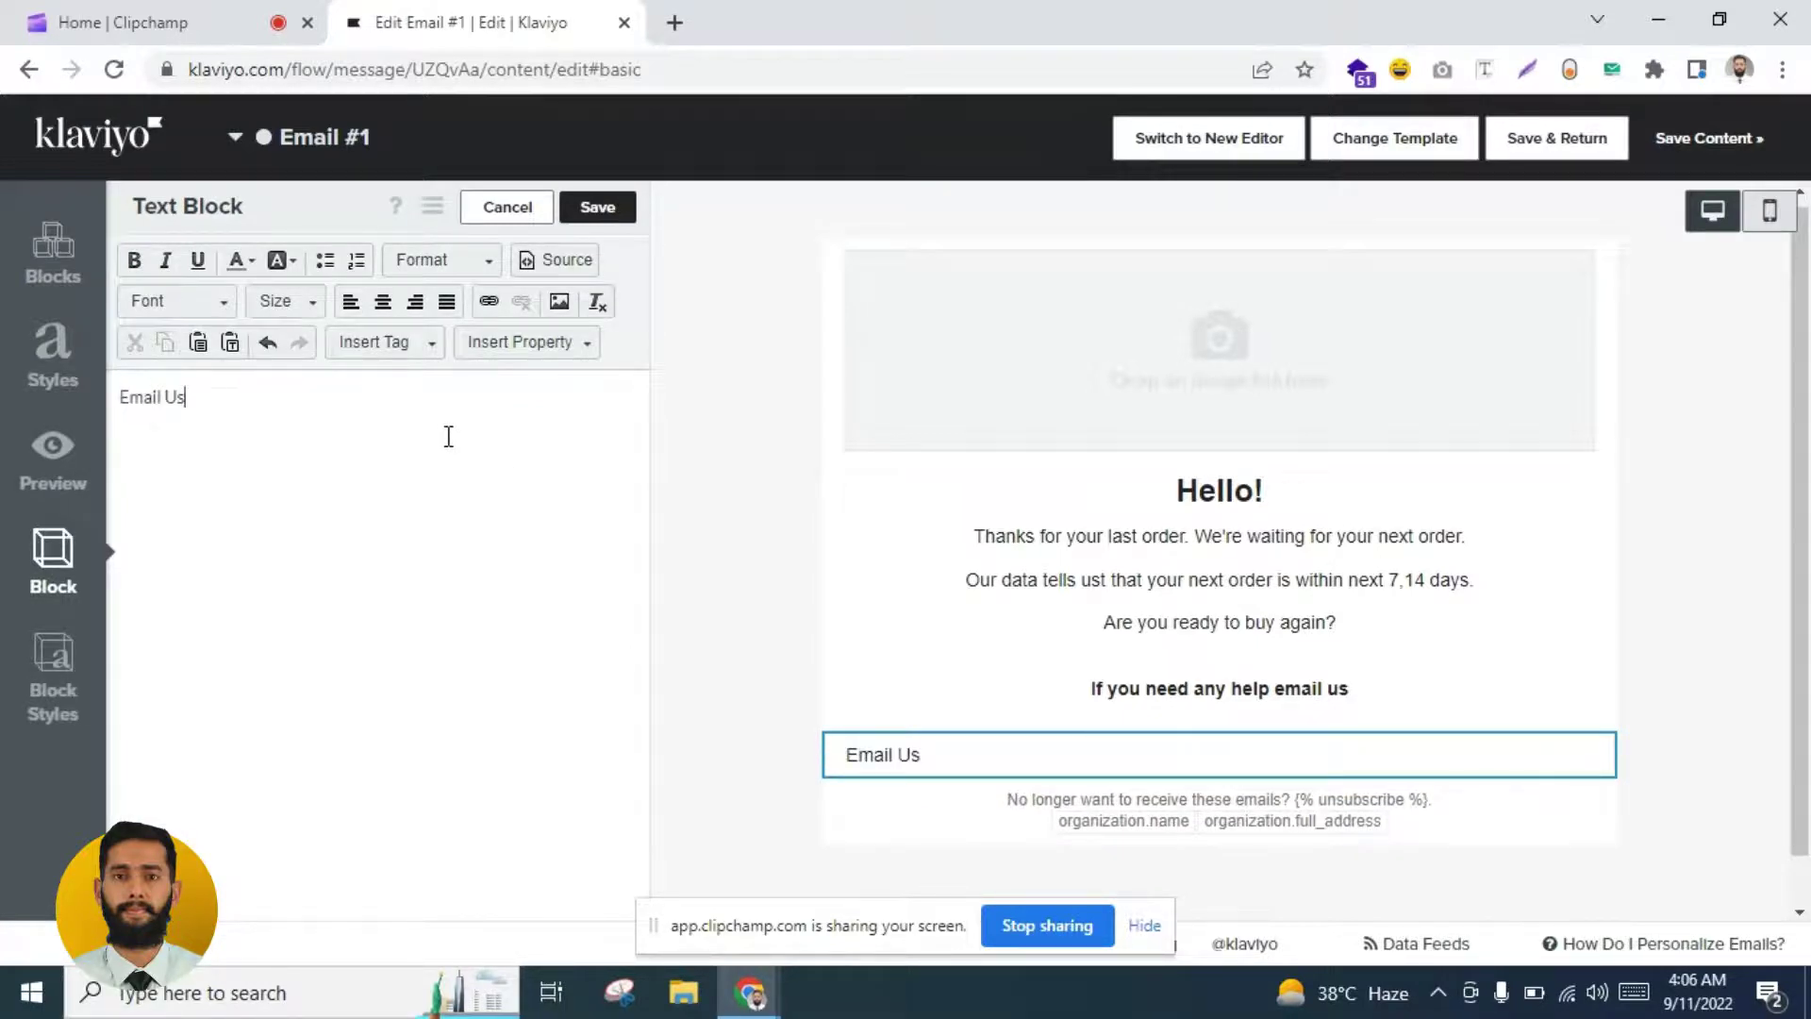
triple_click(449, 436)
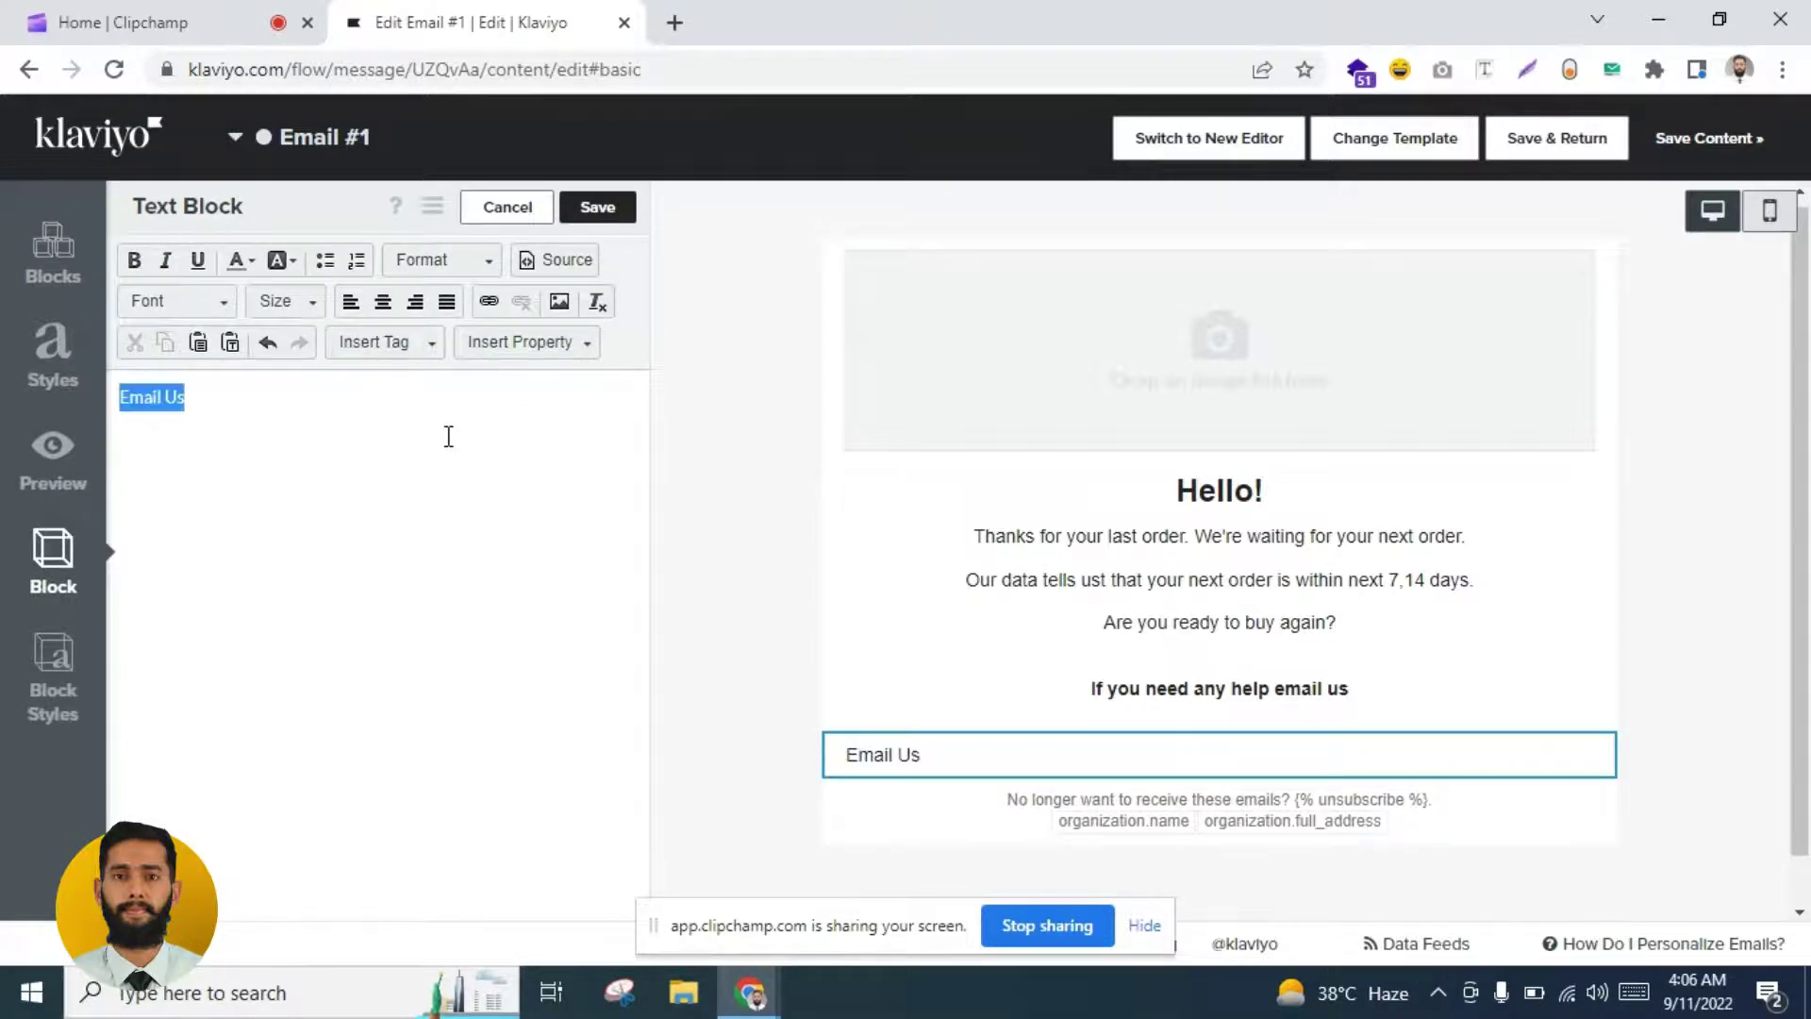
click(382, 302)
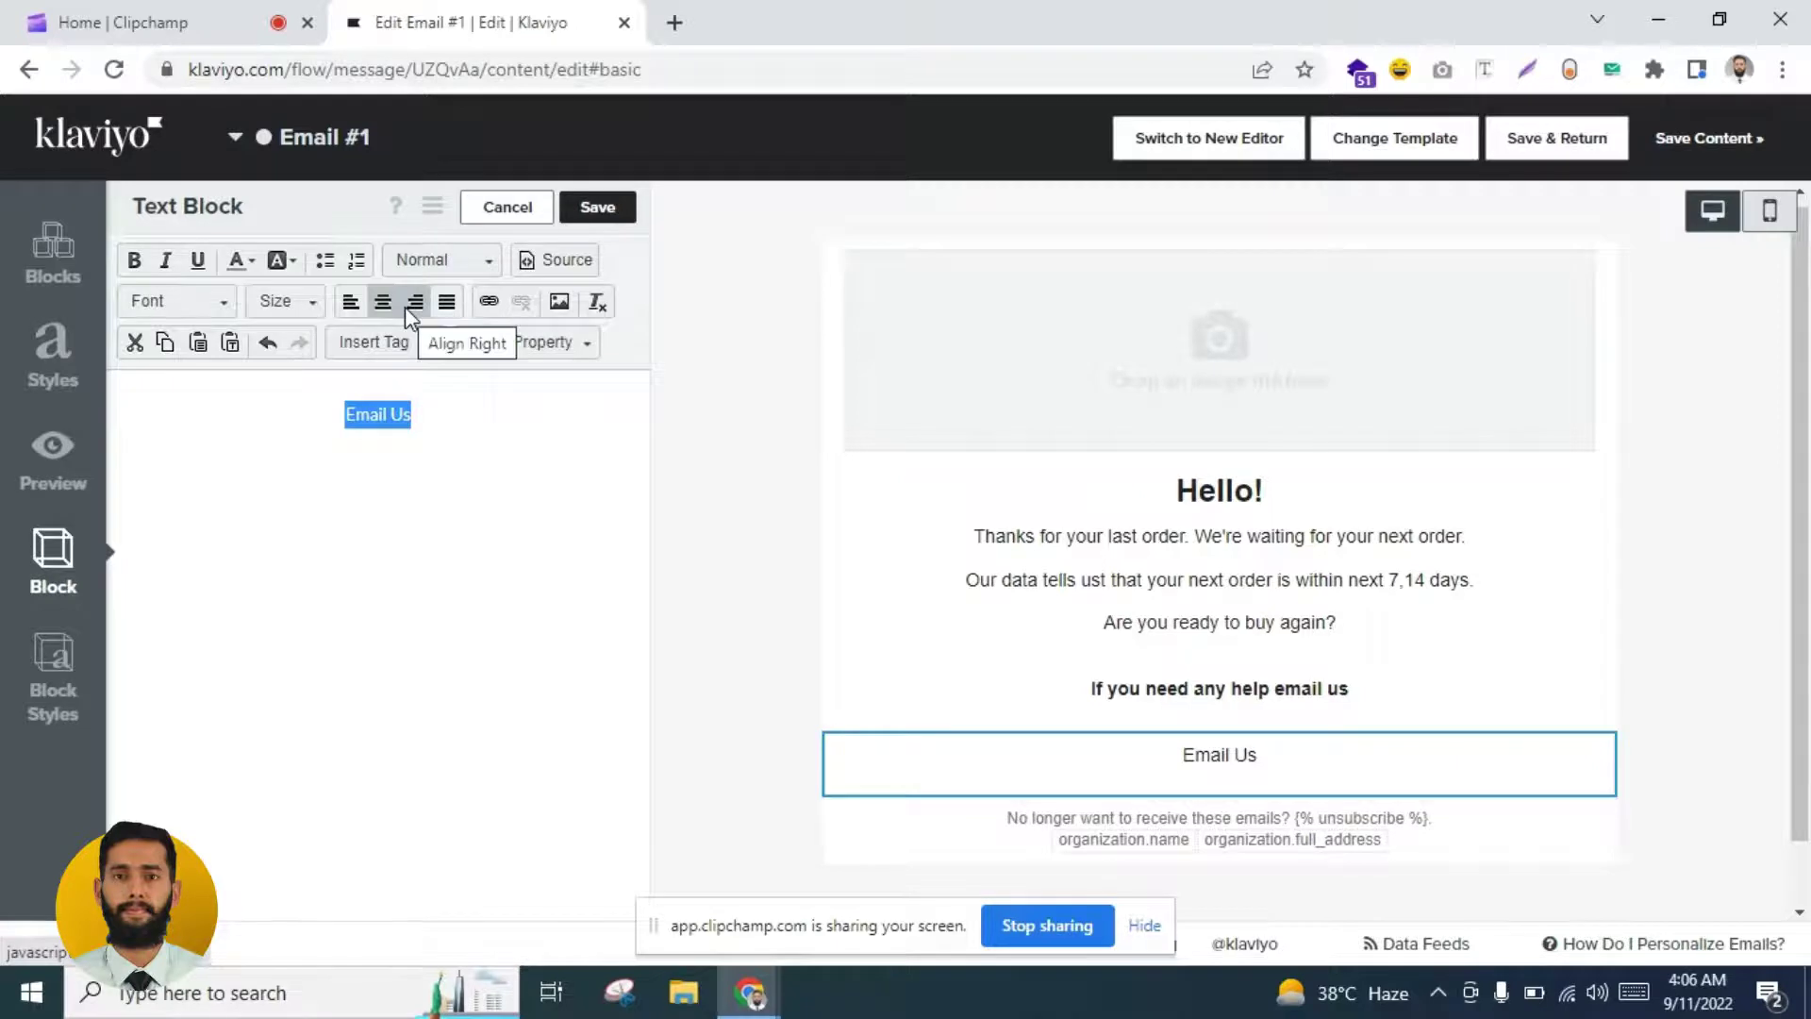
Step: Turn 'Email Us' into an e-mail link to the store's contact address
click(489, 301)
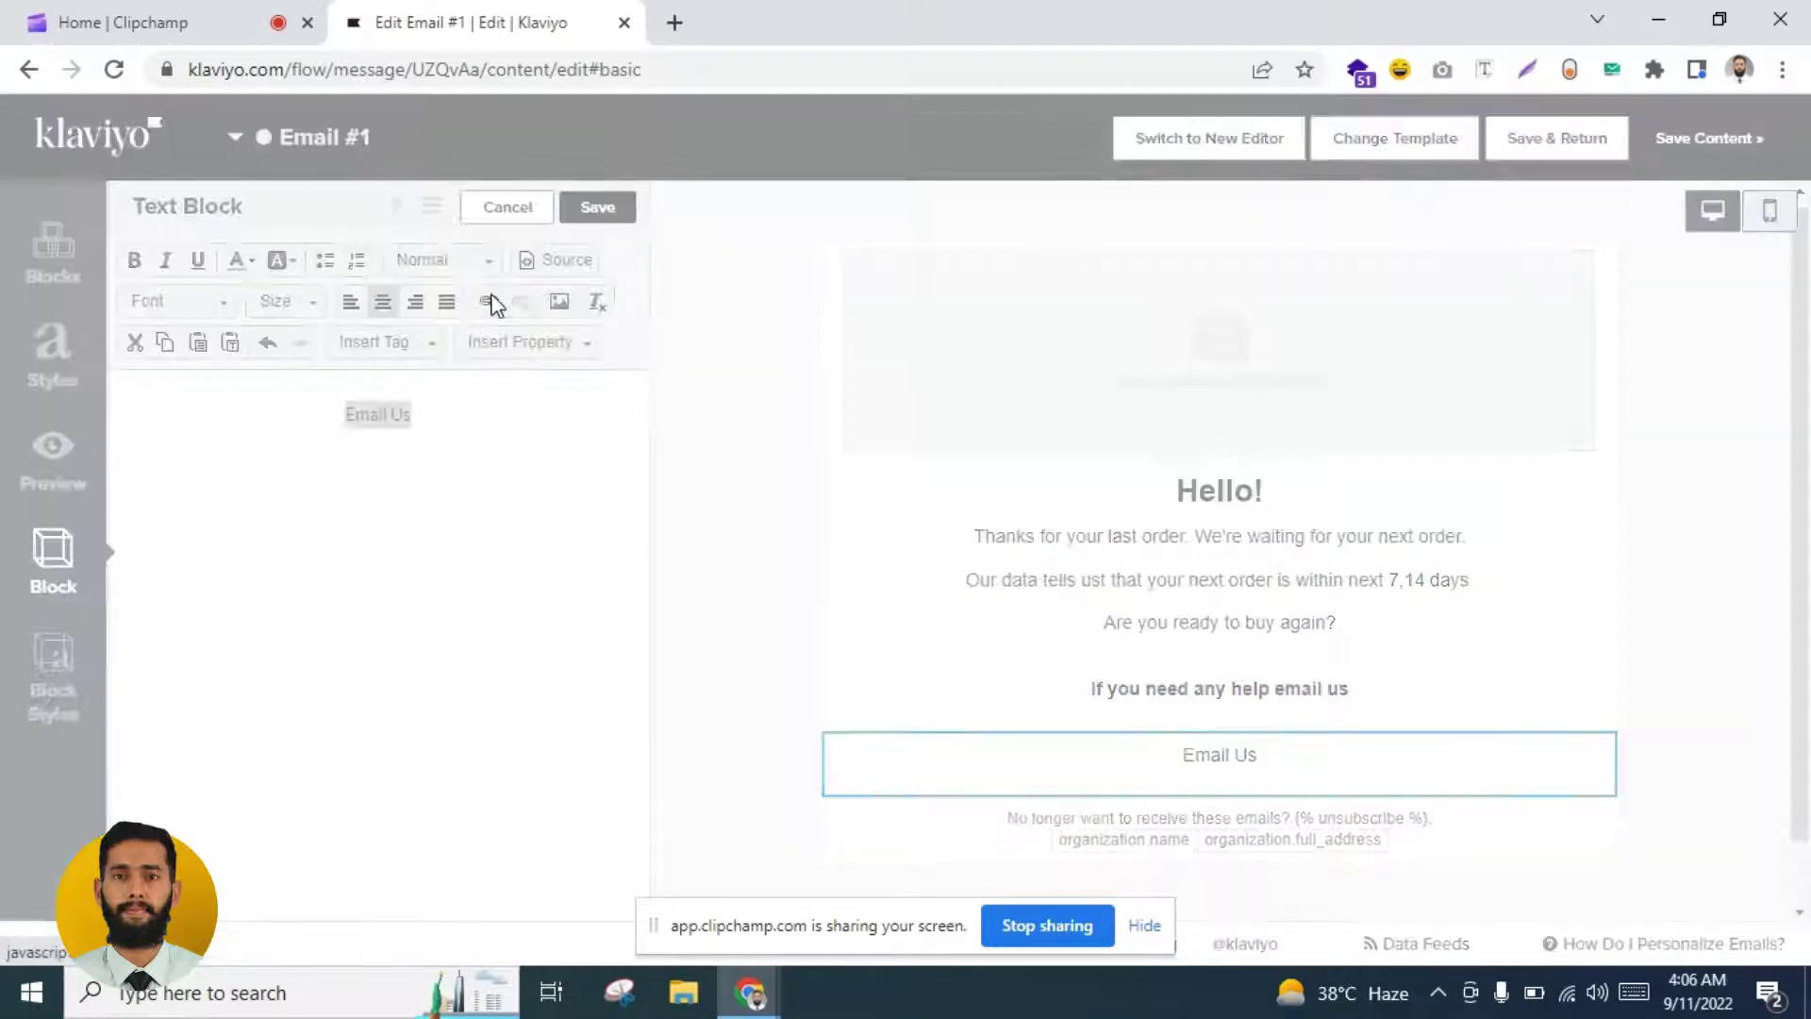
click(790, 441)
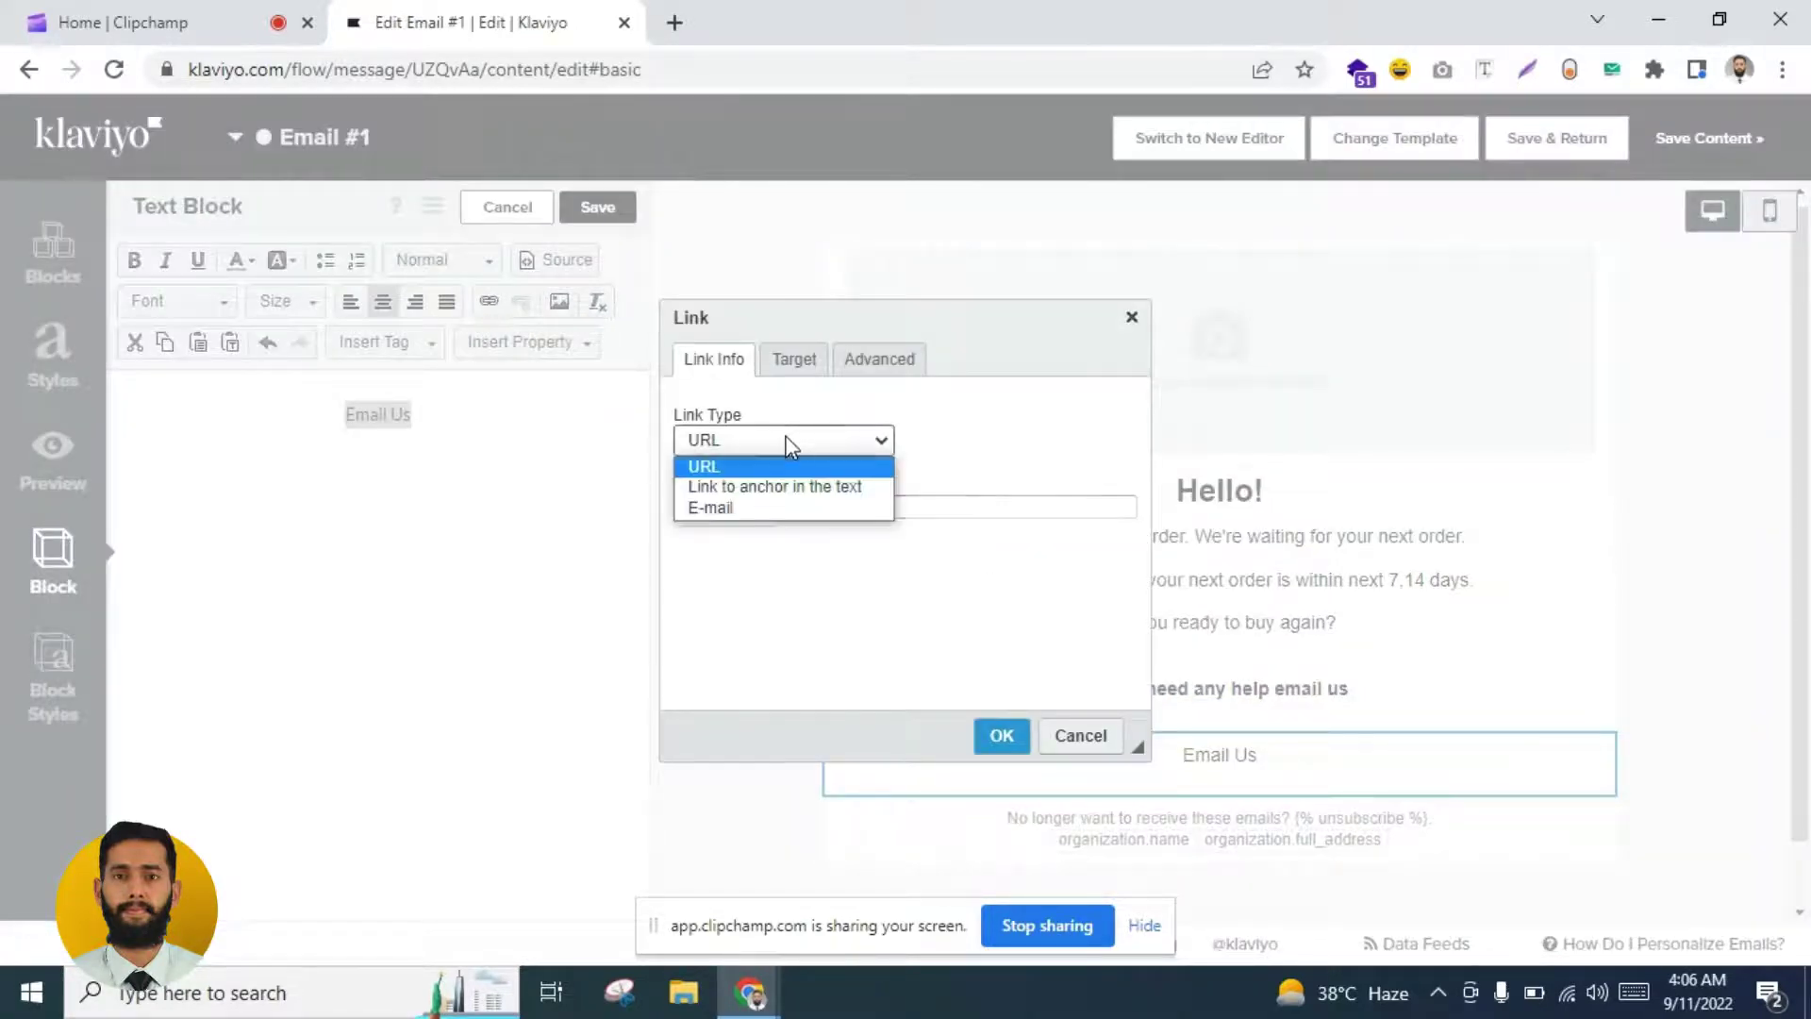
click(787, 506)
click(784, 505)
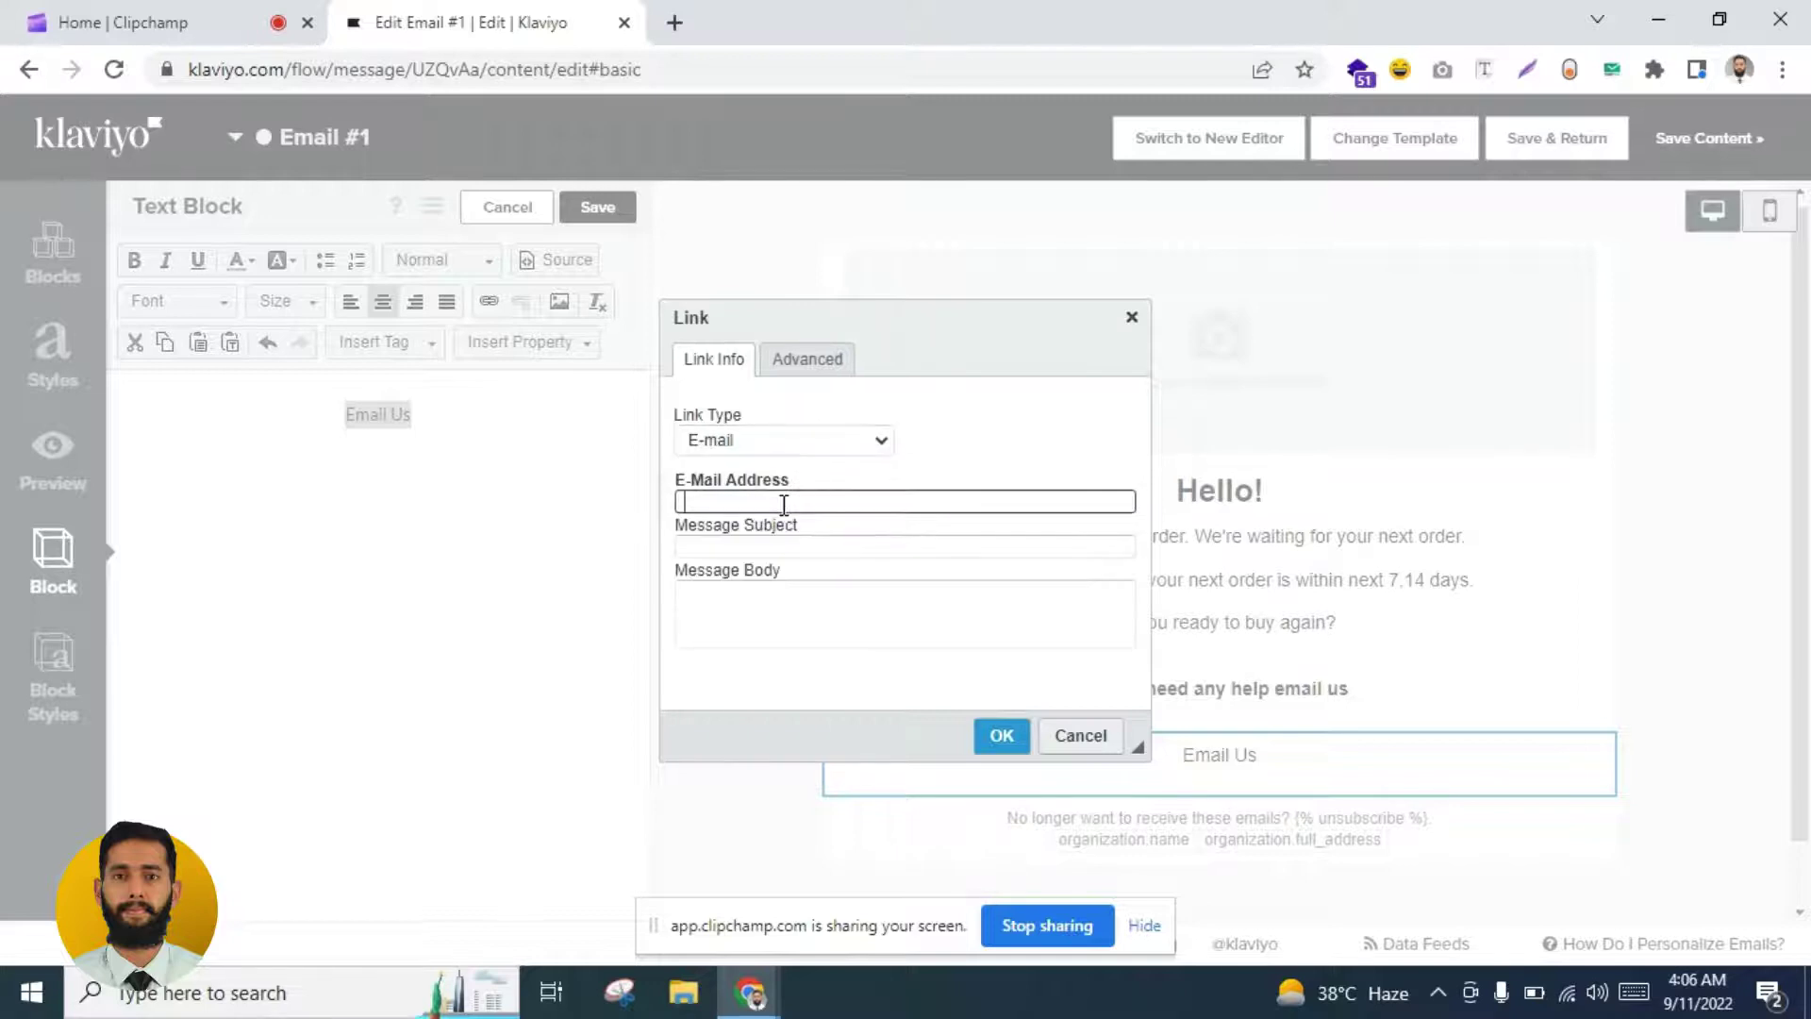
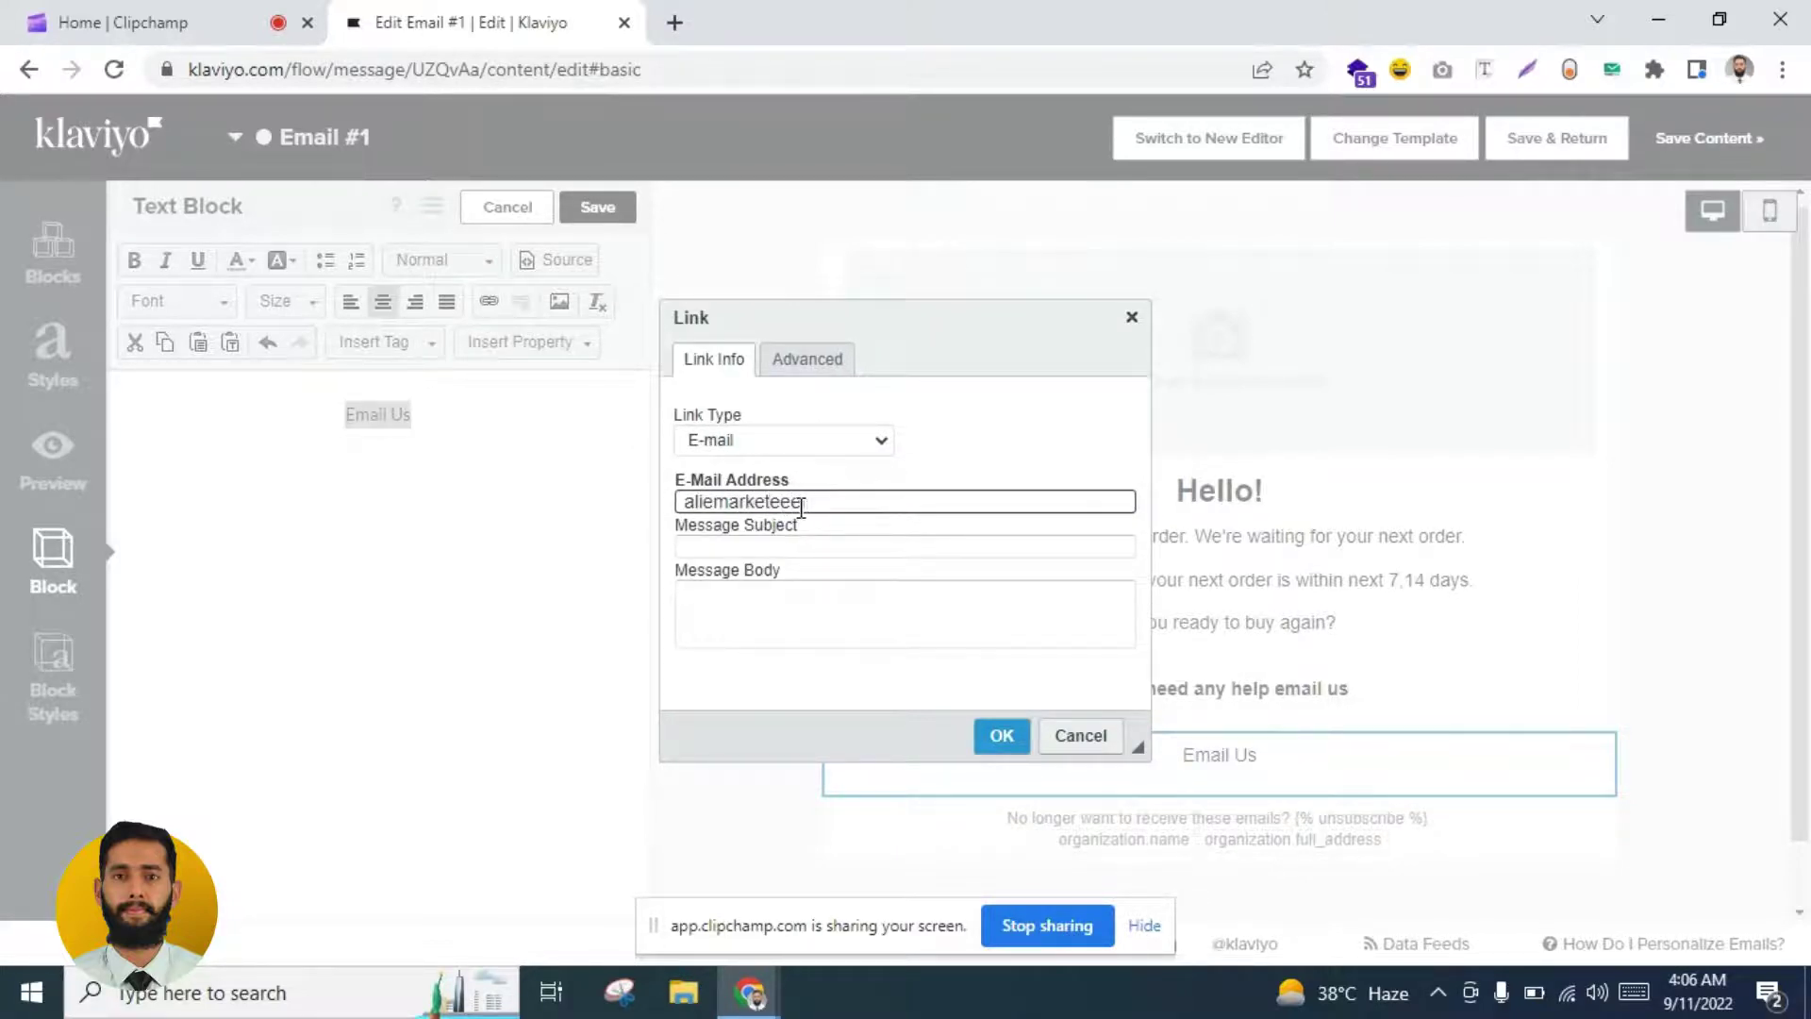
click(986, 745)
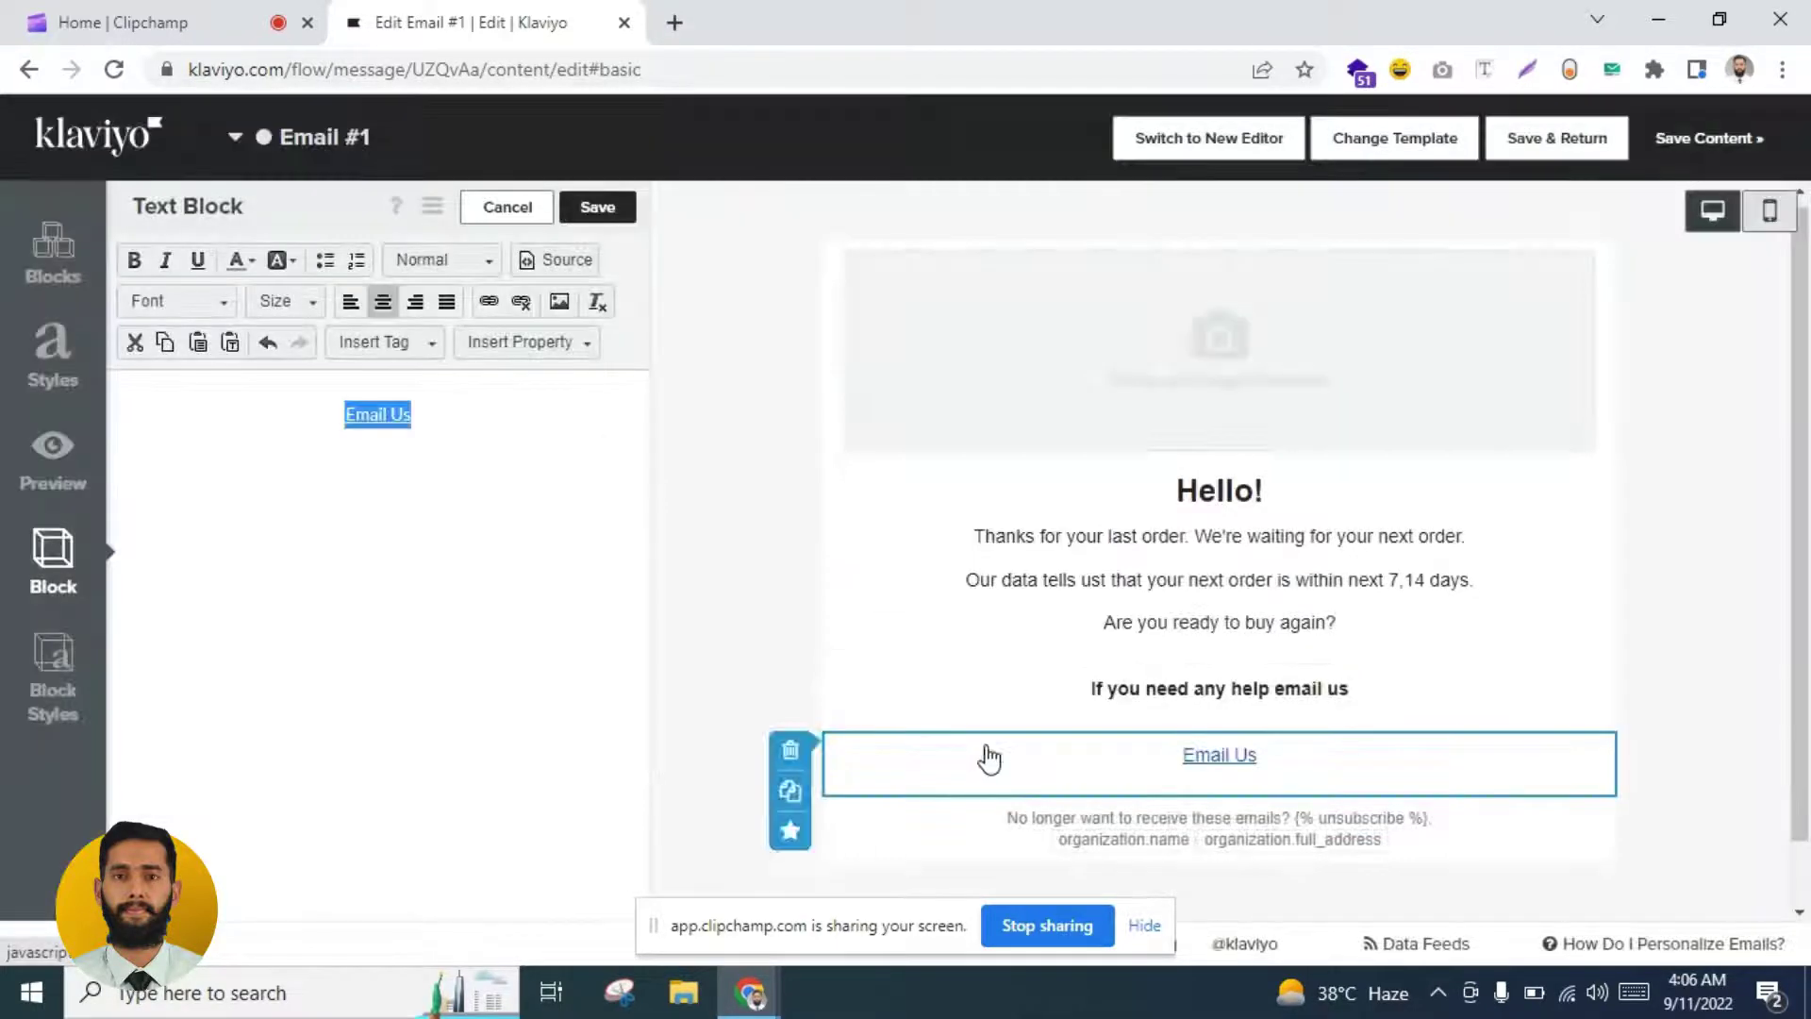
Step: Save the Email Us block and add a Products block fed from SHOP_POPULAR_ALL_CATEGORIES
click(615, 209)
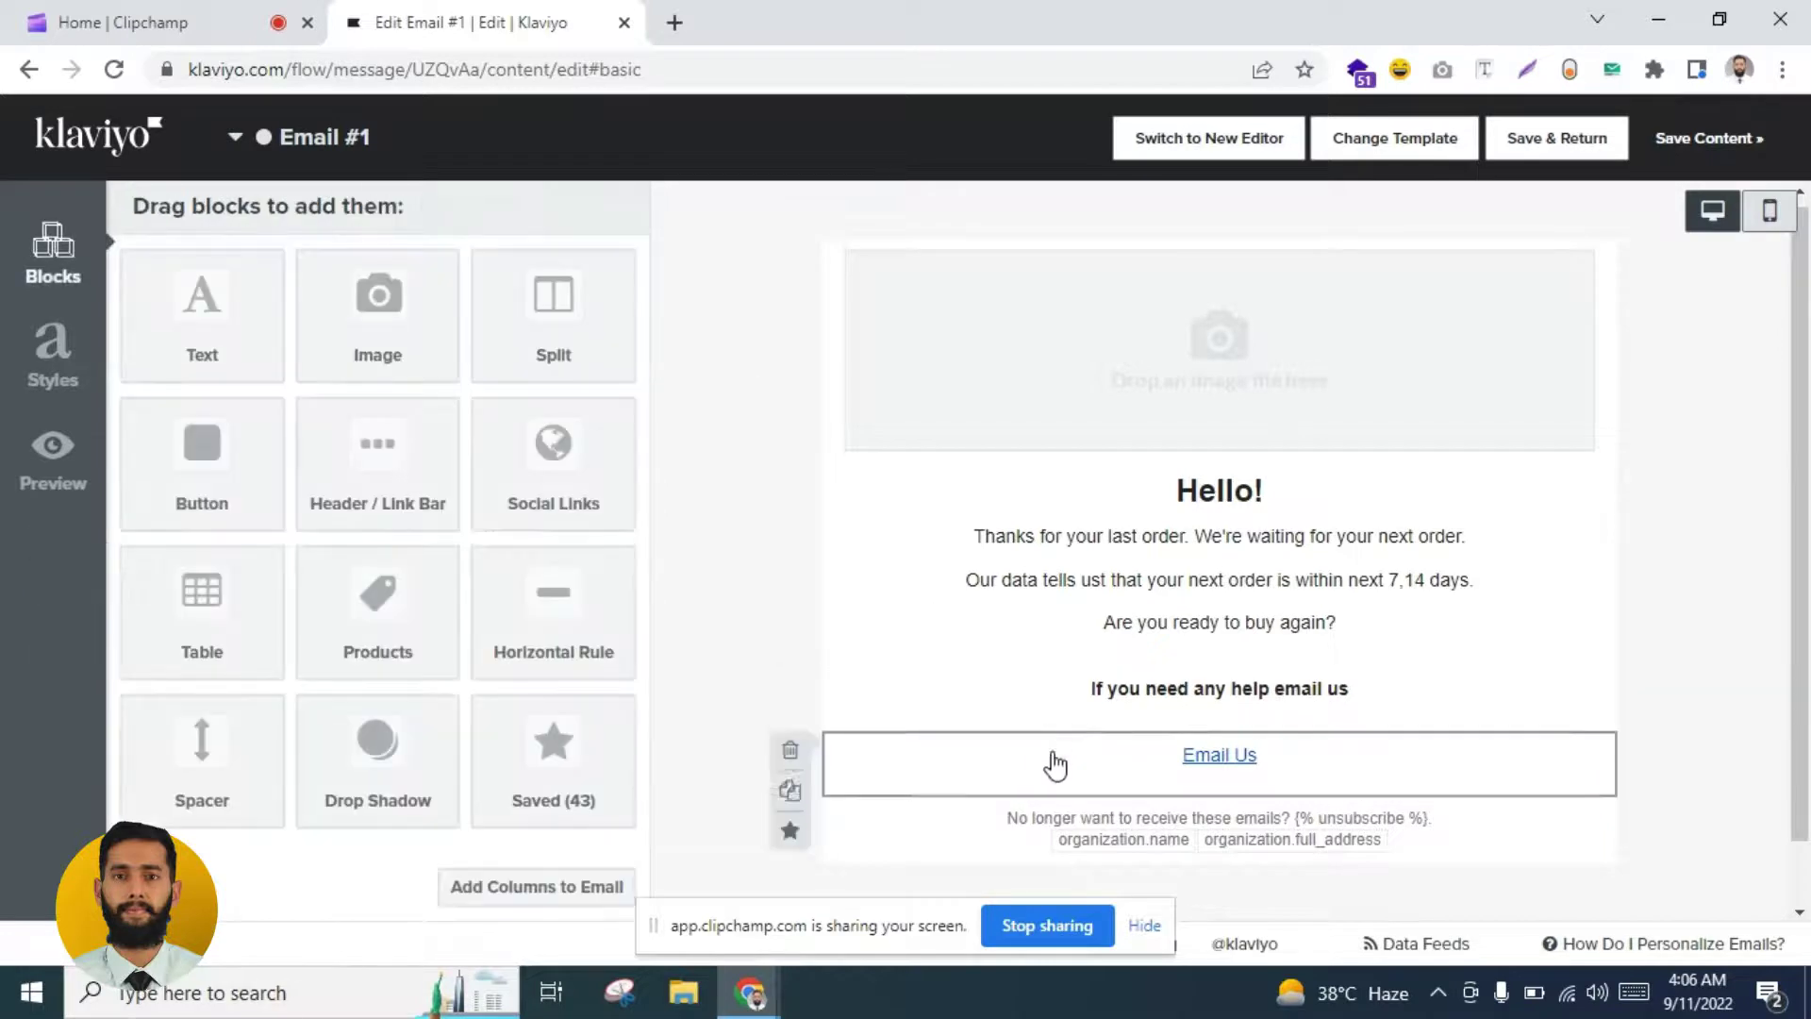
mouse_move(377, 604)
mouse_down()
mouse_move(492, 658)
mouse_move(1174, 873)
mouse_move(802, 755)
mouse_up()
click(429, 309)
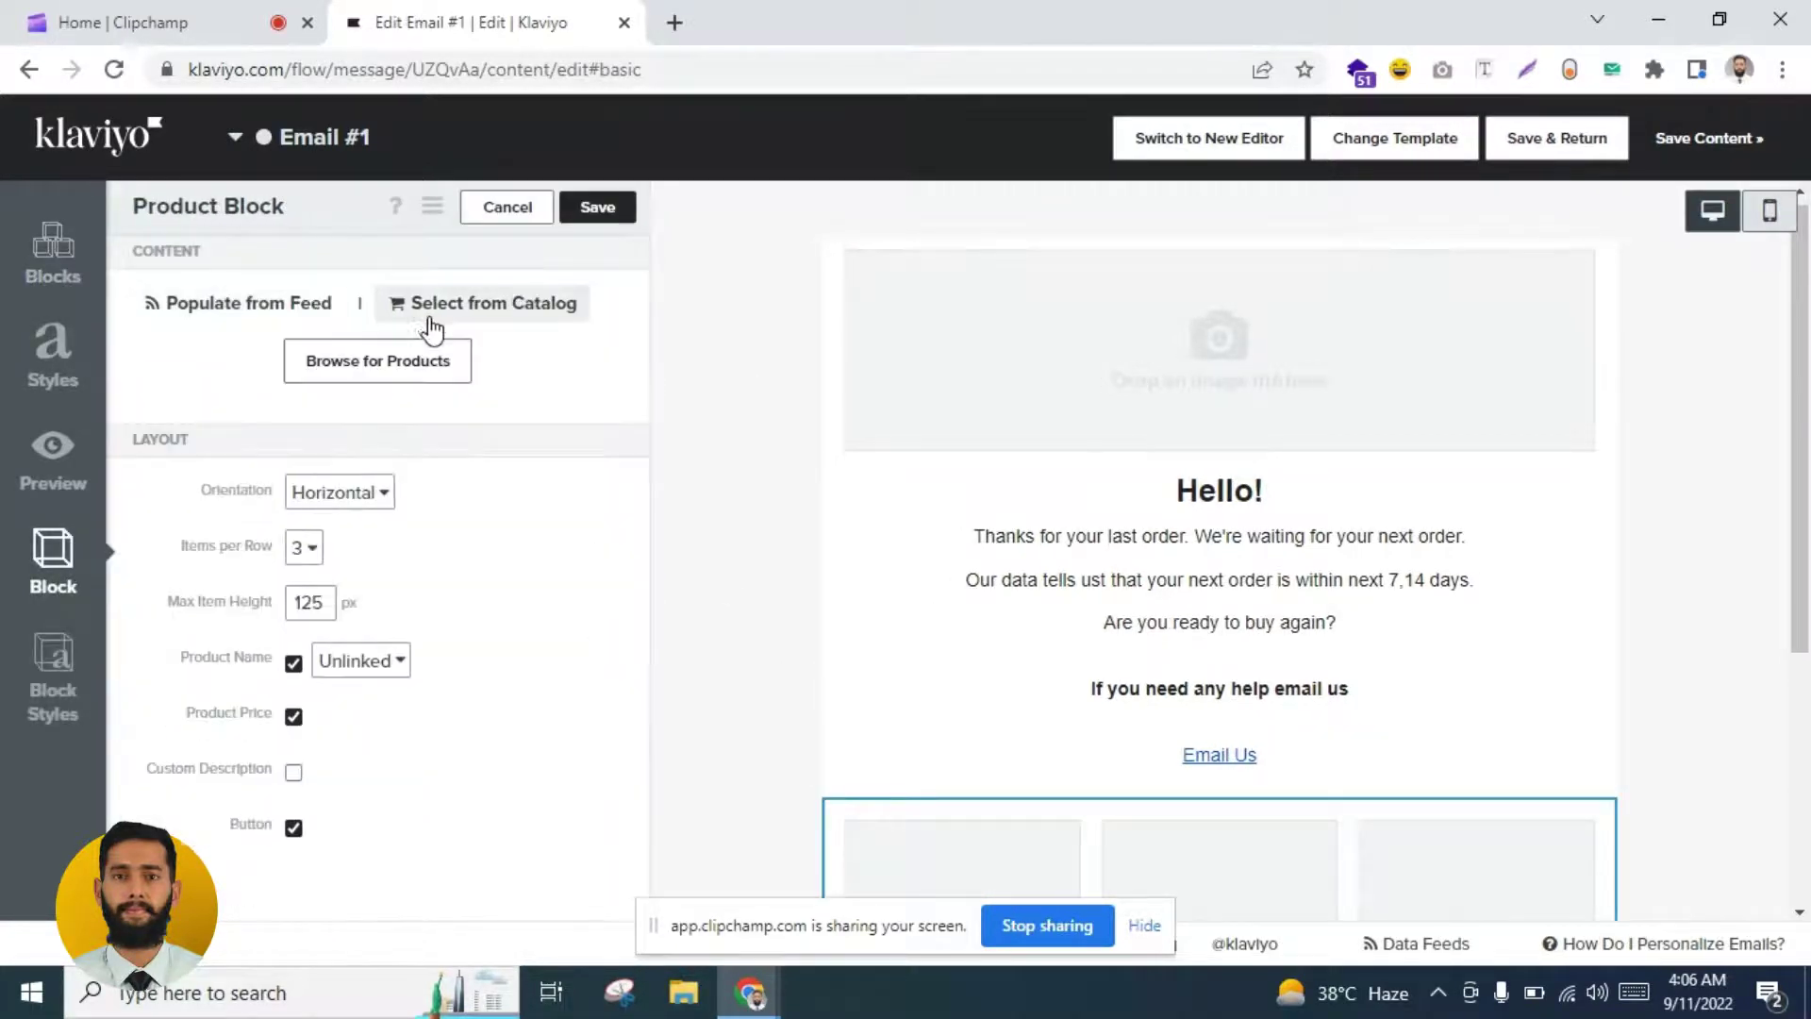
click(241, 309)
click(420, 364)
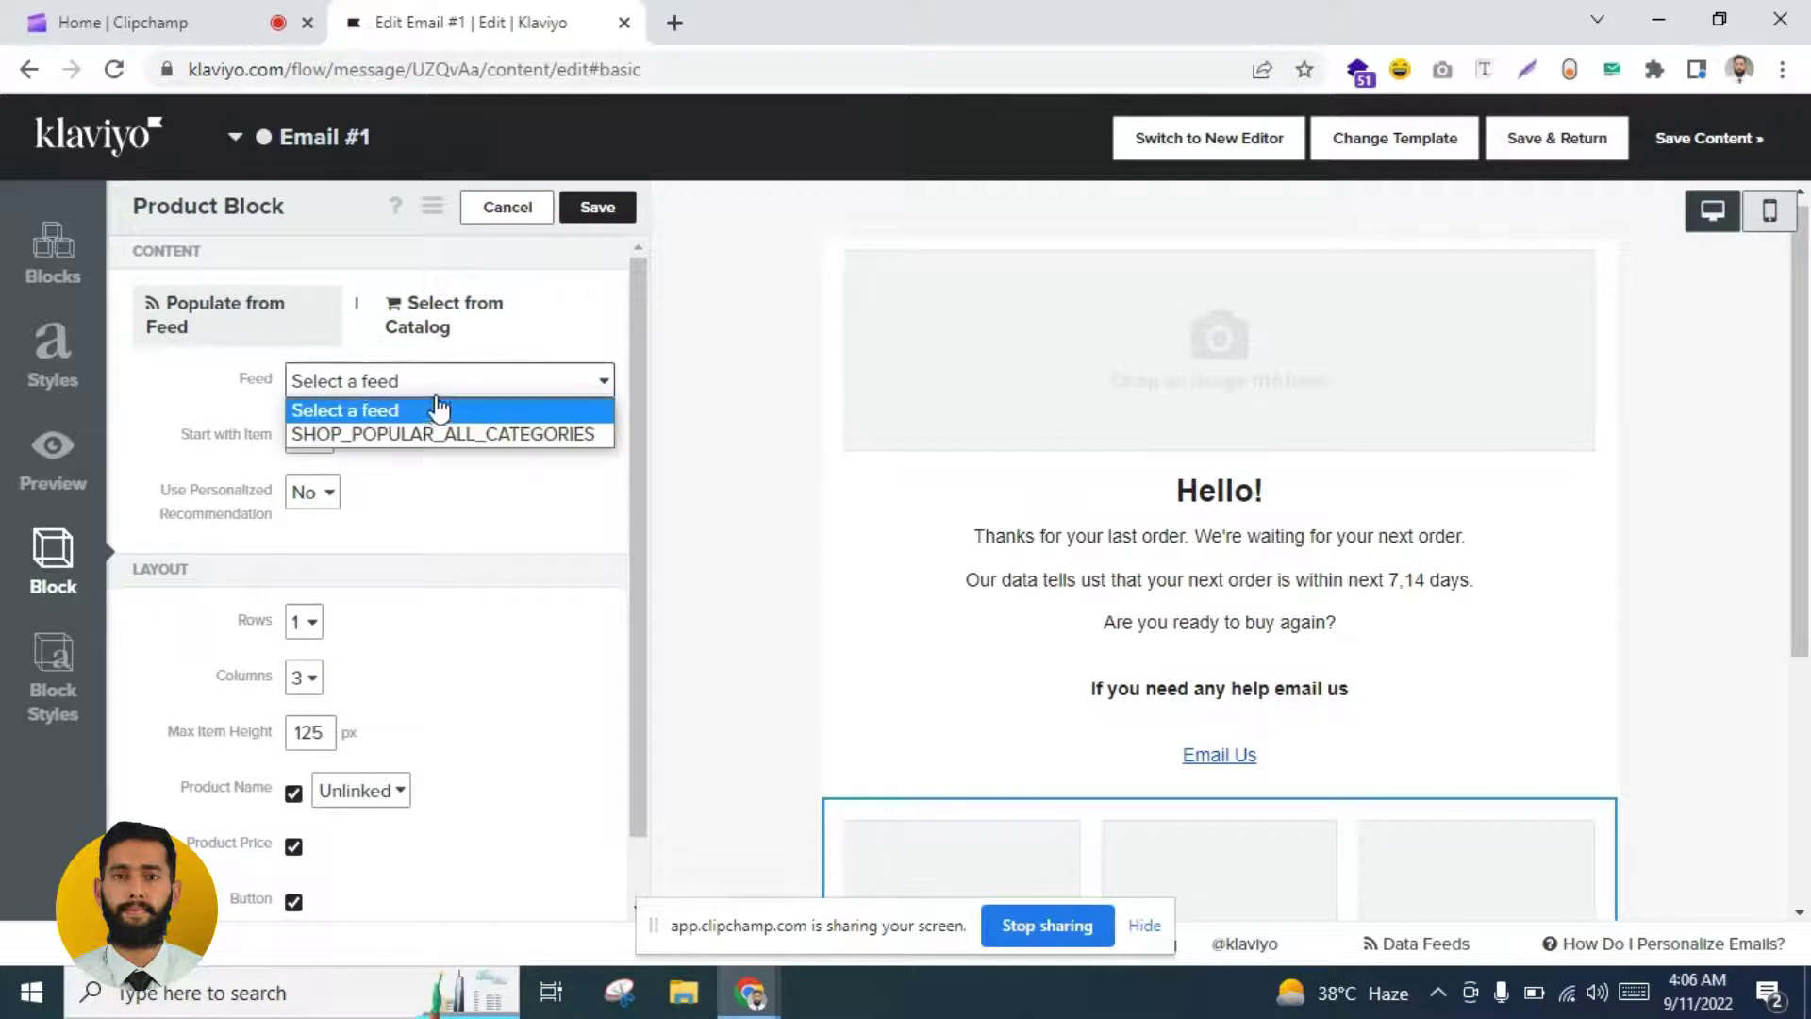
click(415, 434)
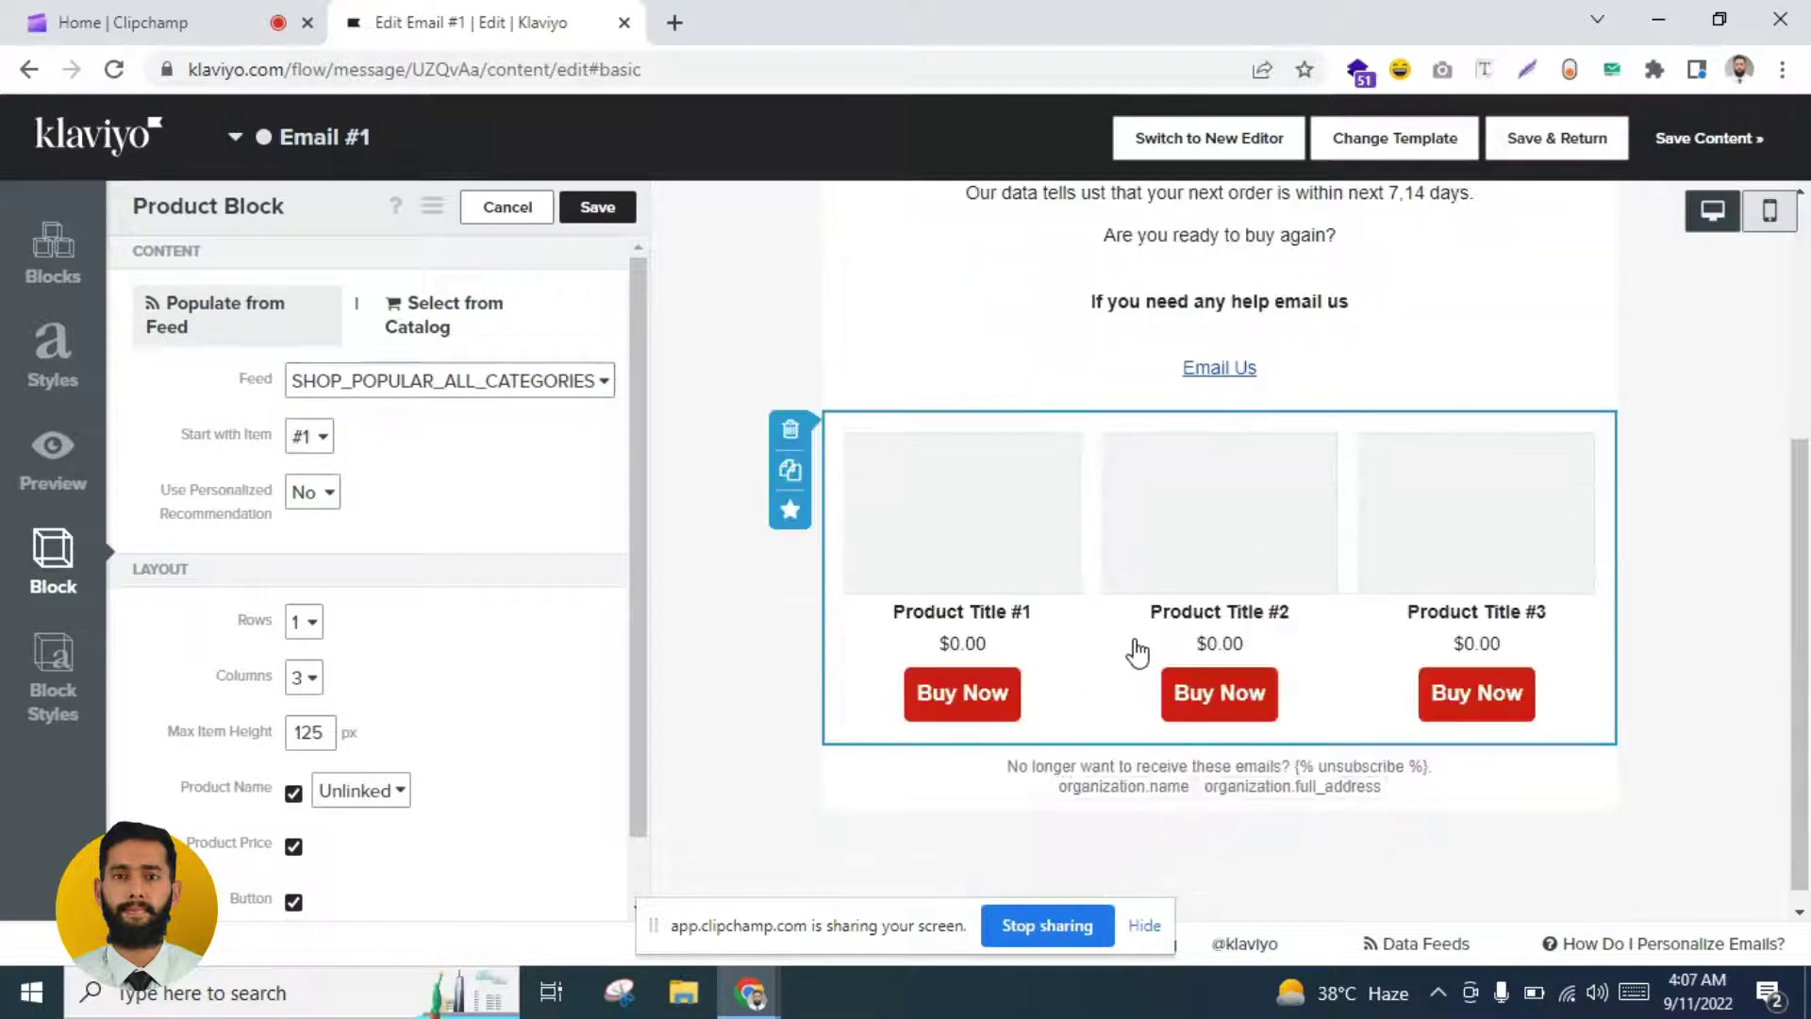
Step: Turn on personalised recommendations, set 2 columns and 2 rows, and save the product block
click(312, 491)
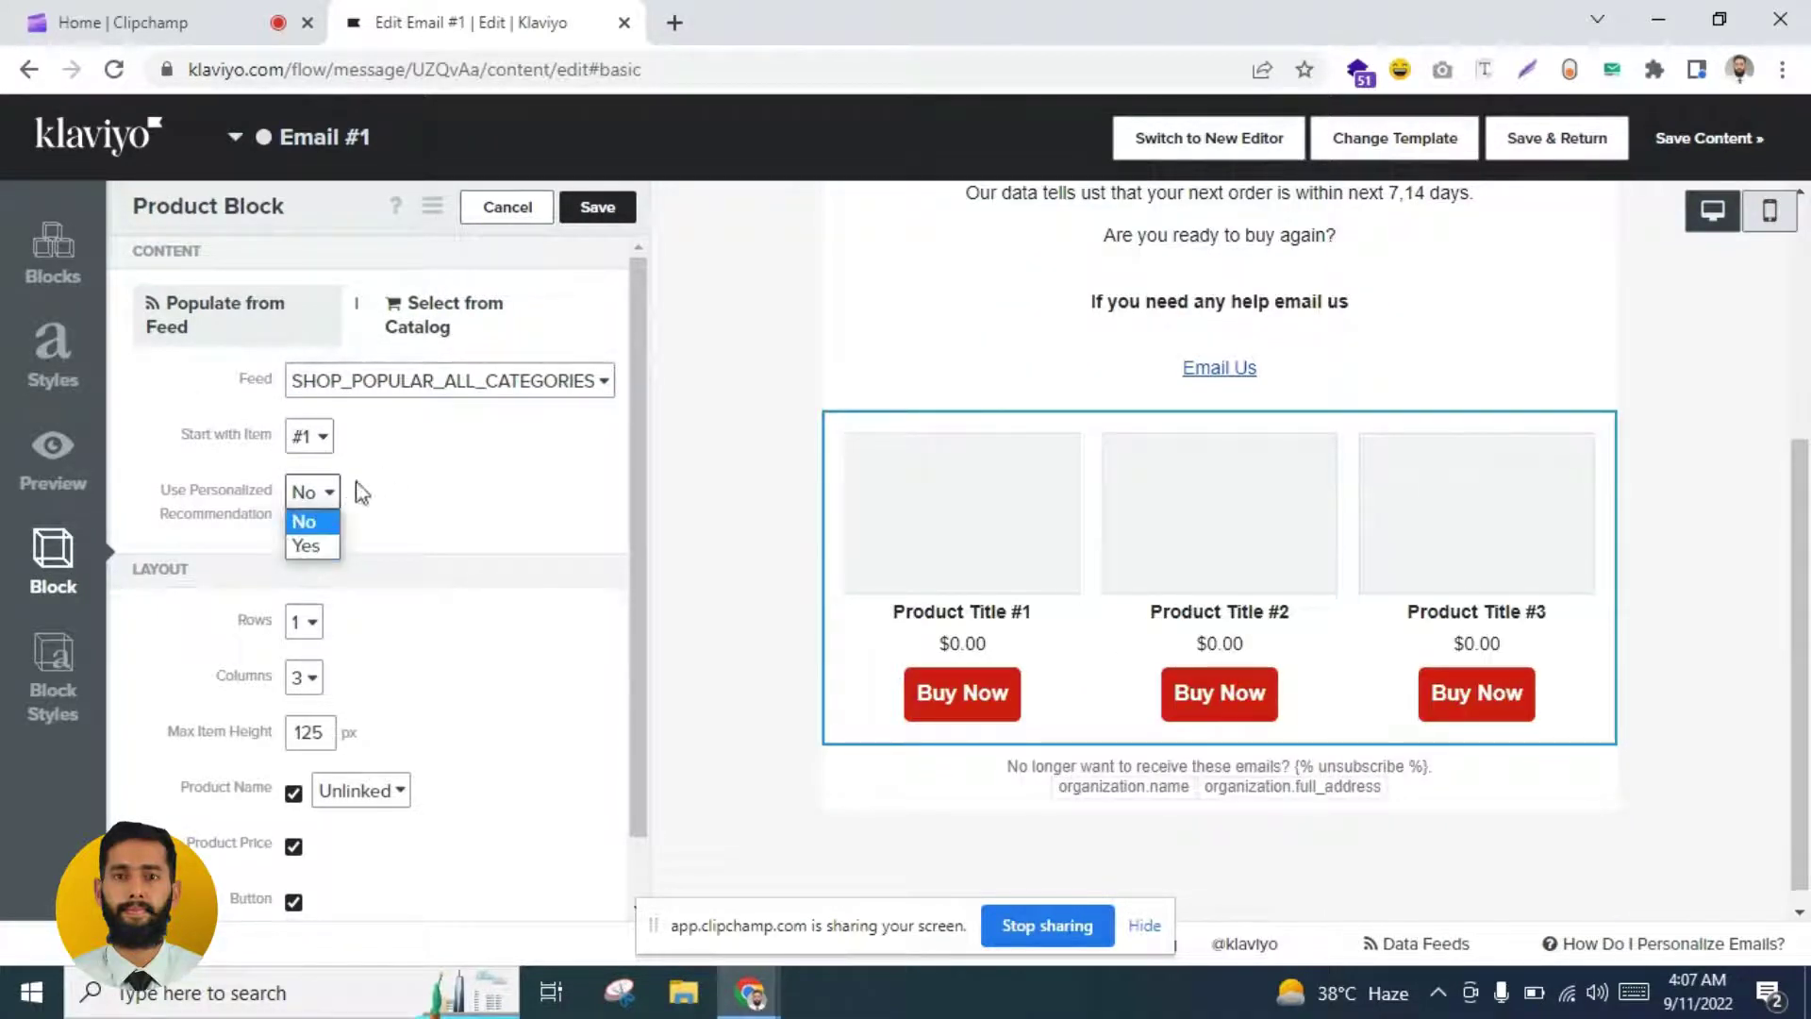
click(310, 546)
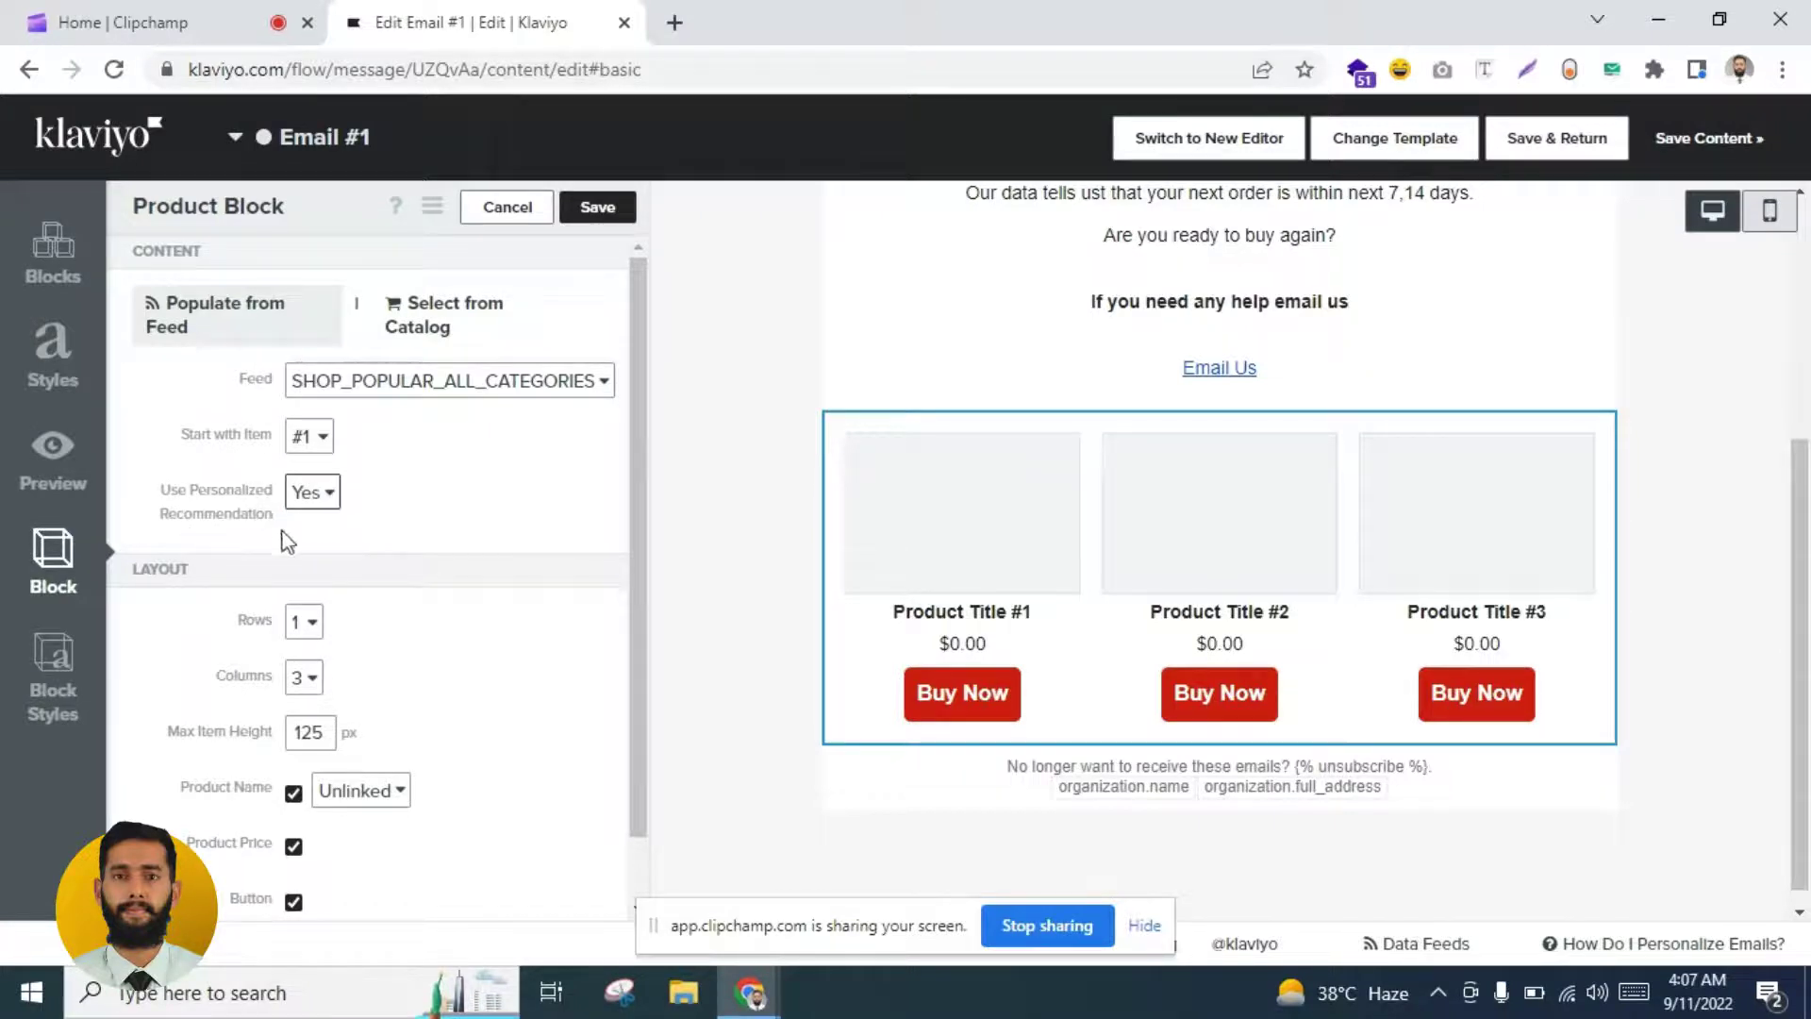
click(295, 685)
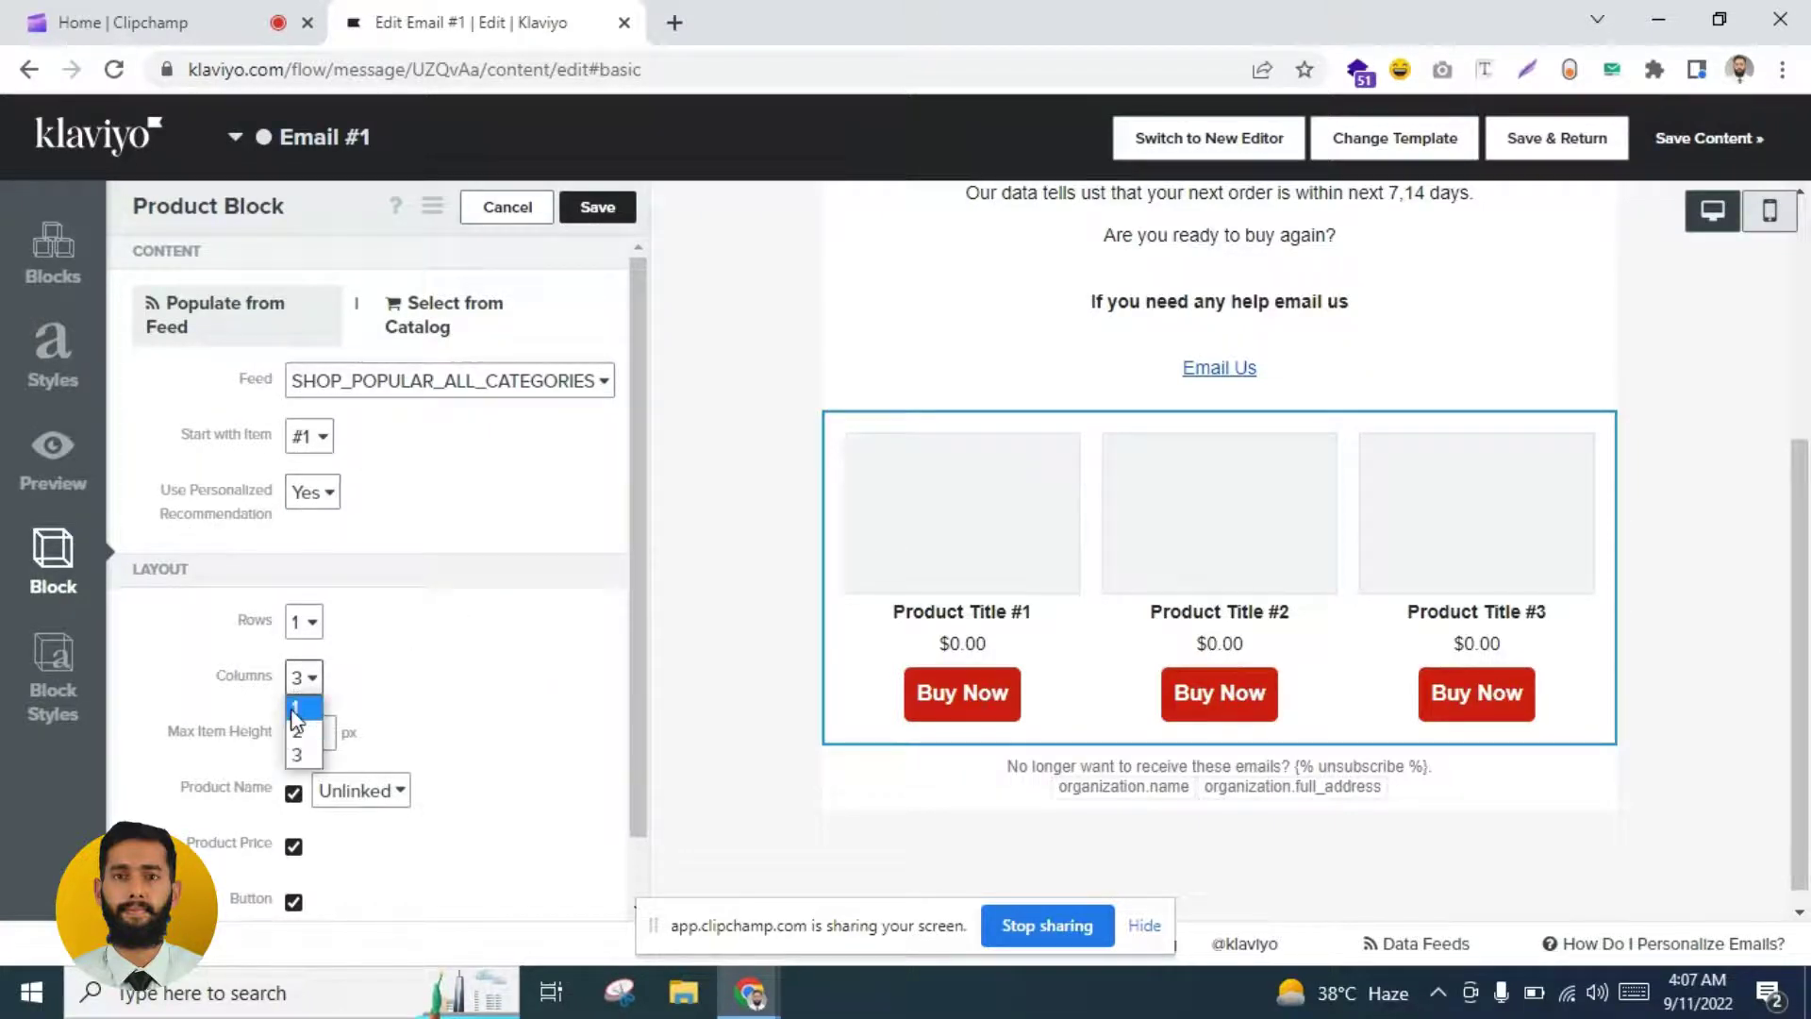
click(301, 734)
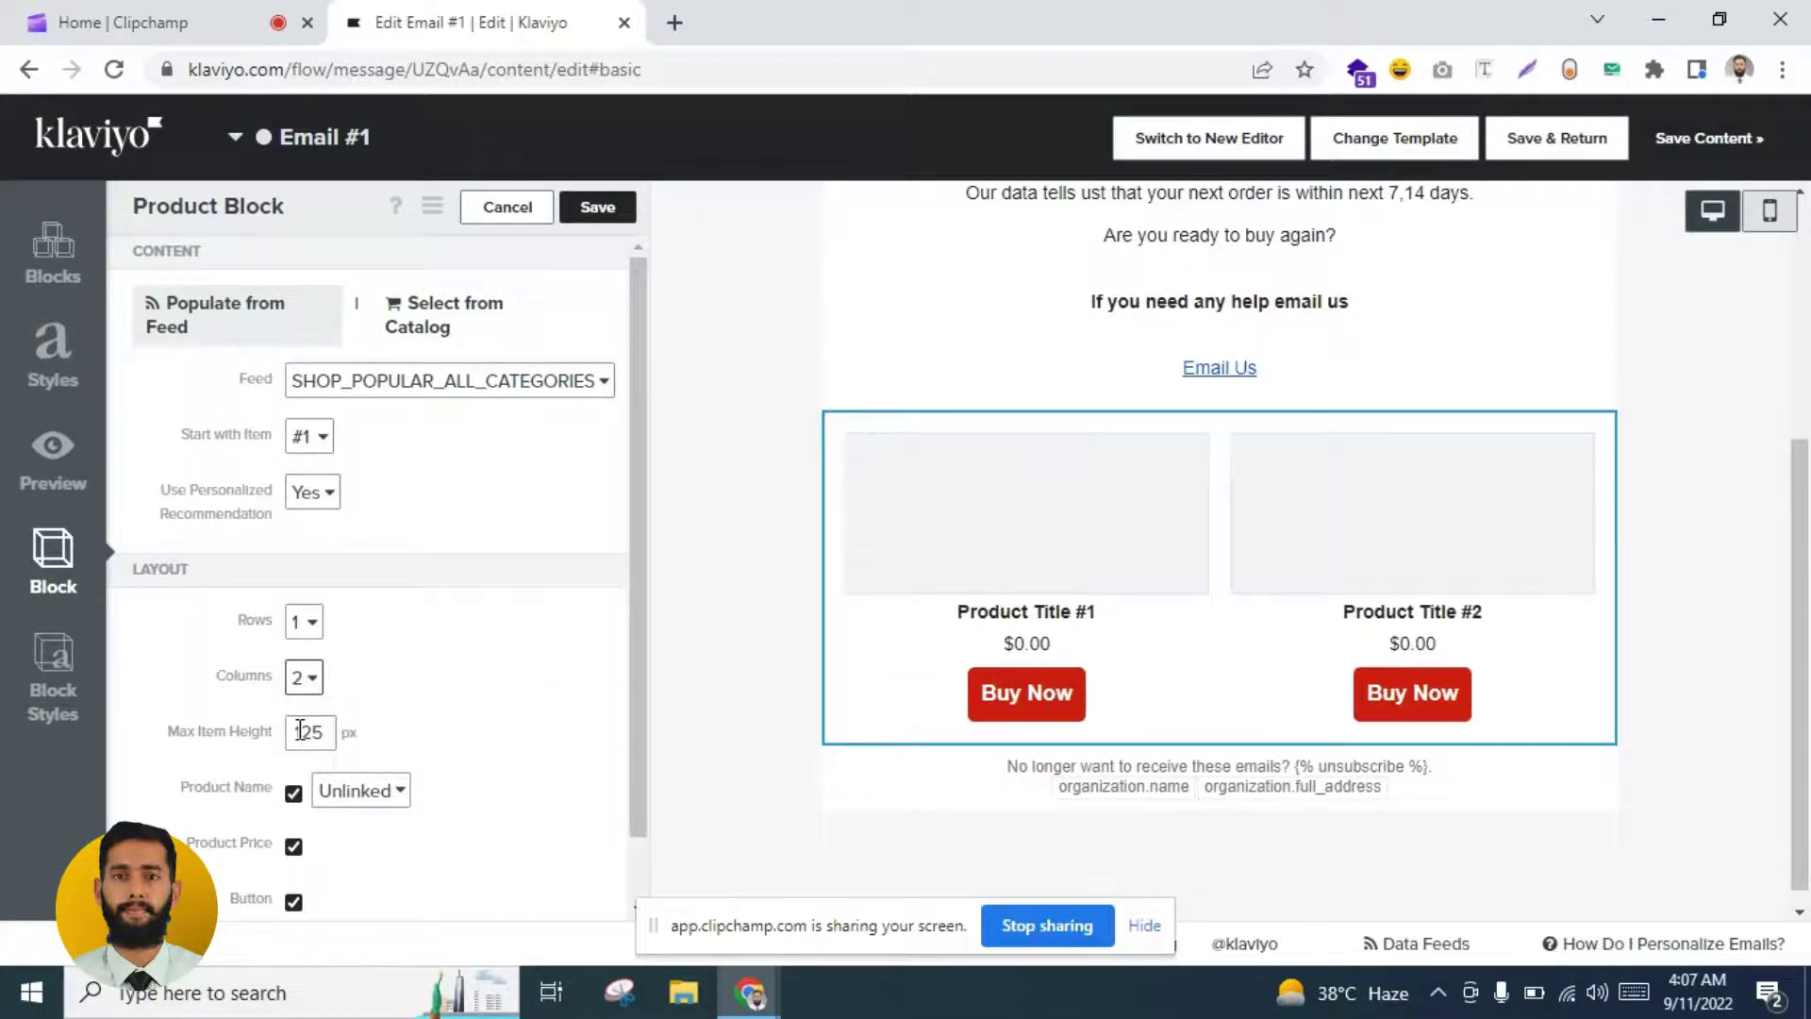
click(302, 623)
click(300, 673)
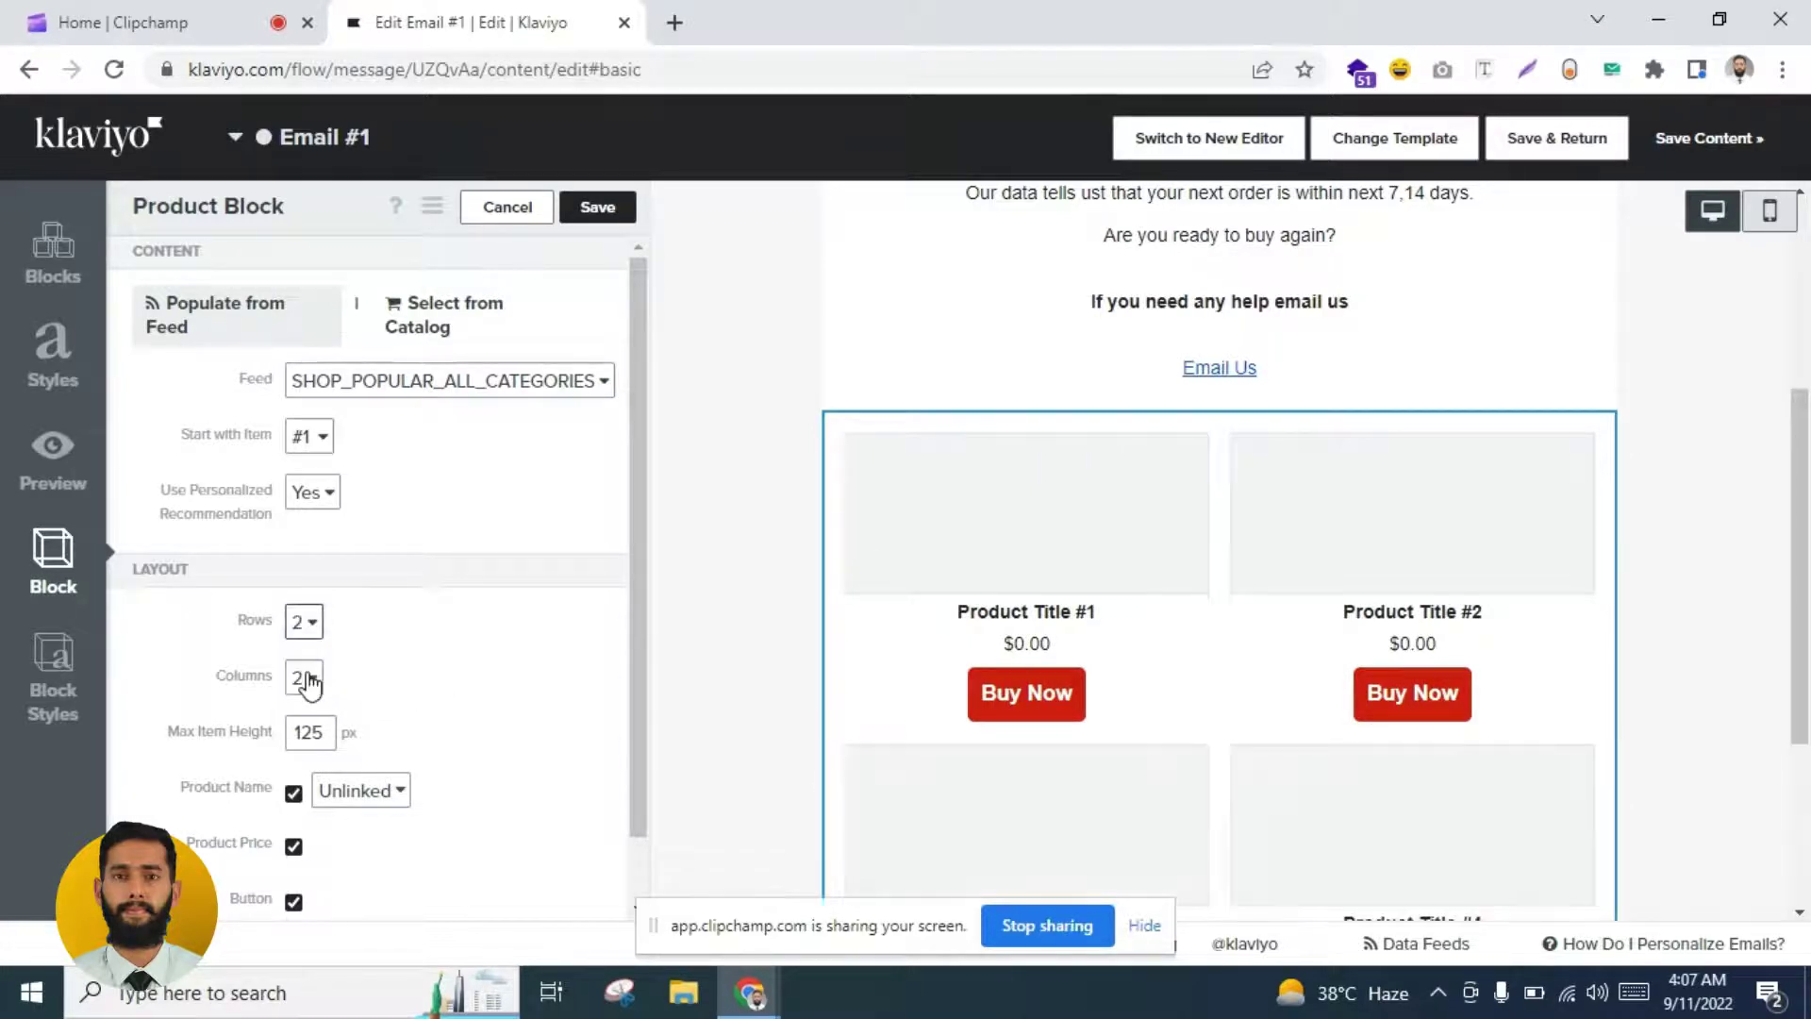
scroll(897, 290, down, 2)
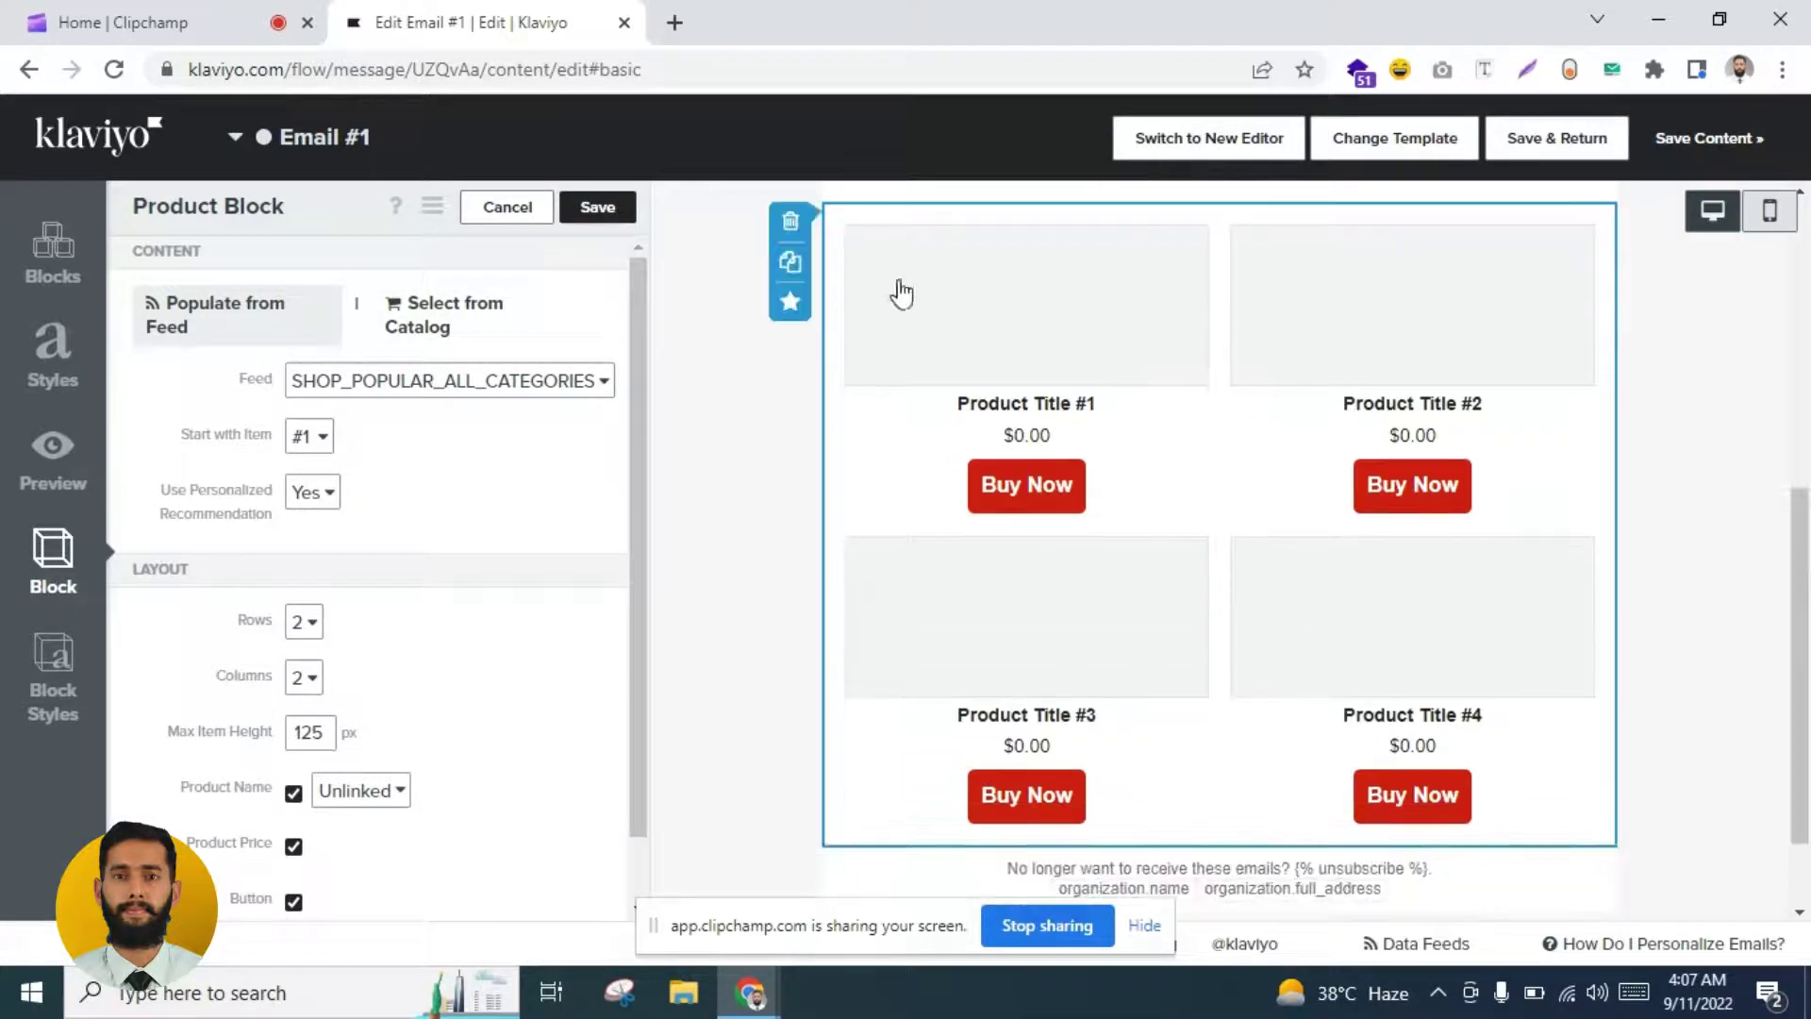
click(598, 210)
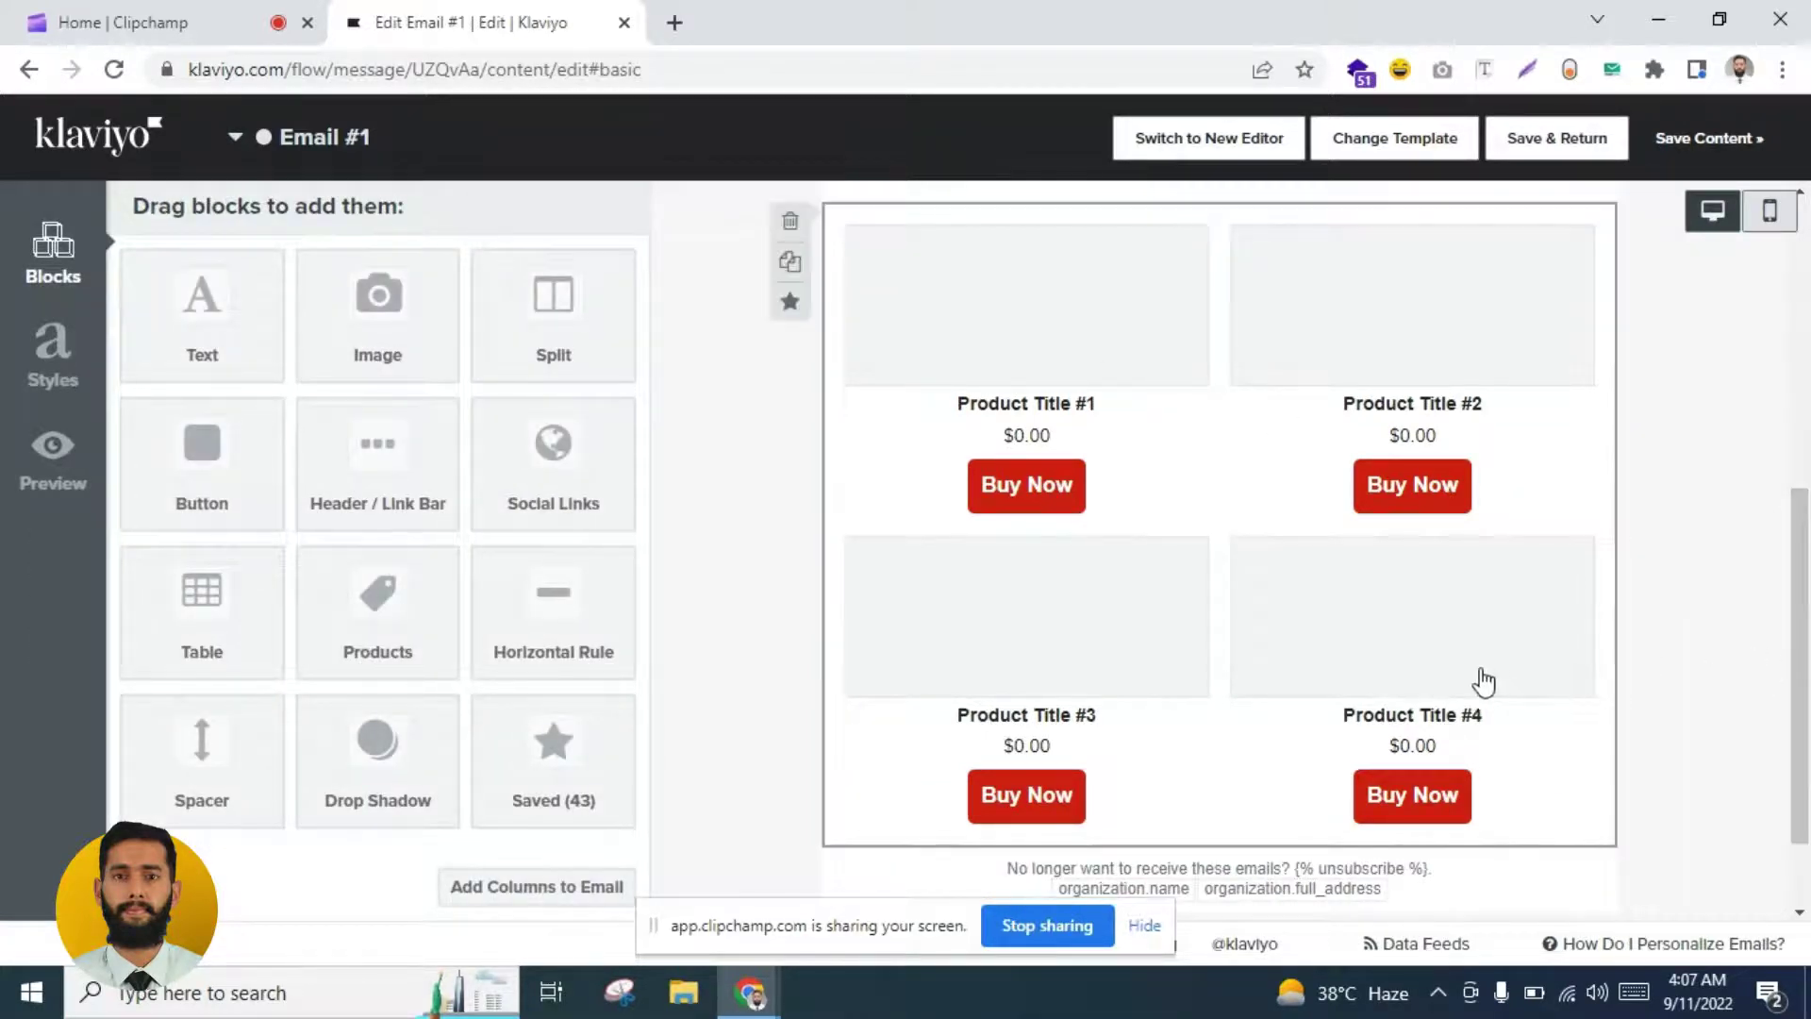
scroll(1807, 769, down, 2)
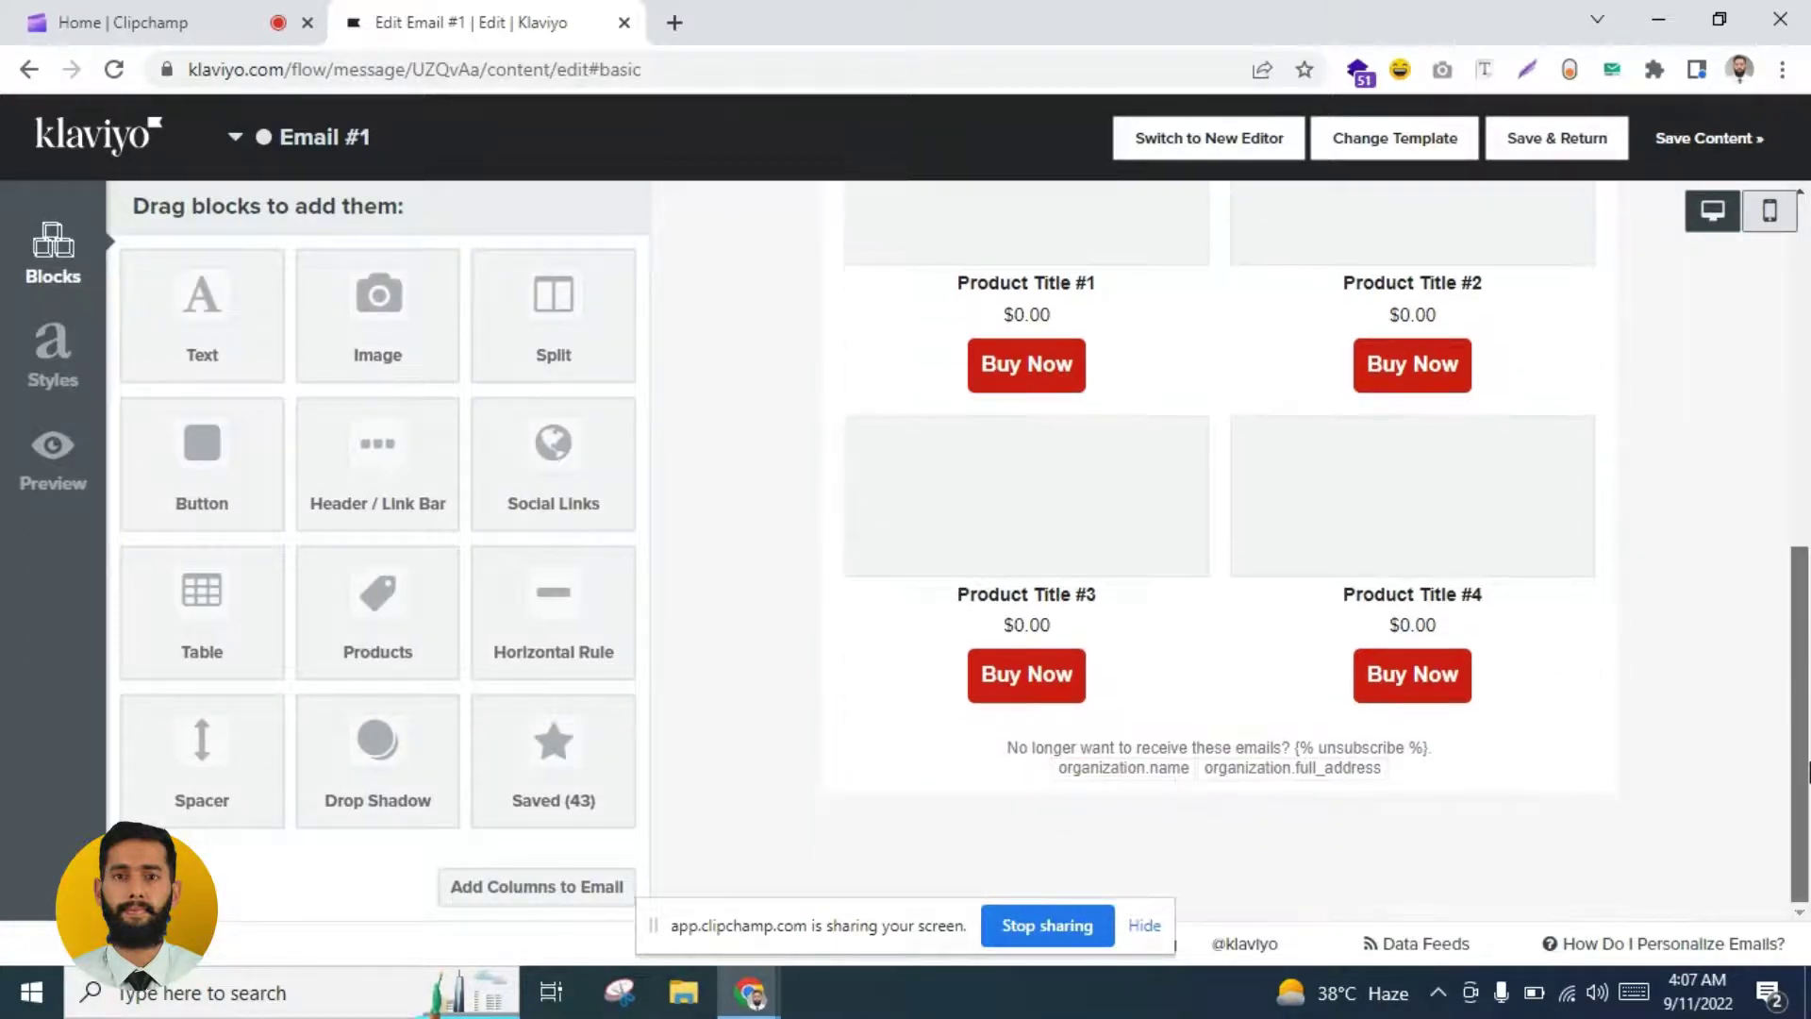
scroll(1807, 771, up, 4)
scroll(1807, 599, up, 8)
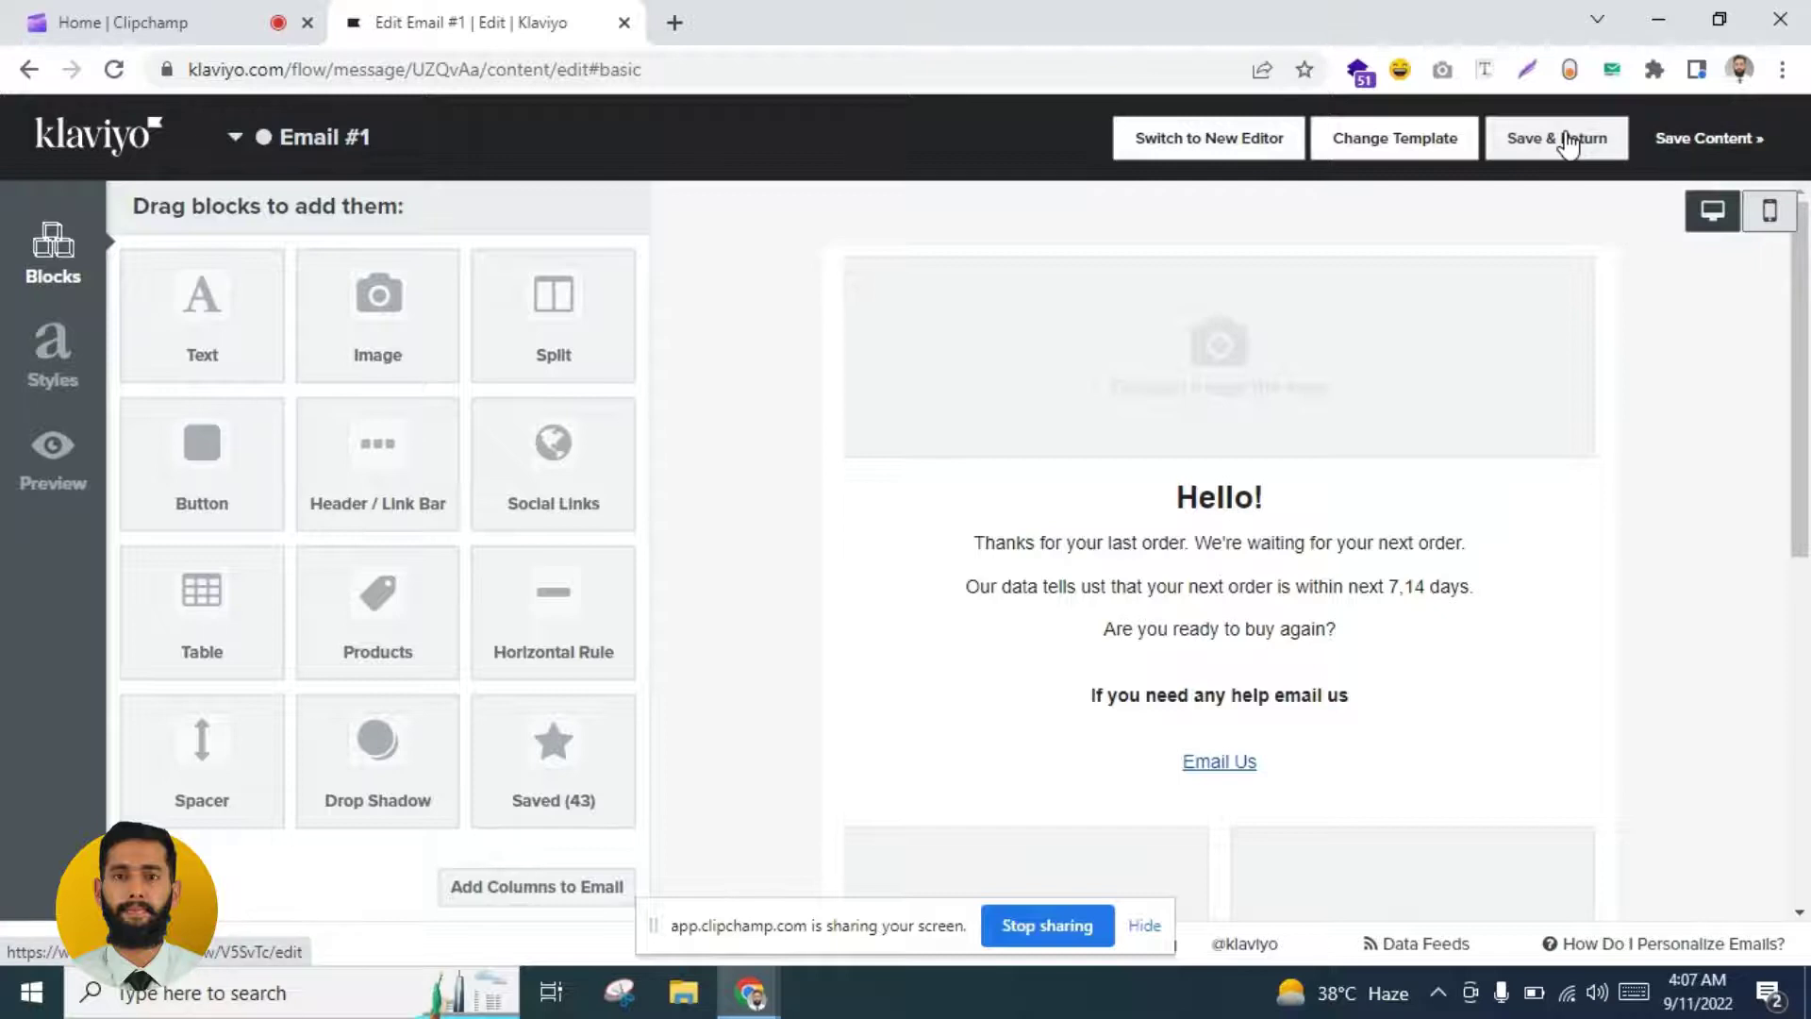
Step: Minimize the browser and open next purchase email 1.png from the desktop
click(1657, 19)
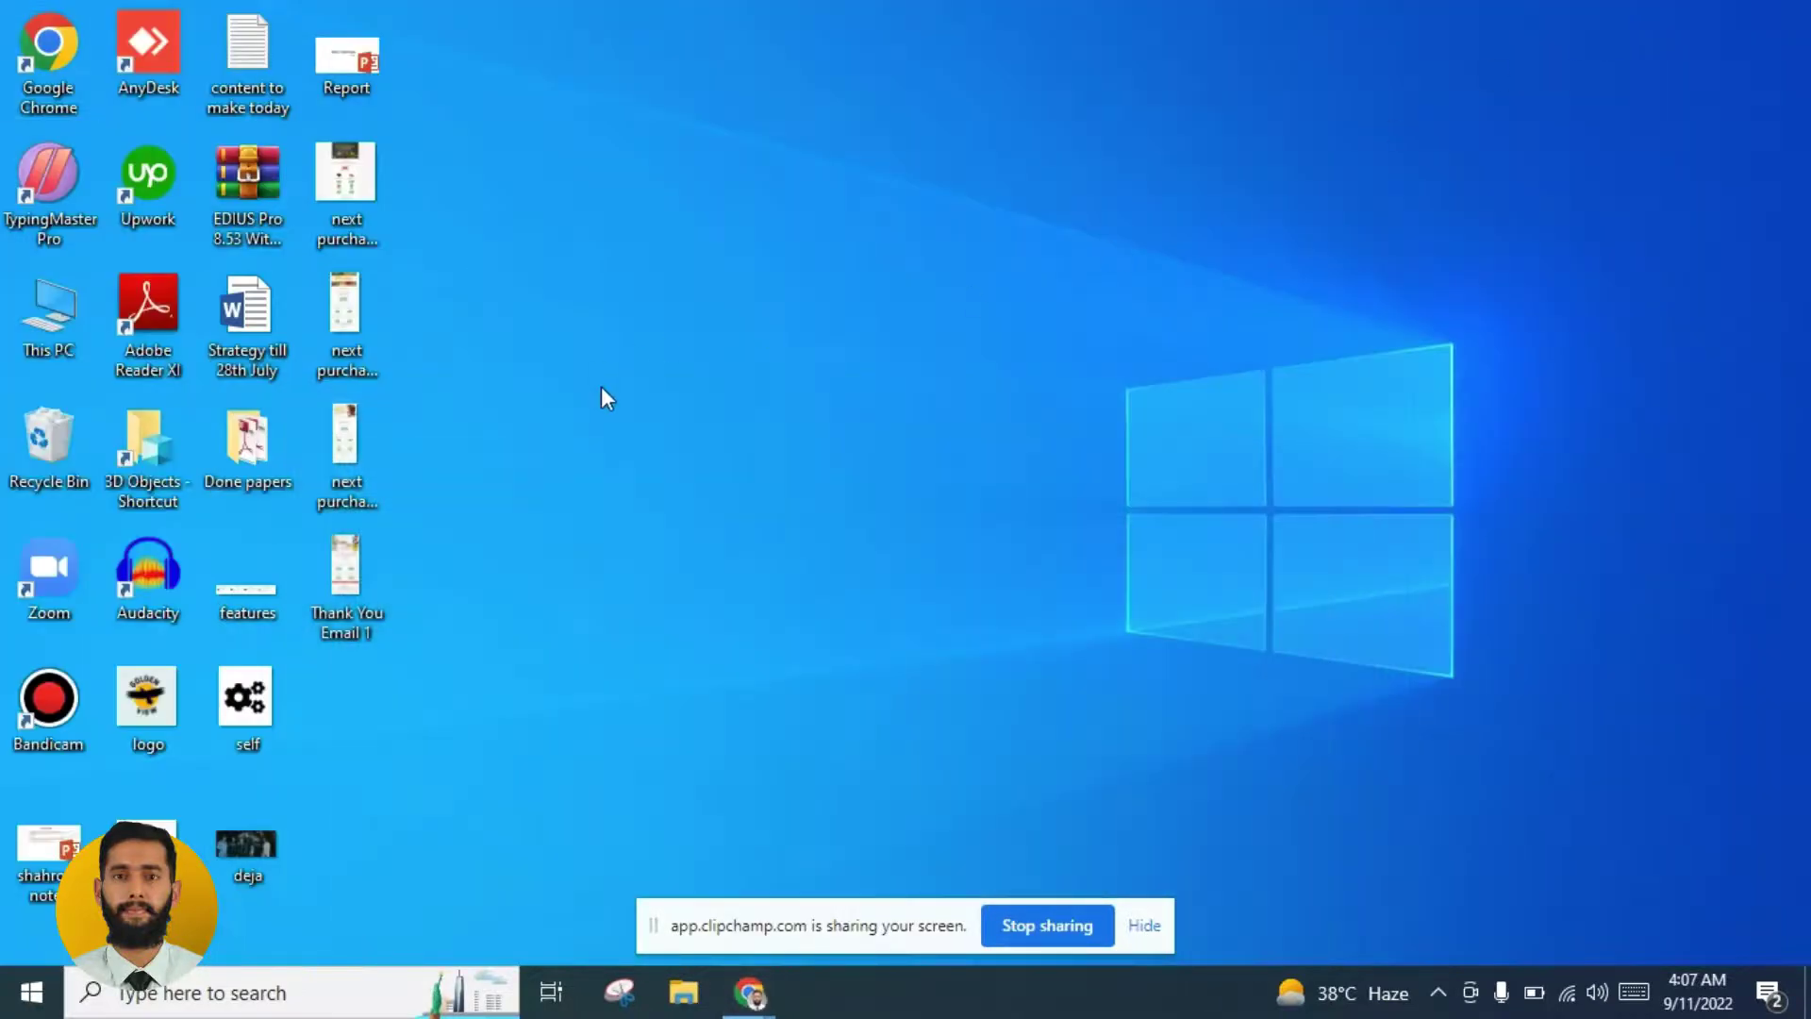
double_click(353, 315)
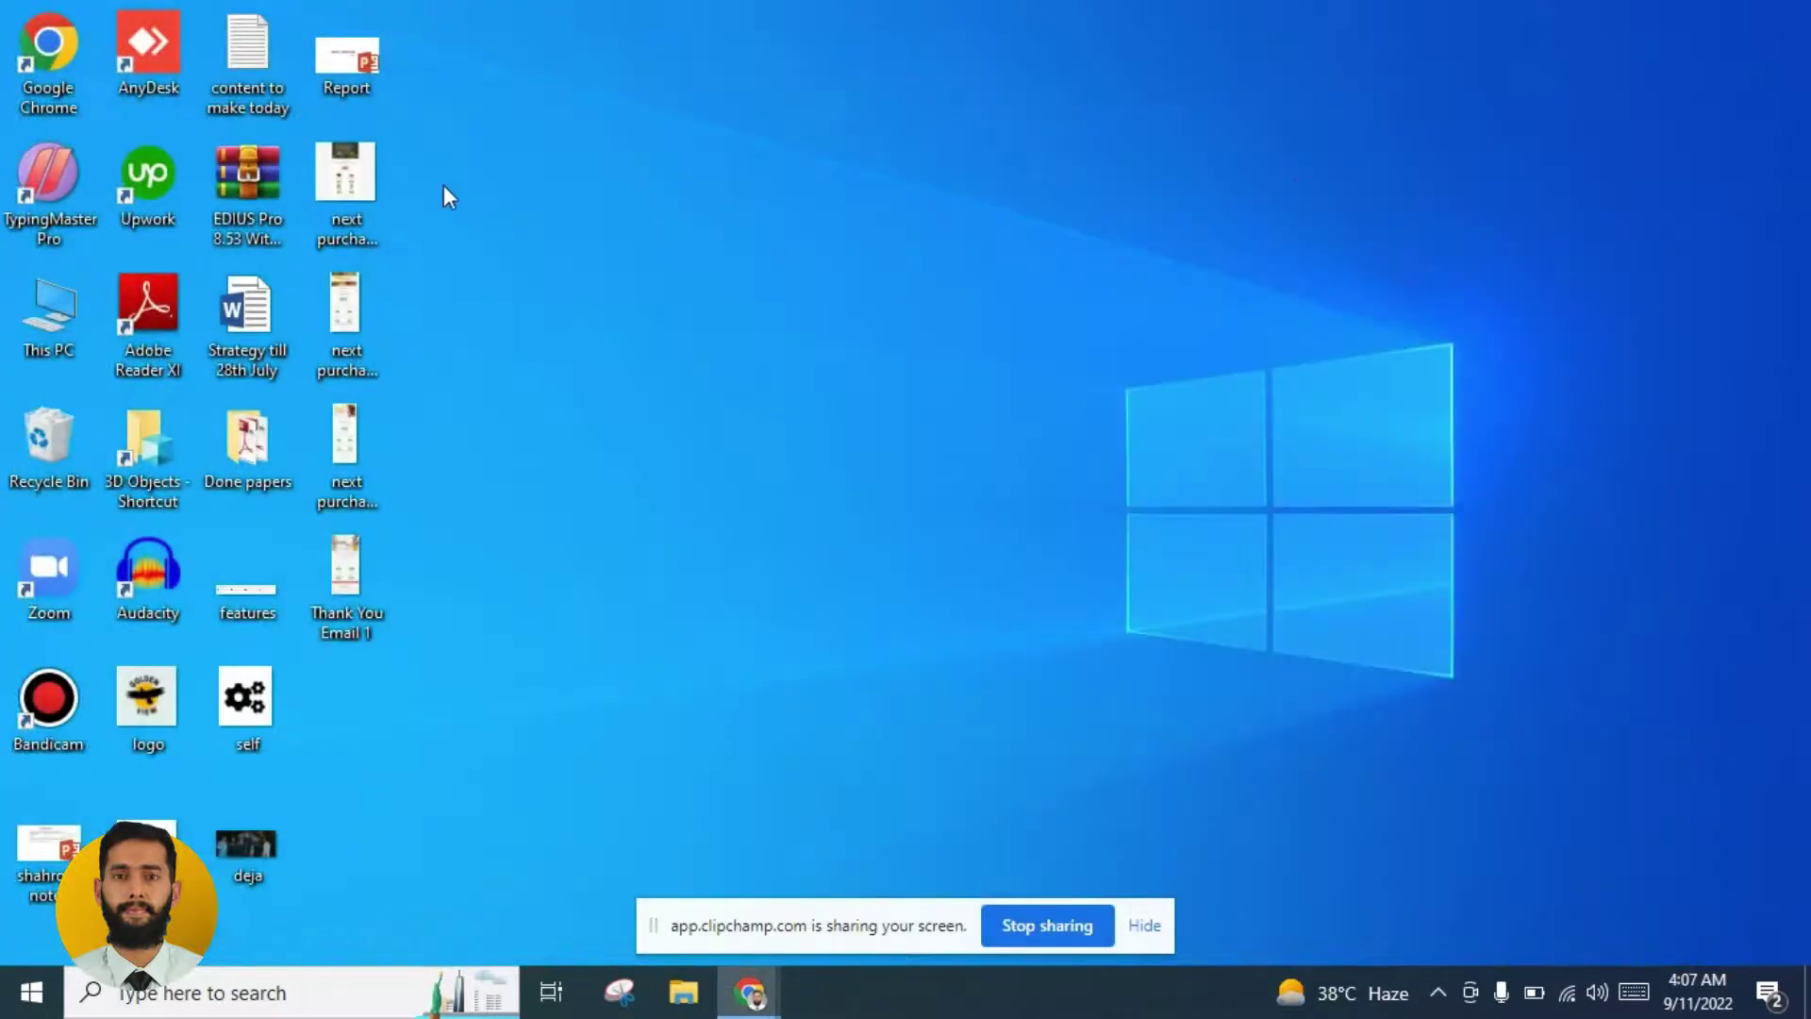
double_click(377, 187)
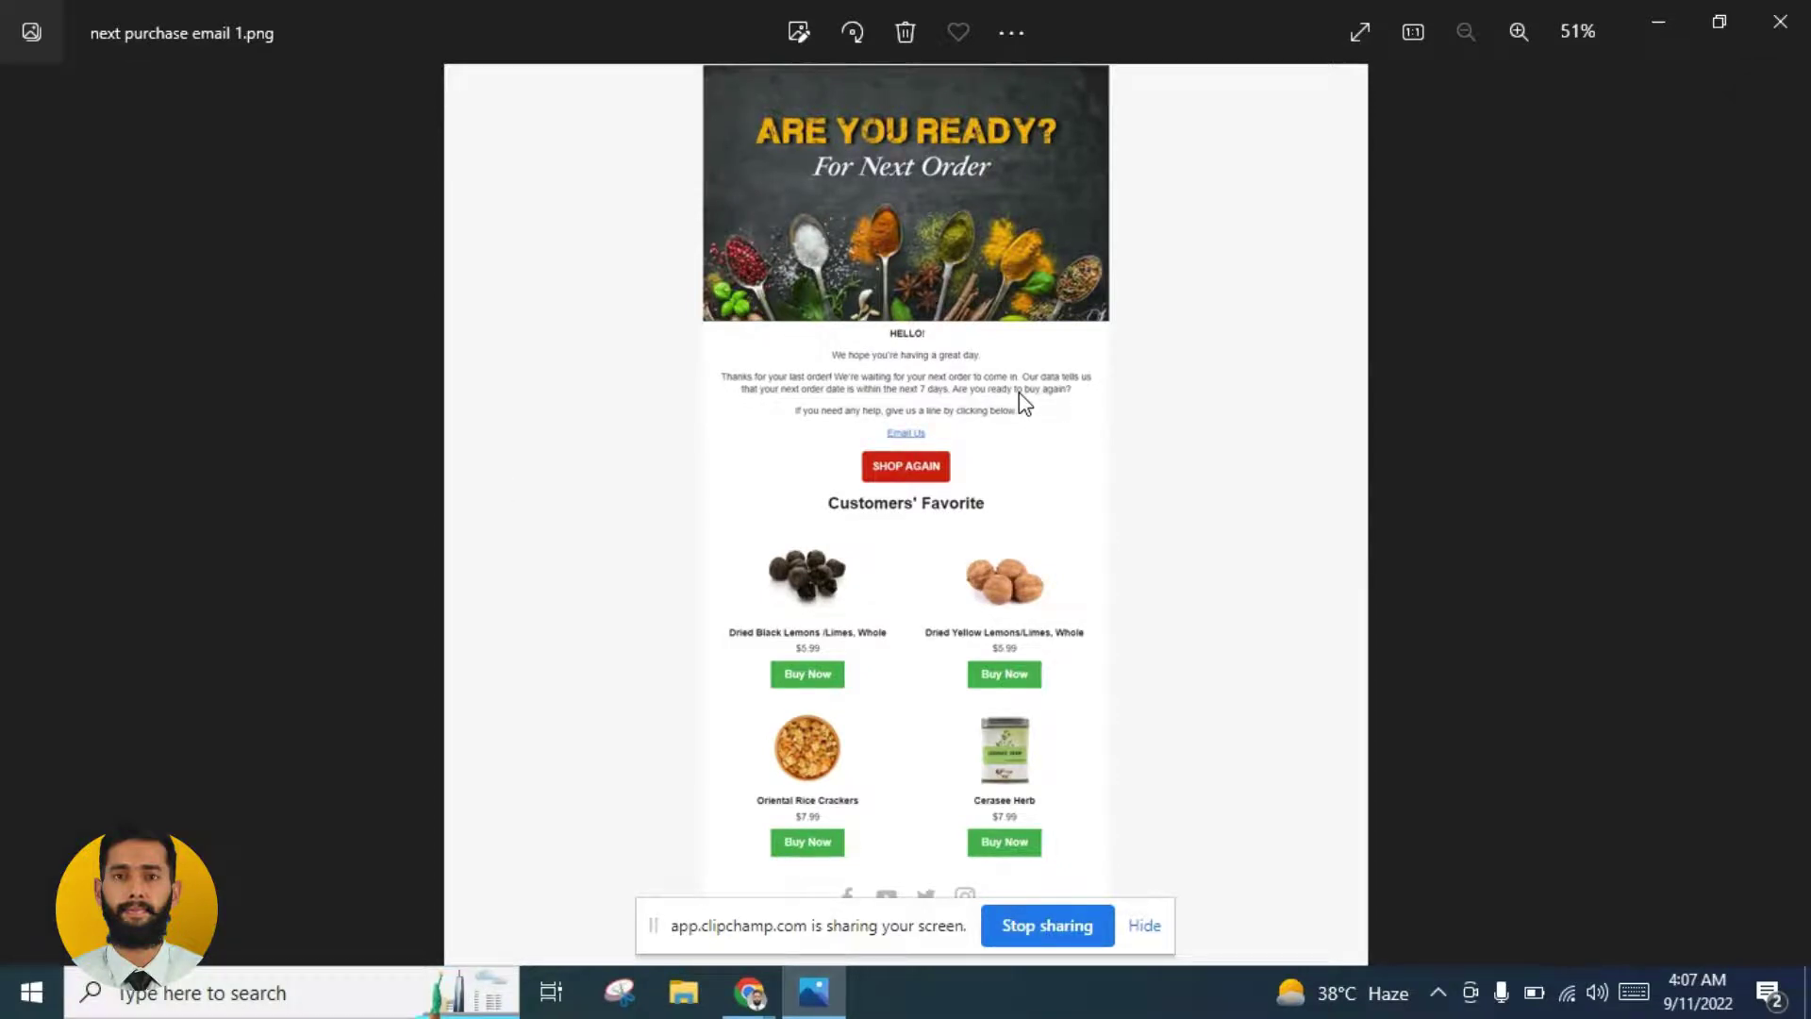
Step: Zoom and pan through the reference design, then minimize Photos
scroll(921, 404, up, 3)
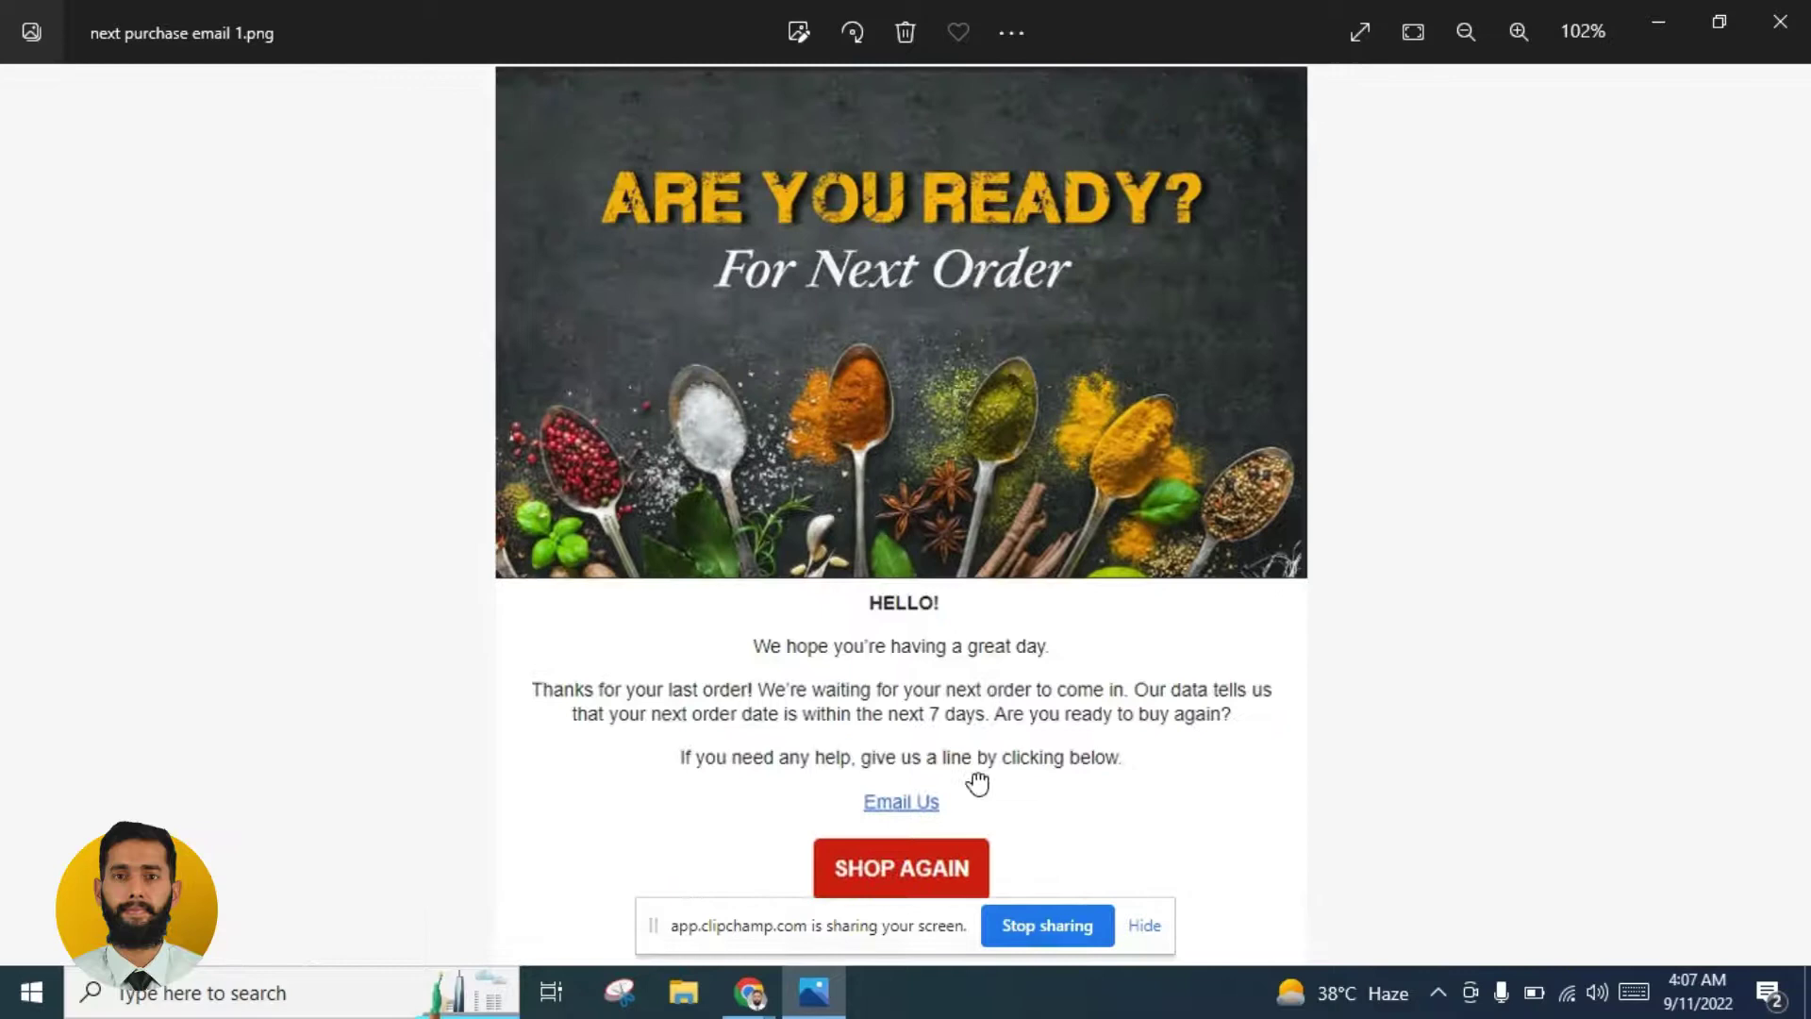
scroll(977, 783, down, 2)
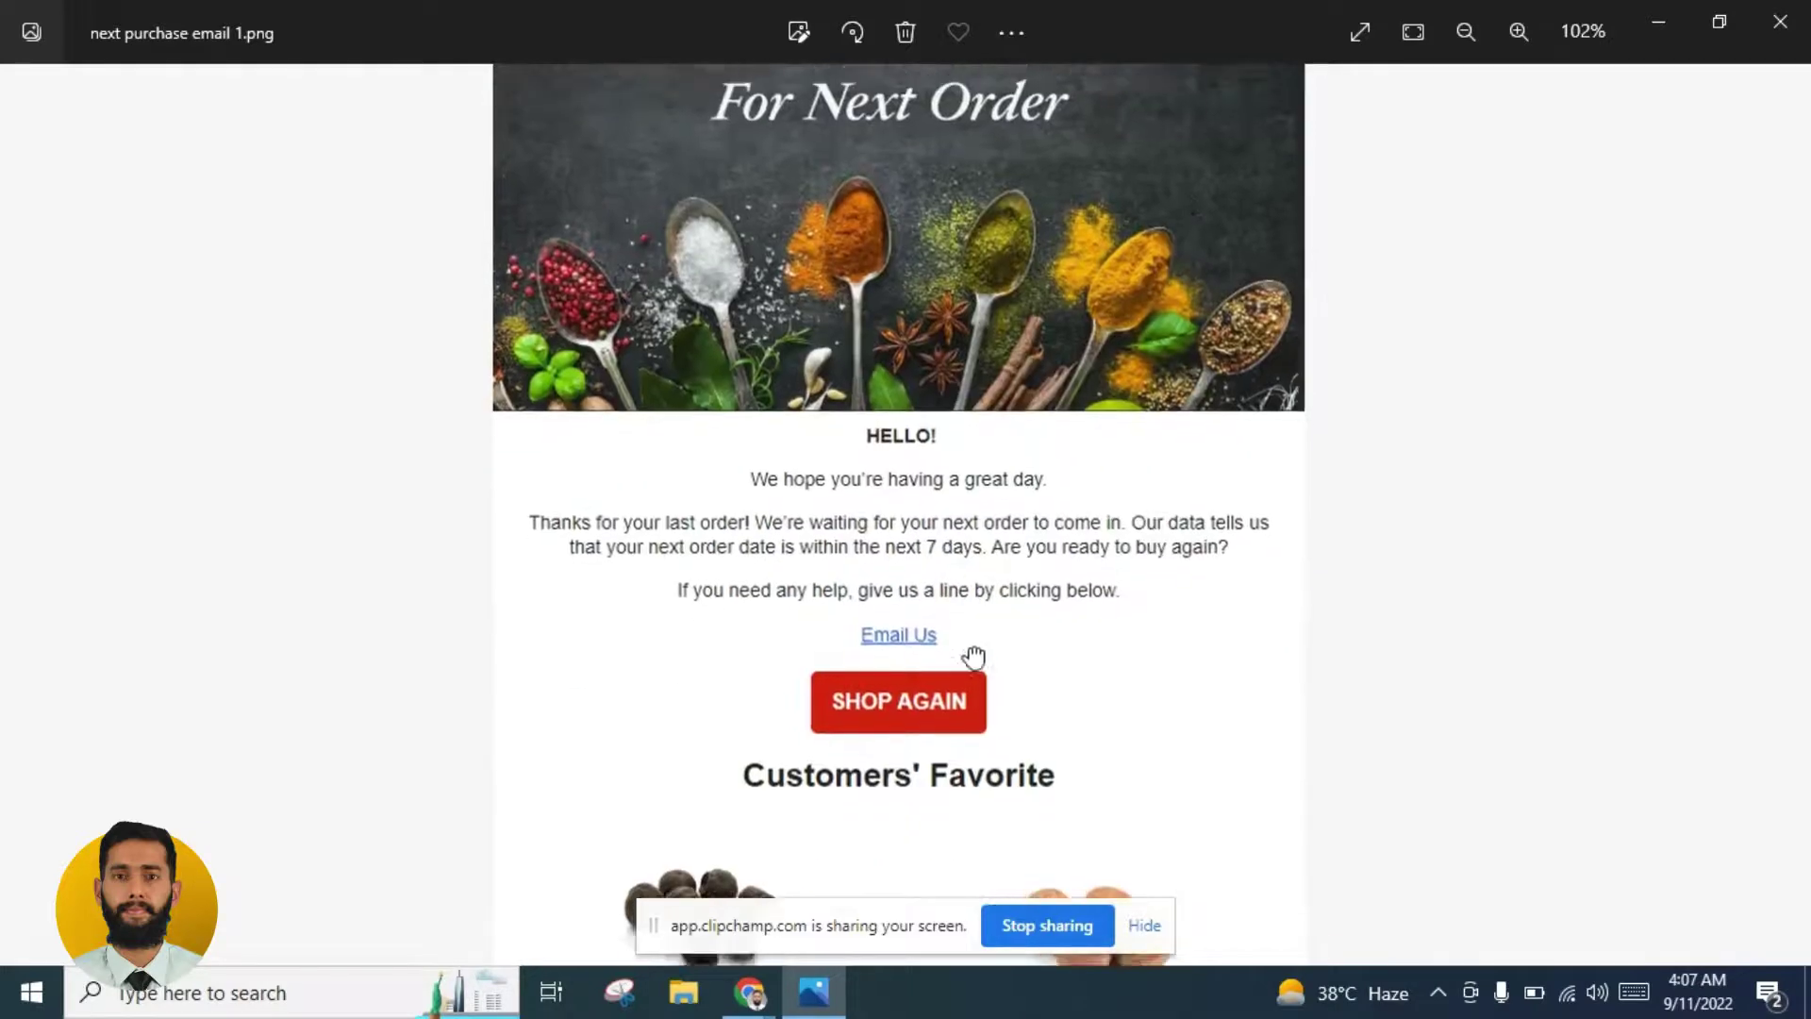
scroll(970, 655, up, 2)
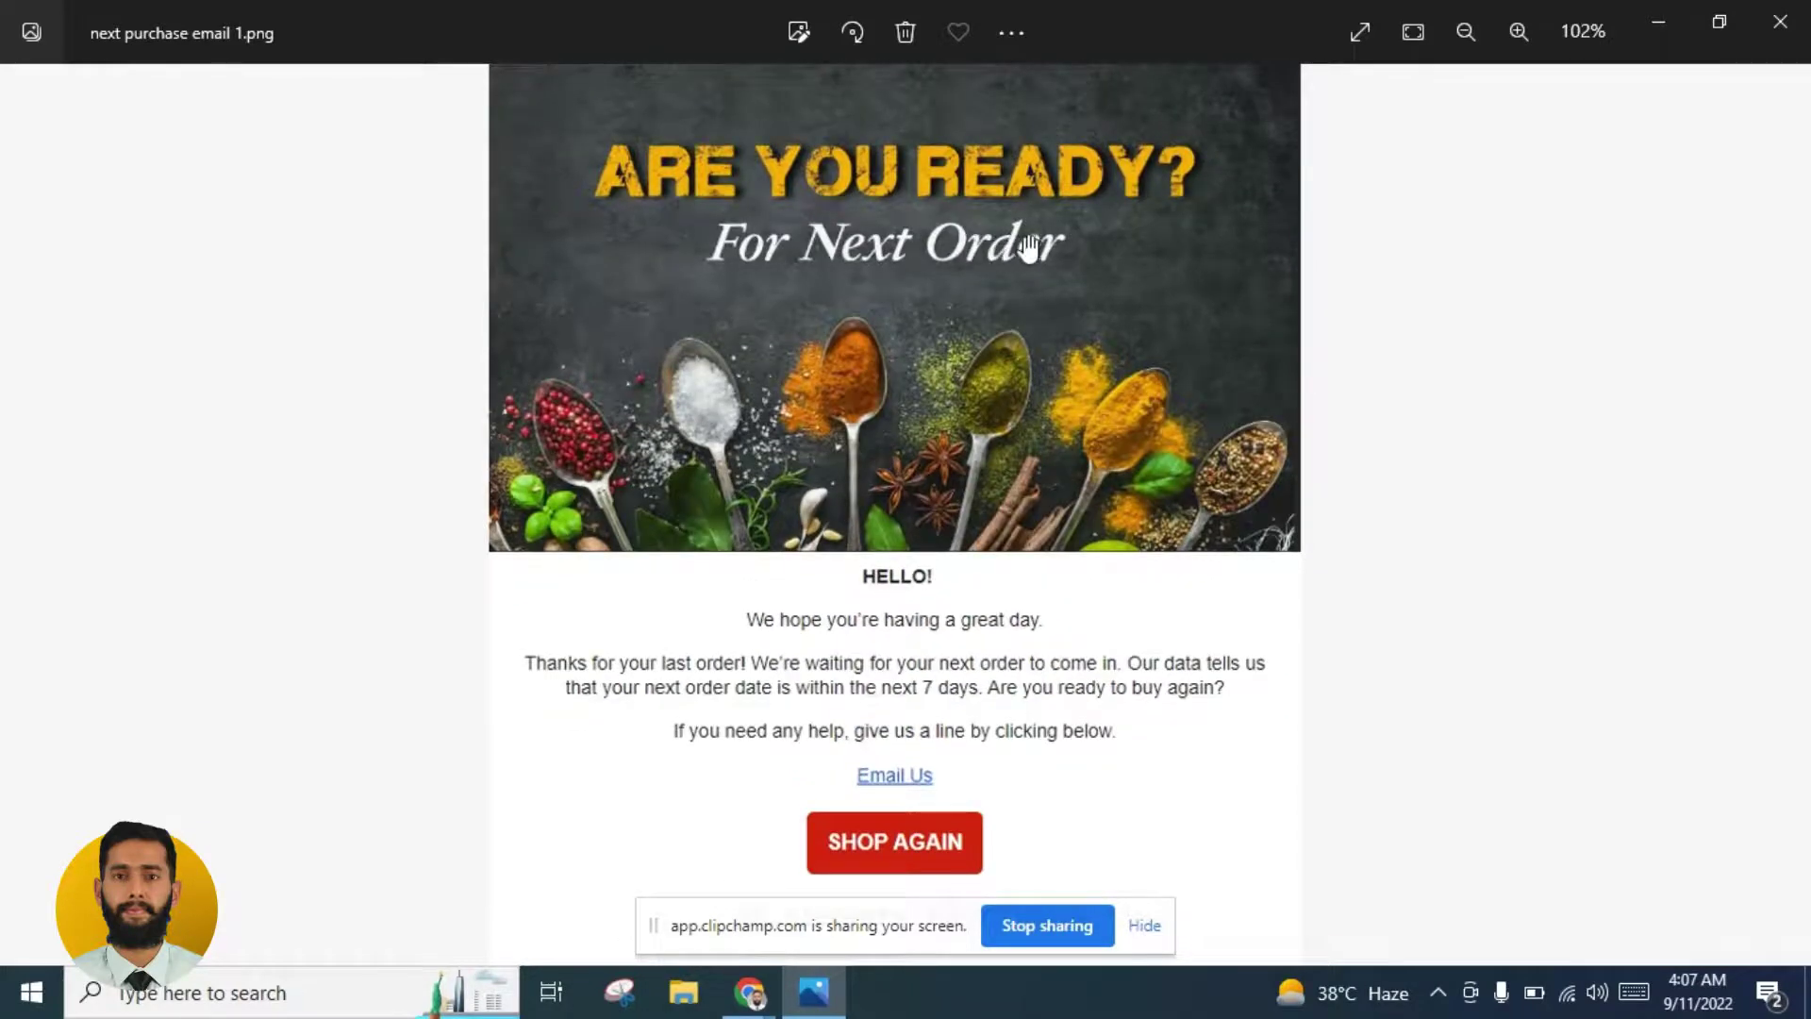
scroll(998, 509, down, 3)
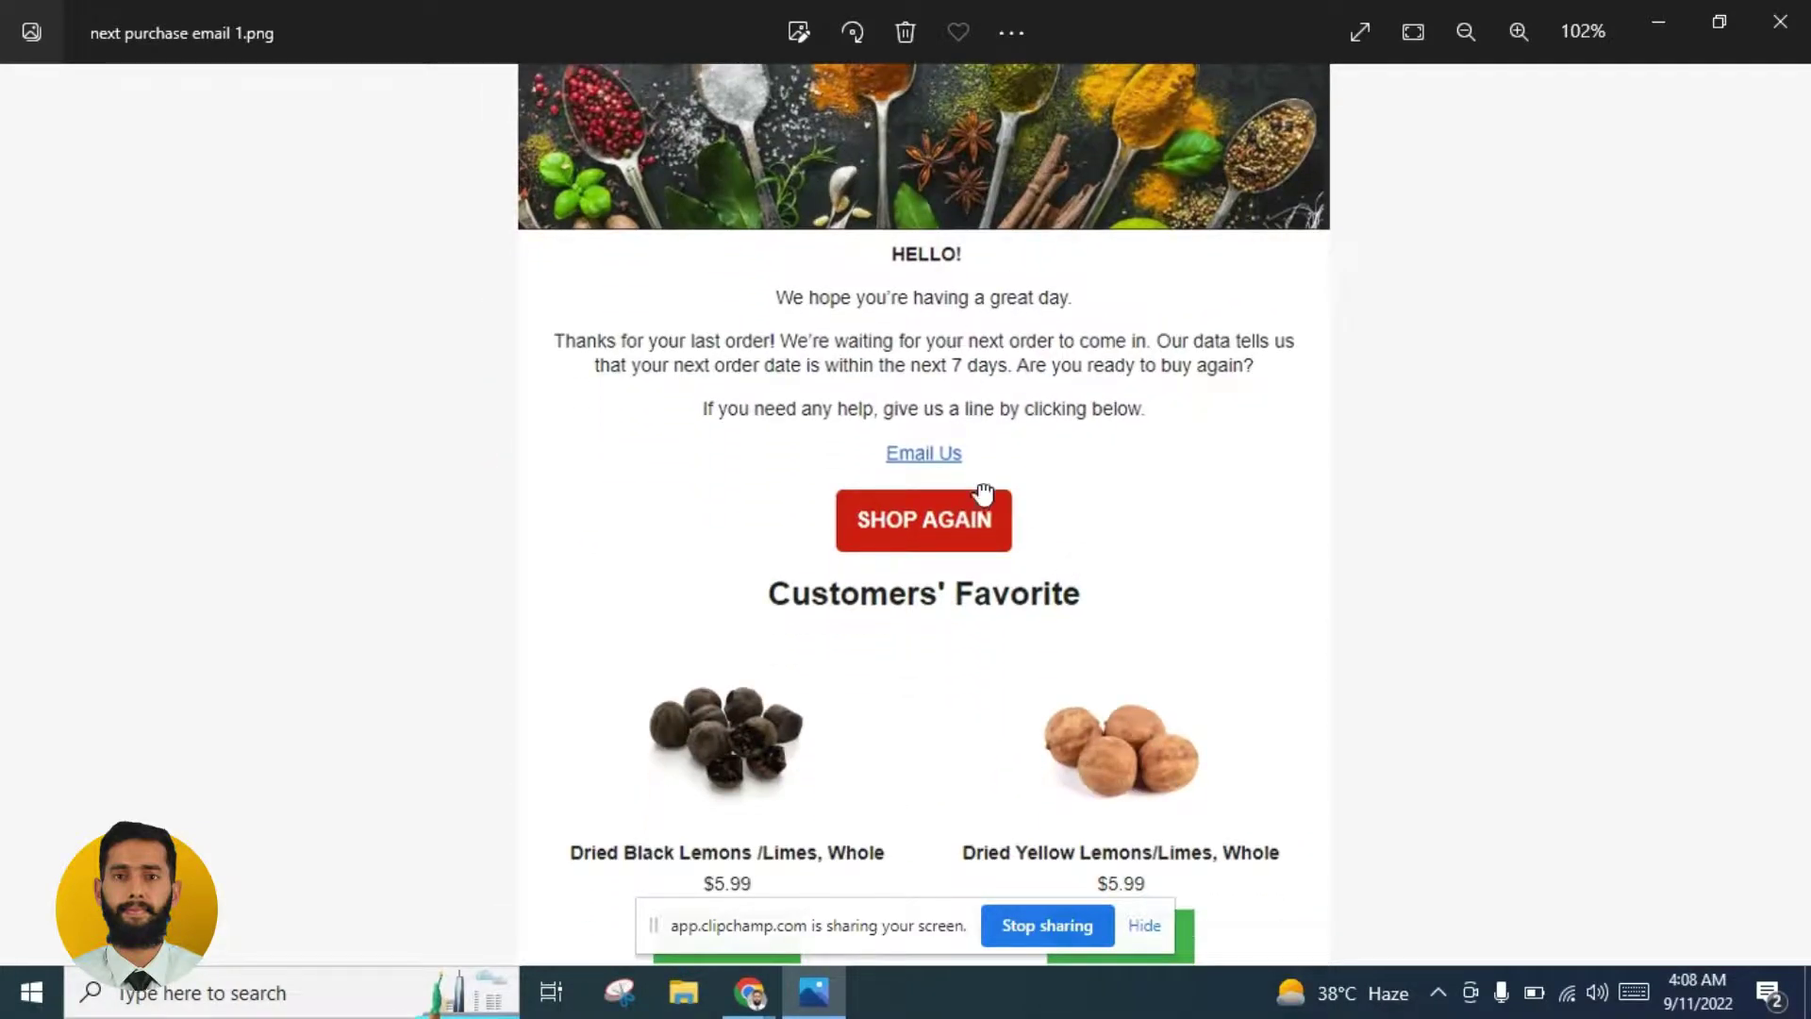
scroll(986, 485, down, 3)
scroll(903, 176, down, 2)
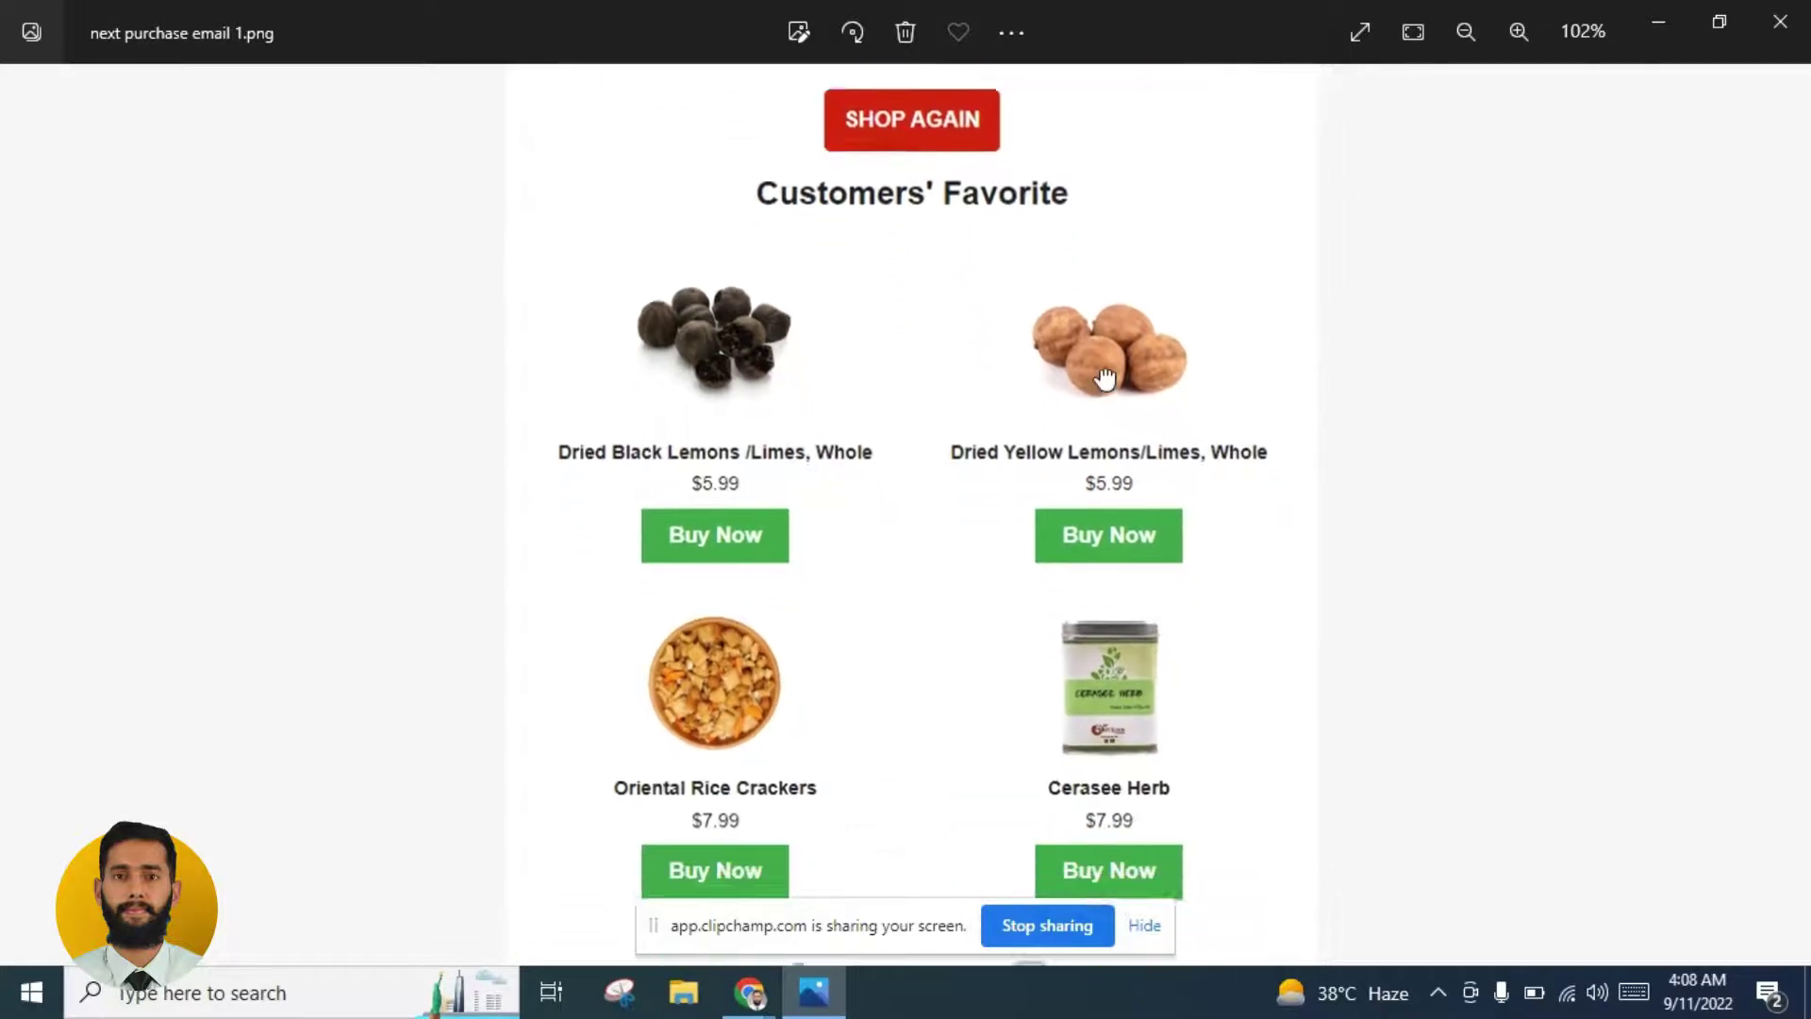
drag(1051, 271, 1101, 631)
scroll(1471, 541, up, 5)
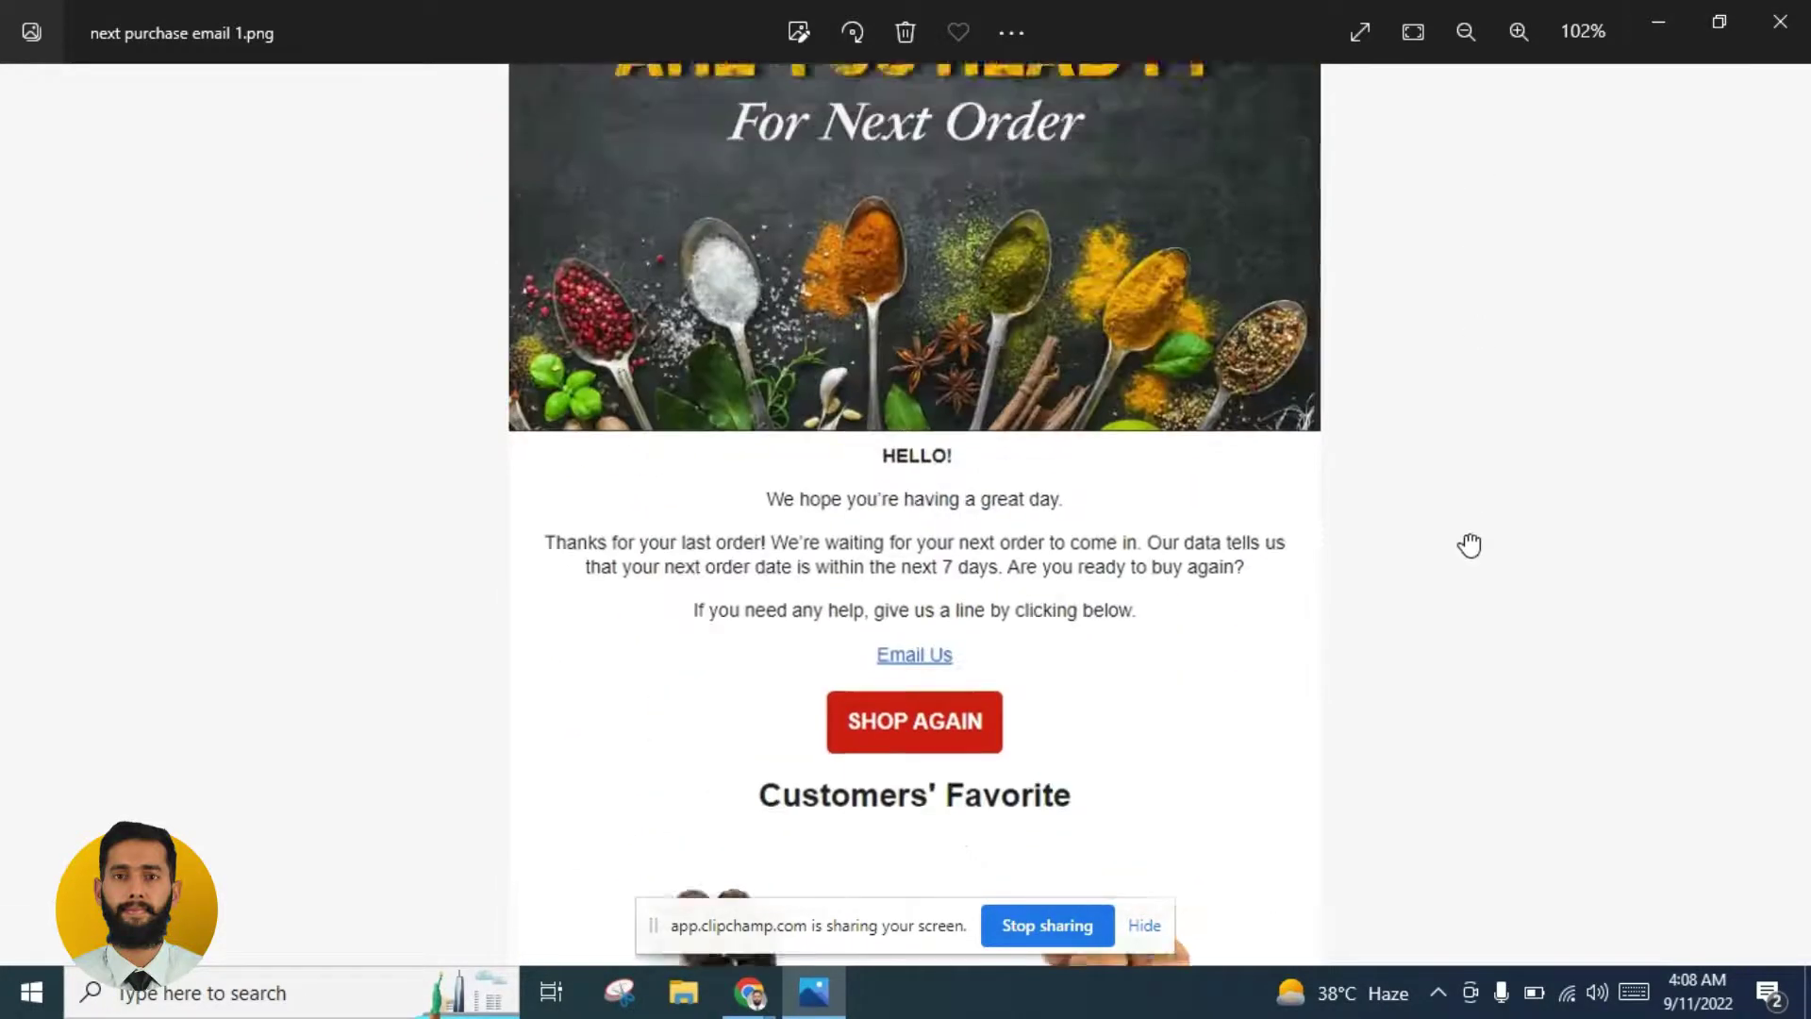
scroll(1415, 408, down, 3)
scroll(1409, 408, down, 5)
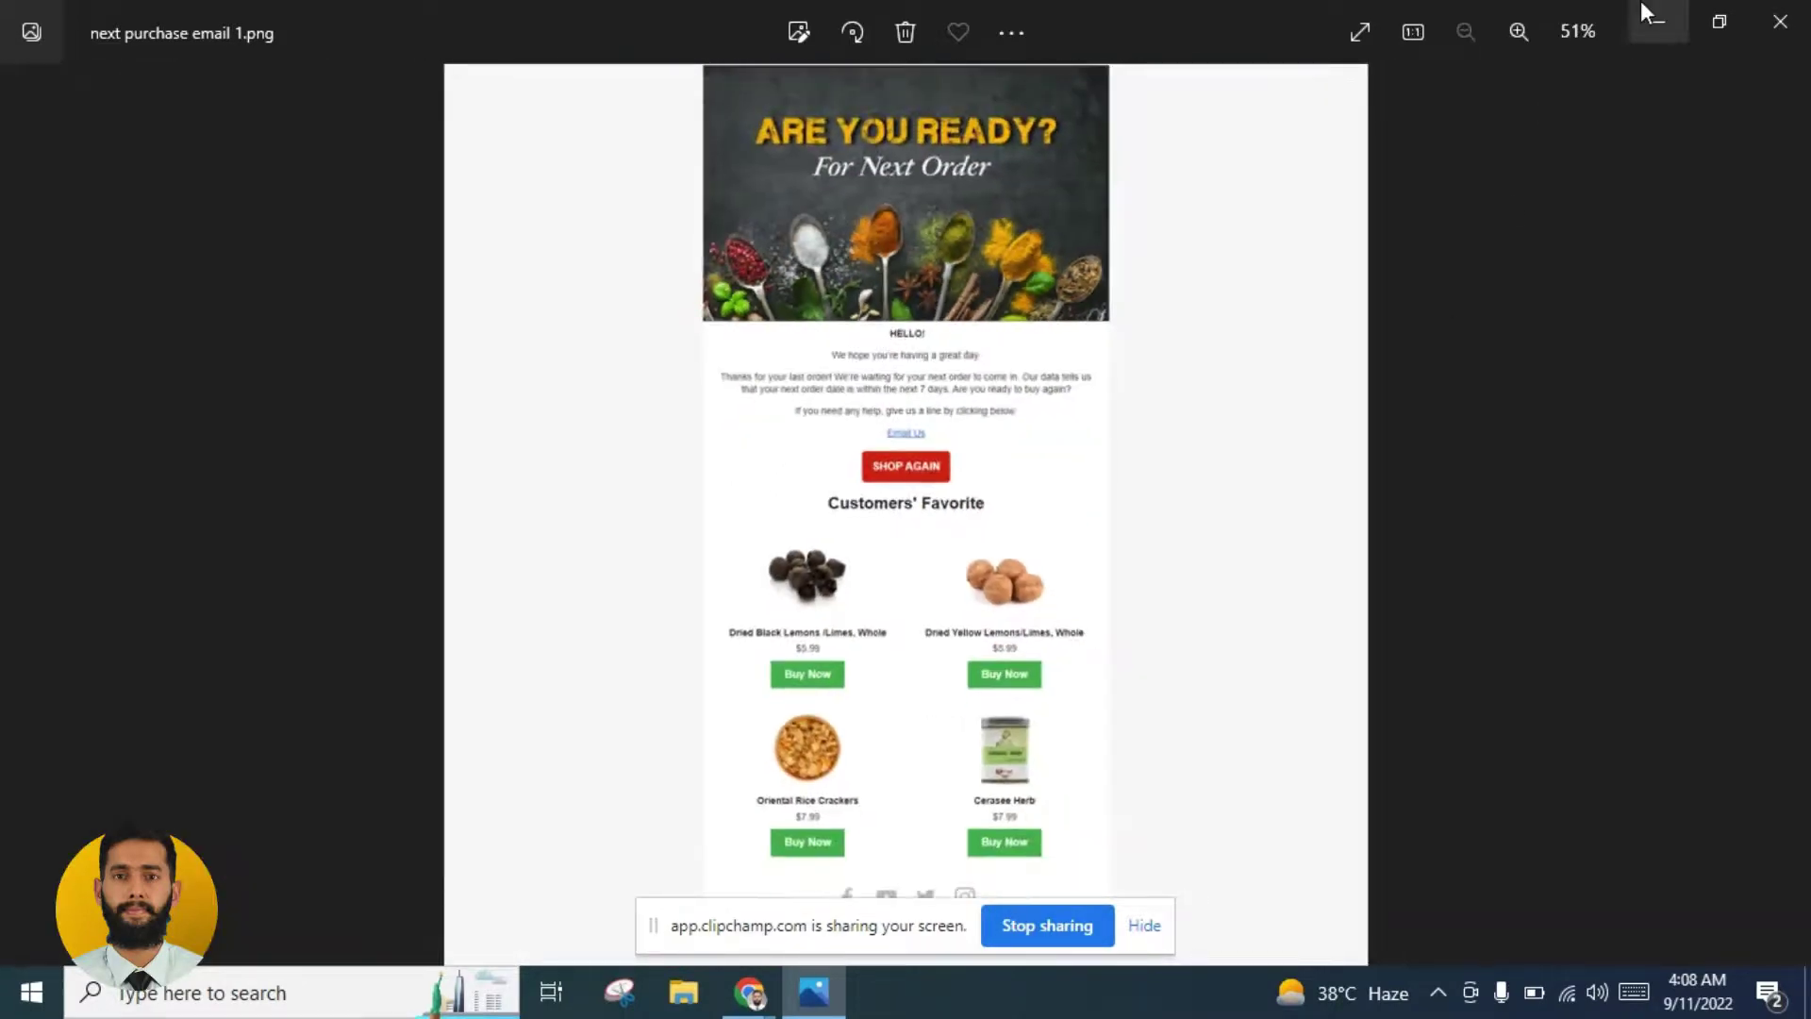
click(1653, 16)
Step: Return to the Klaviyo flow and close Email #1's settings panel
mouse_move(775, 1002)
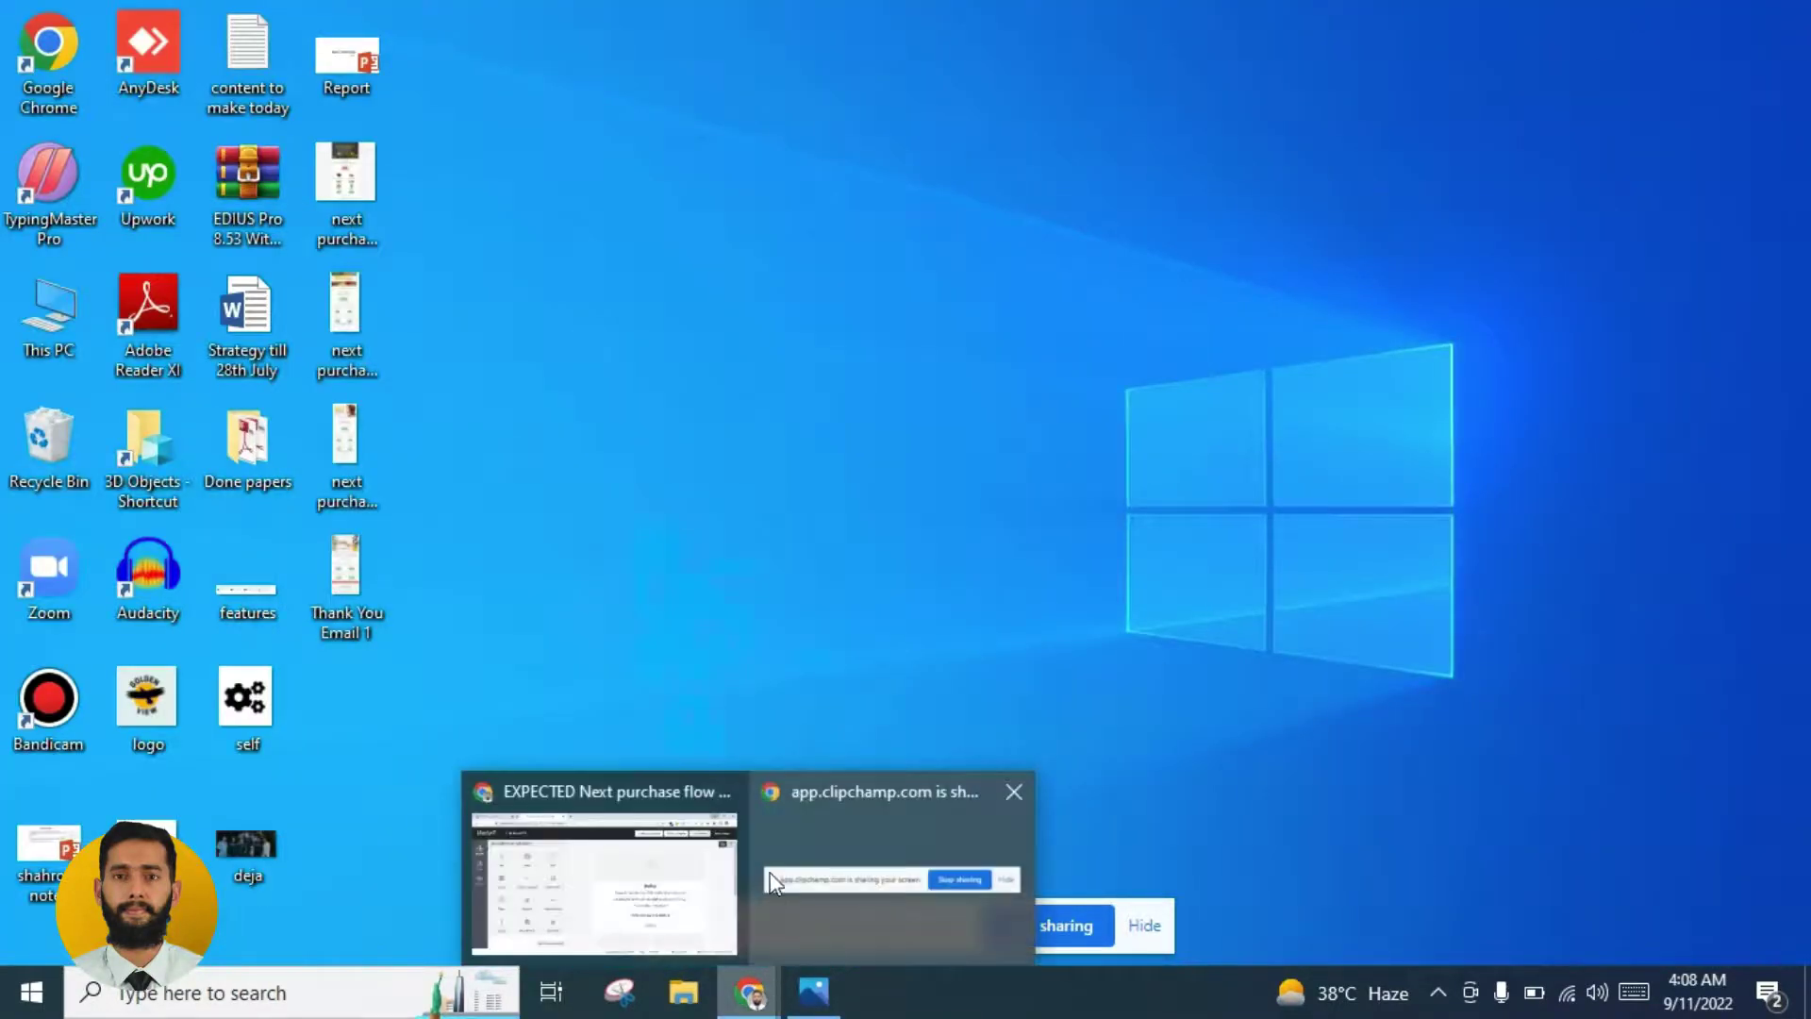
click(670, 873)
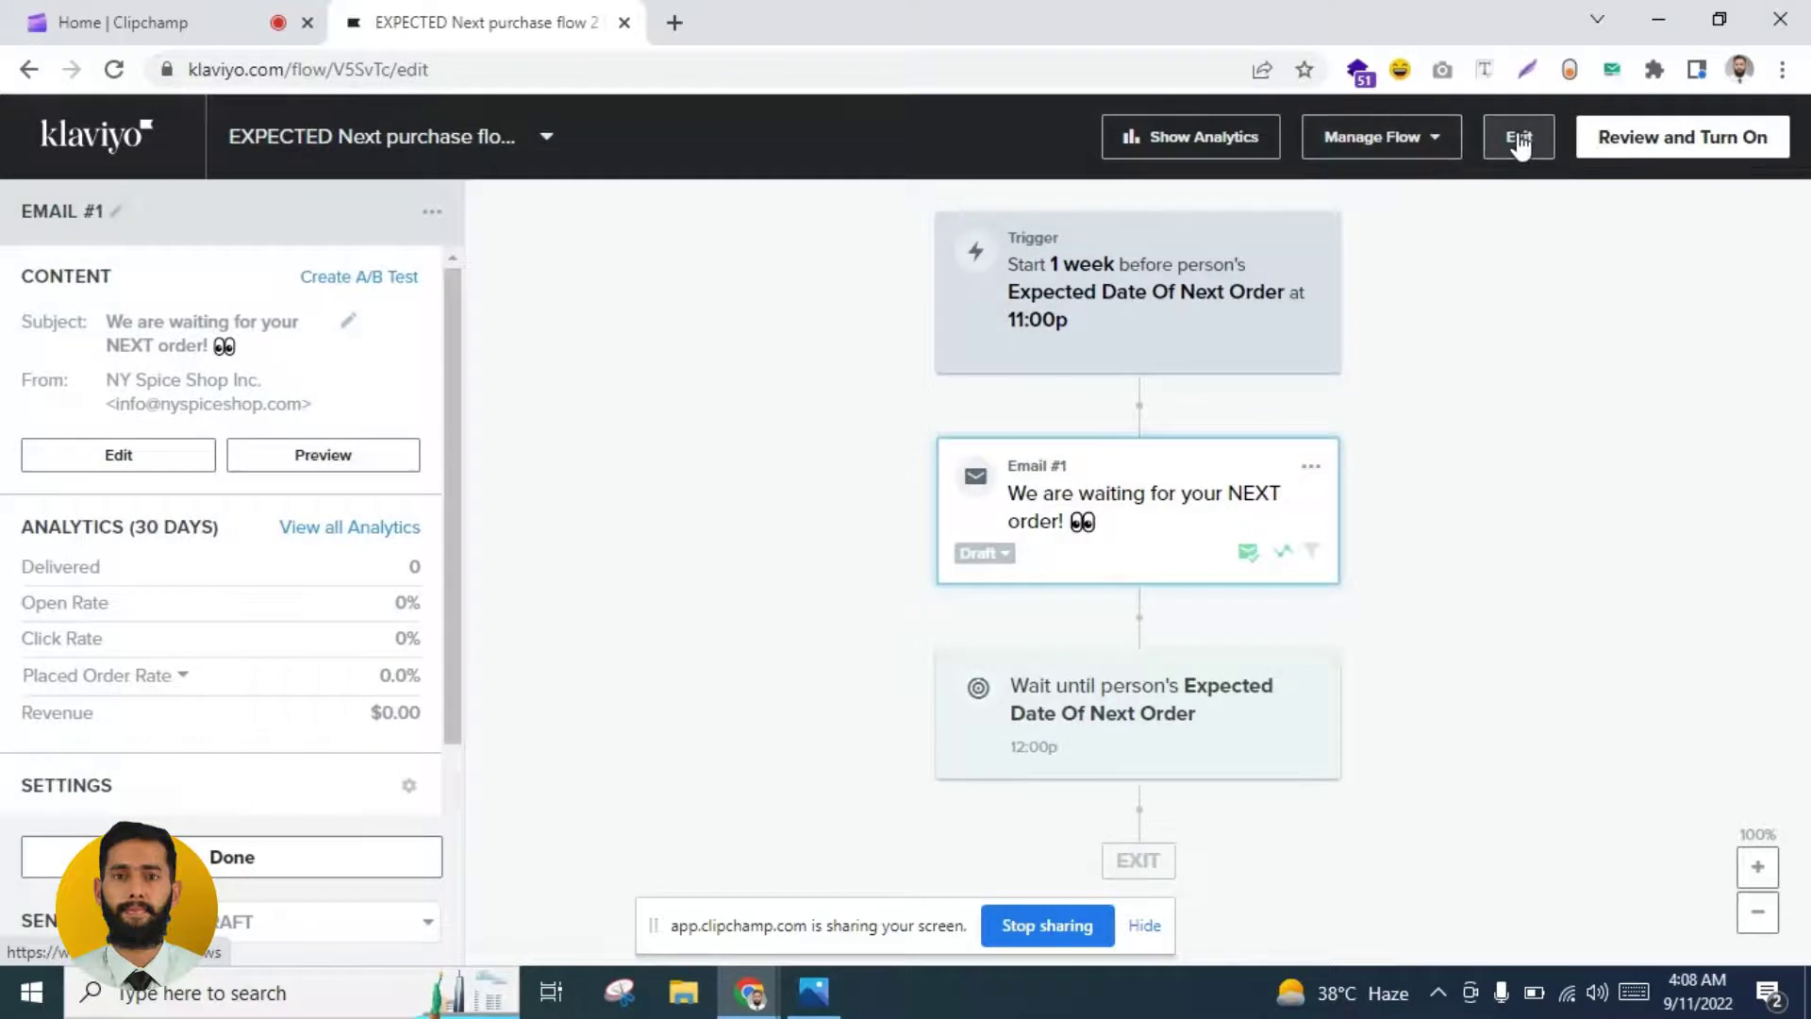
click(1519, 140)
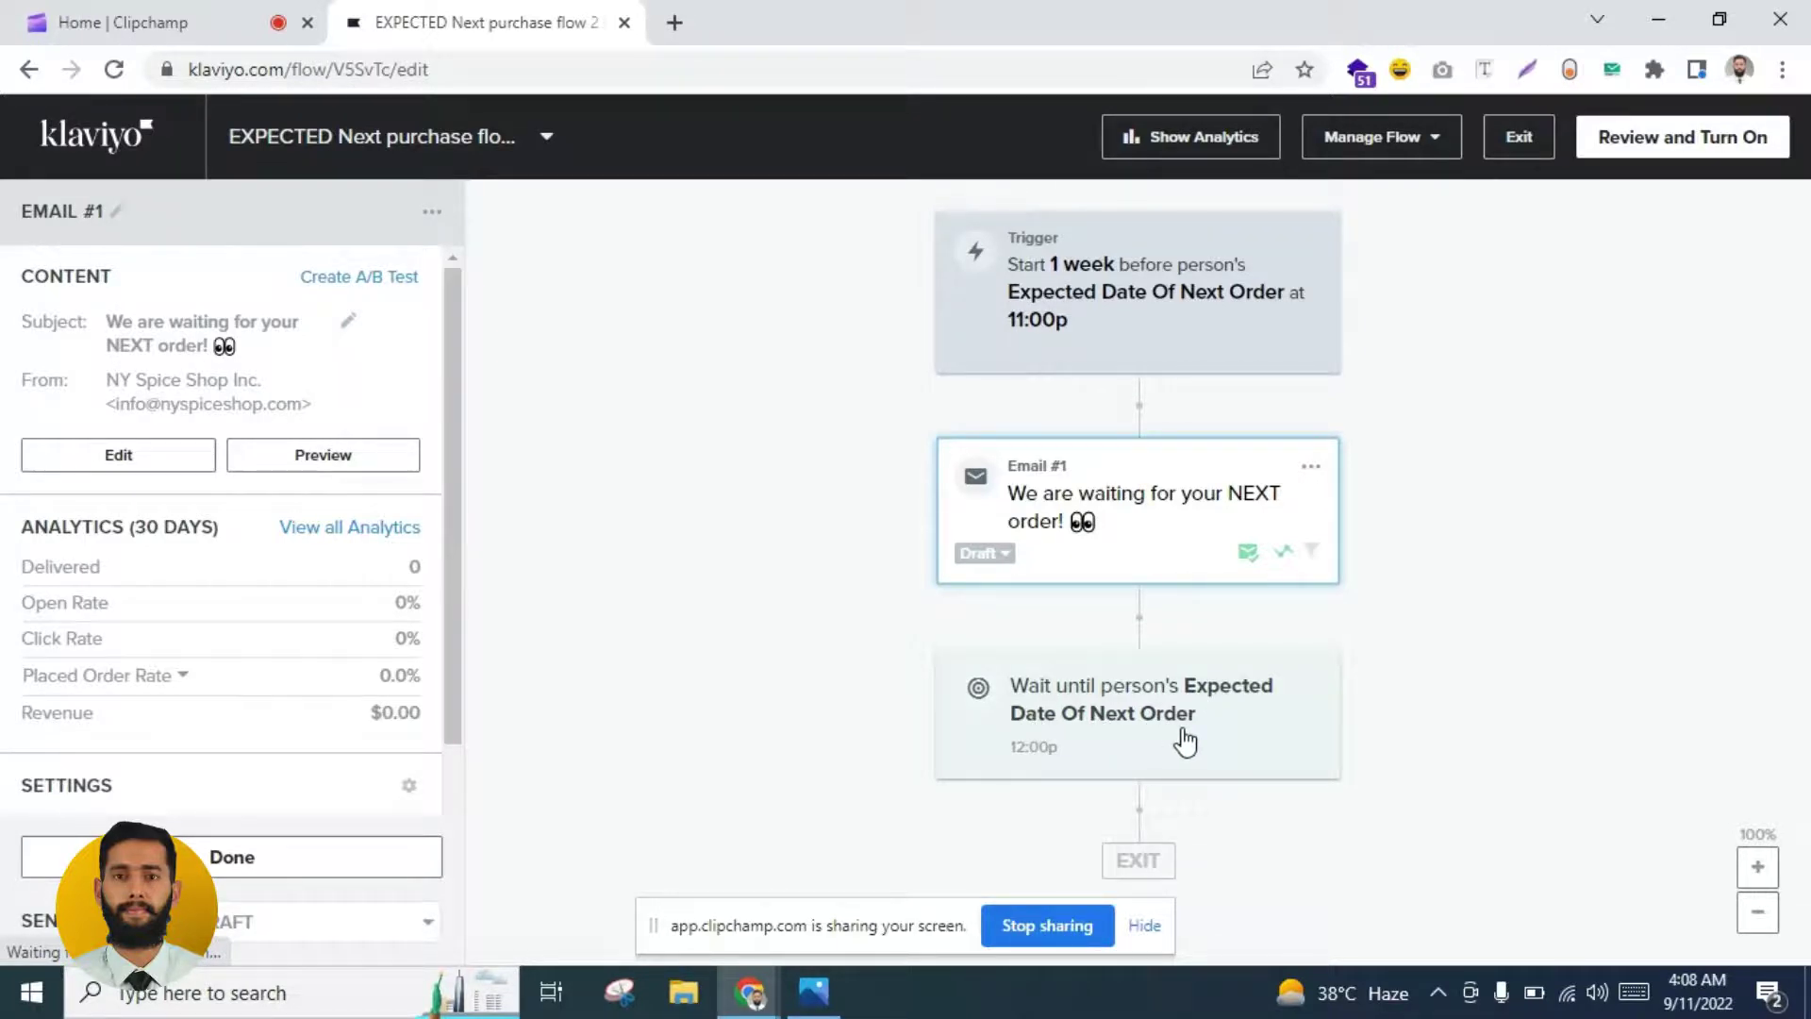
click(205, 857)
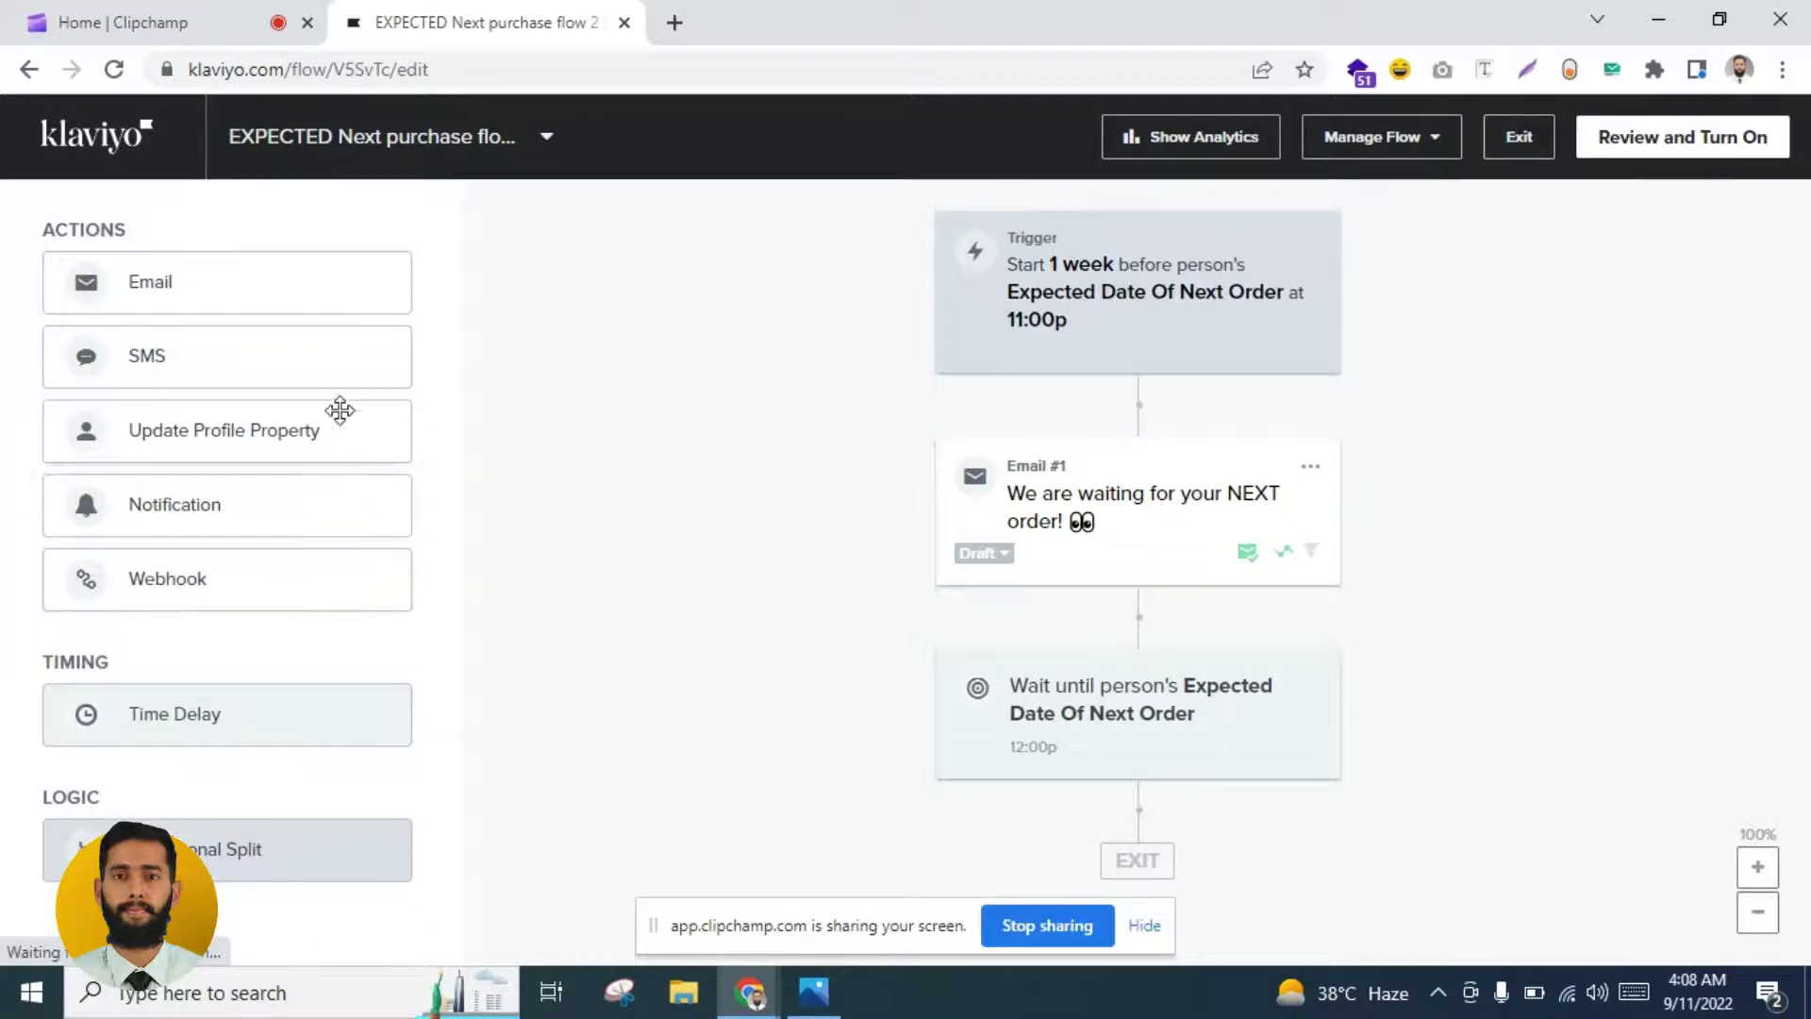
Step: Clone Email #1, move the copy below the wait step, and open it
click(1312, 468)
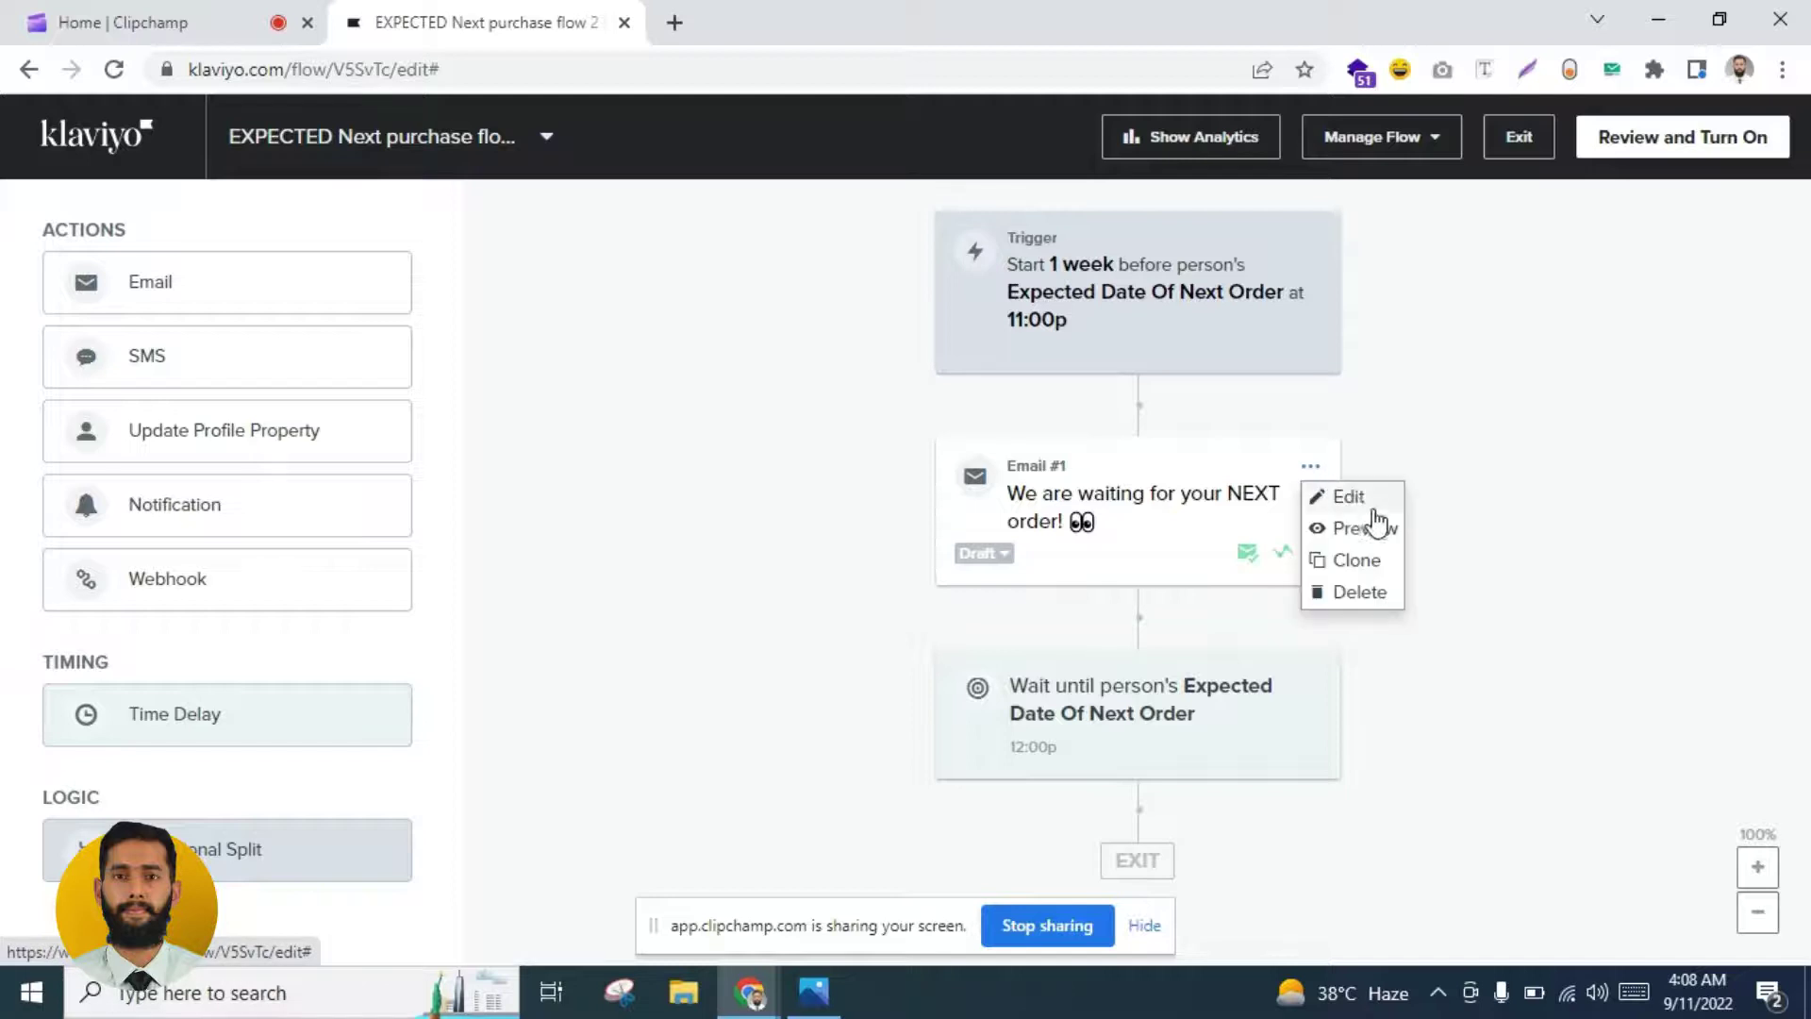
click(1359, 557)
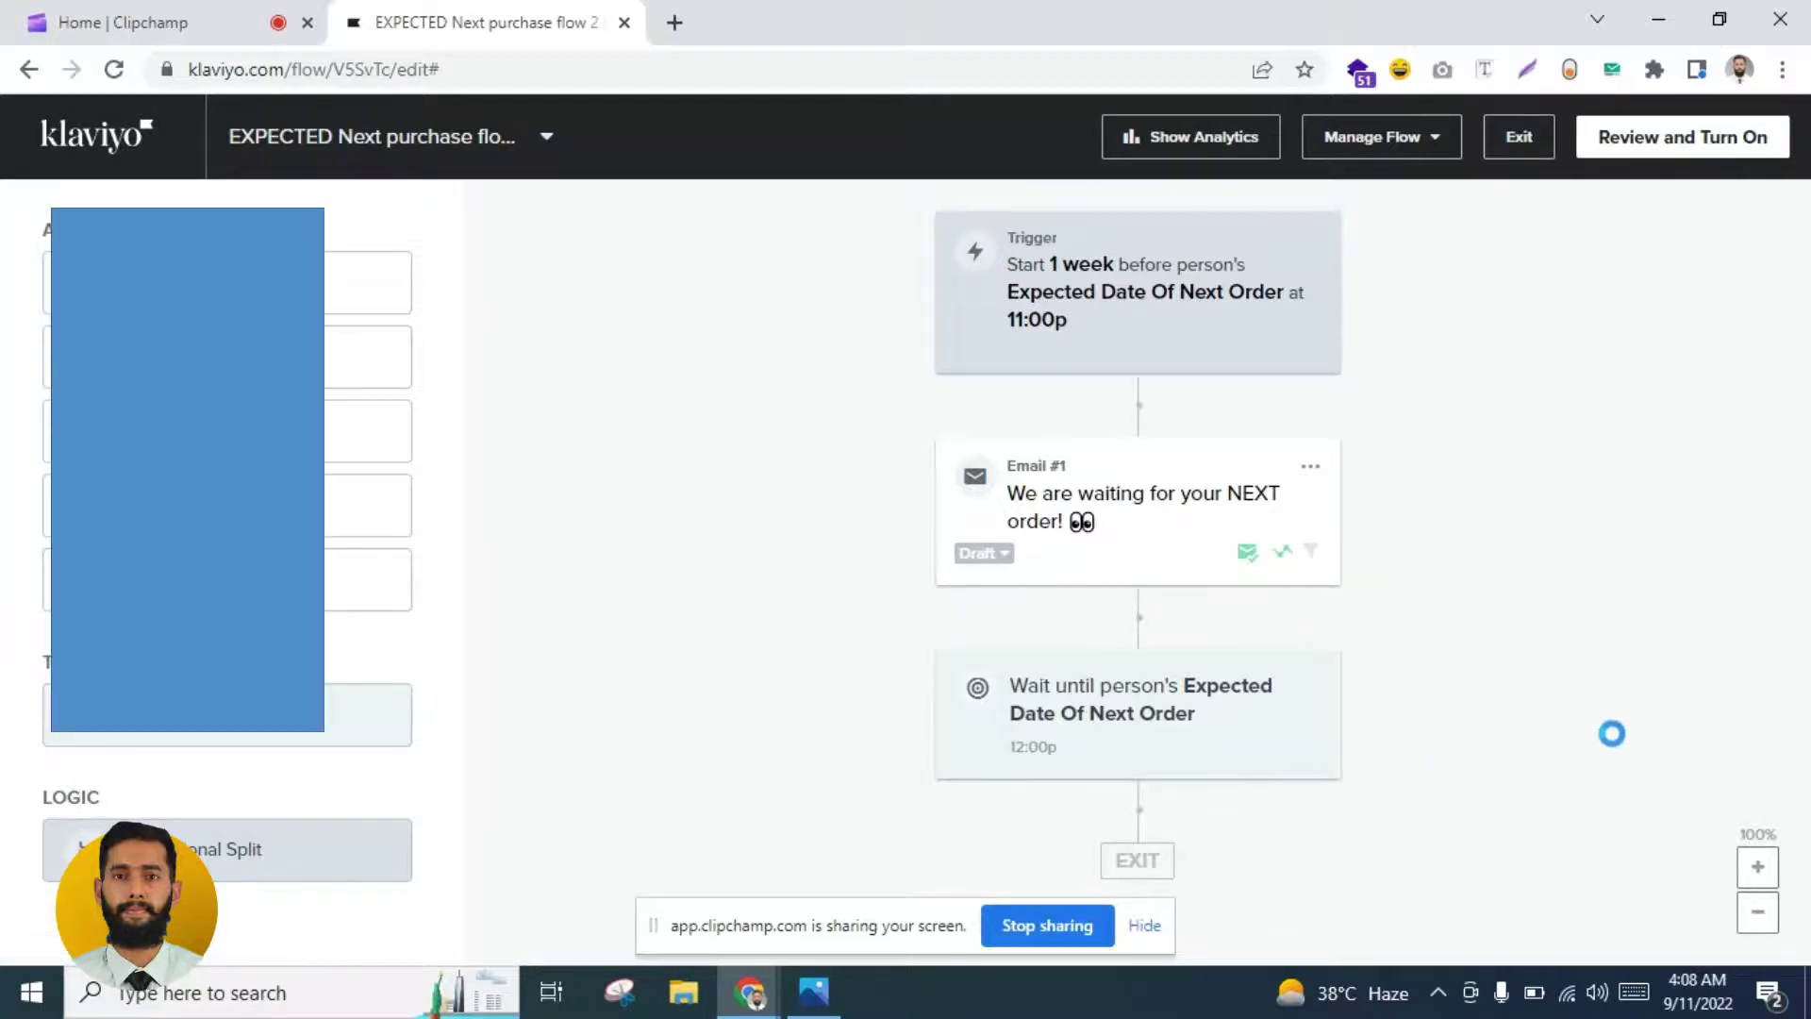
scroll(1321, 578, down, 2)
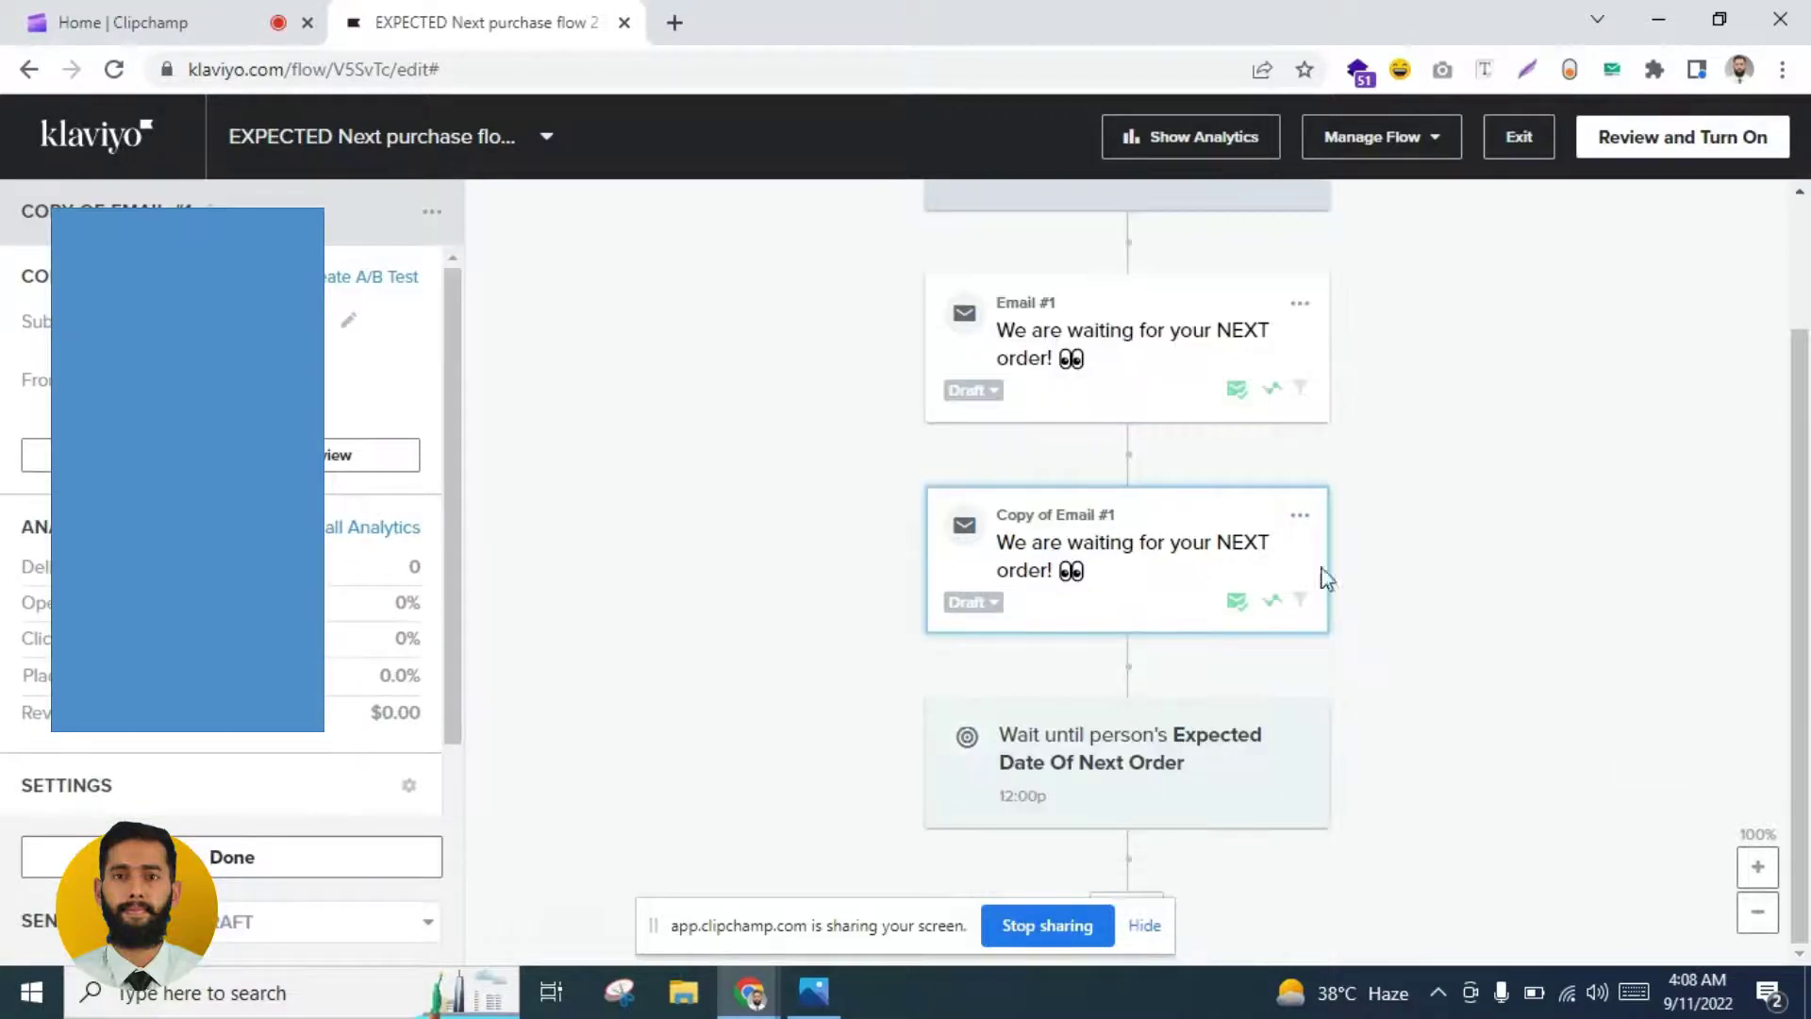
drag(1141, 538, 1117, 711)
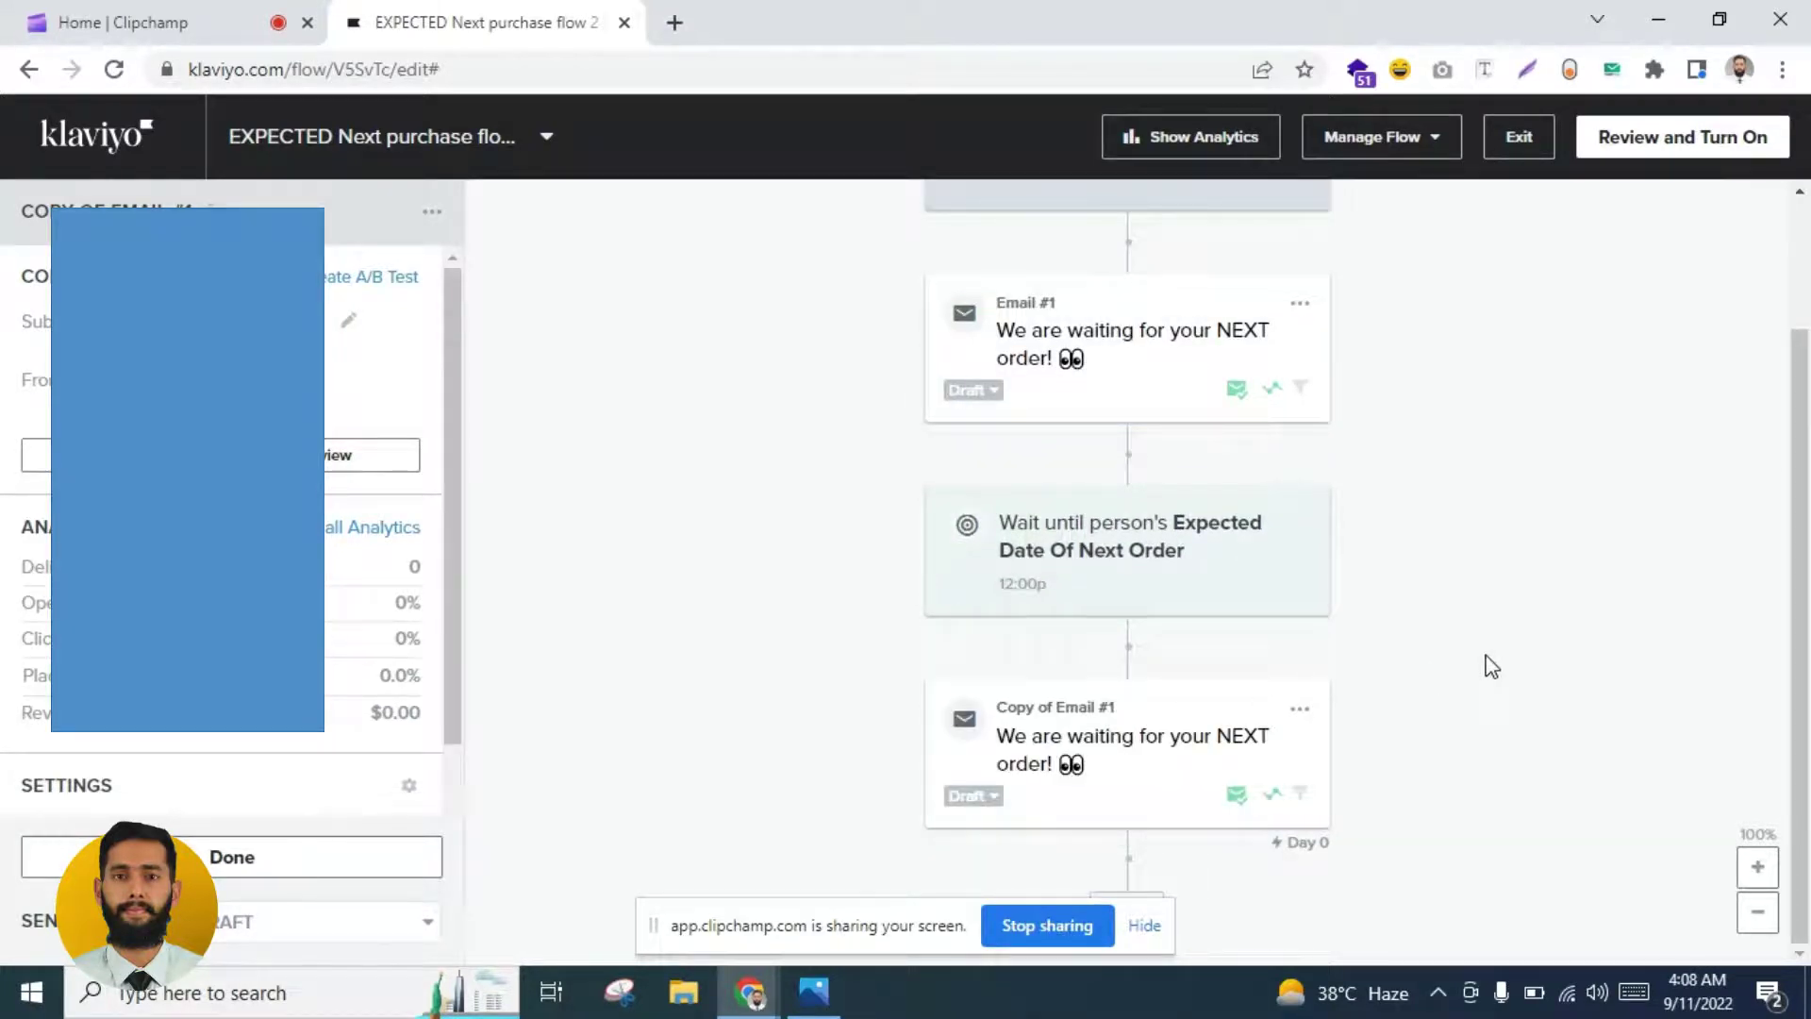
click(1166, 757)
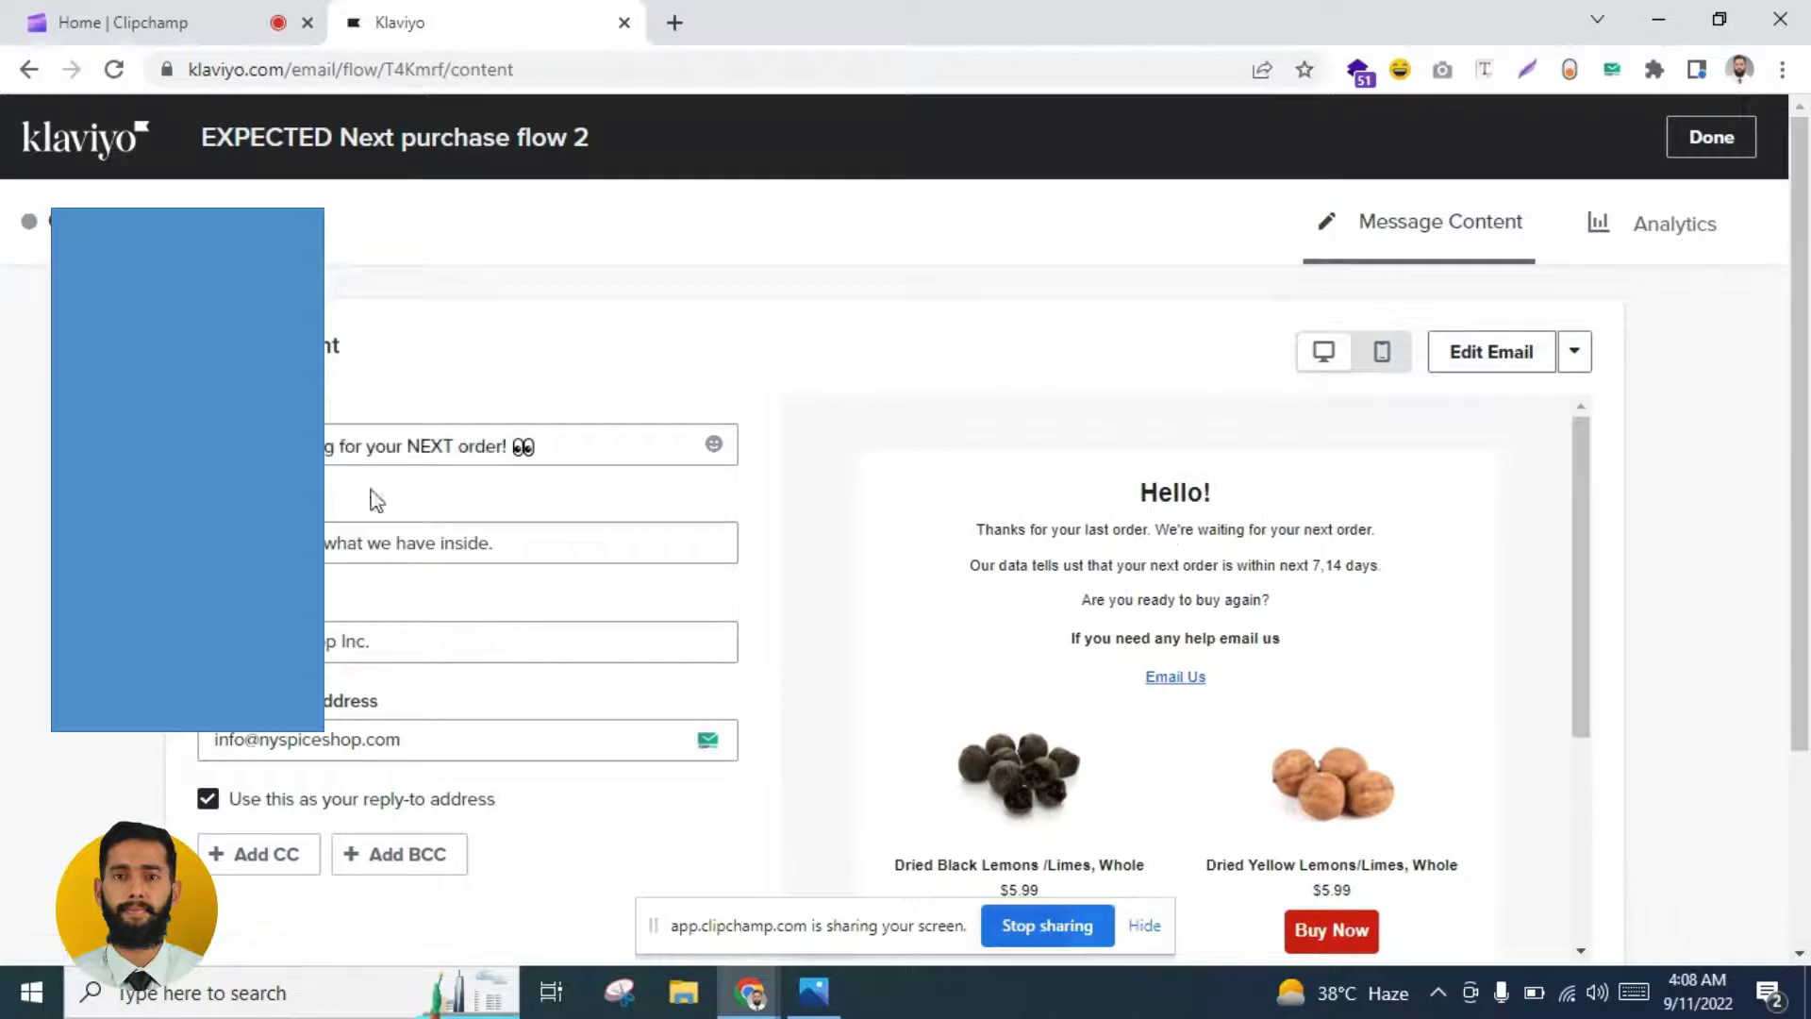
Step: Change the subject line to 'Want to buy again at X Brand?'
triple_click(592, 457)
click(592, 457)
key(BackSpace)
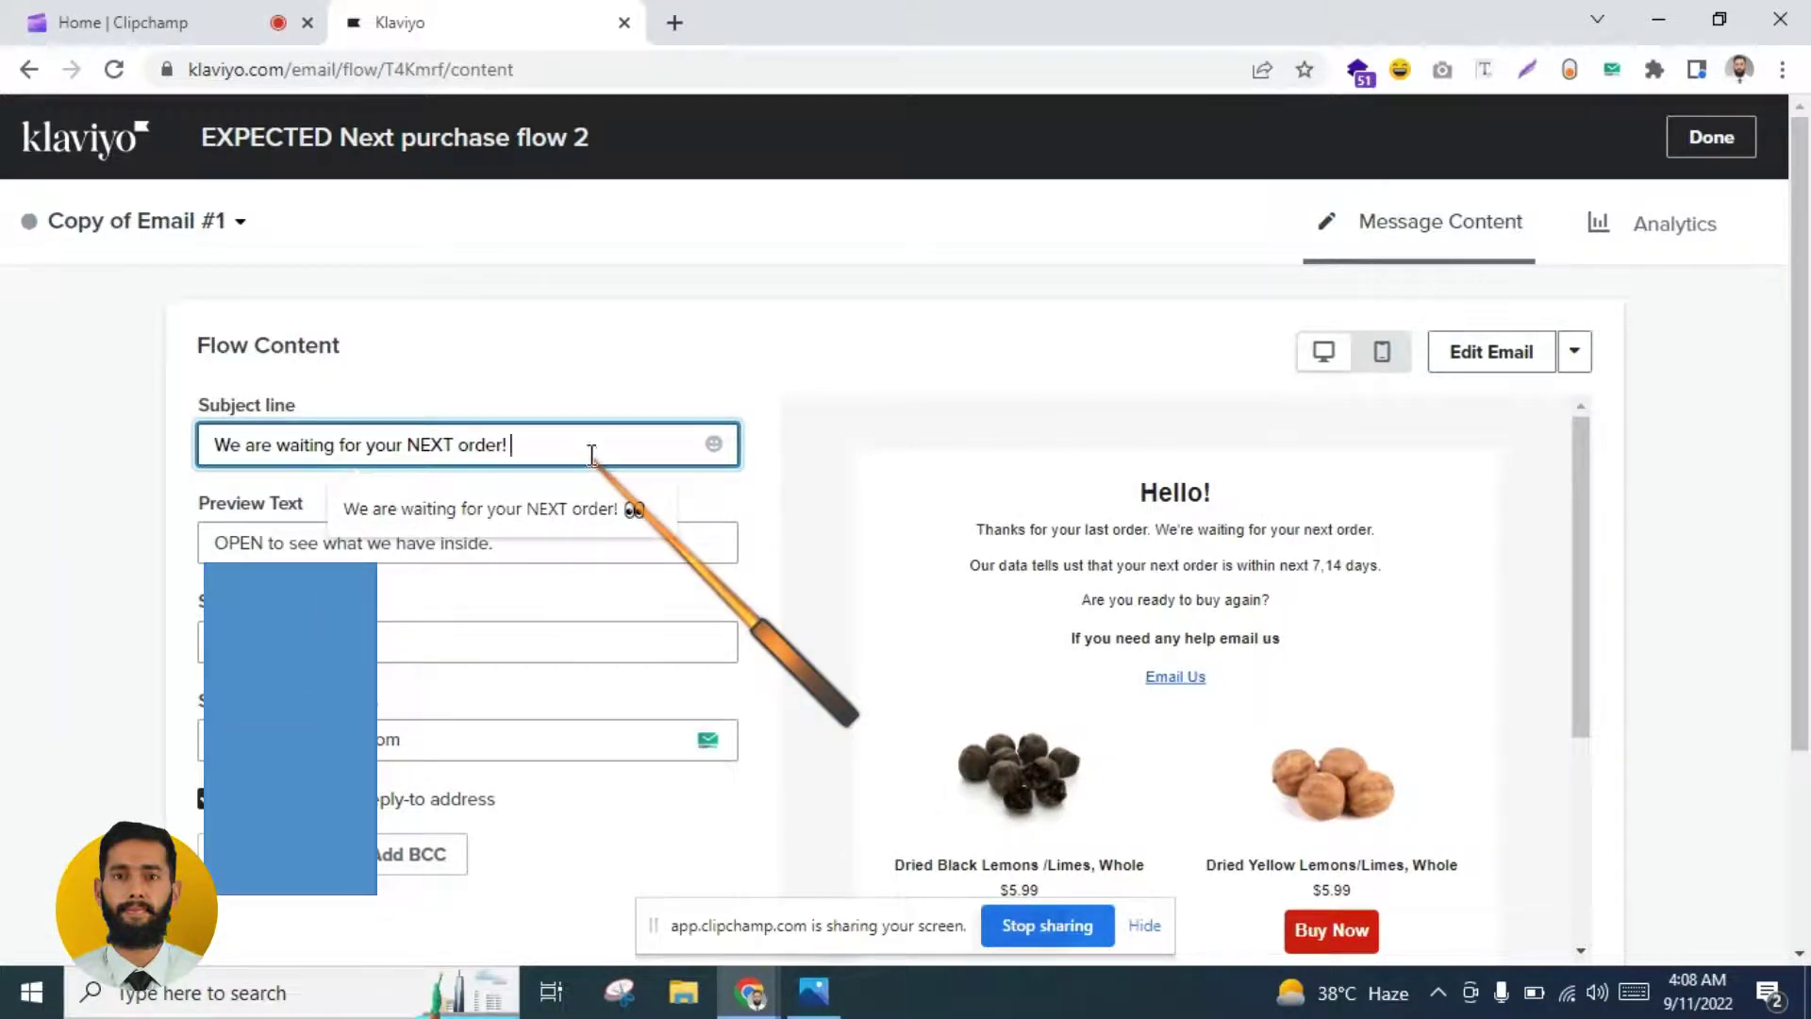
text(W)
triple_click(591, 456)
key(BackSpace)
text(w)
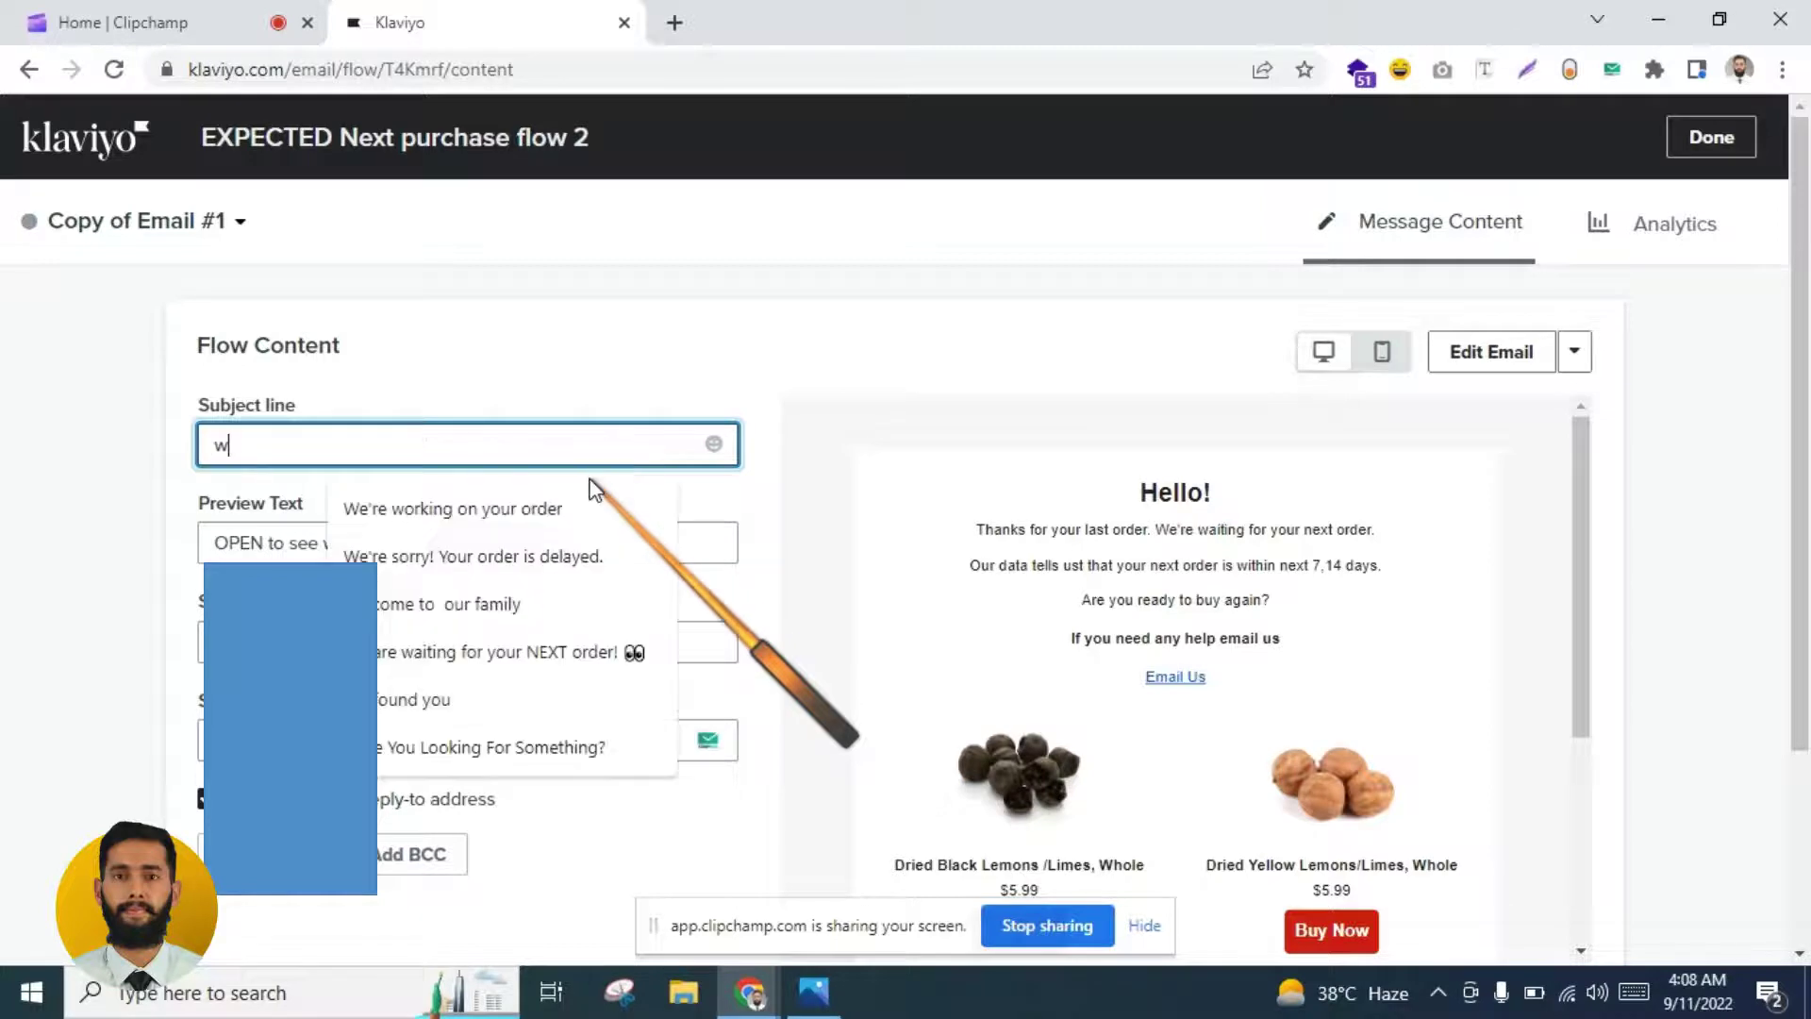
text(a)
key(BackSpace)
text(ant to )
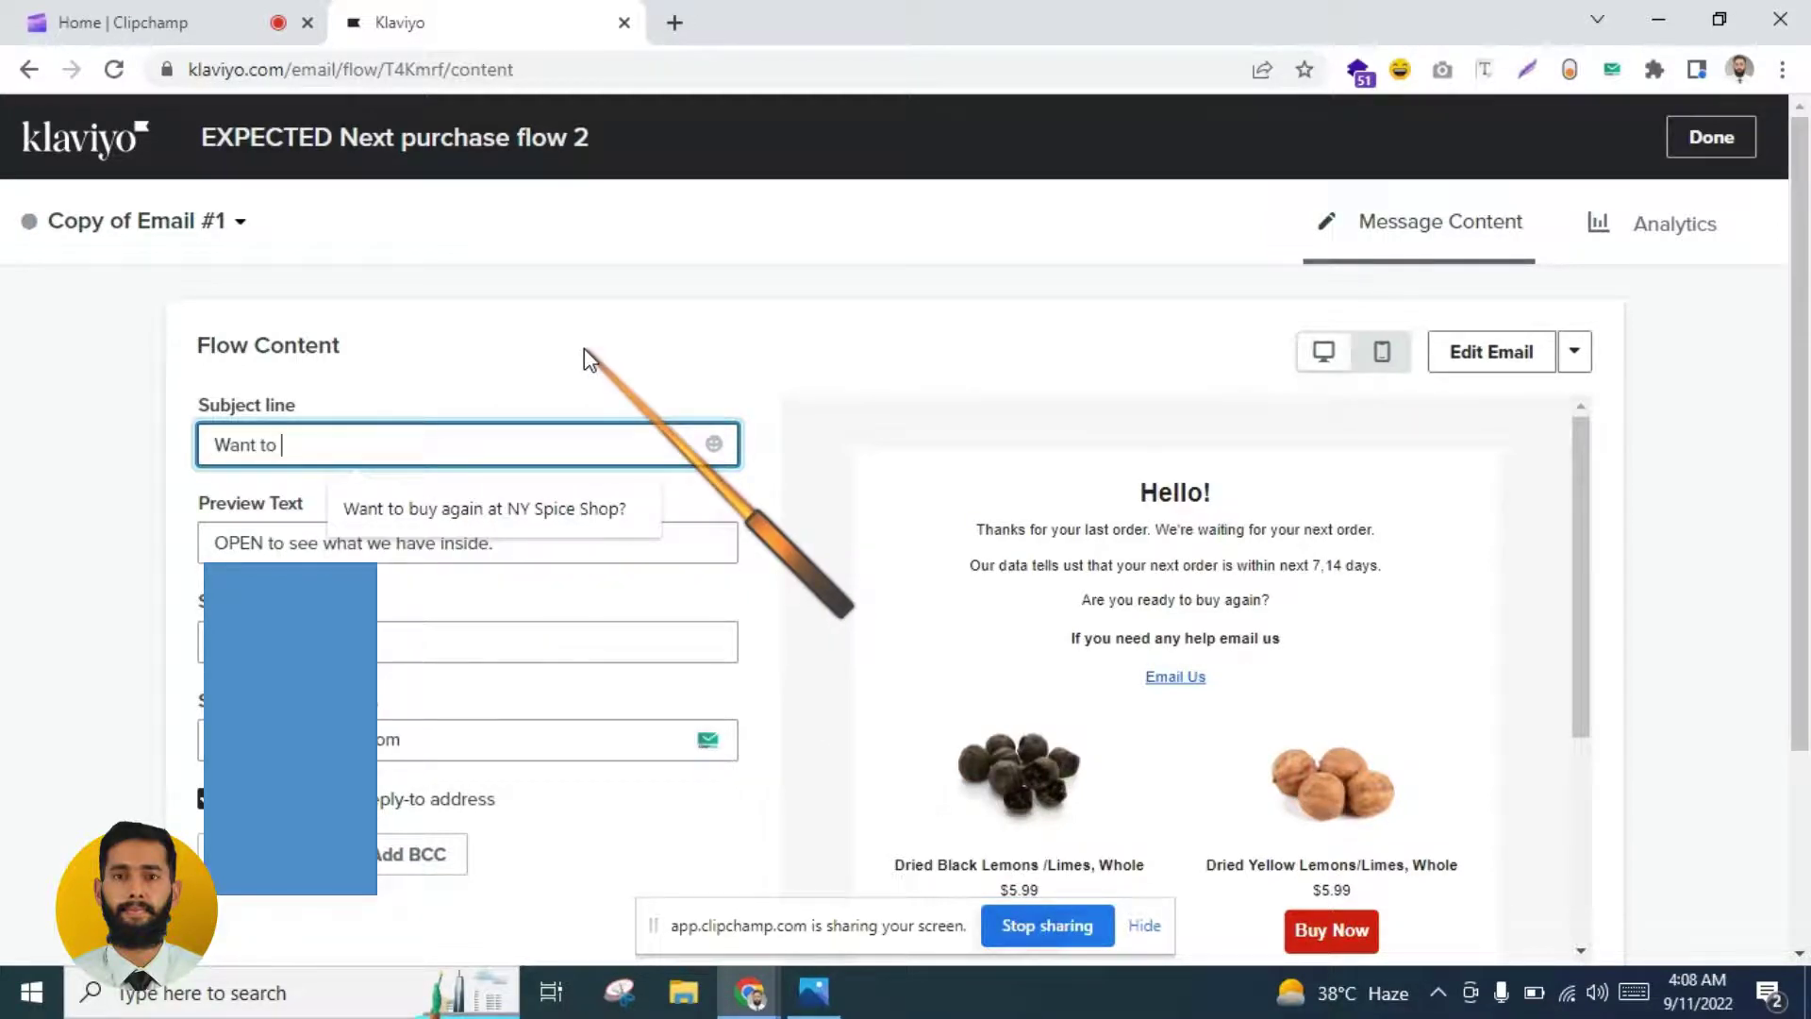
text(buy again )
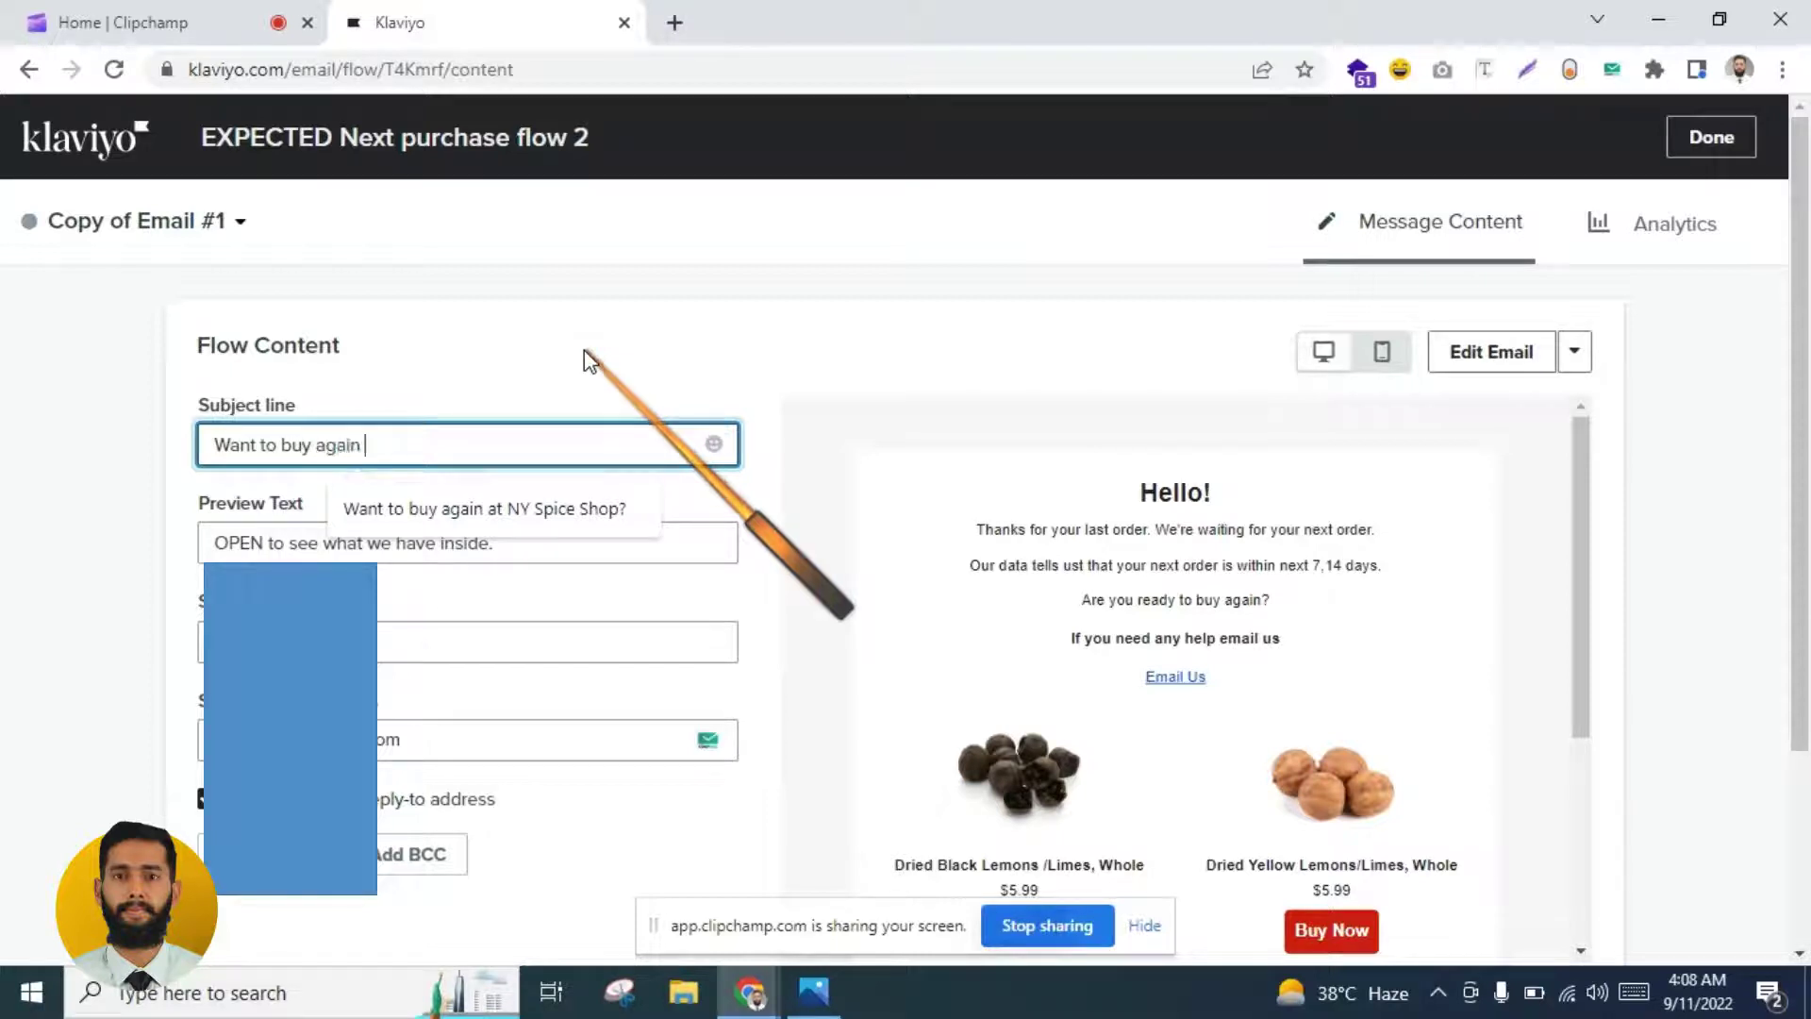
text(at X BRan)
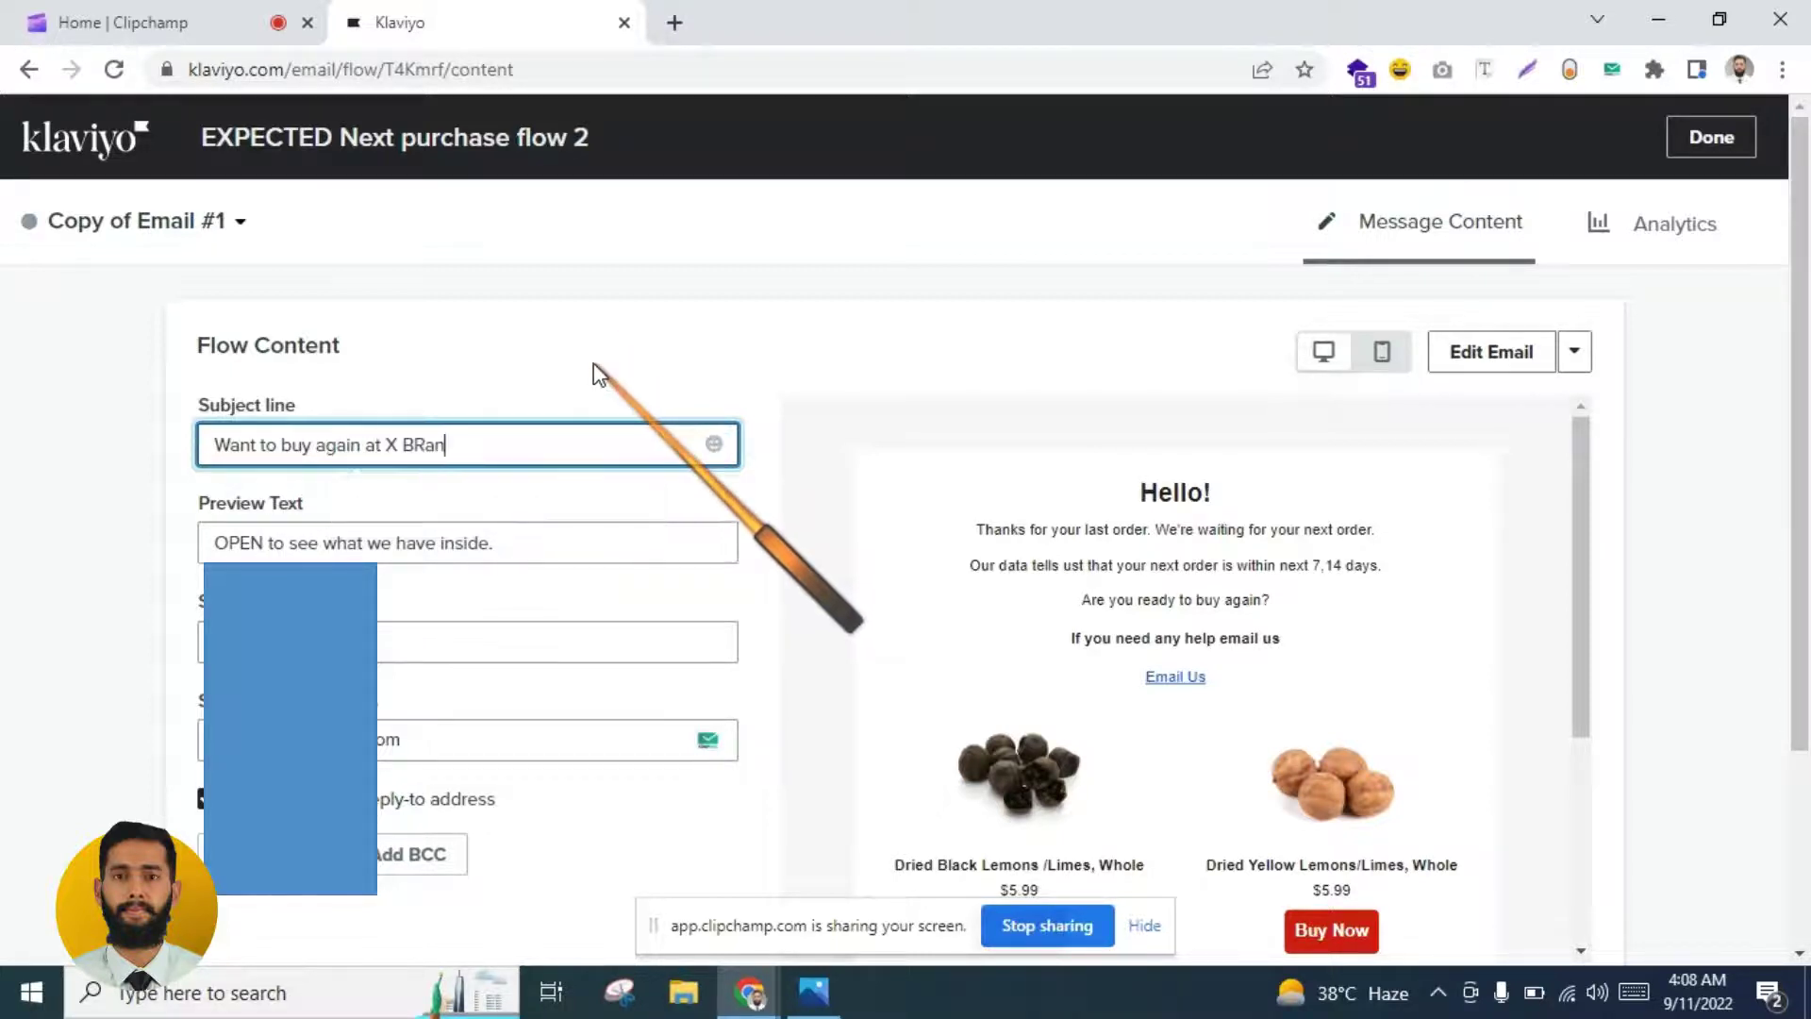
key(BackSpace)
text(ra)
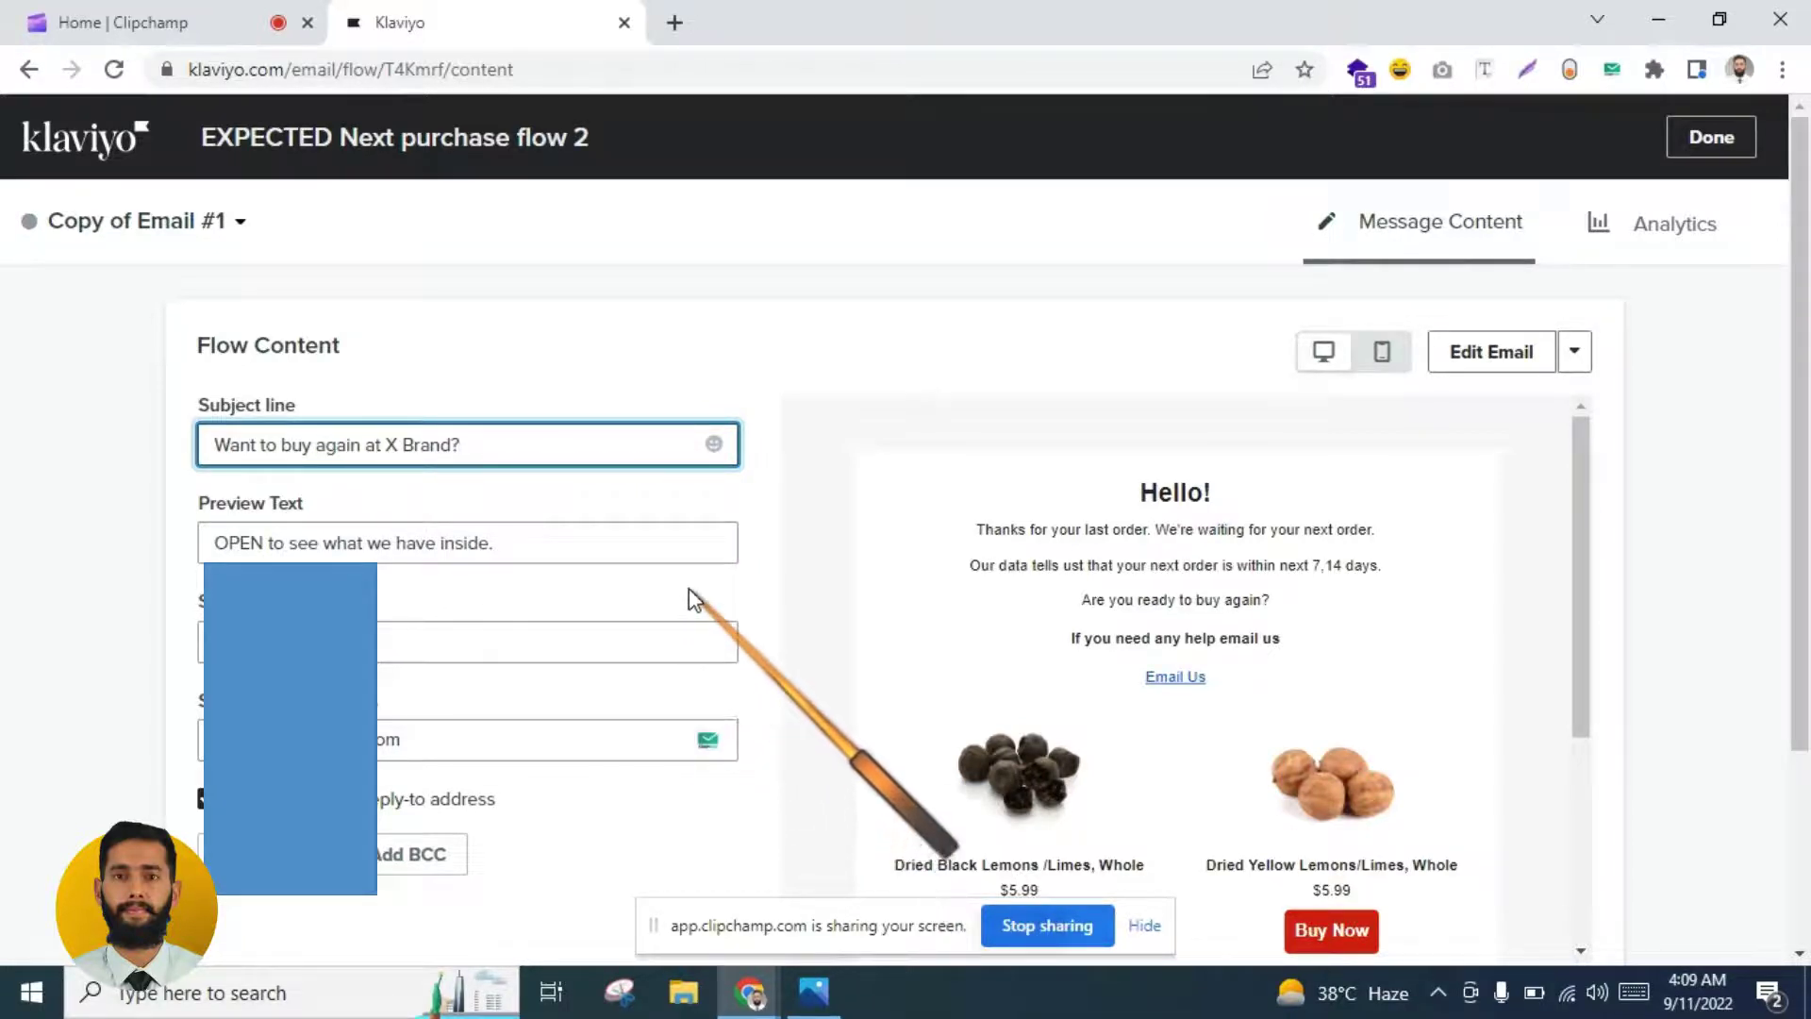
Step: Set the preview text to 'We have a gift for you INSIDE.'
click(543, 530)
key(ctrl+a)
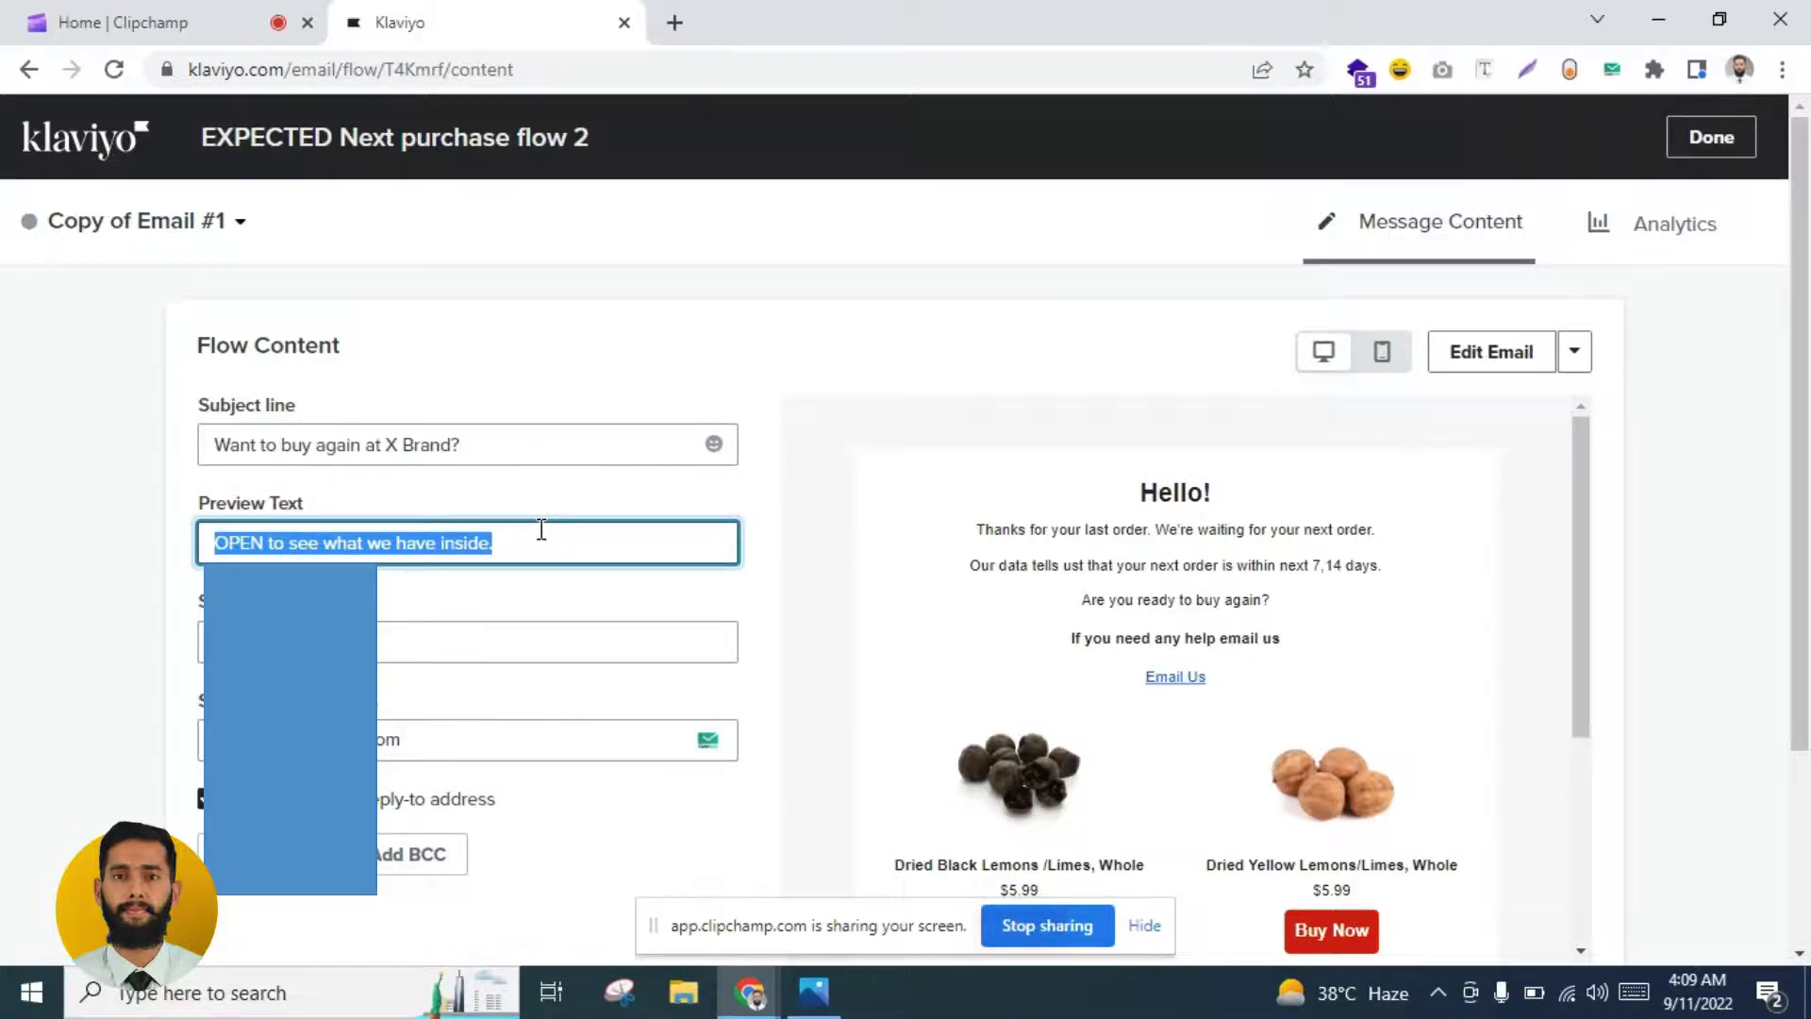
text(We have)
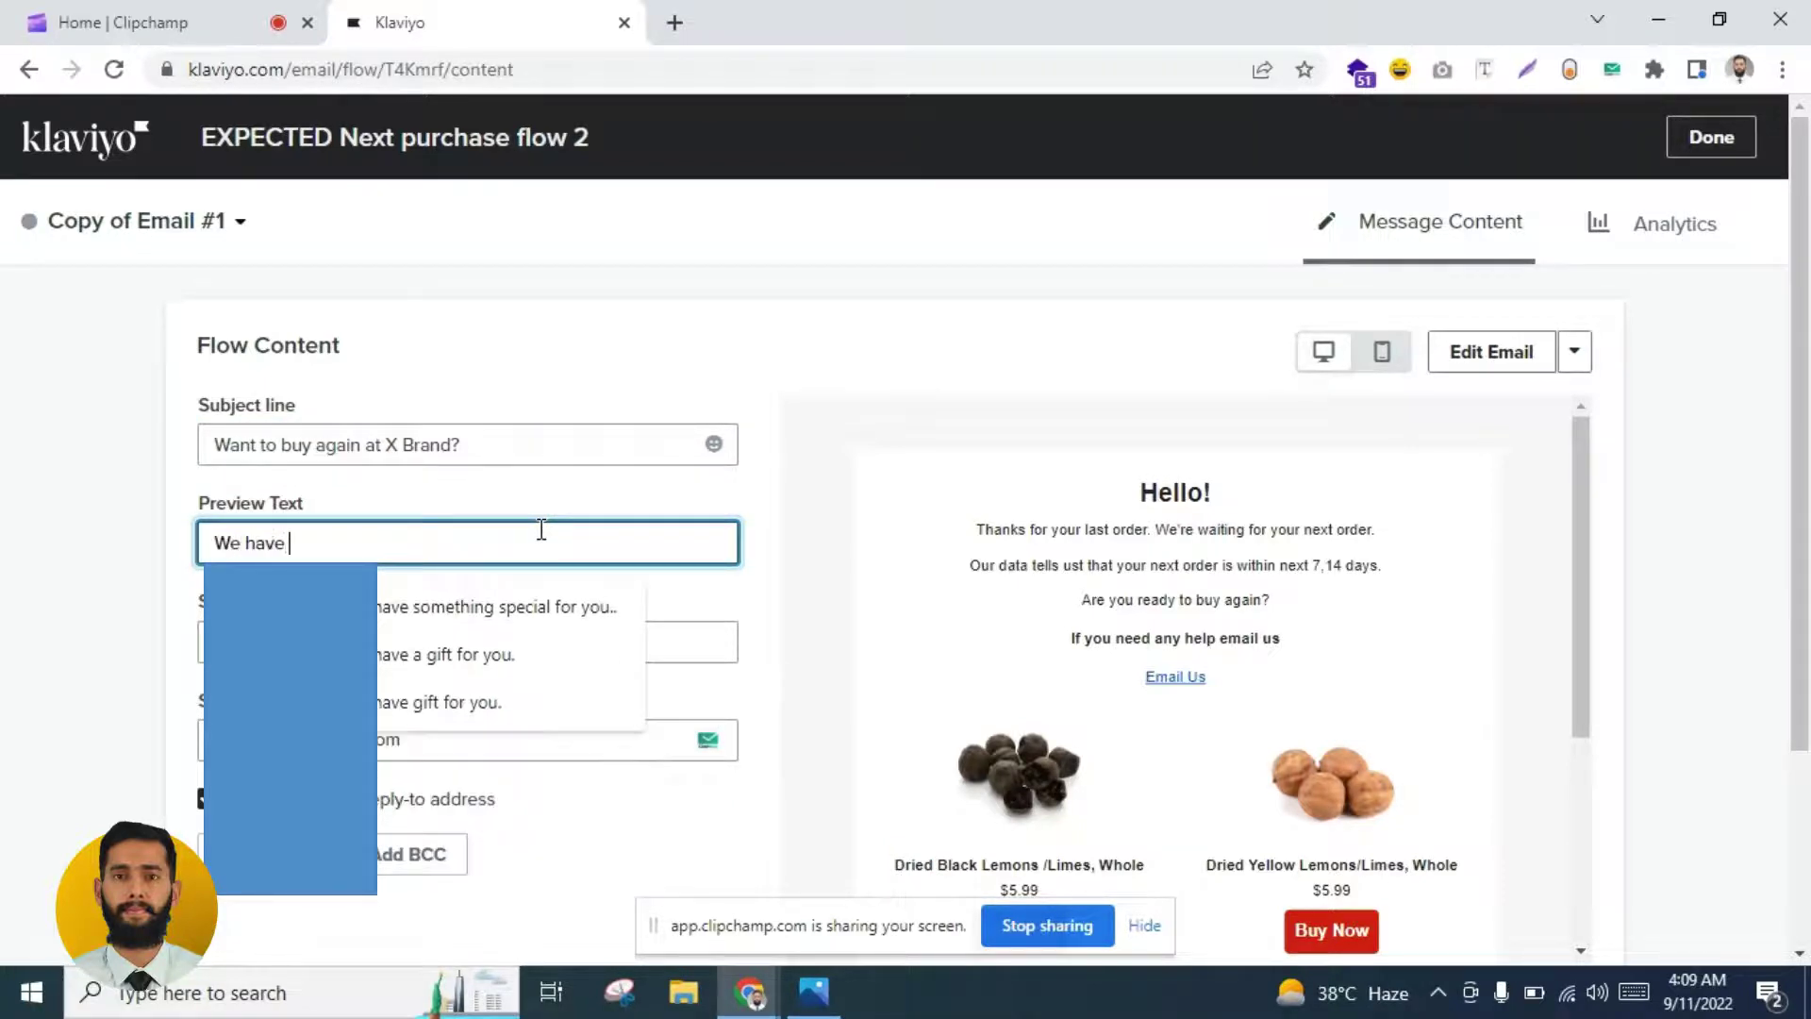
text( a git)
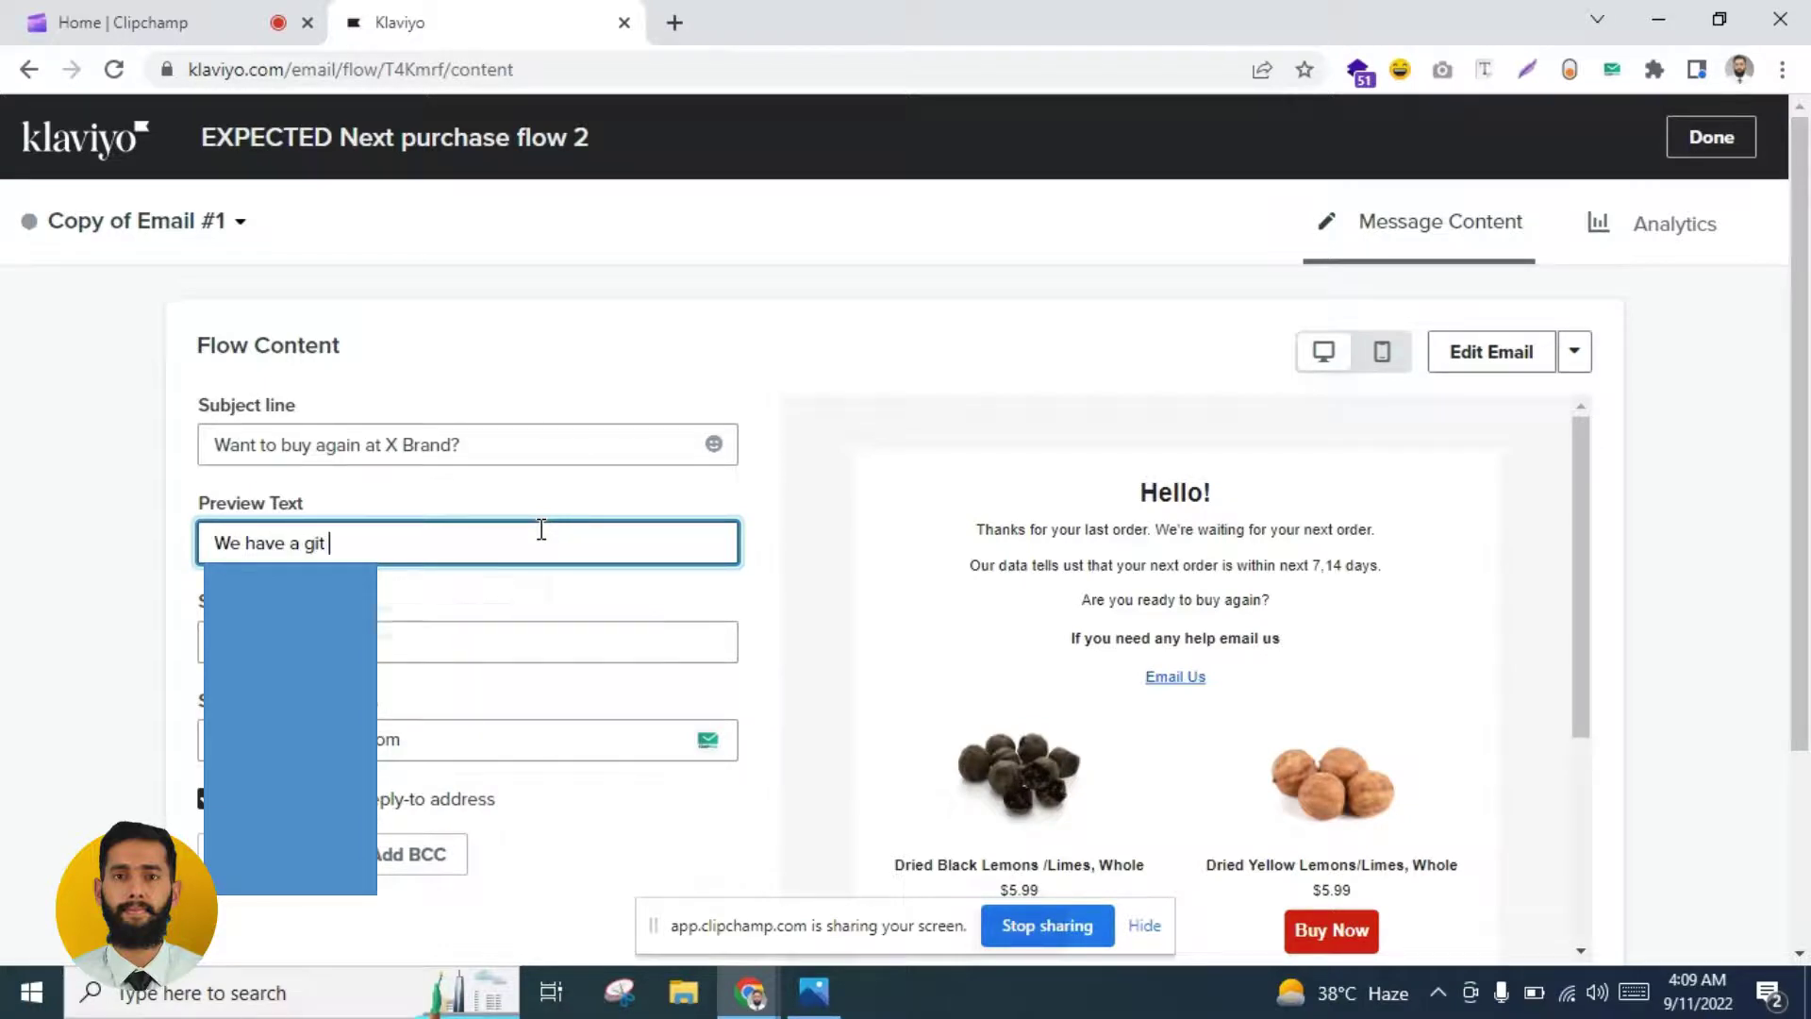
key(BackSpace)
key(BackSpace)
text(ft fo)
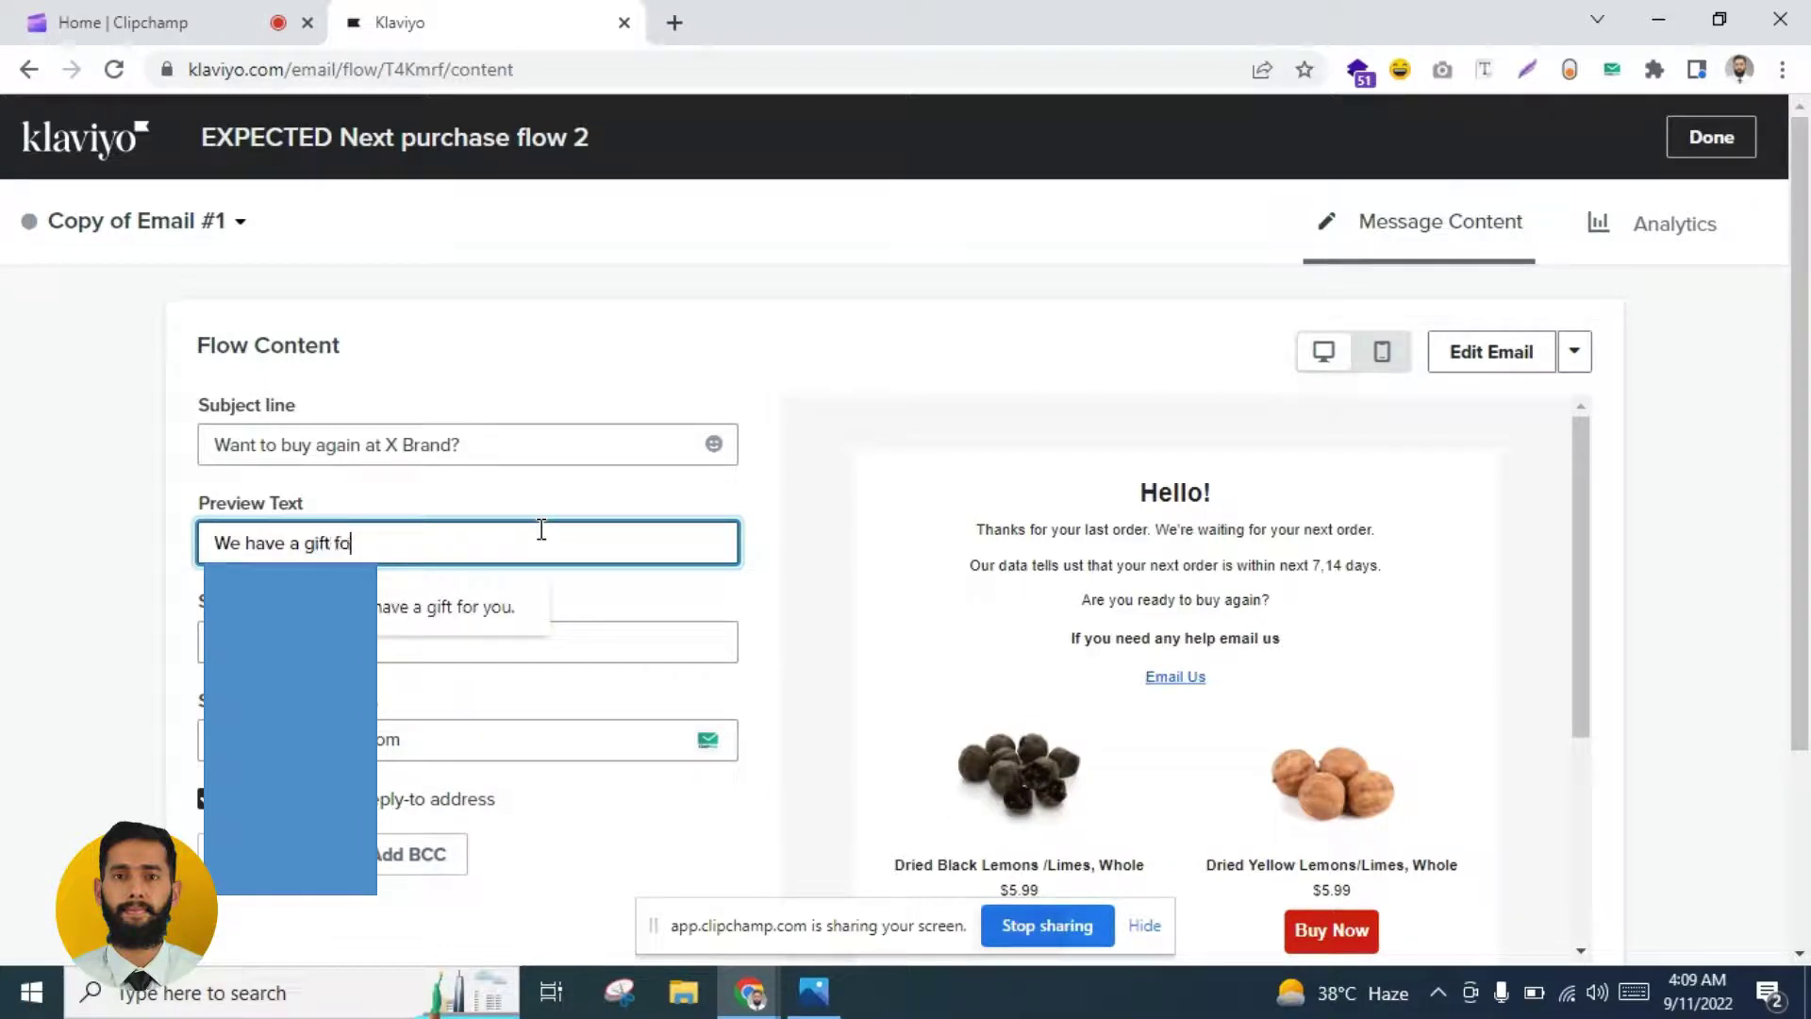
text(r you l)
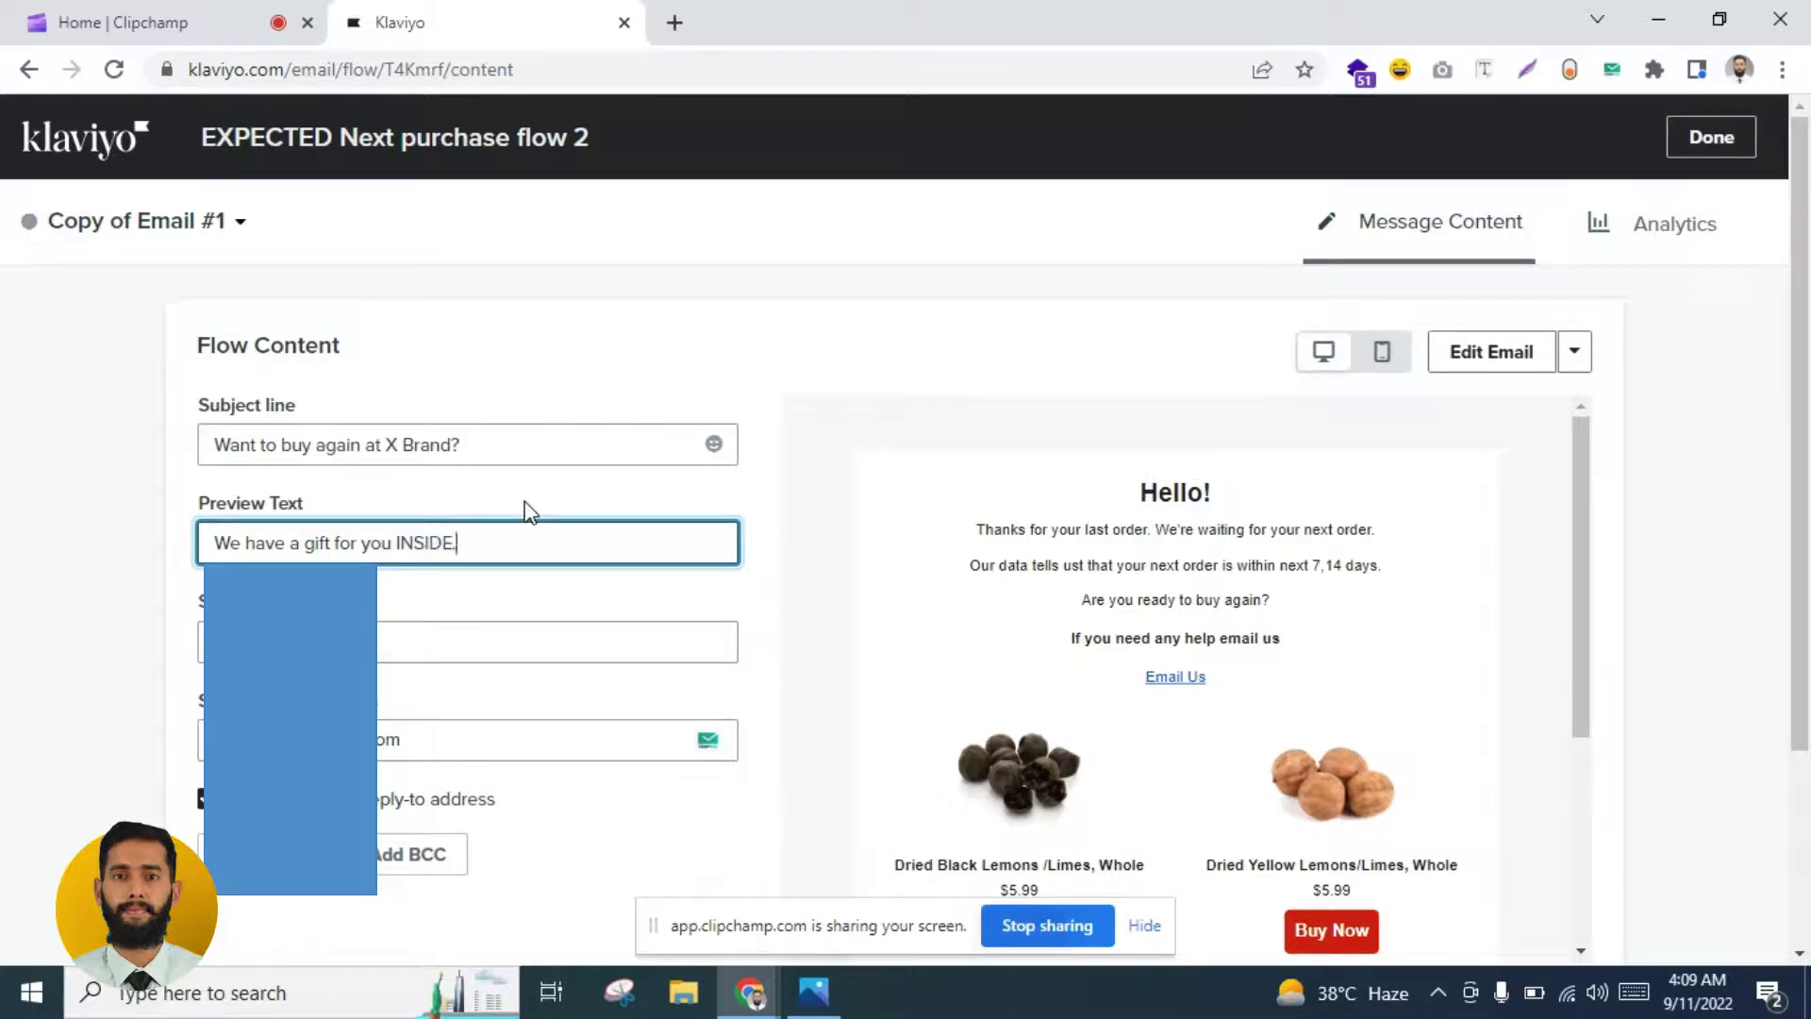
click(1554, 427)
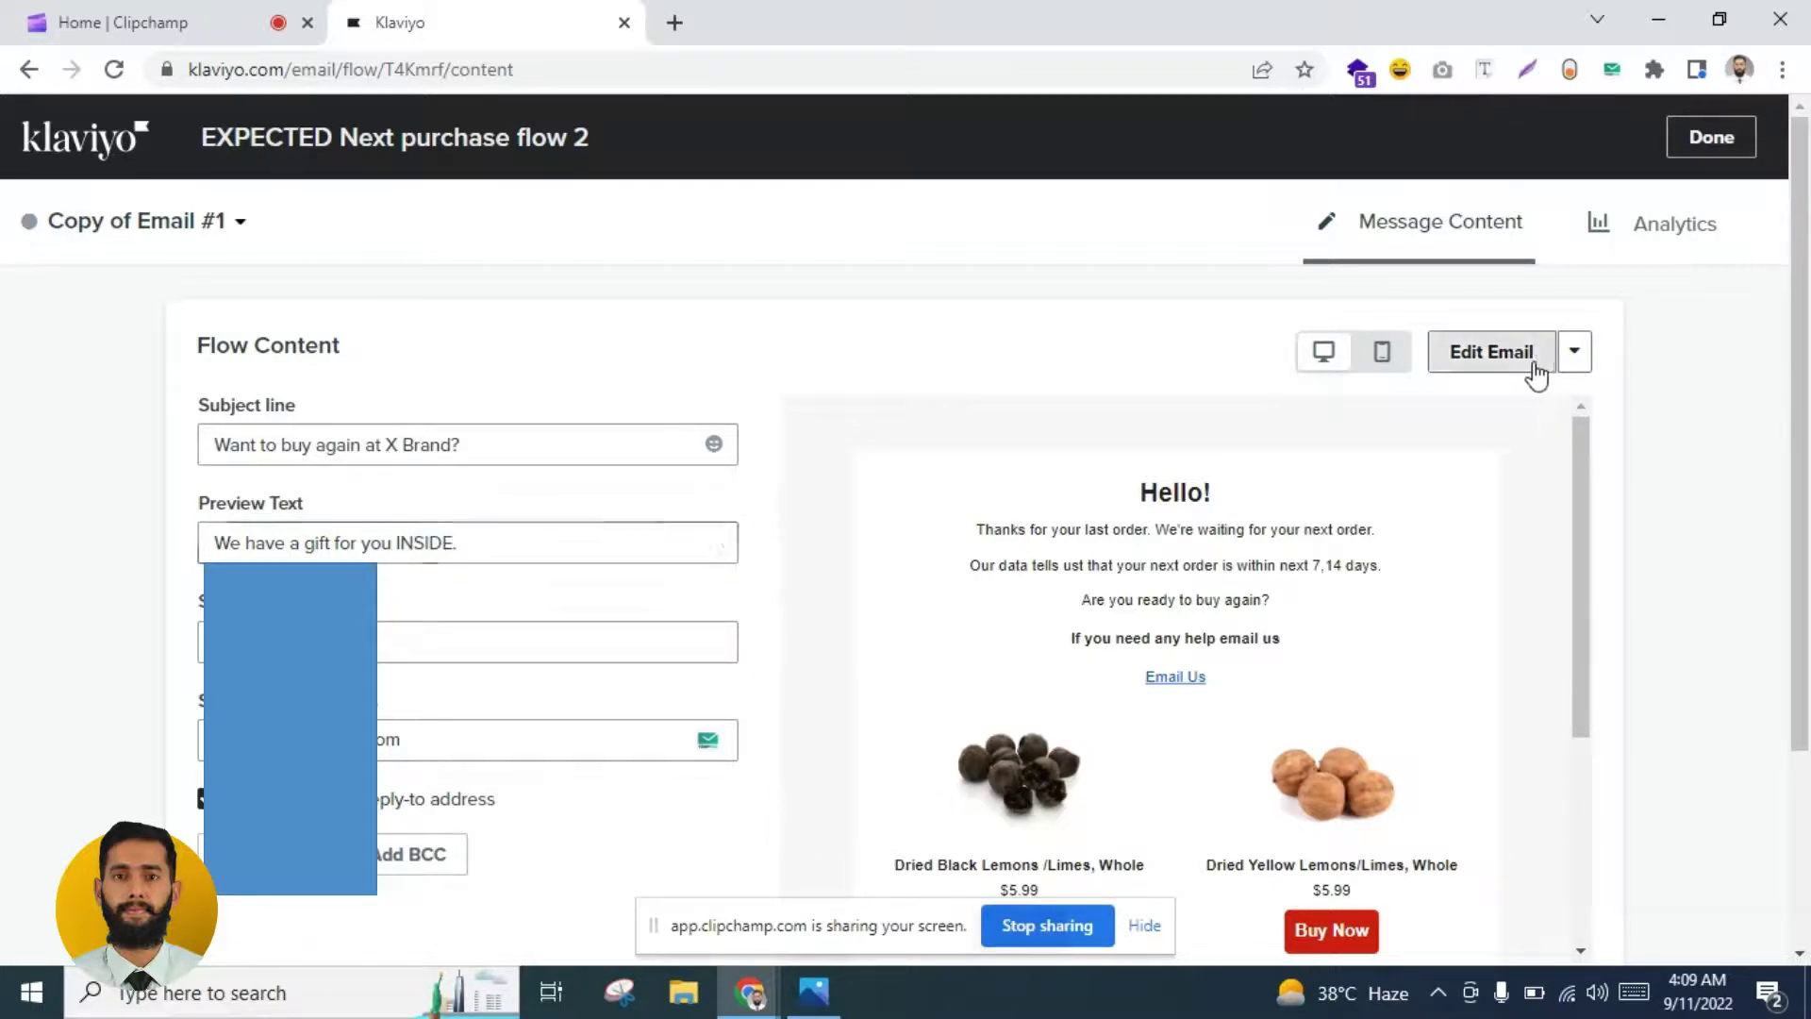
Step: In the copied email's content, delete the three old body lines under Hello!
click(1468, 375)
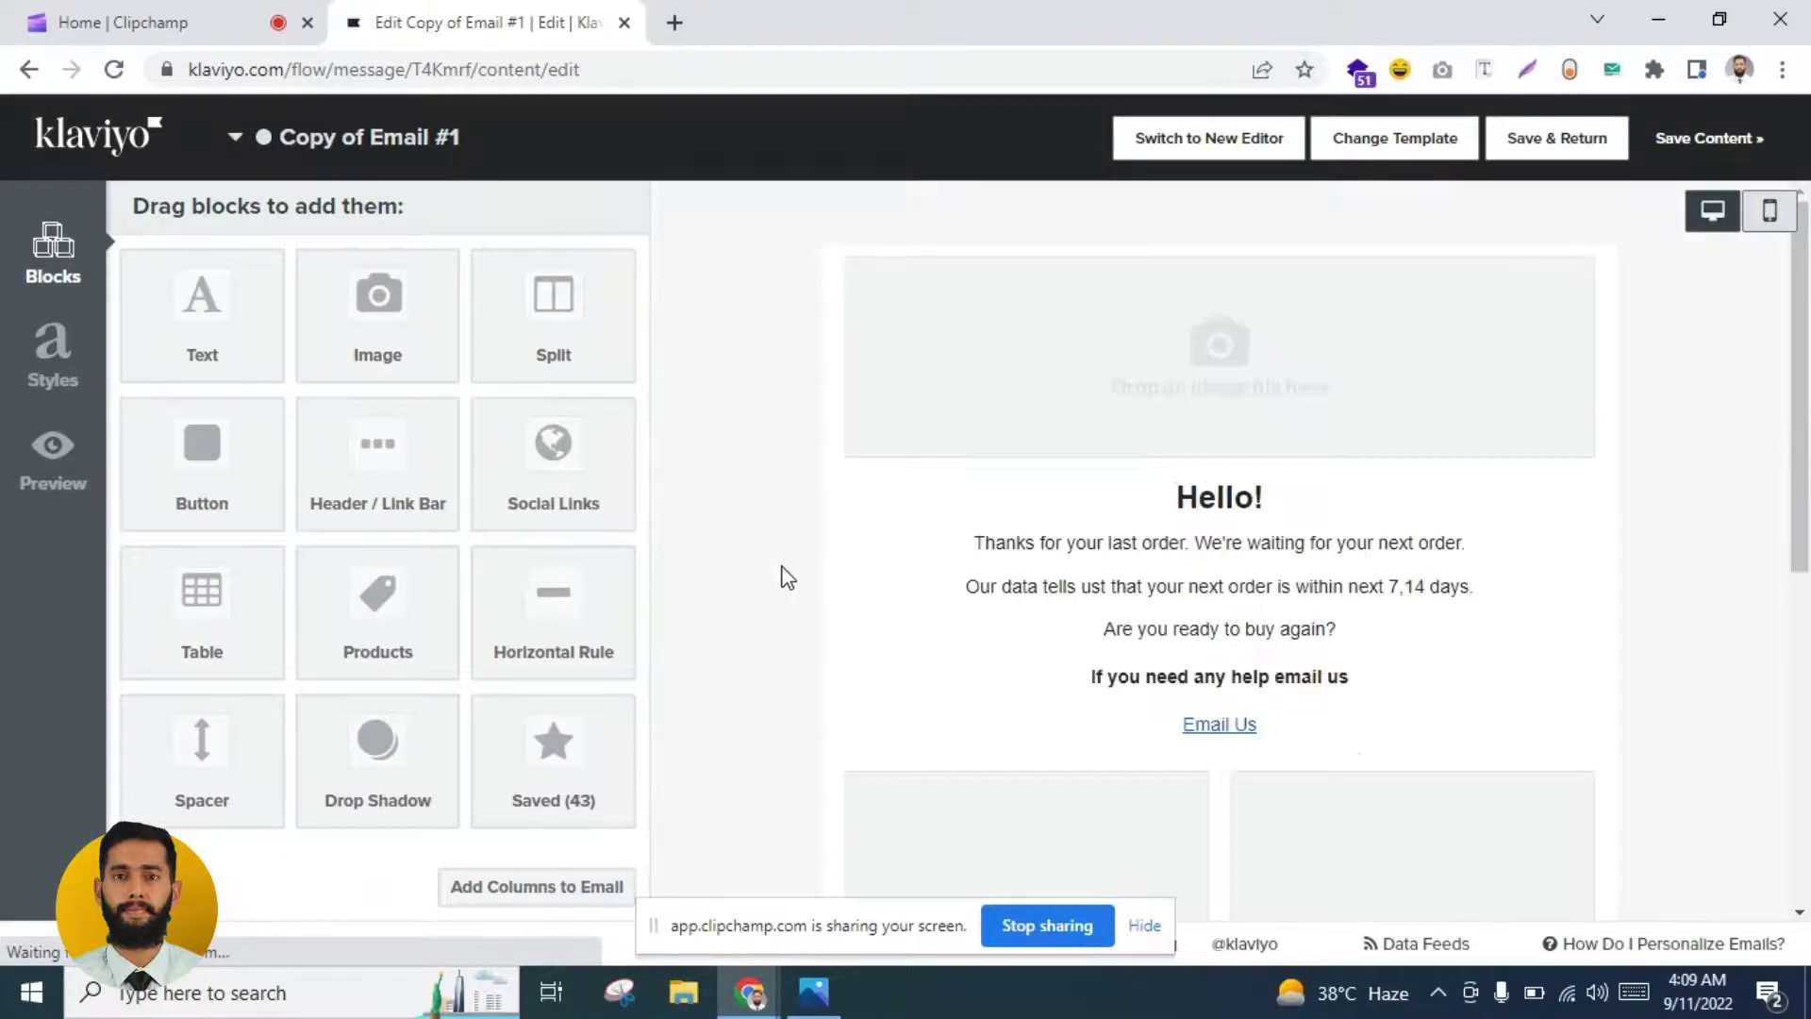
click(849, 538)
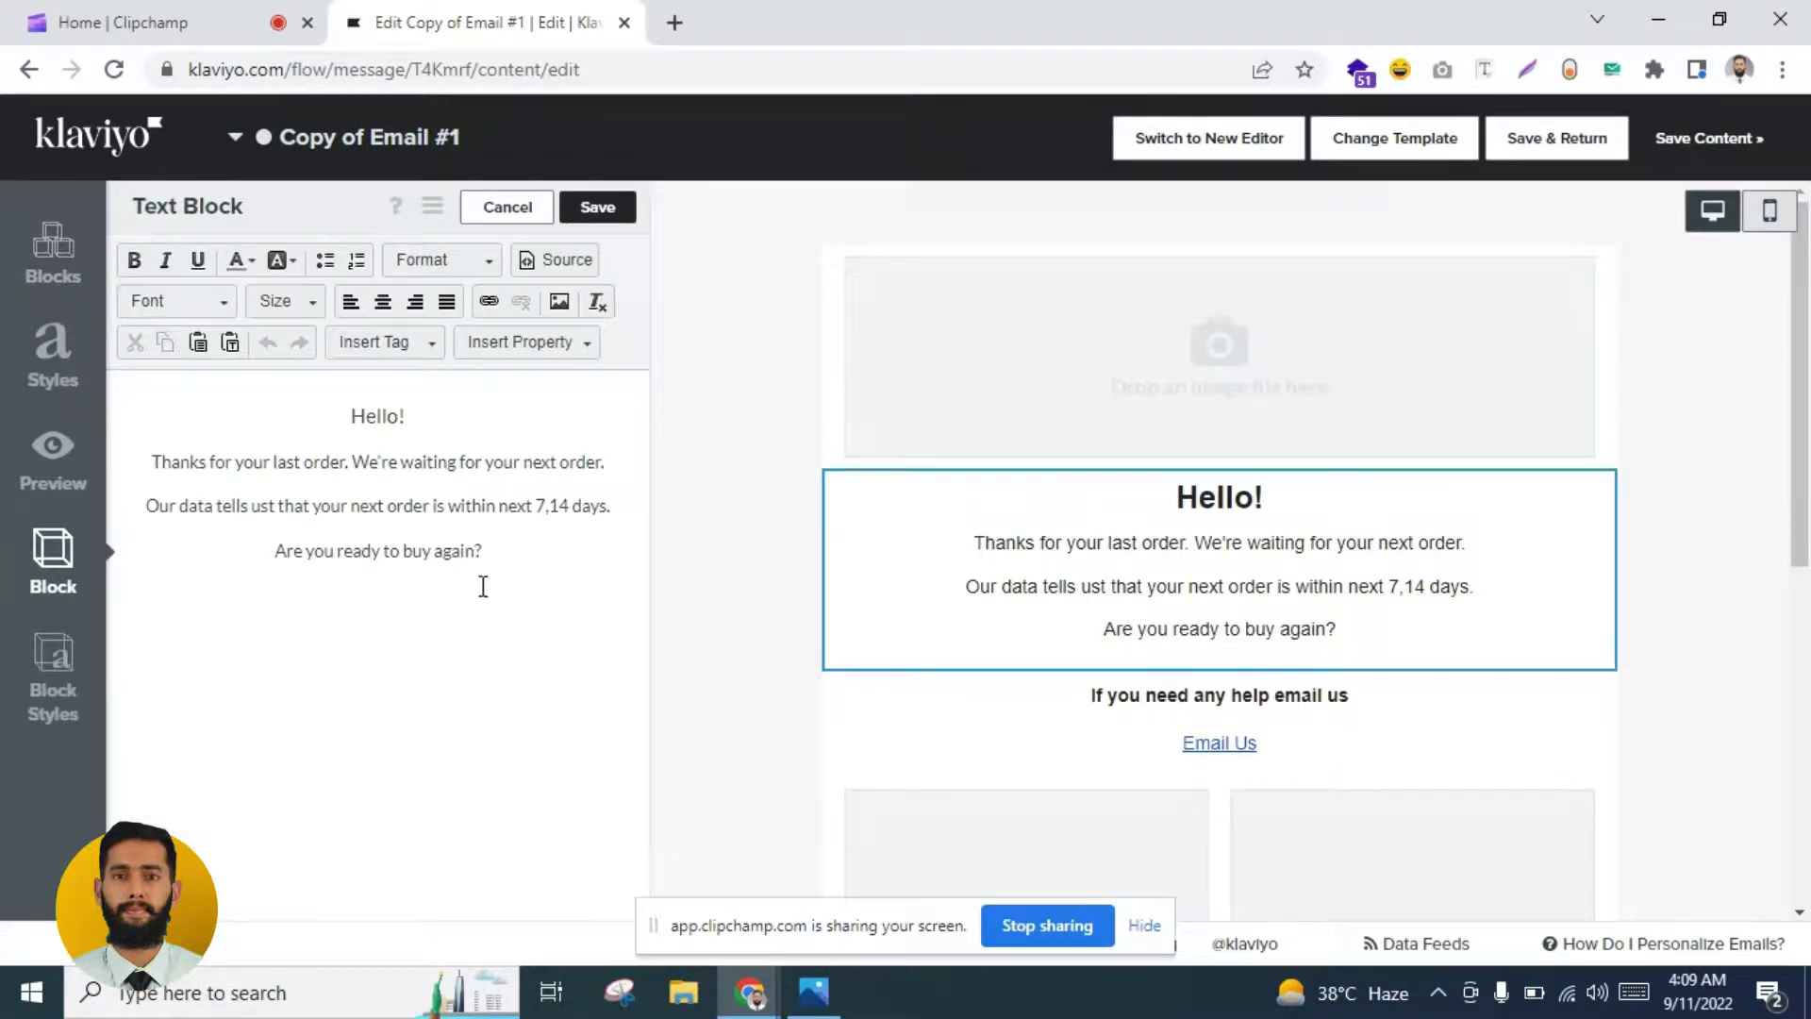
drag(483, 553, 168, 453)
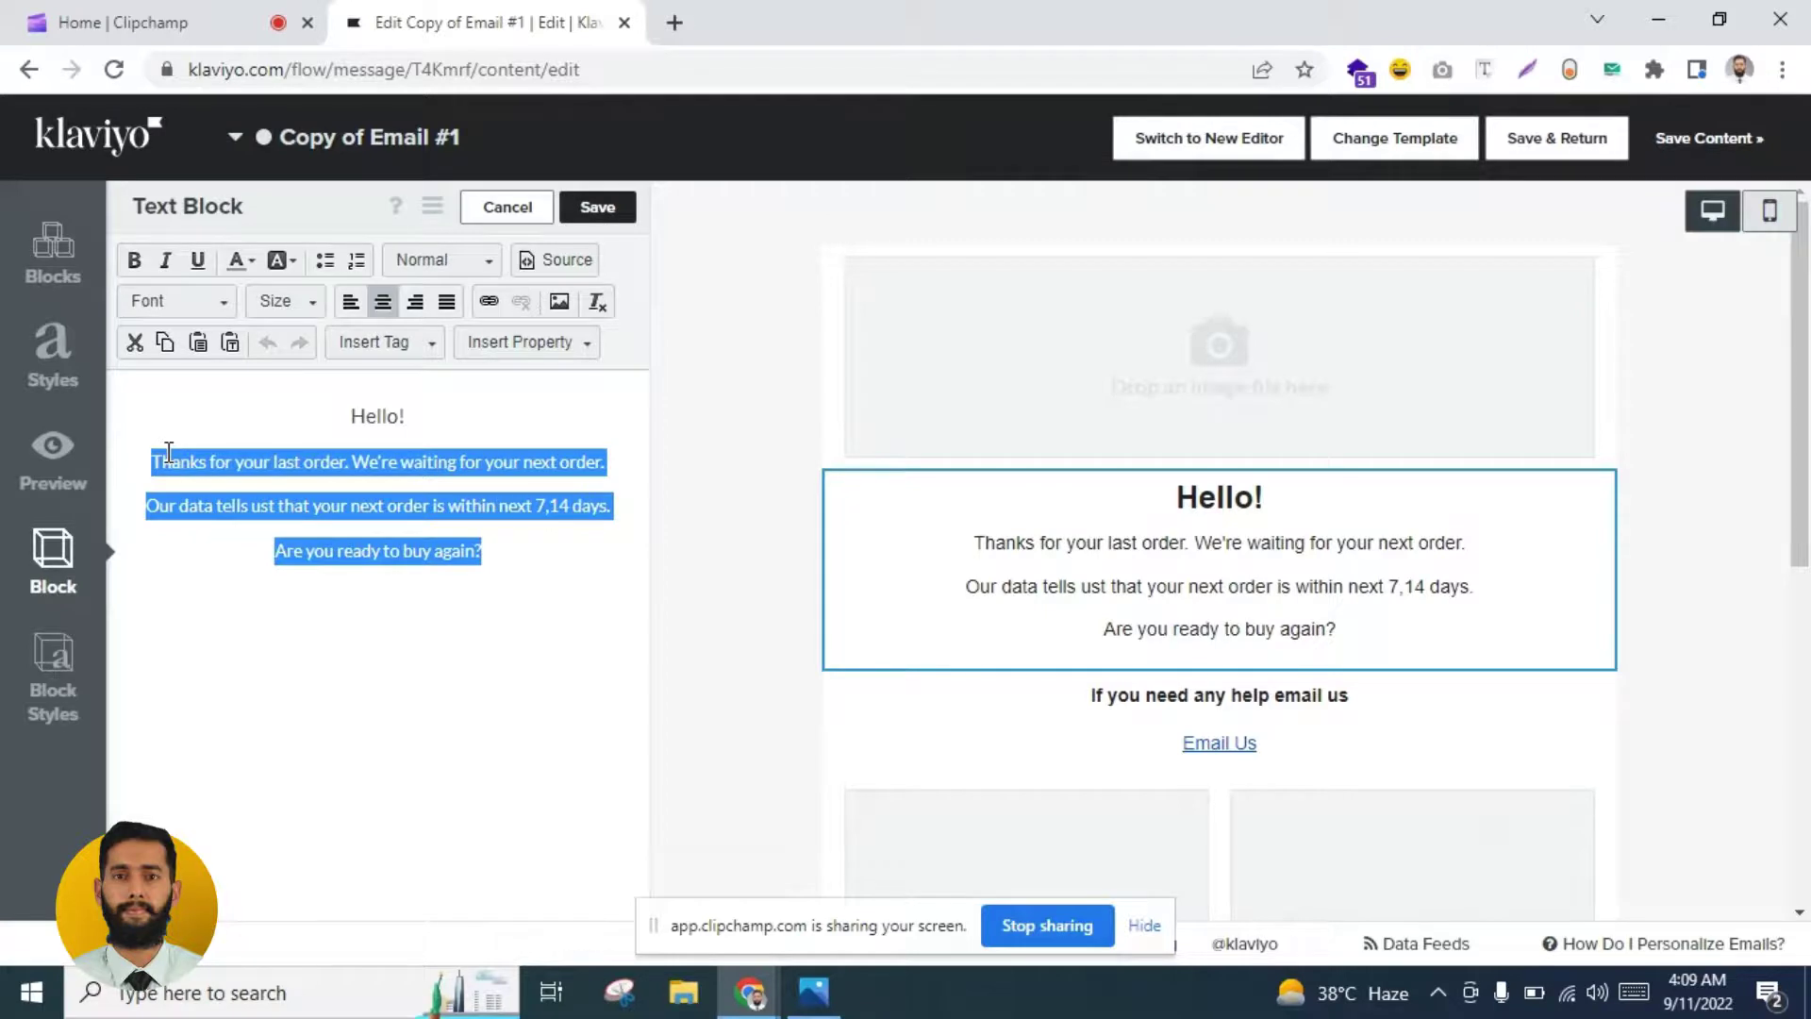
key(BackSpace)
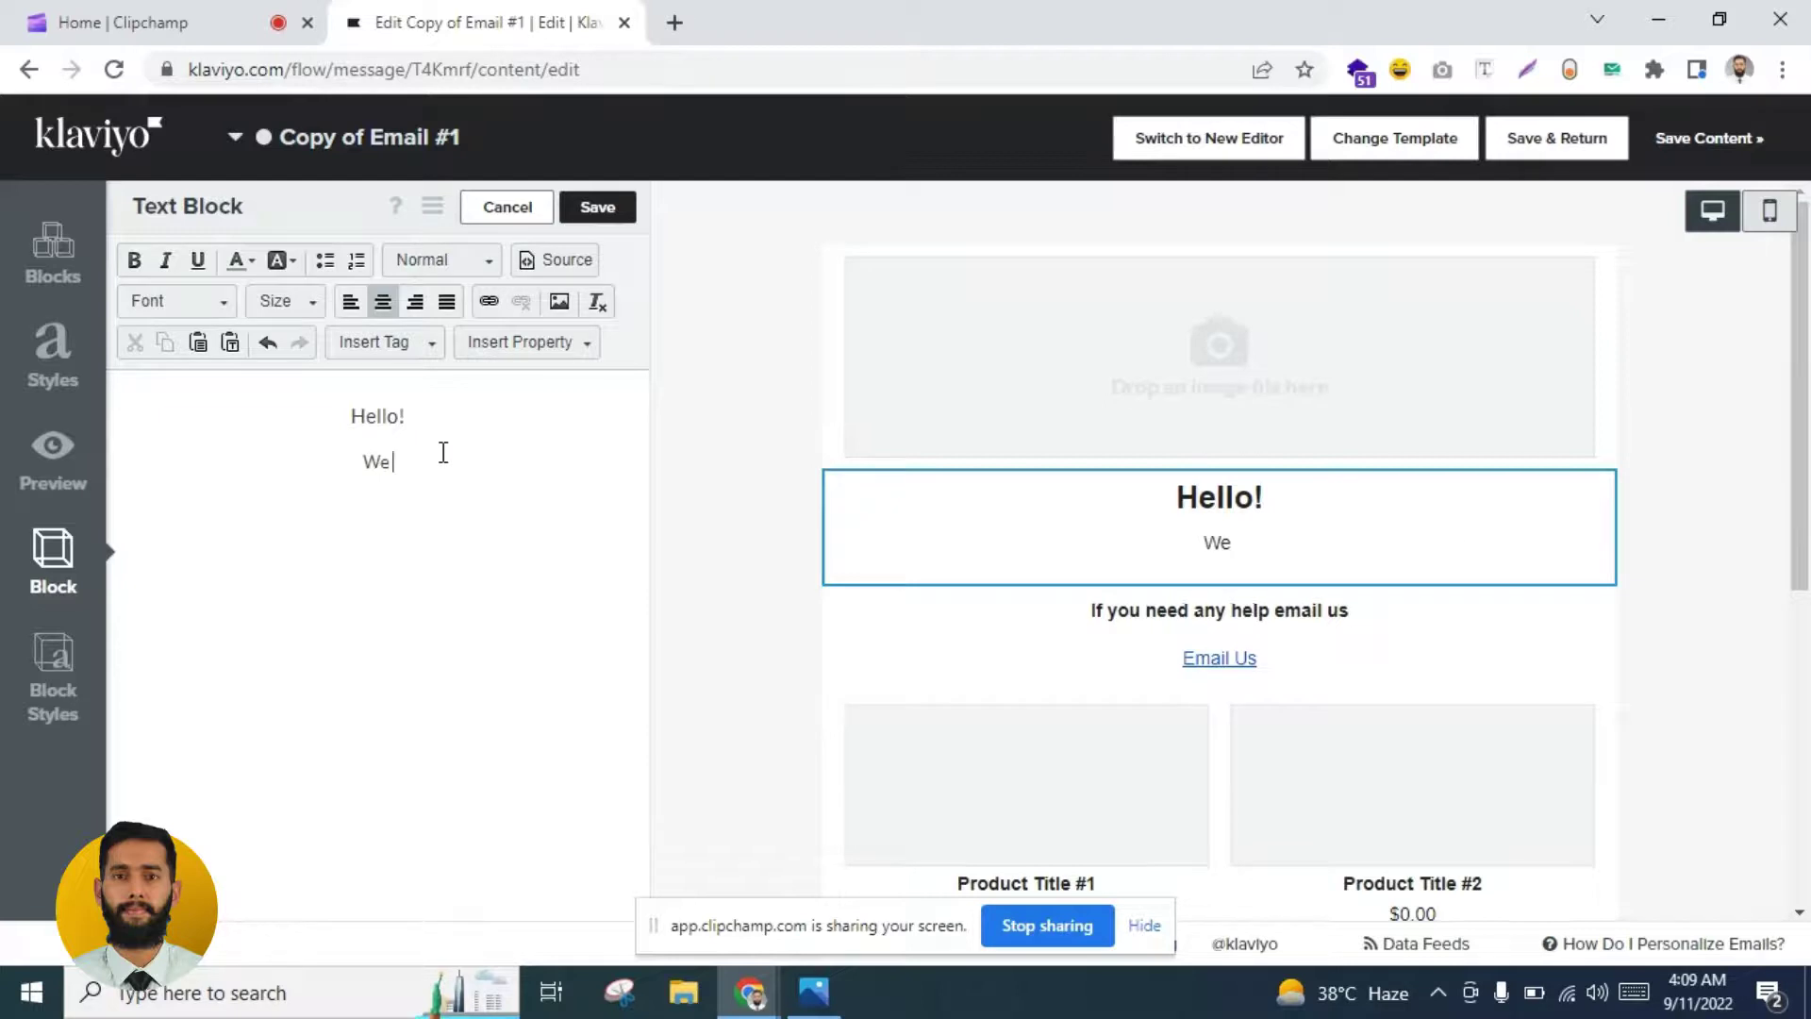
Step: Type the new offer text ending 'we're offering you extra x% off'
text(We found you want to)
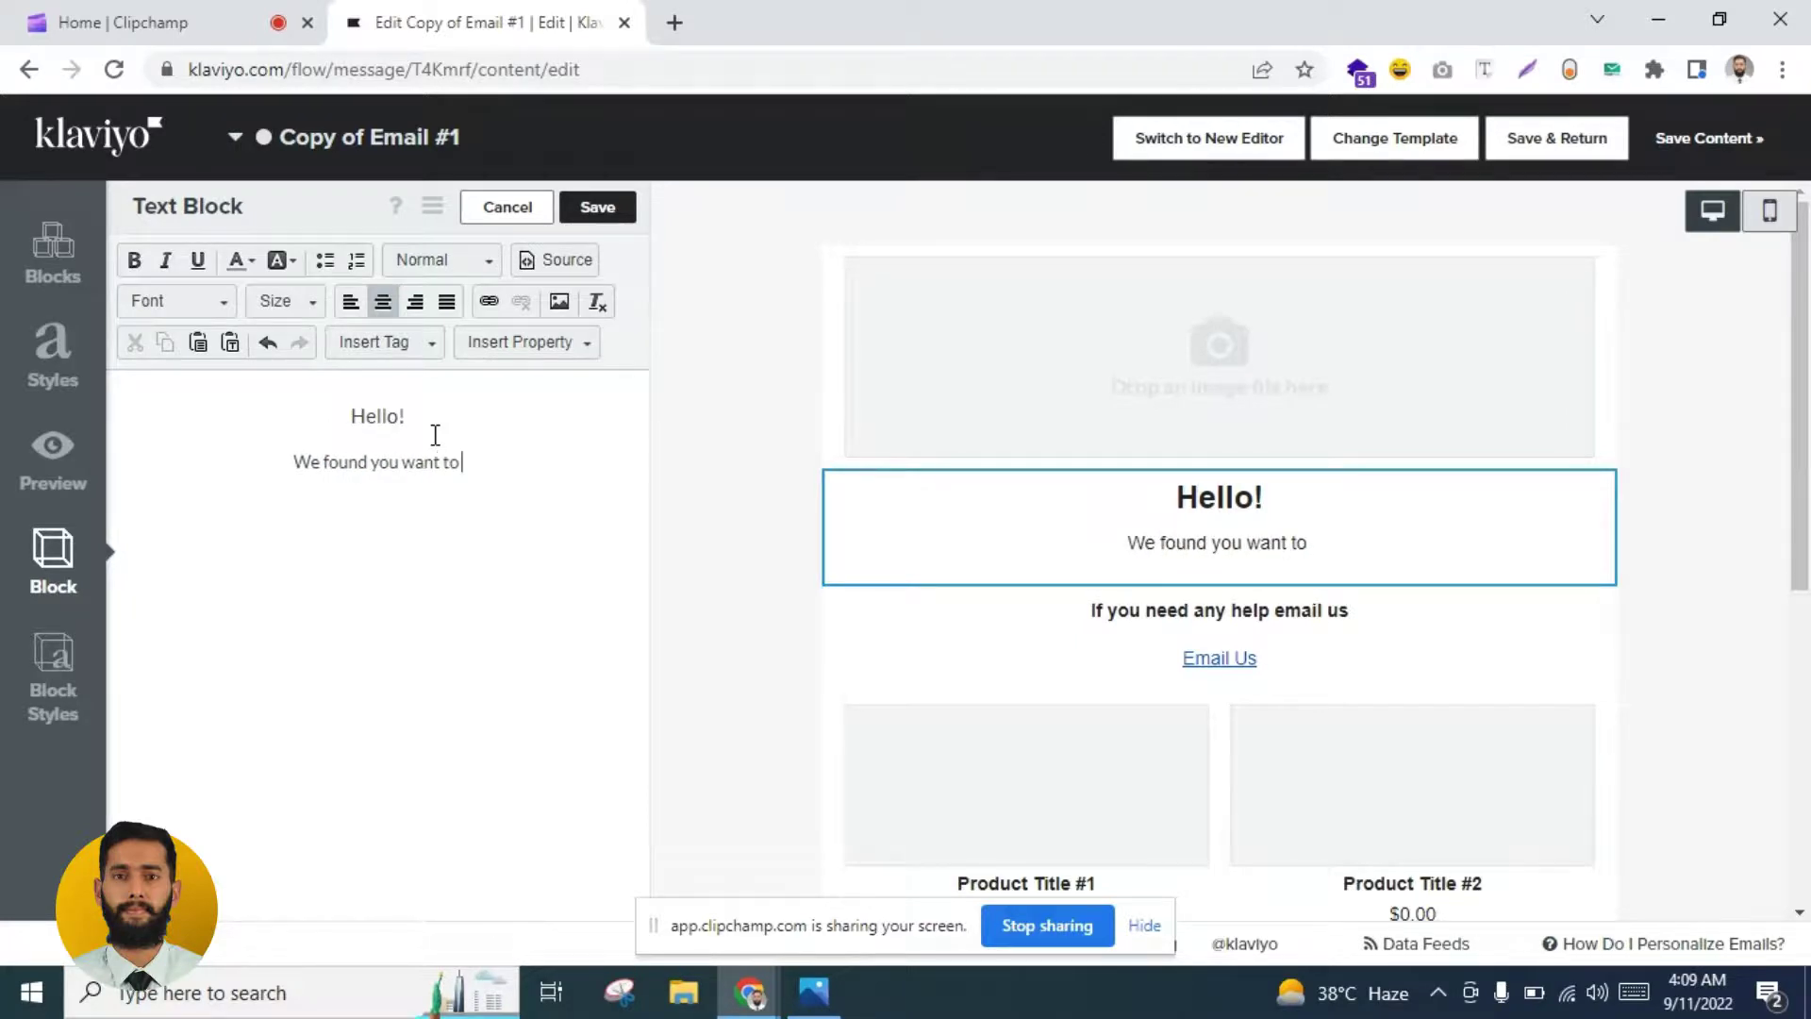
text( purchase agai)
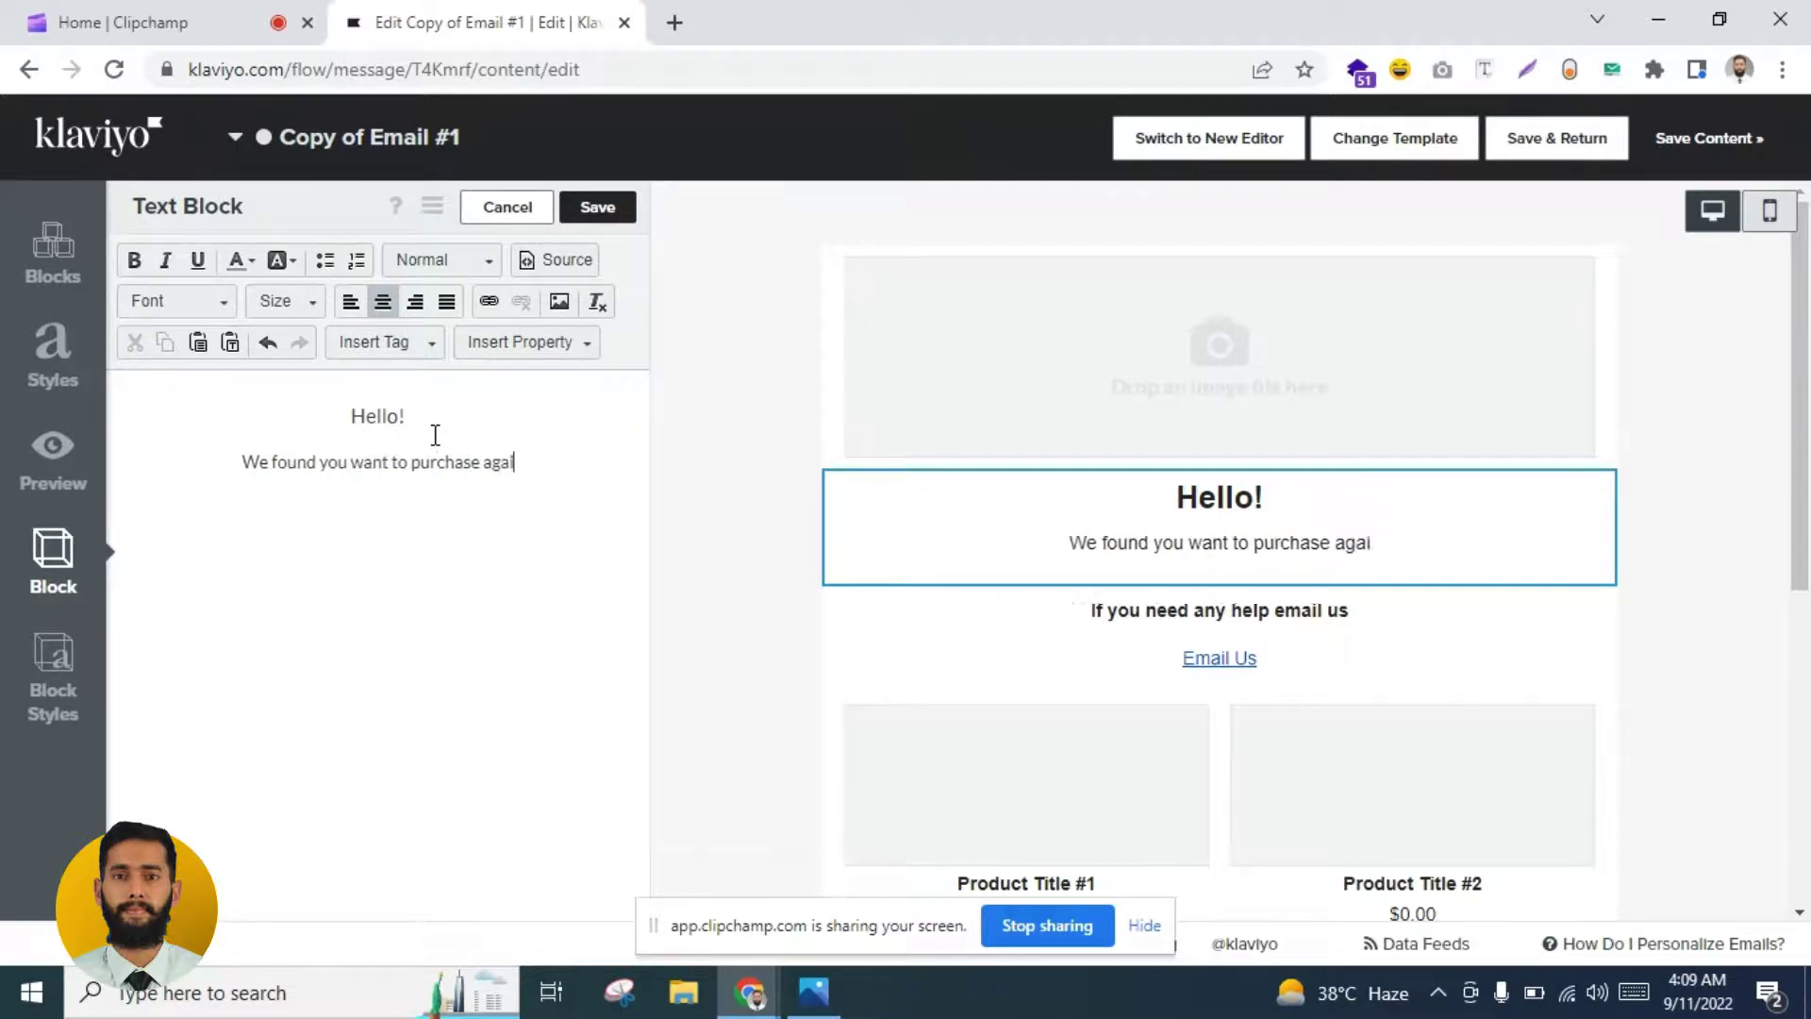
text(n?)
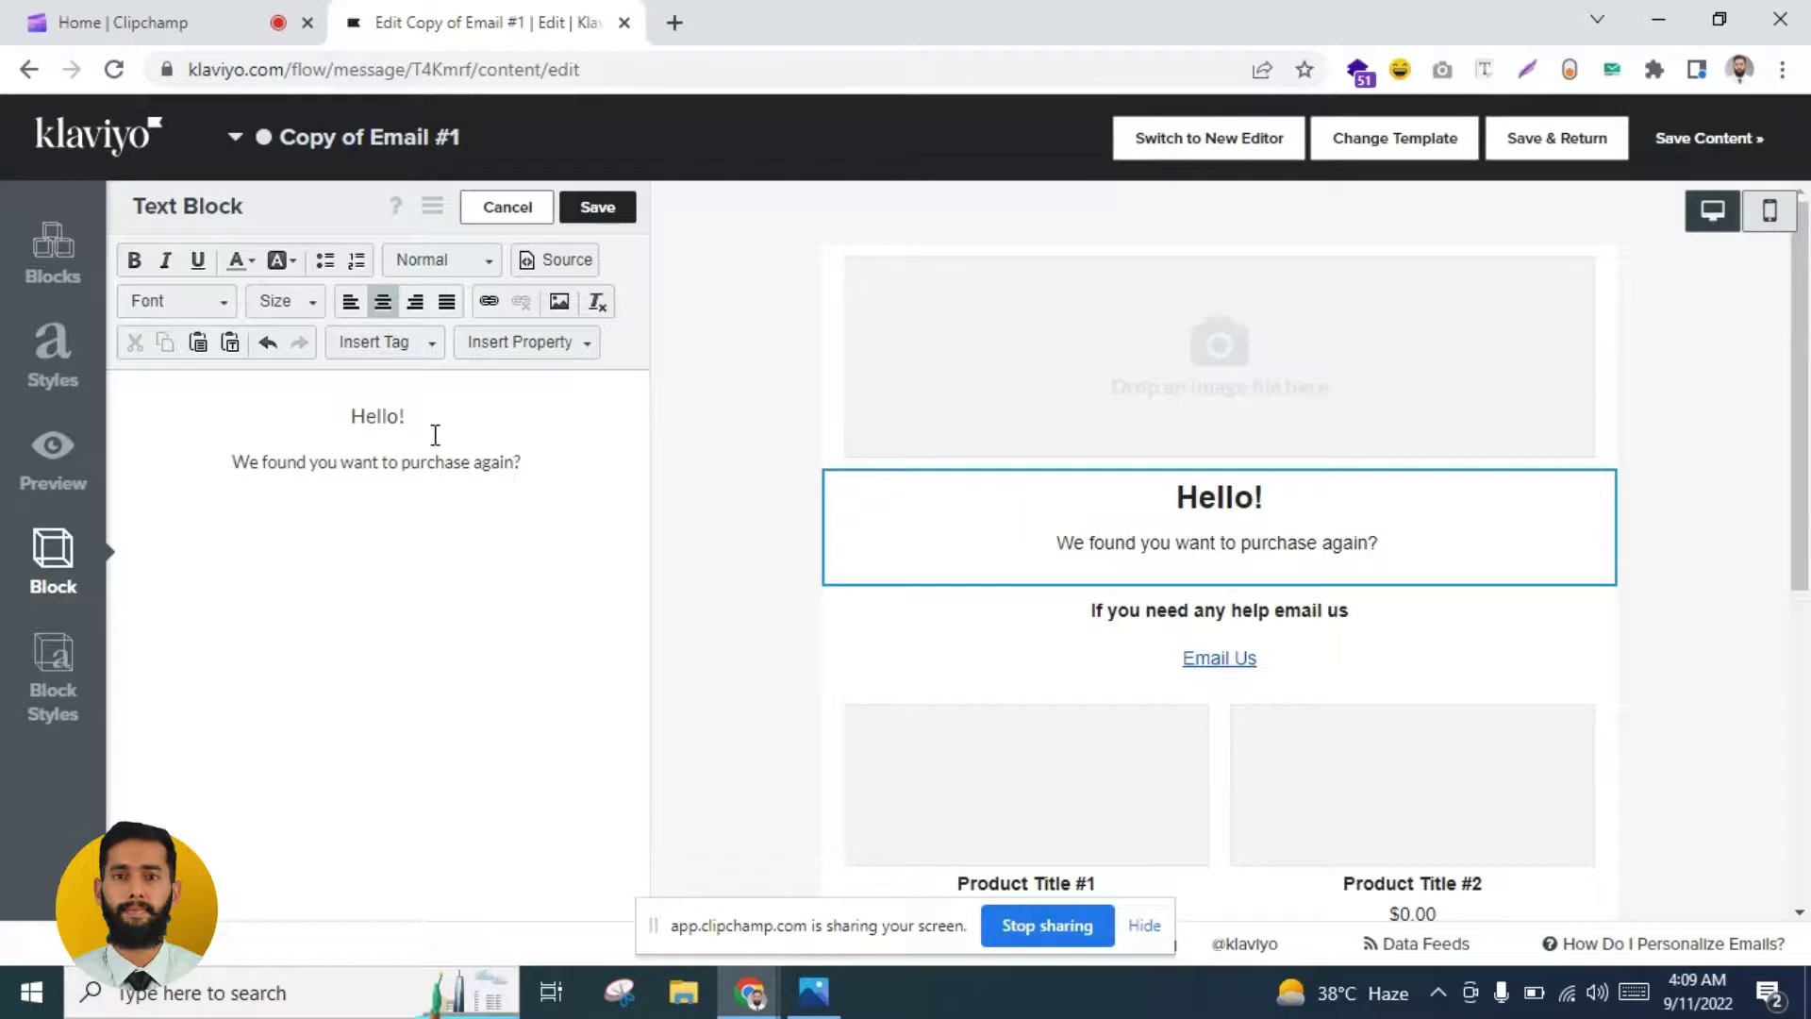
text( Yes!)
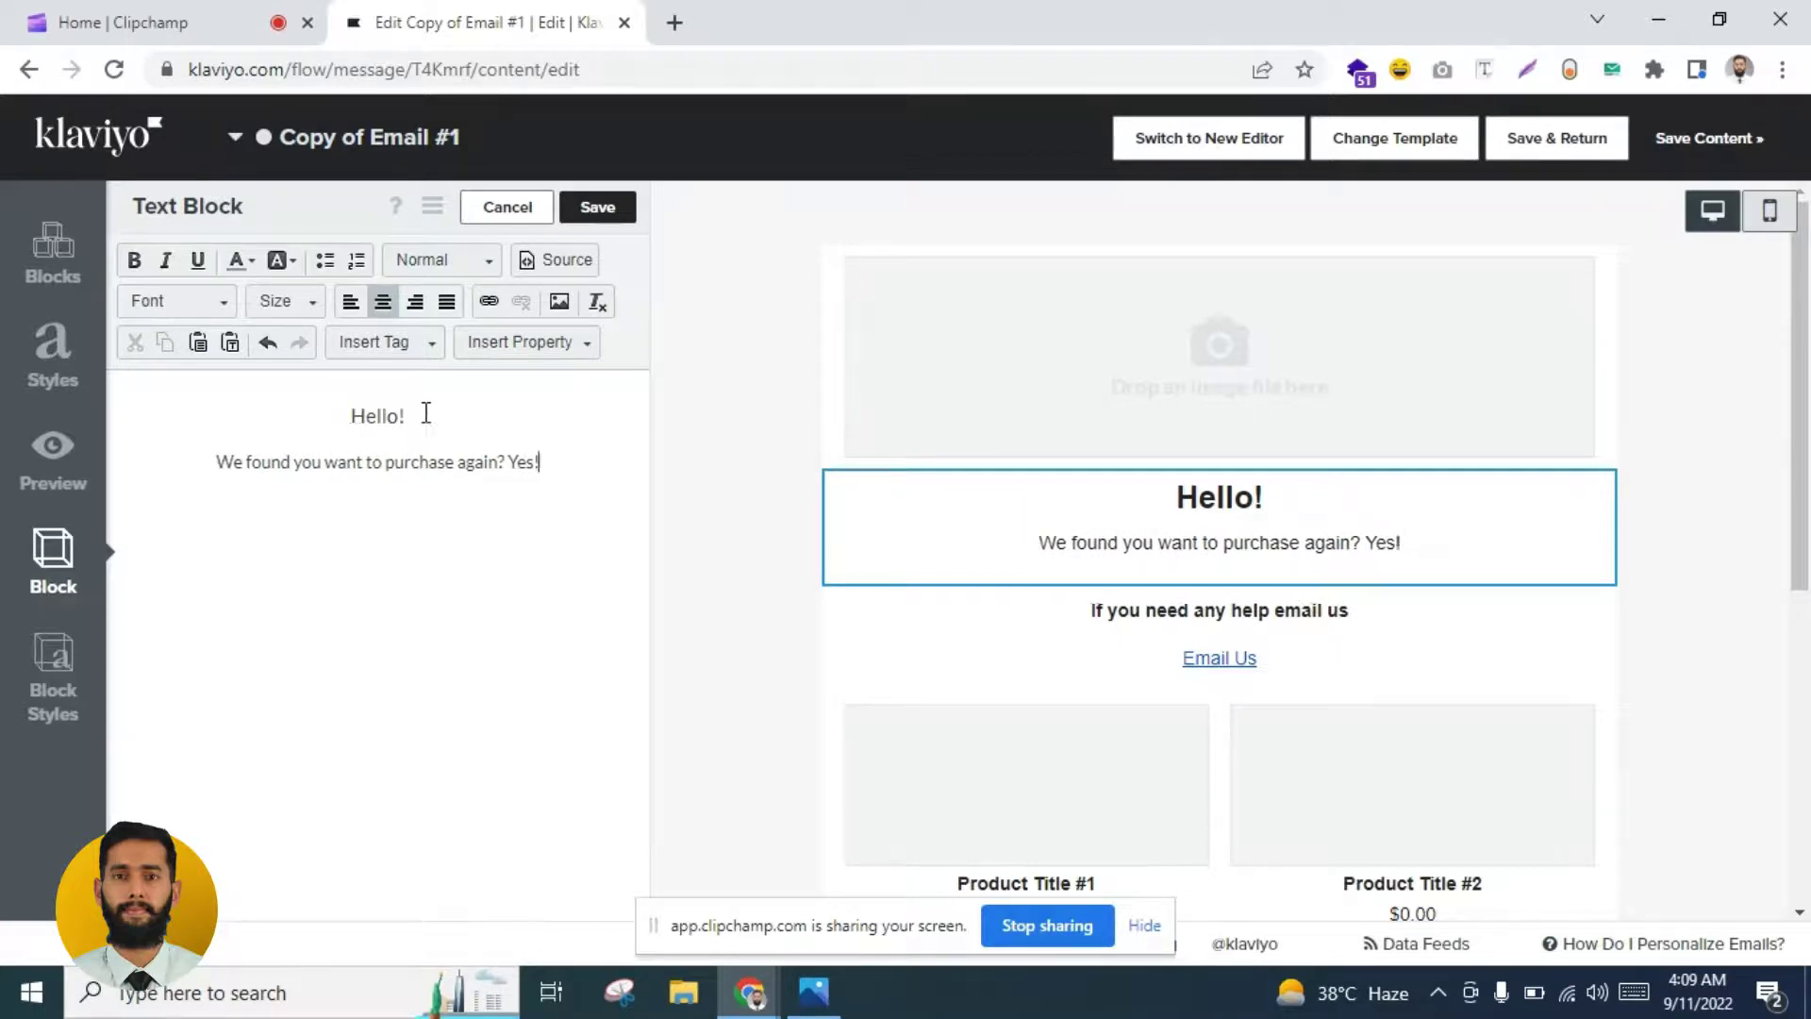
text( Ok)
key(BackSpace)
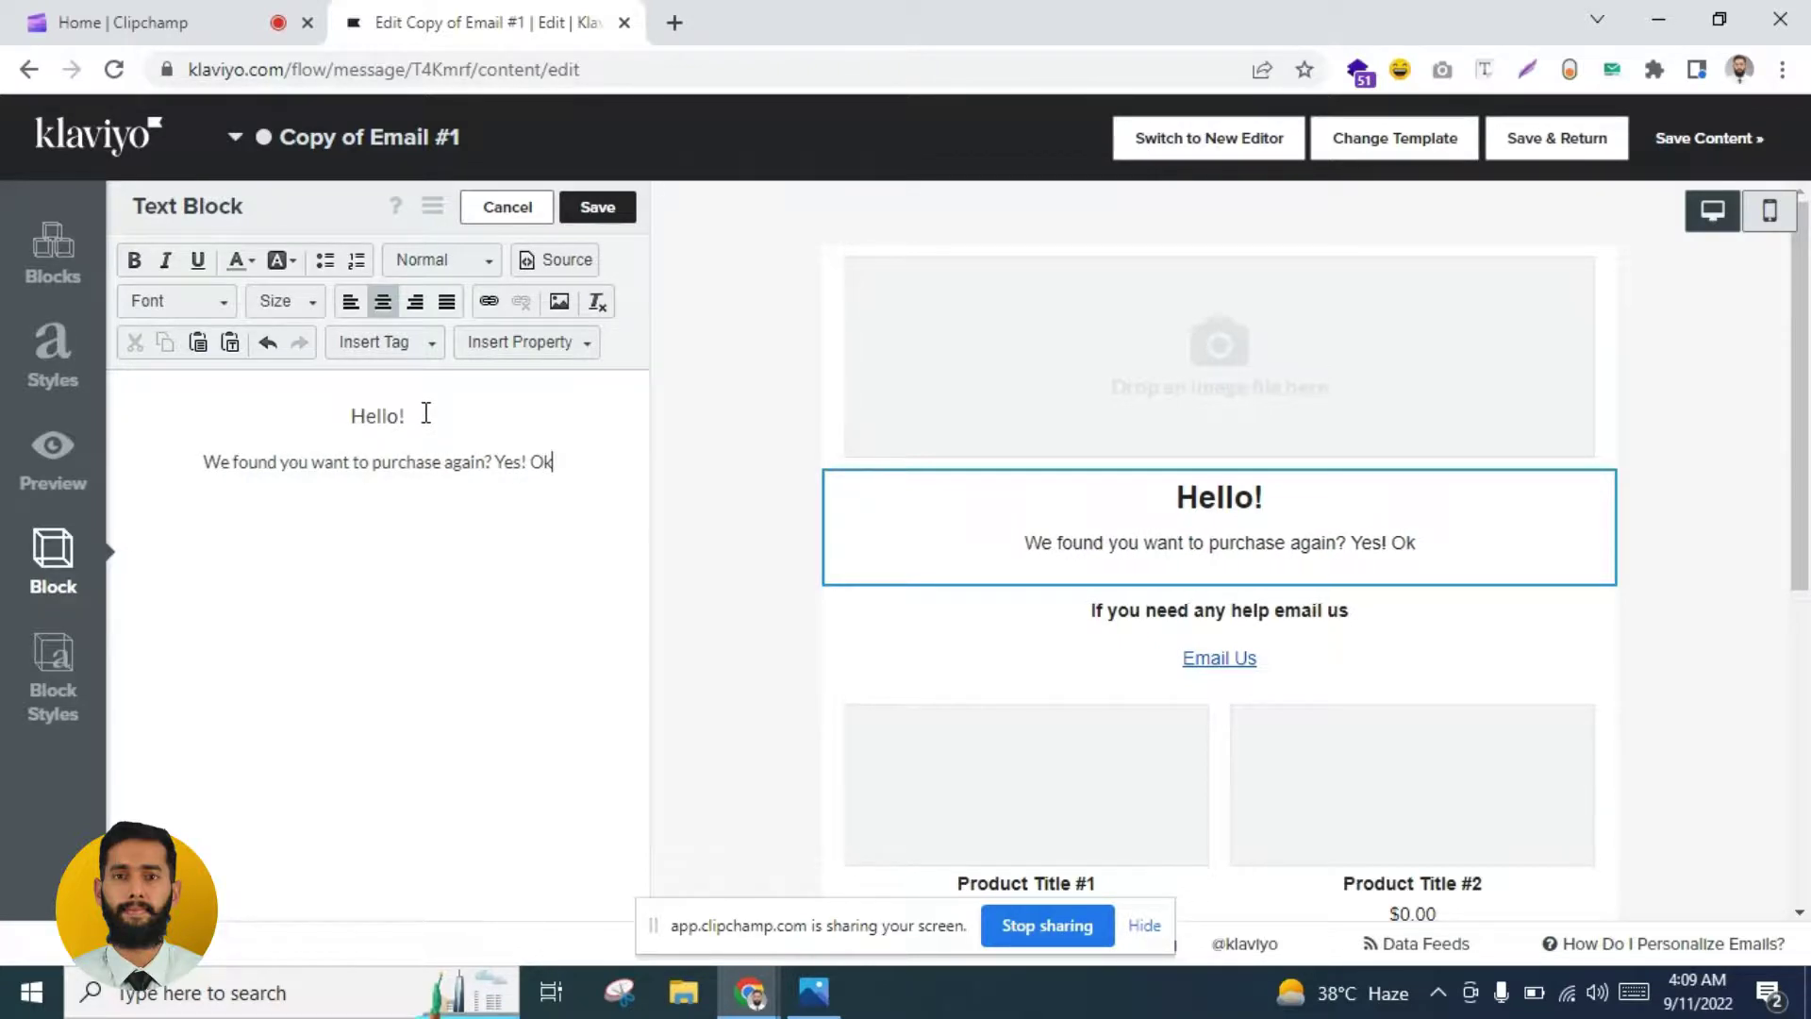
text(. To m)
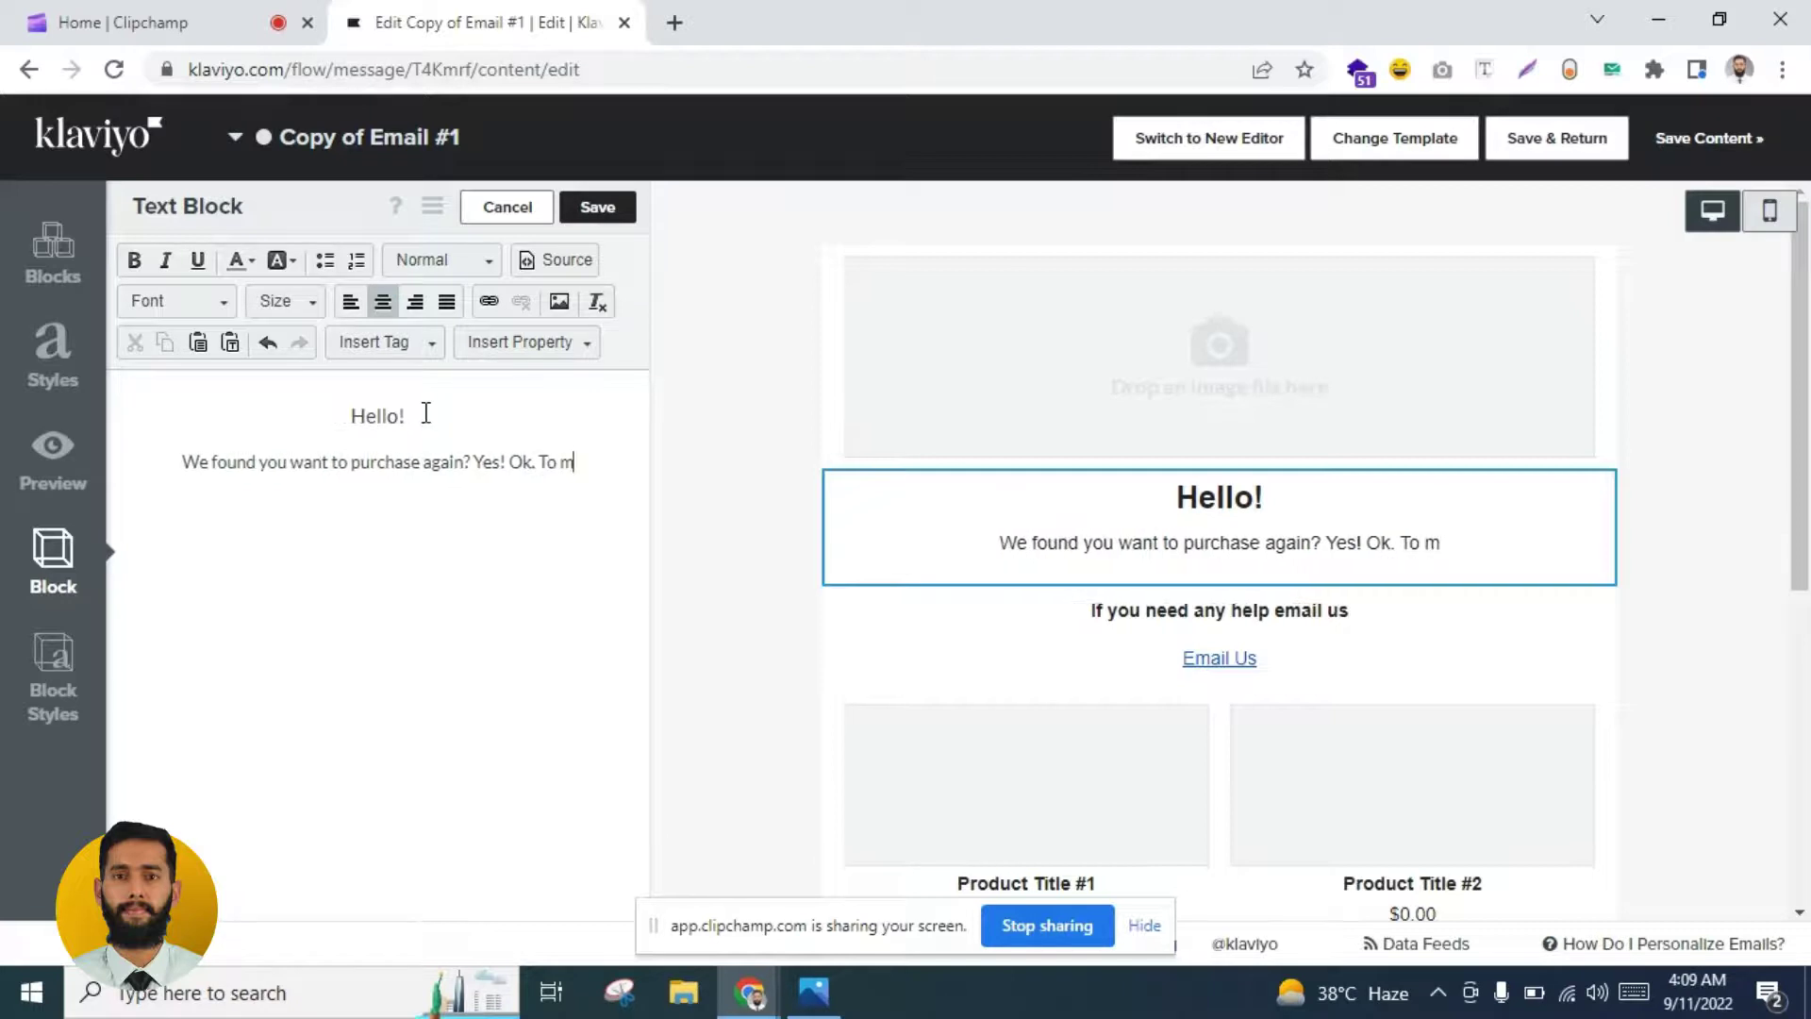
text(ake it super e)
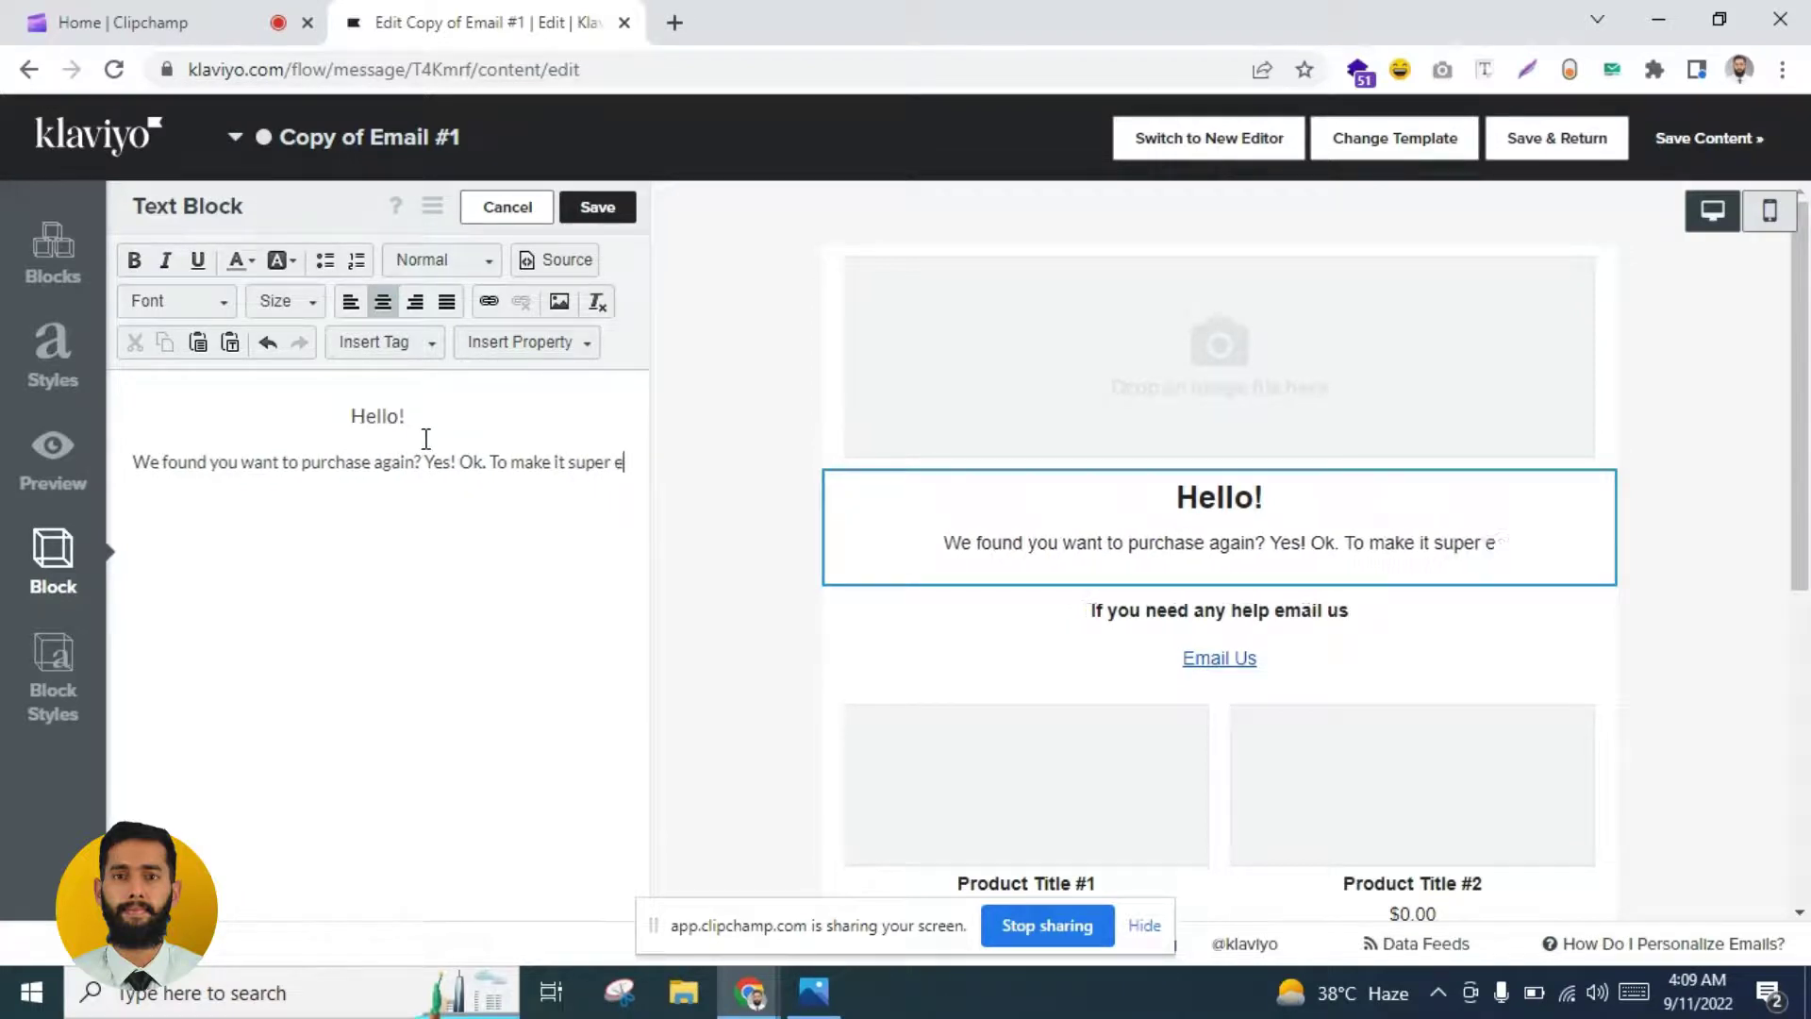
text(asy for you)
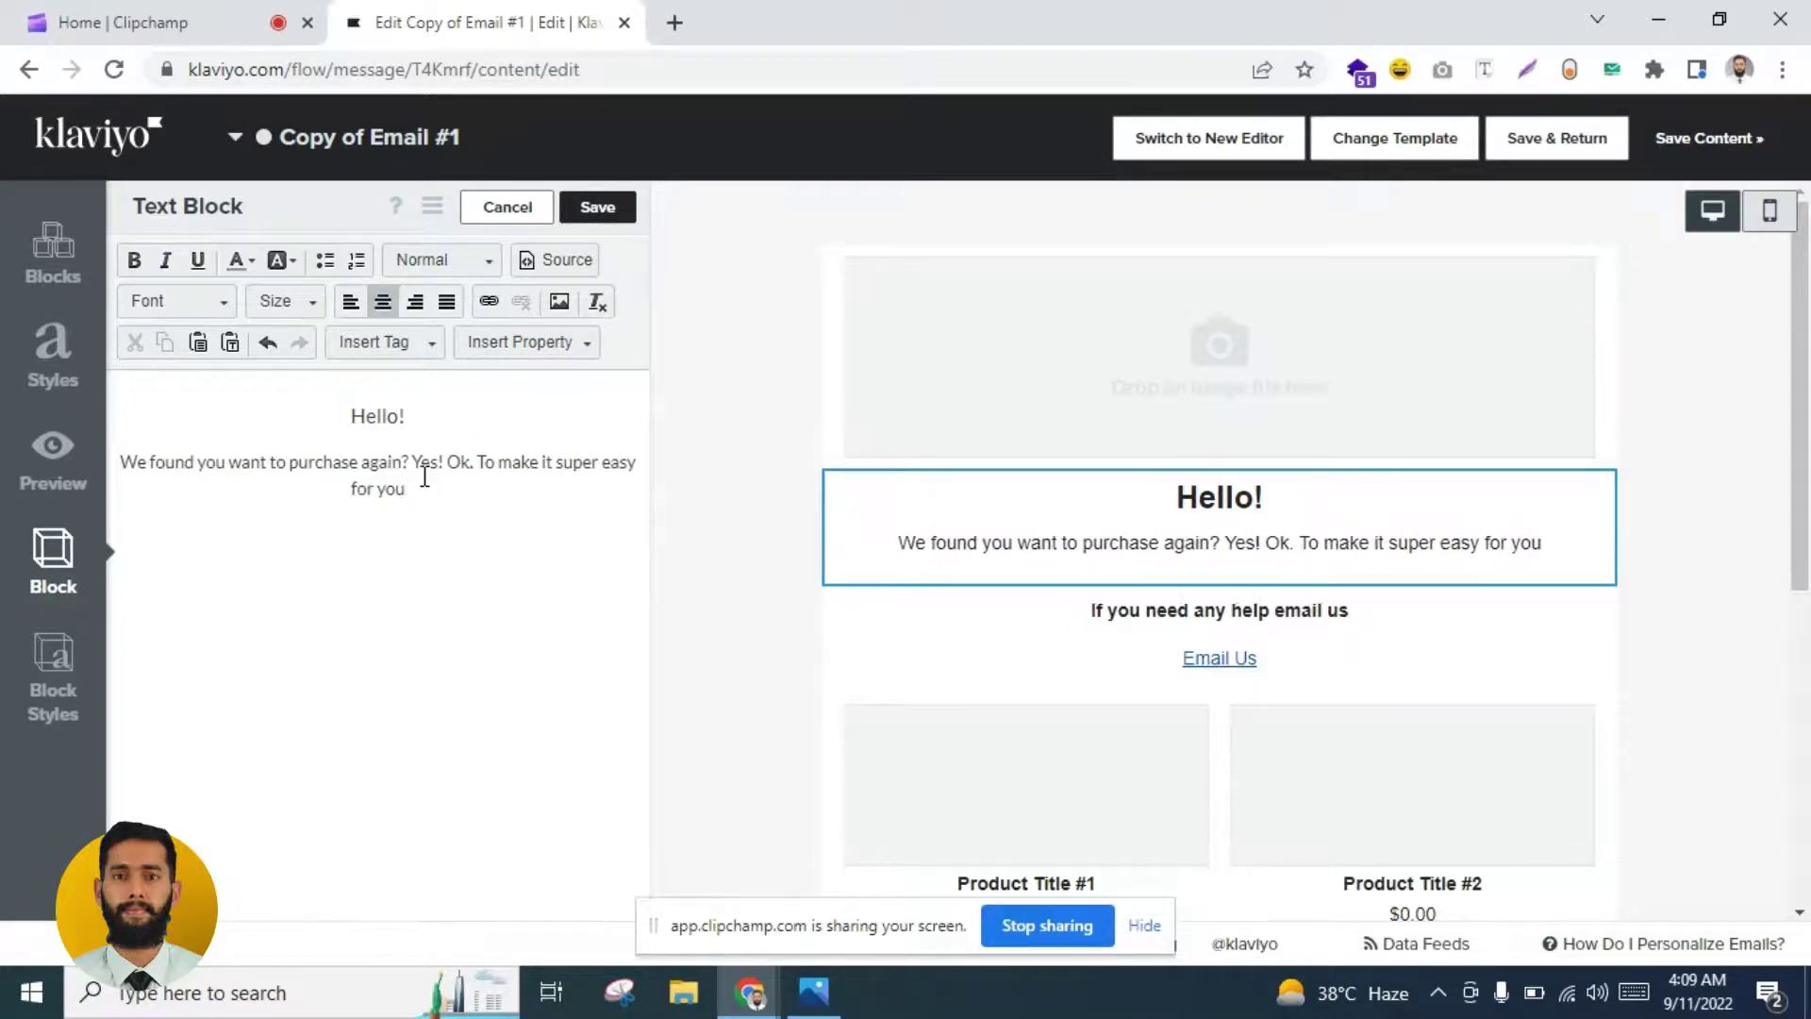
text(, We)
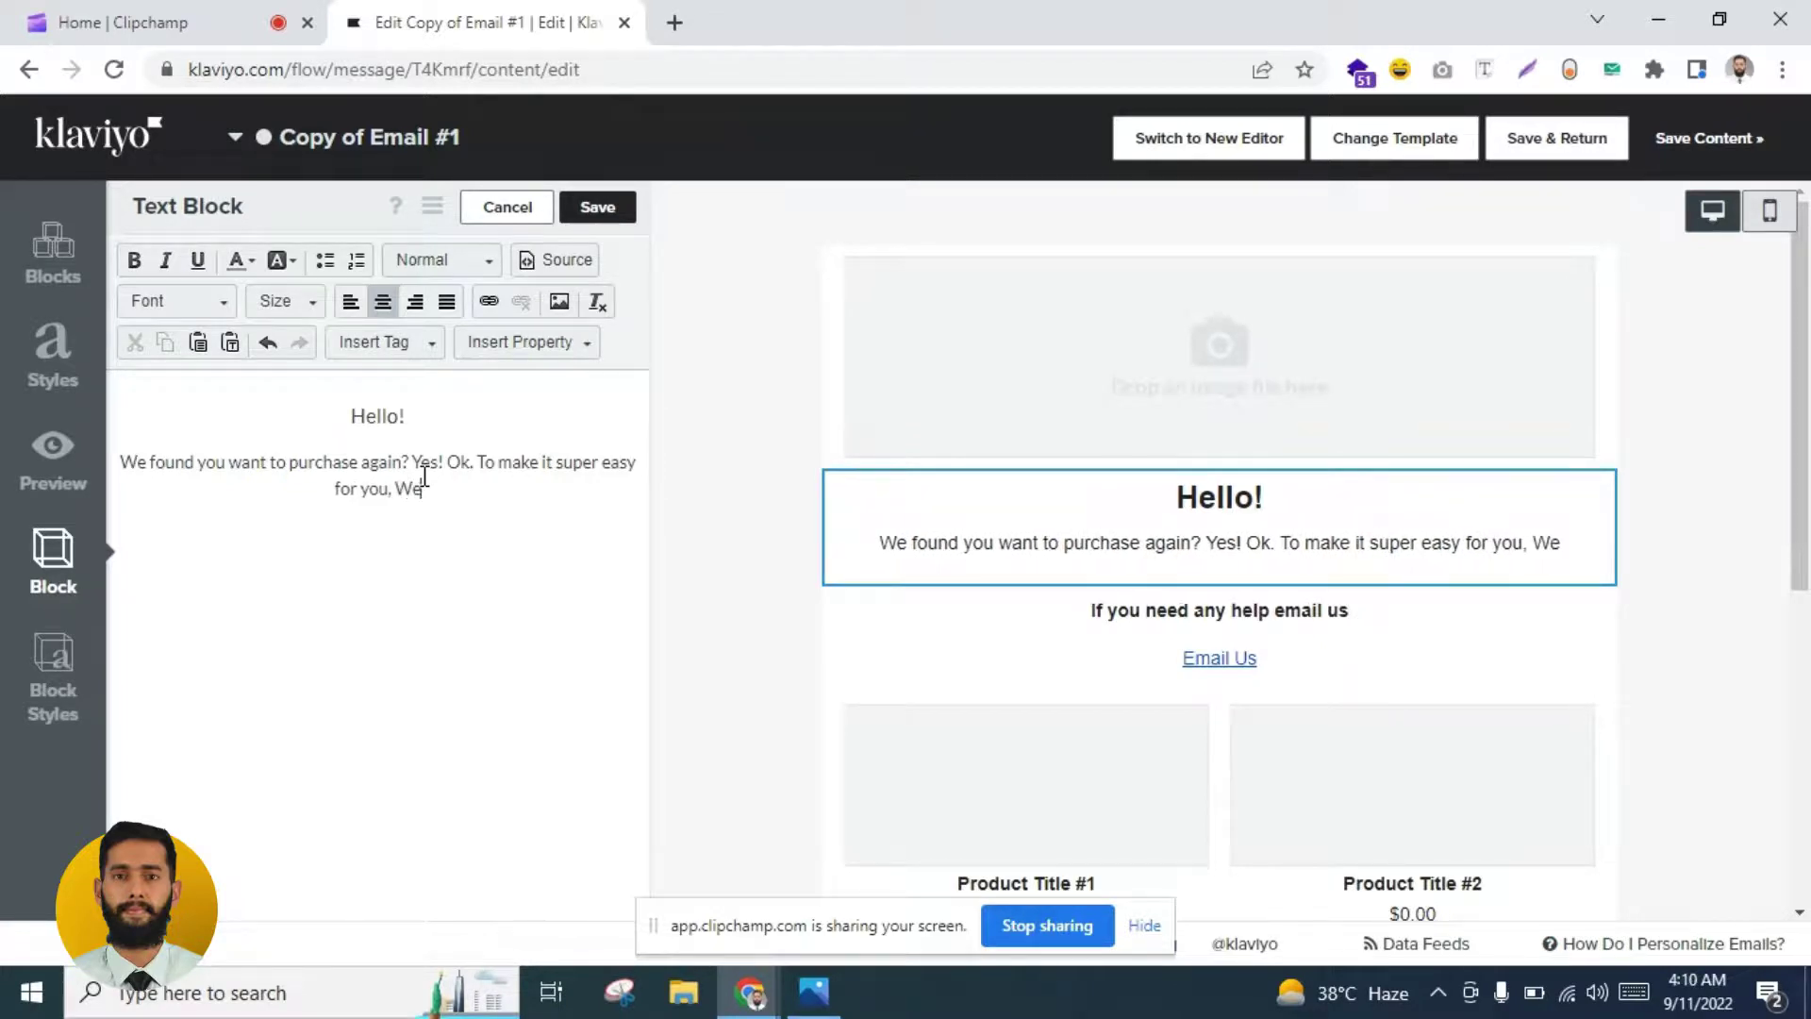
text(;re areo)
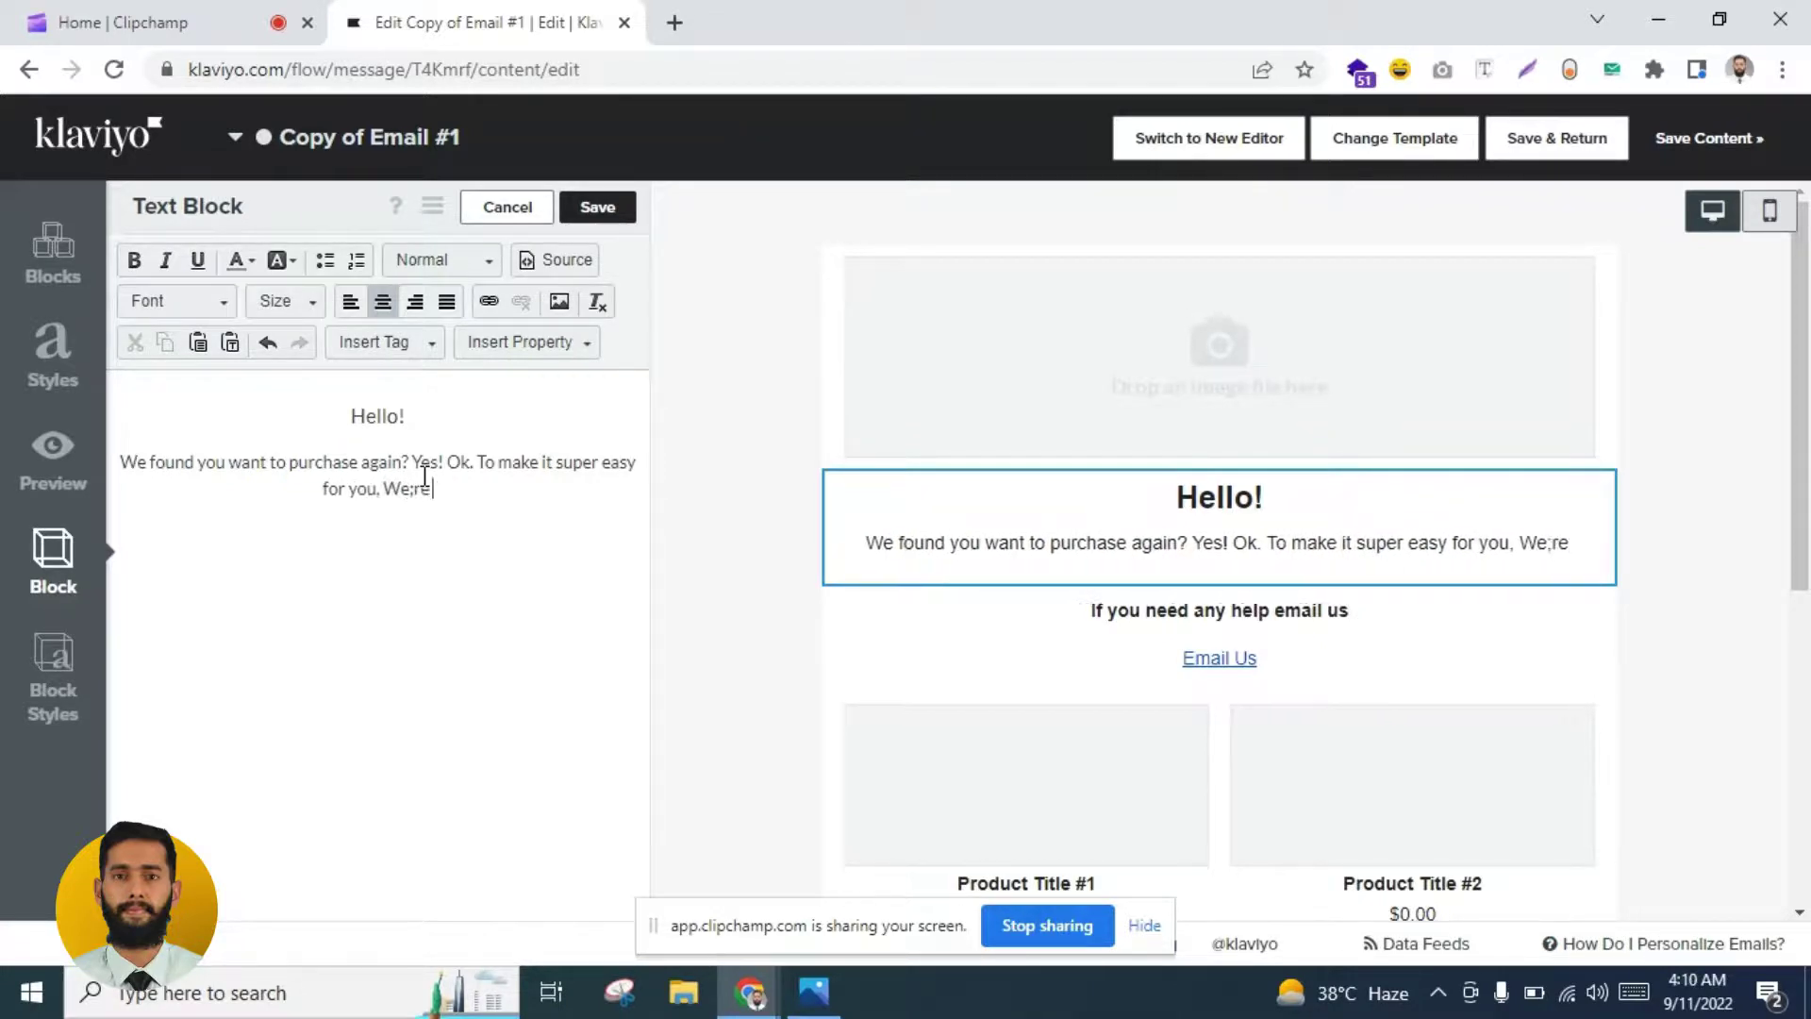
key(BackSpace)
key(BackSpace)
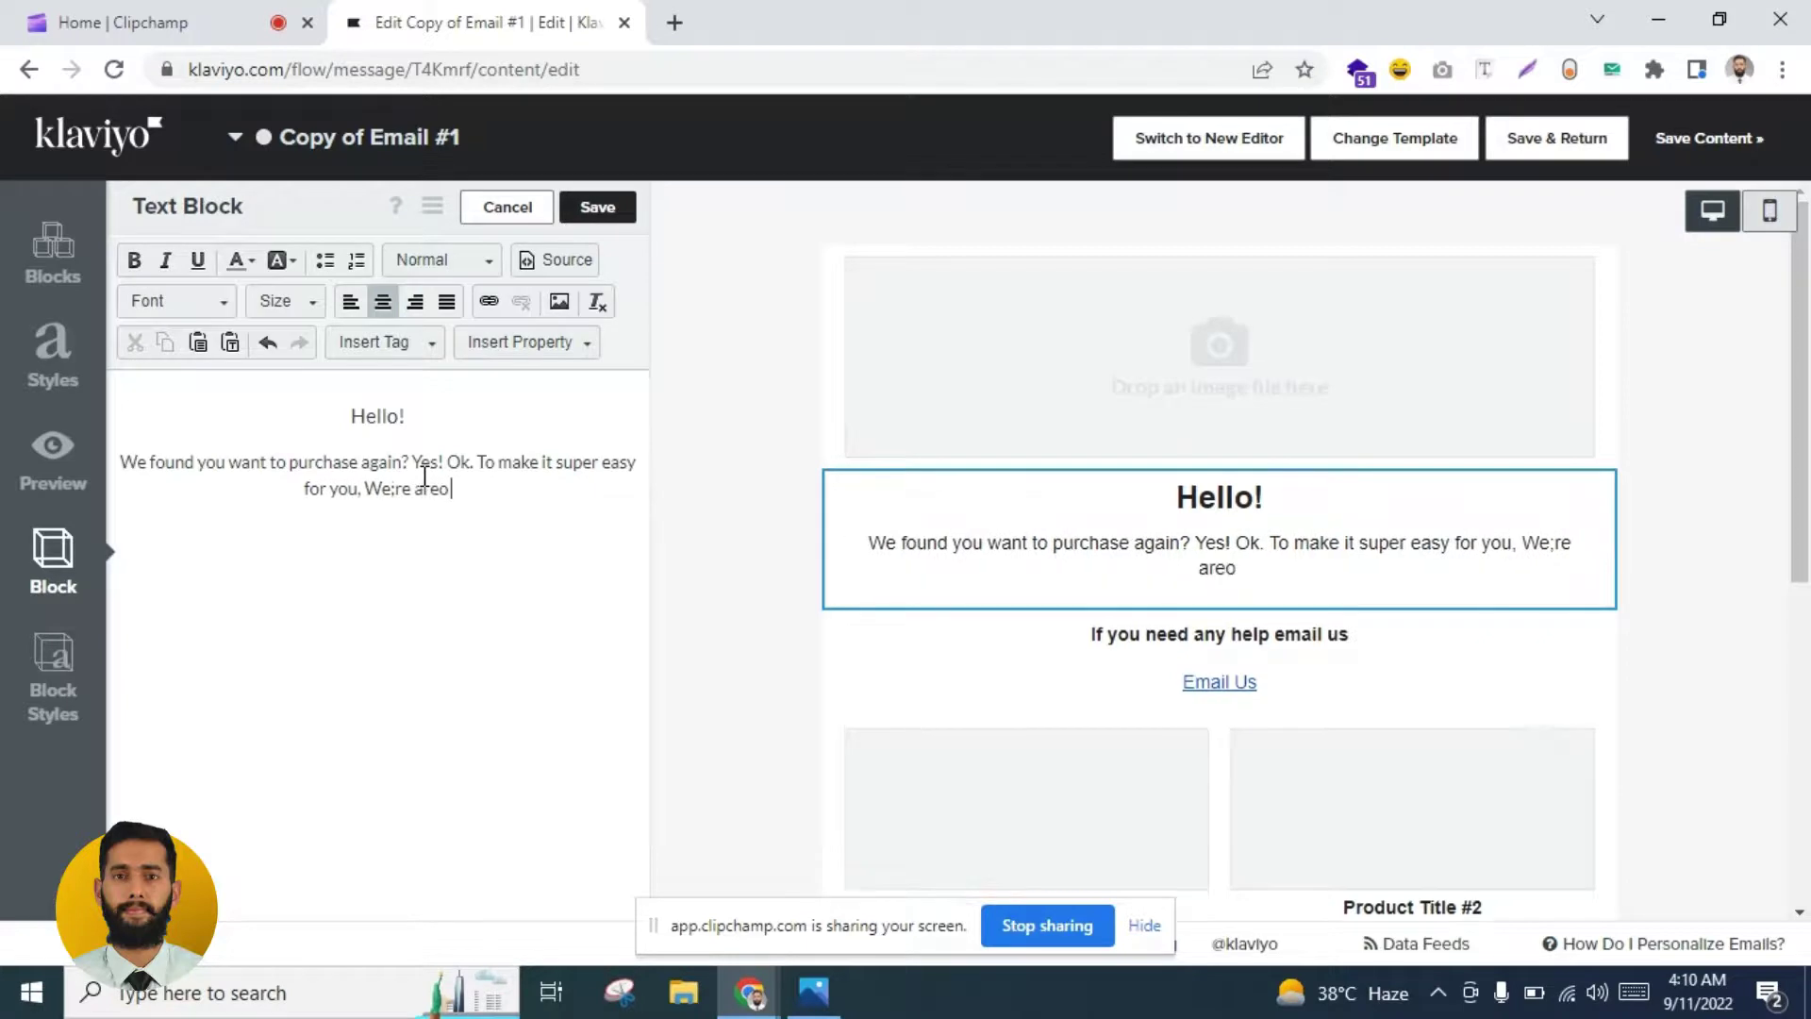
text(e offering you ex)
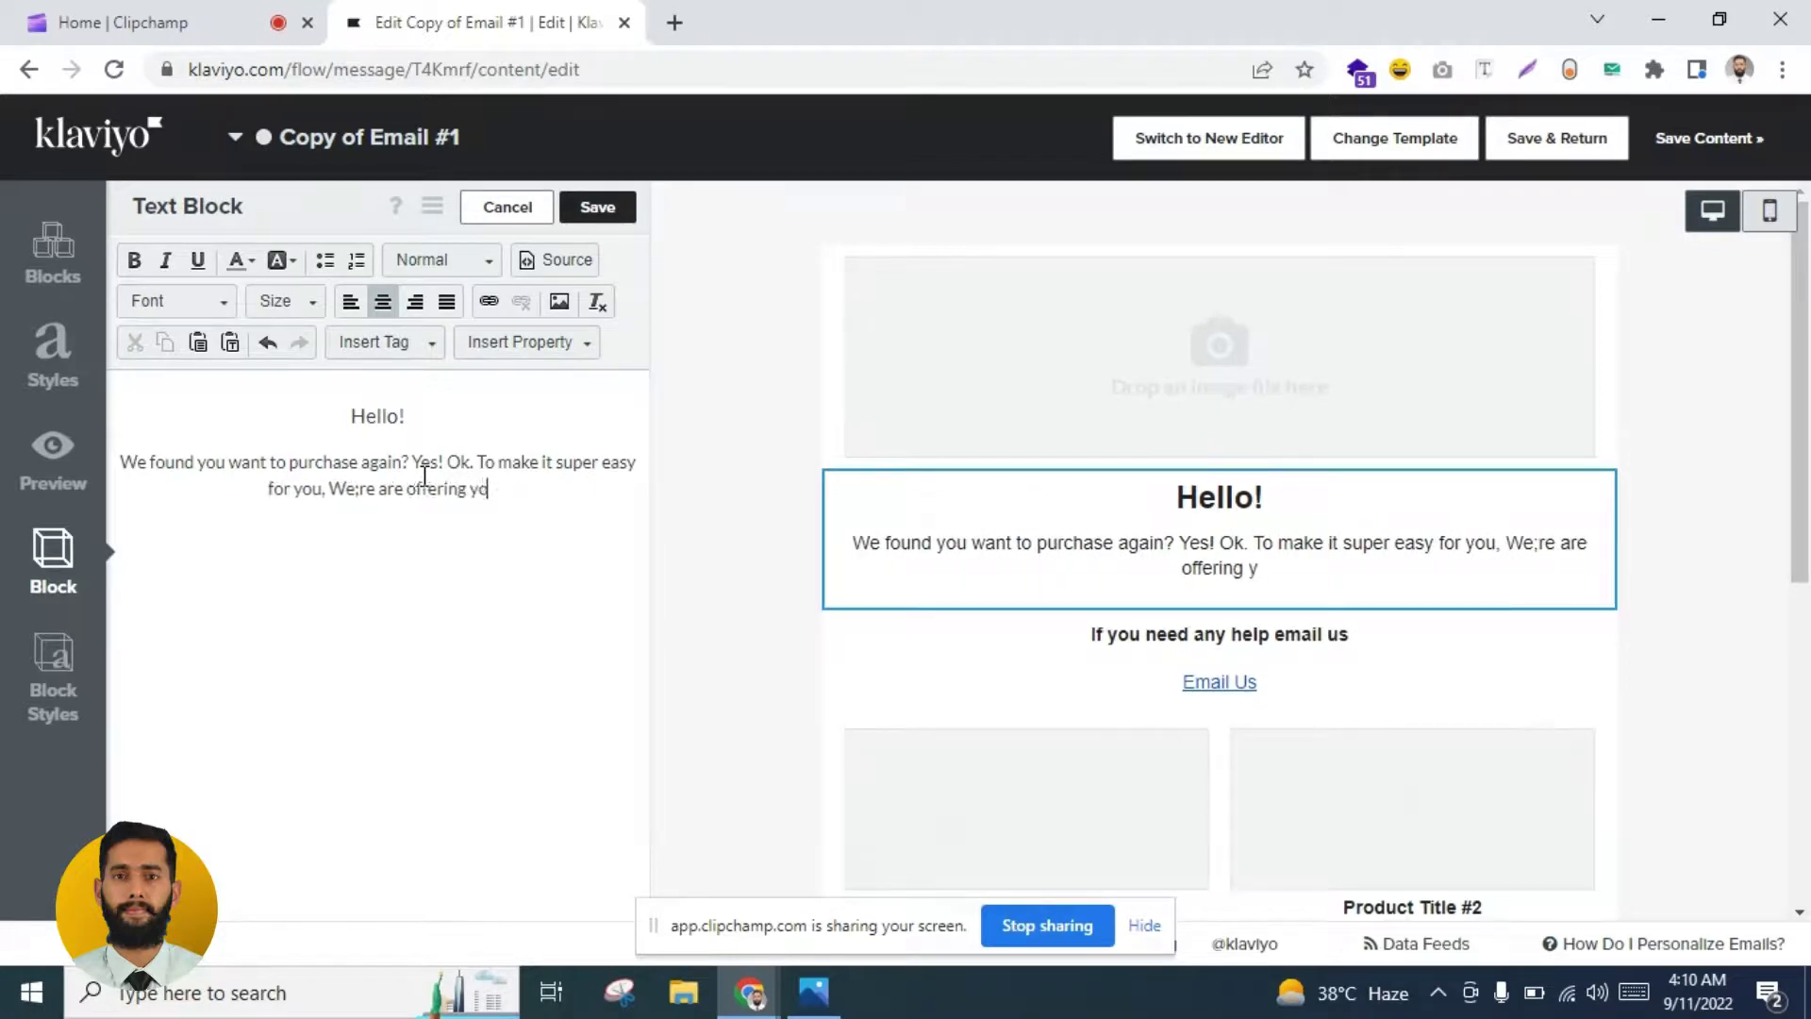
text(tra)
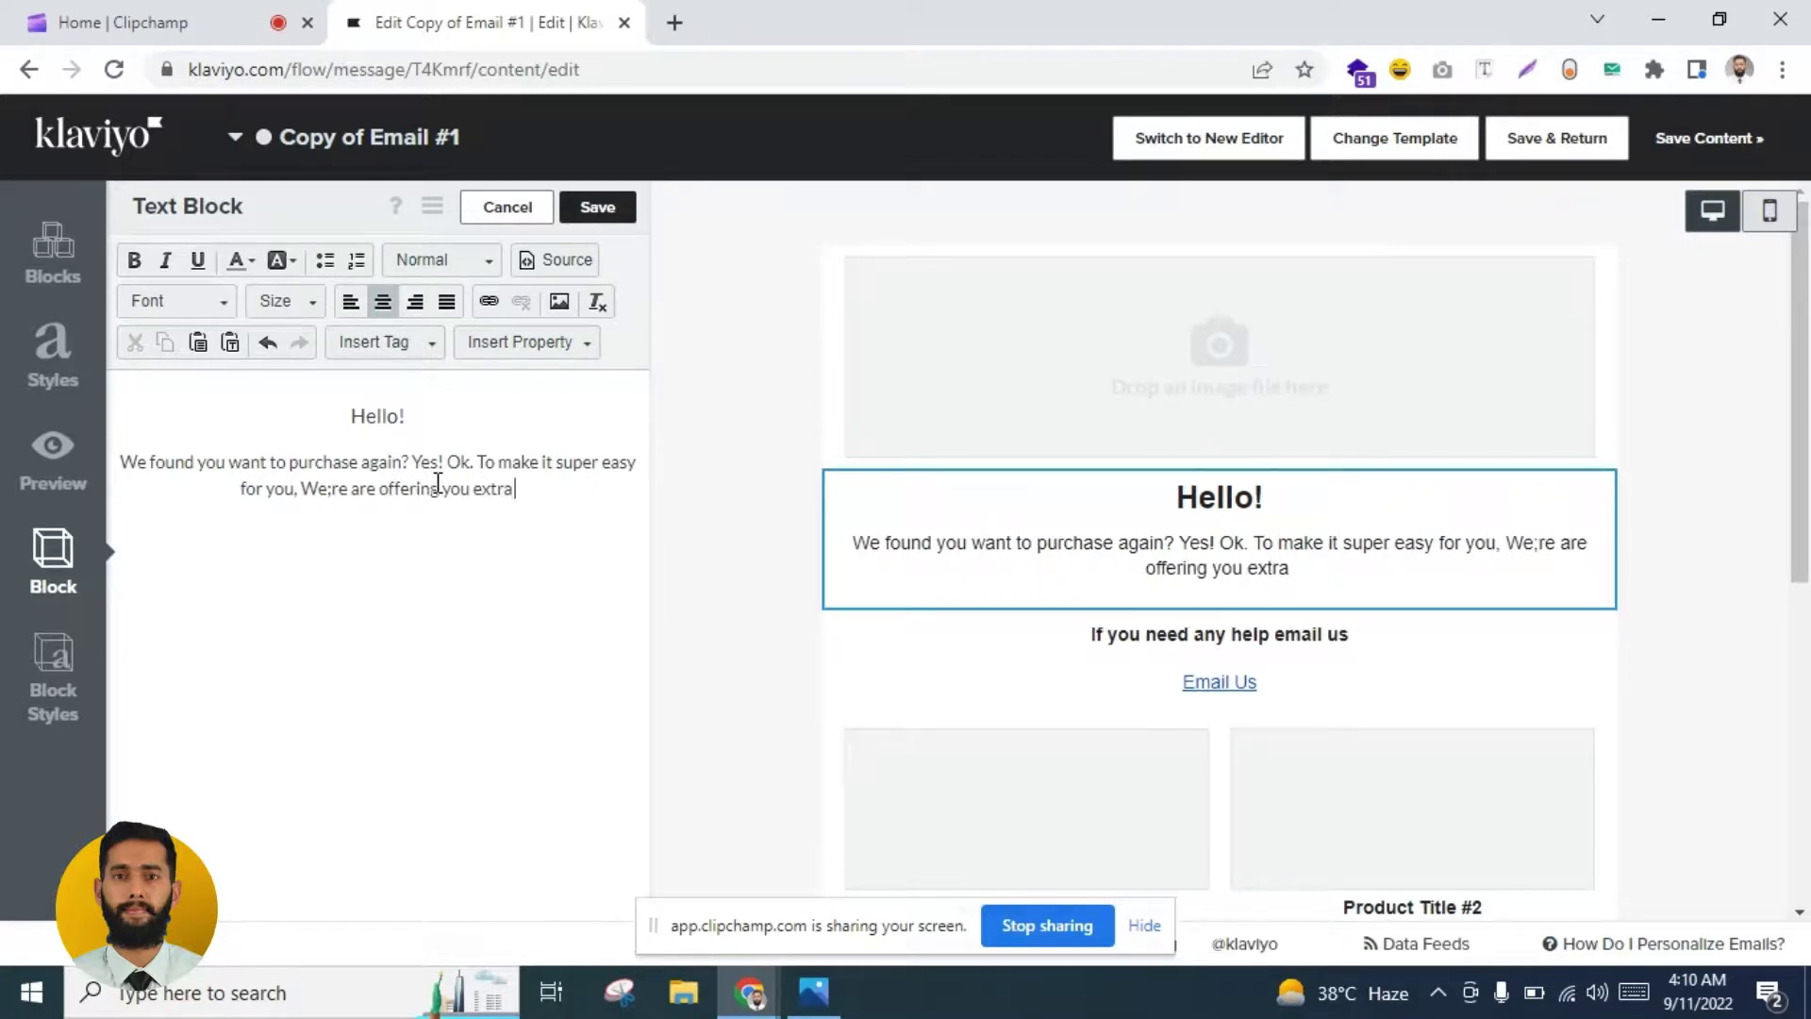
text( x% off)
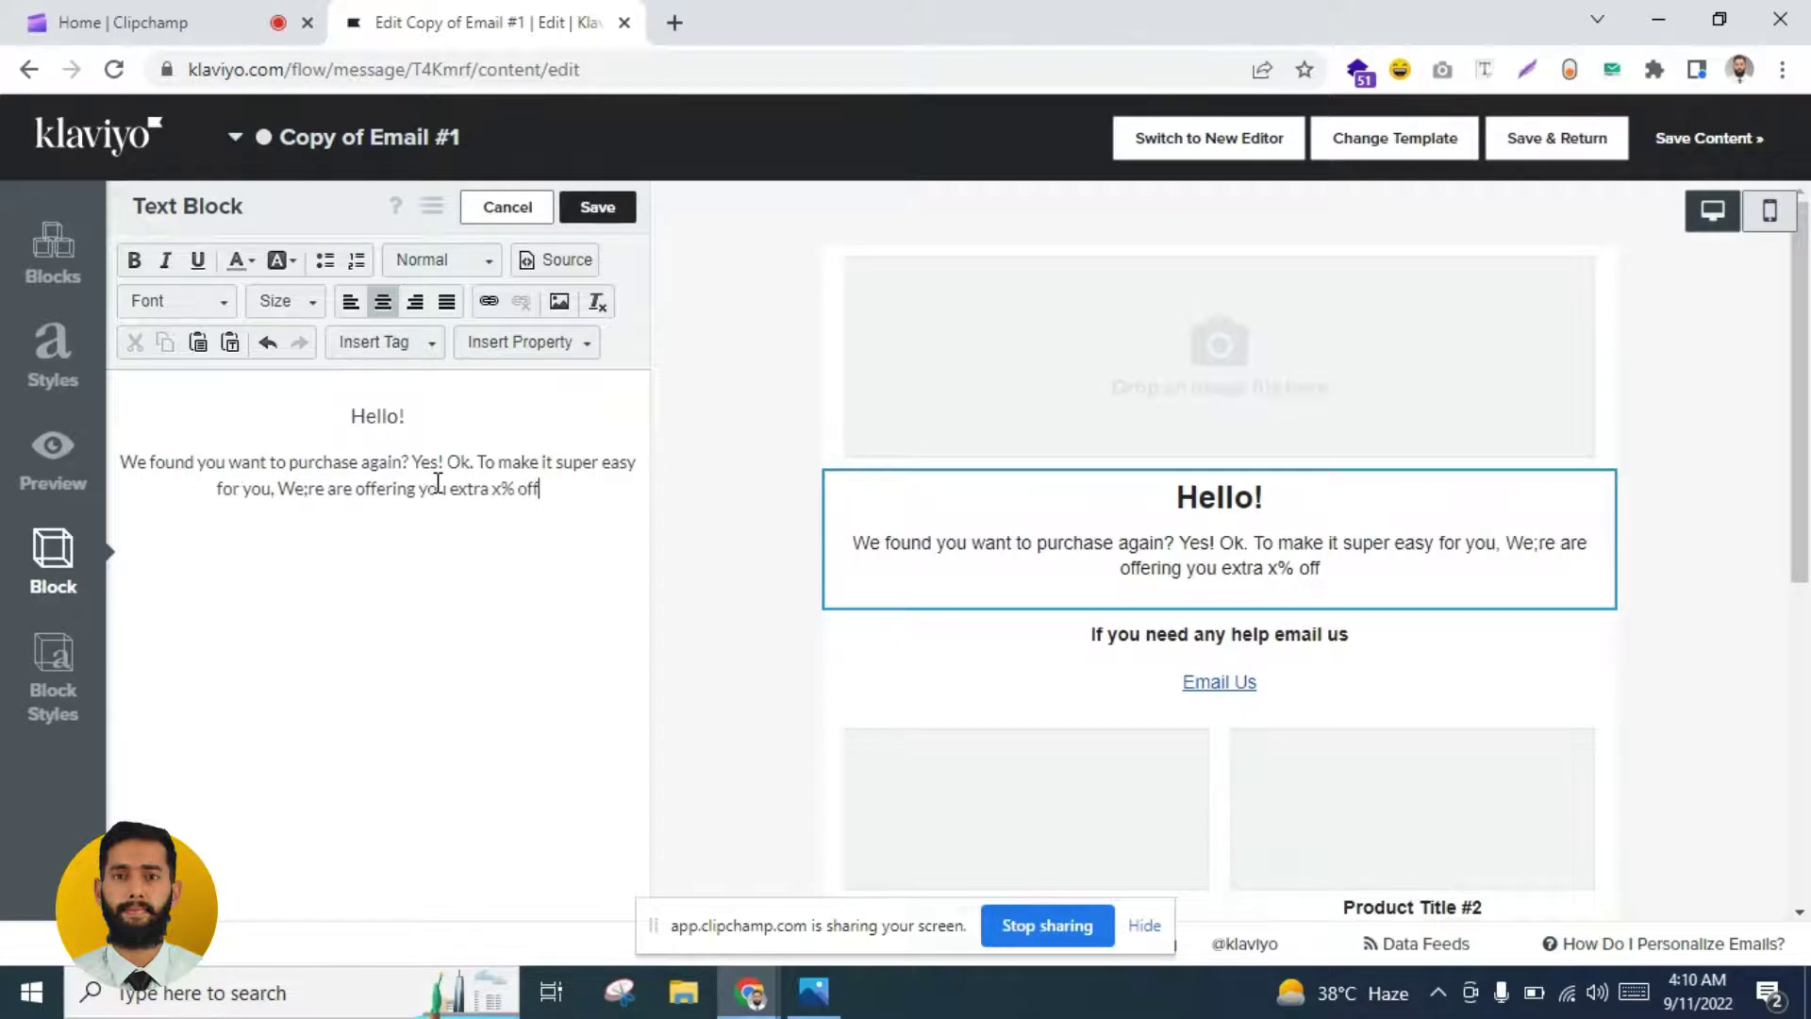
Step: Keep the text centred, break the line after 'To make', and save the block
key(ctrl+a)
click(366, 302)
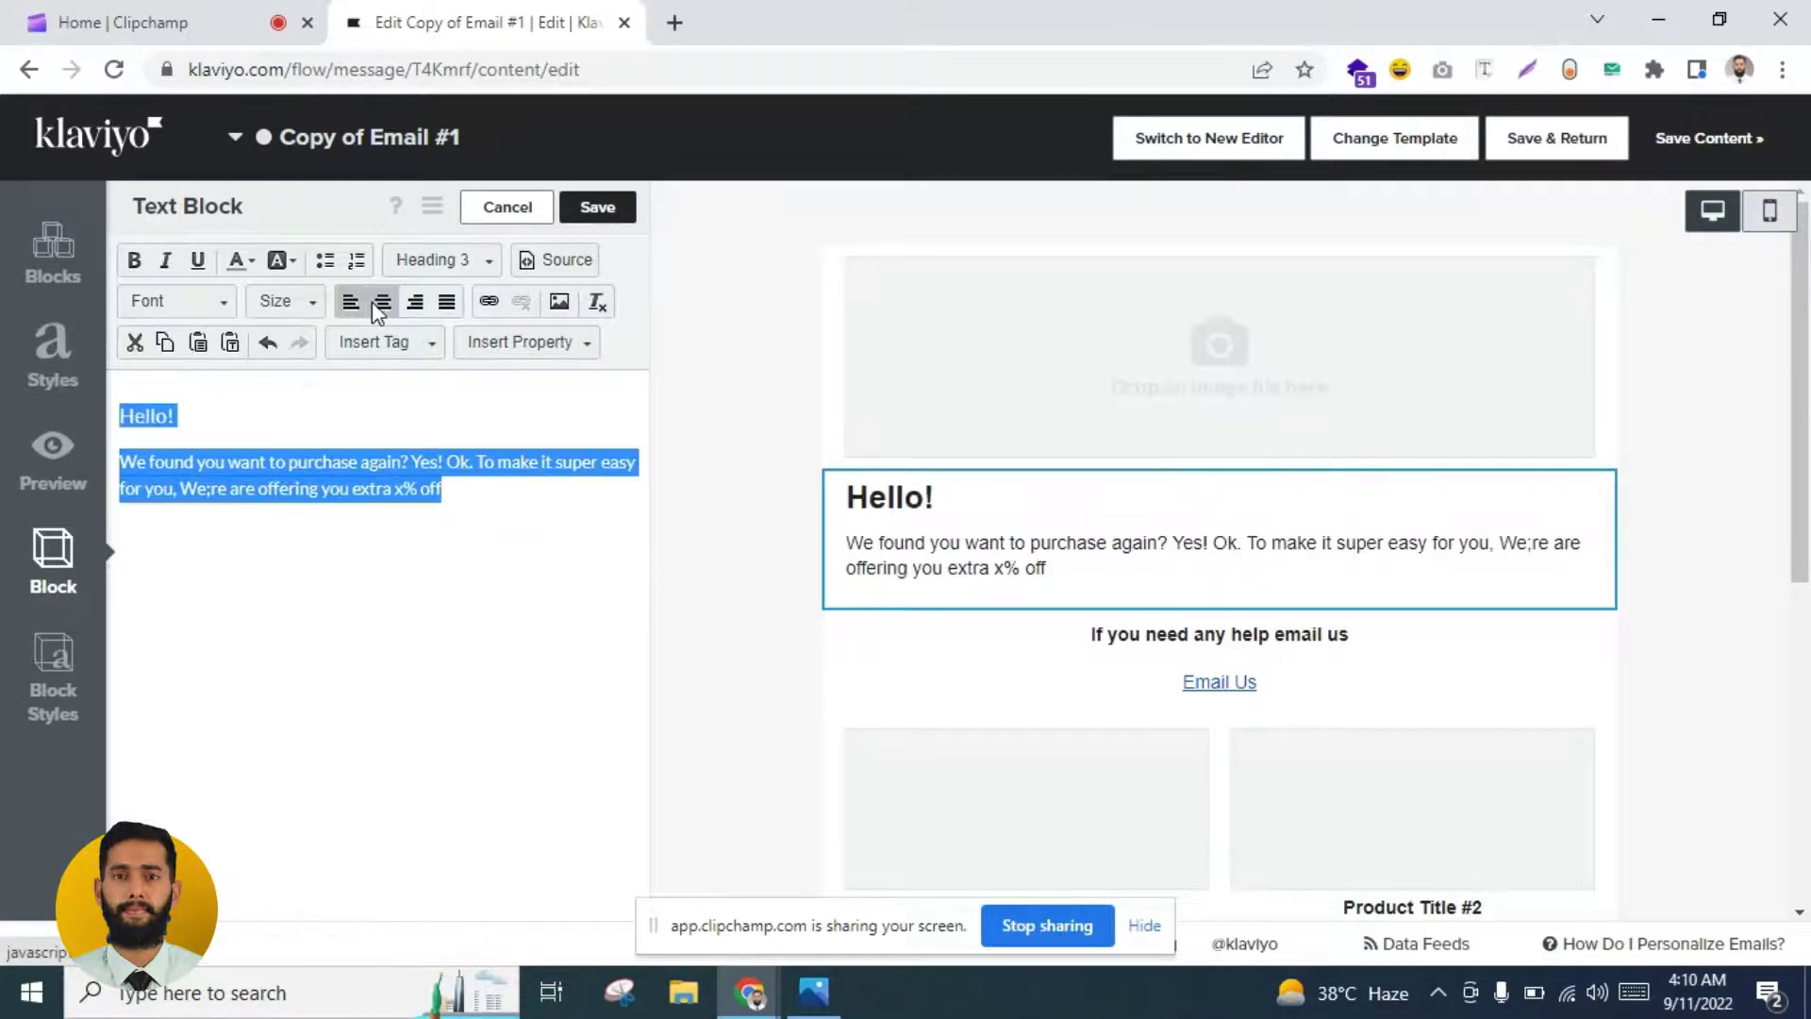
click(382, 302)
click(408, 488)
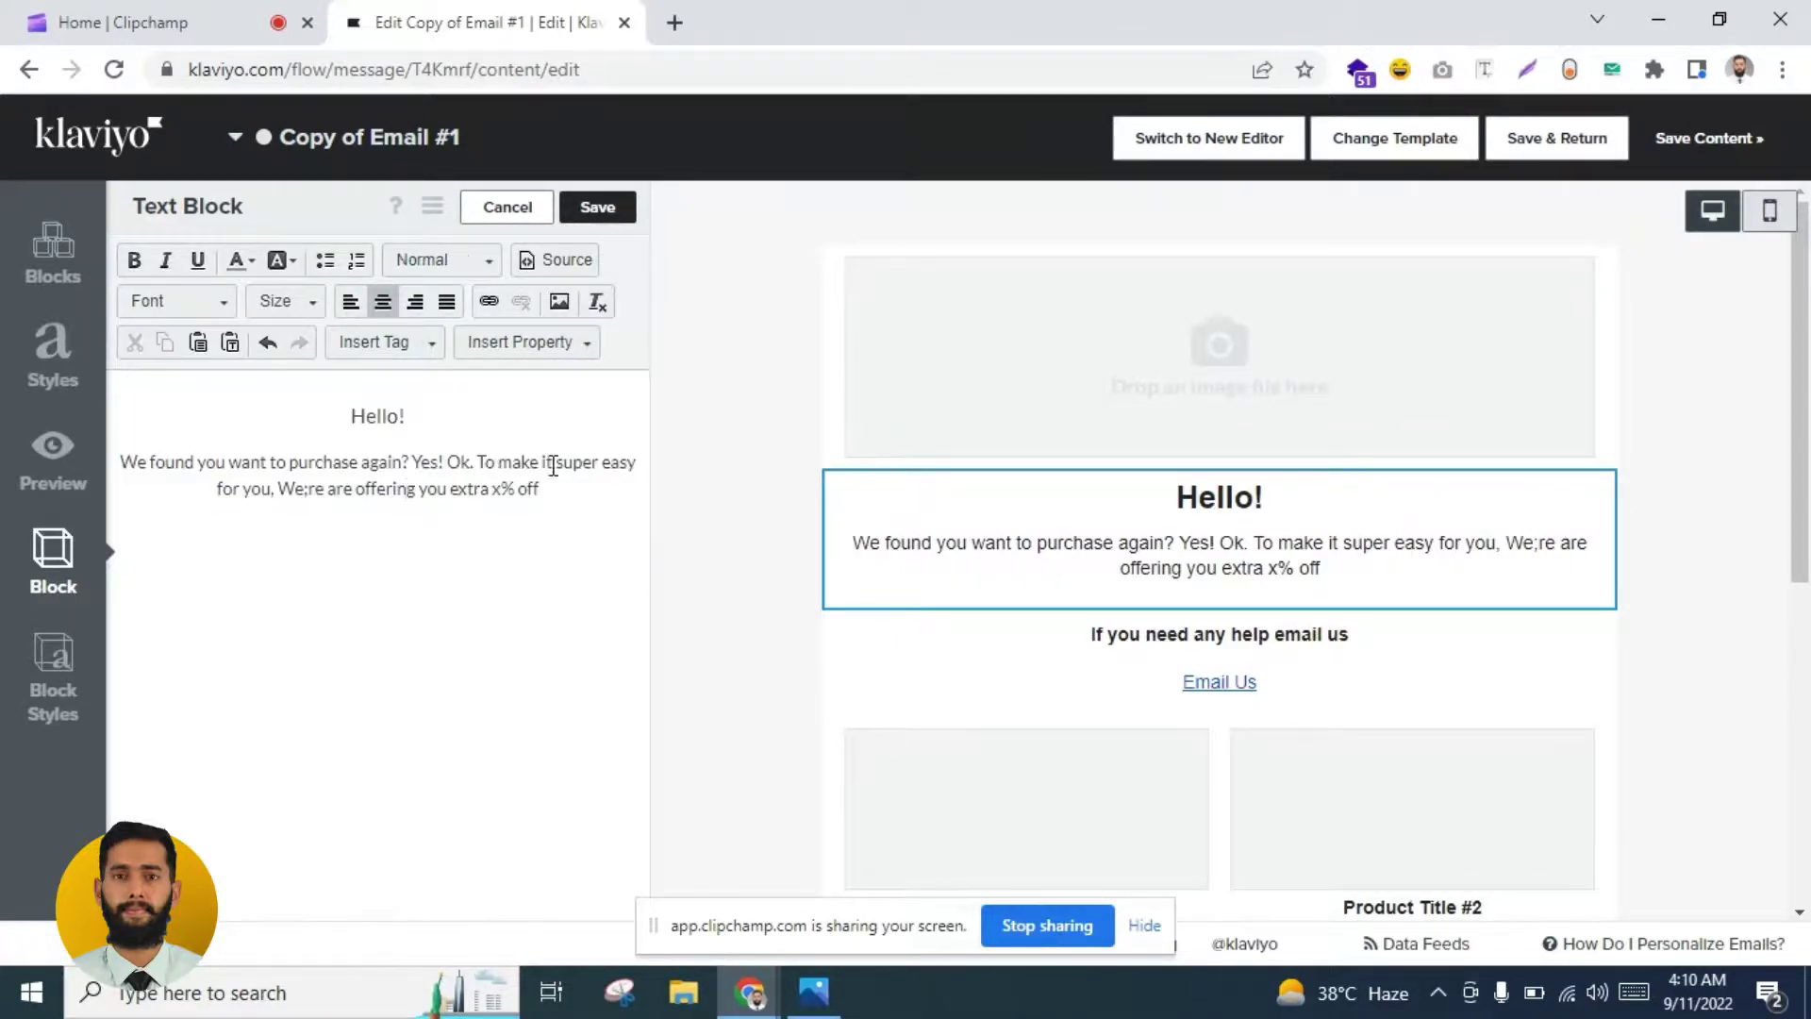
key(Return)
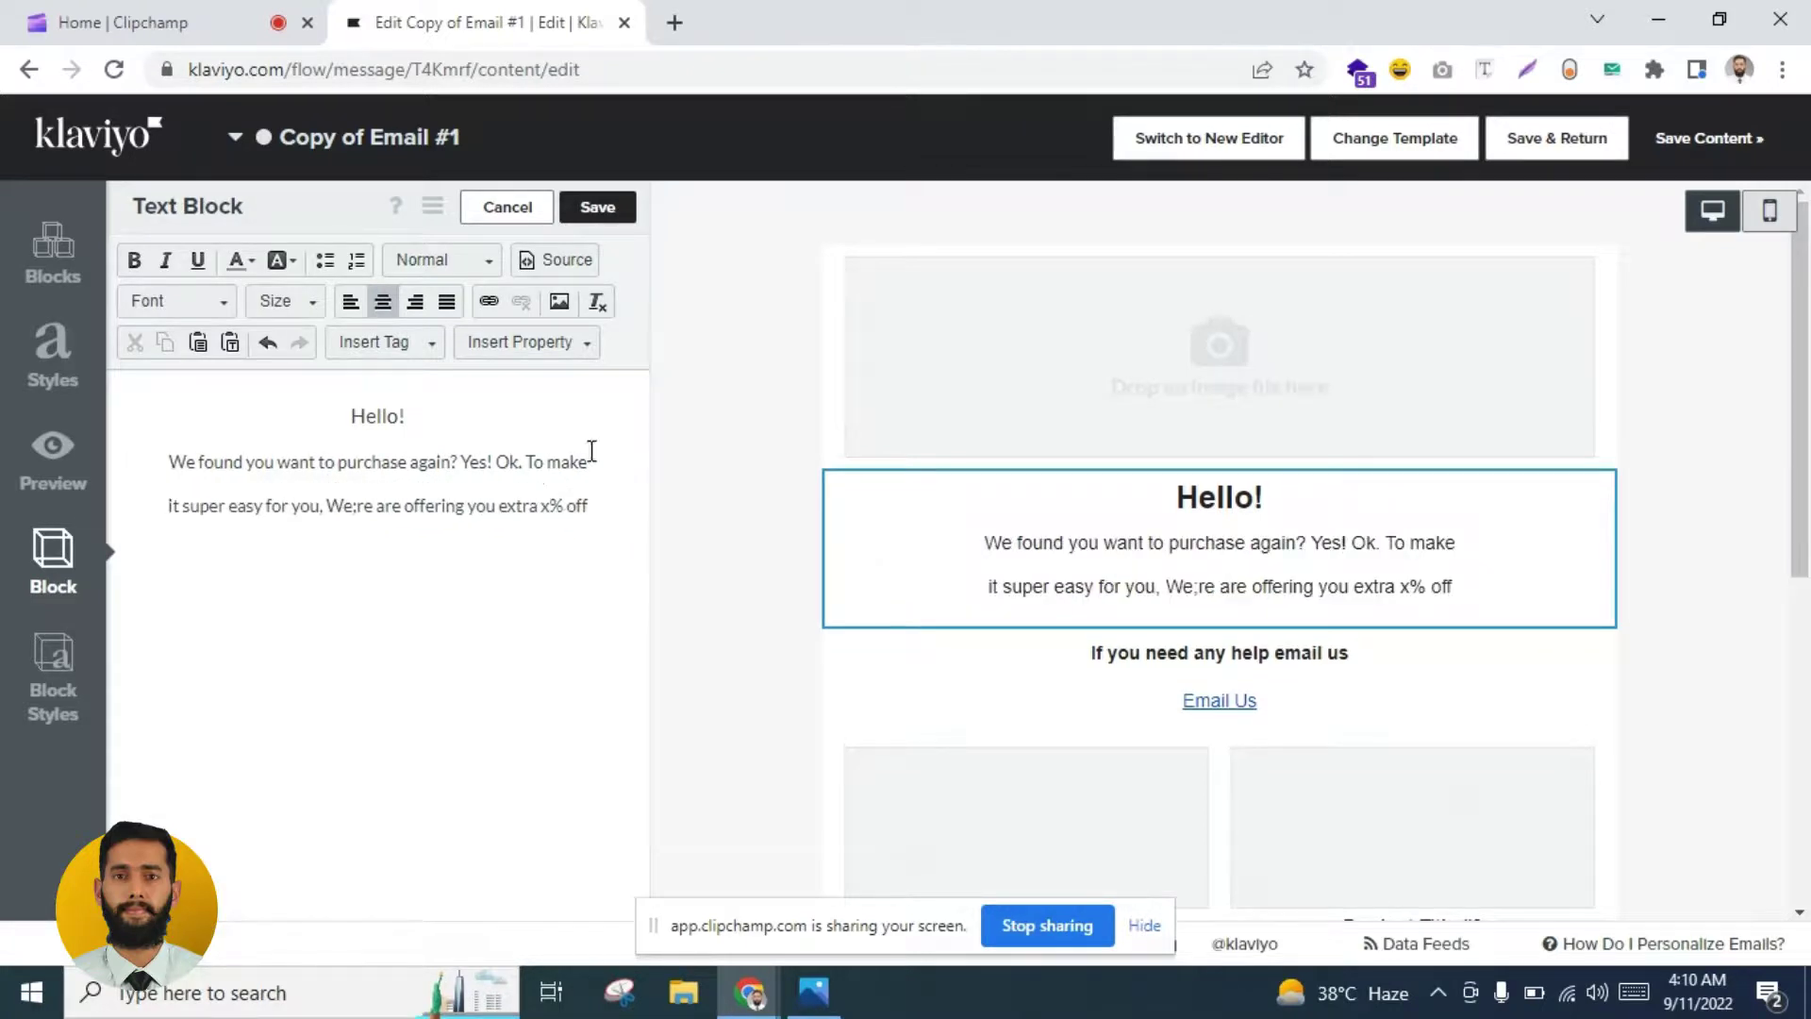
click(597, 207)
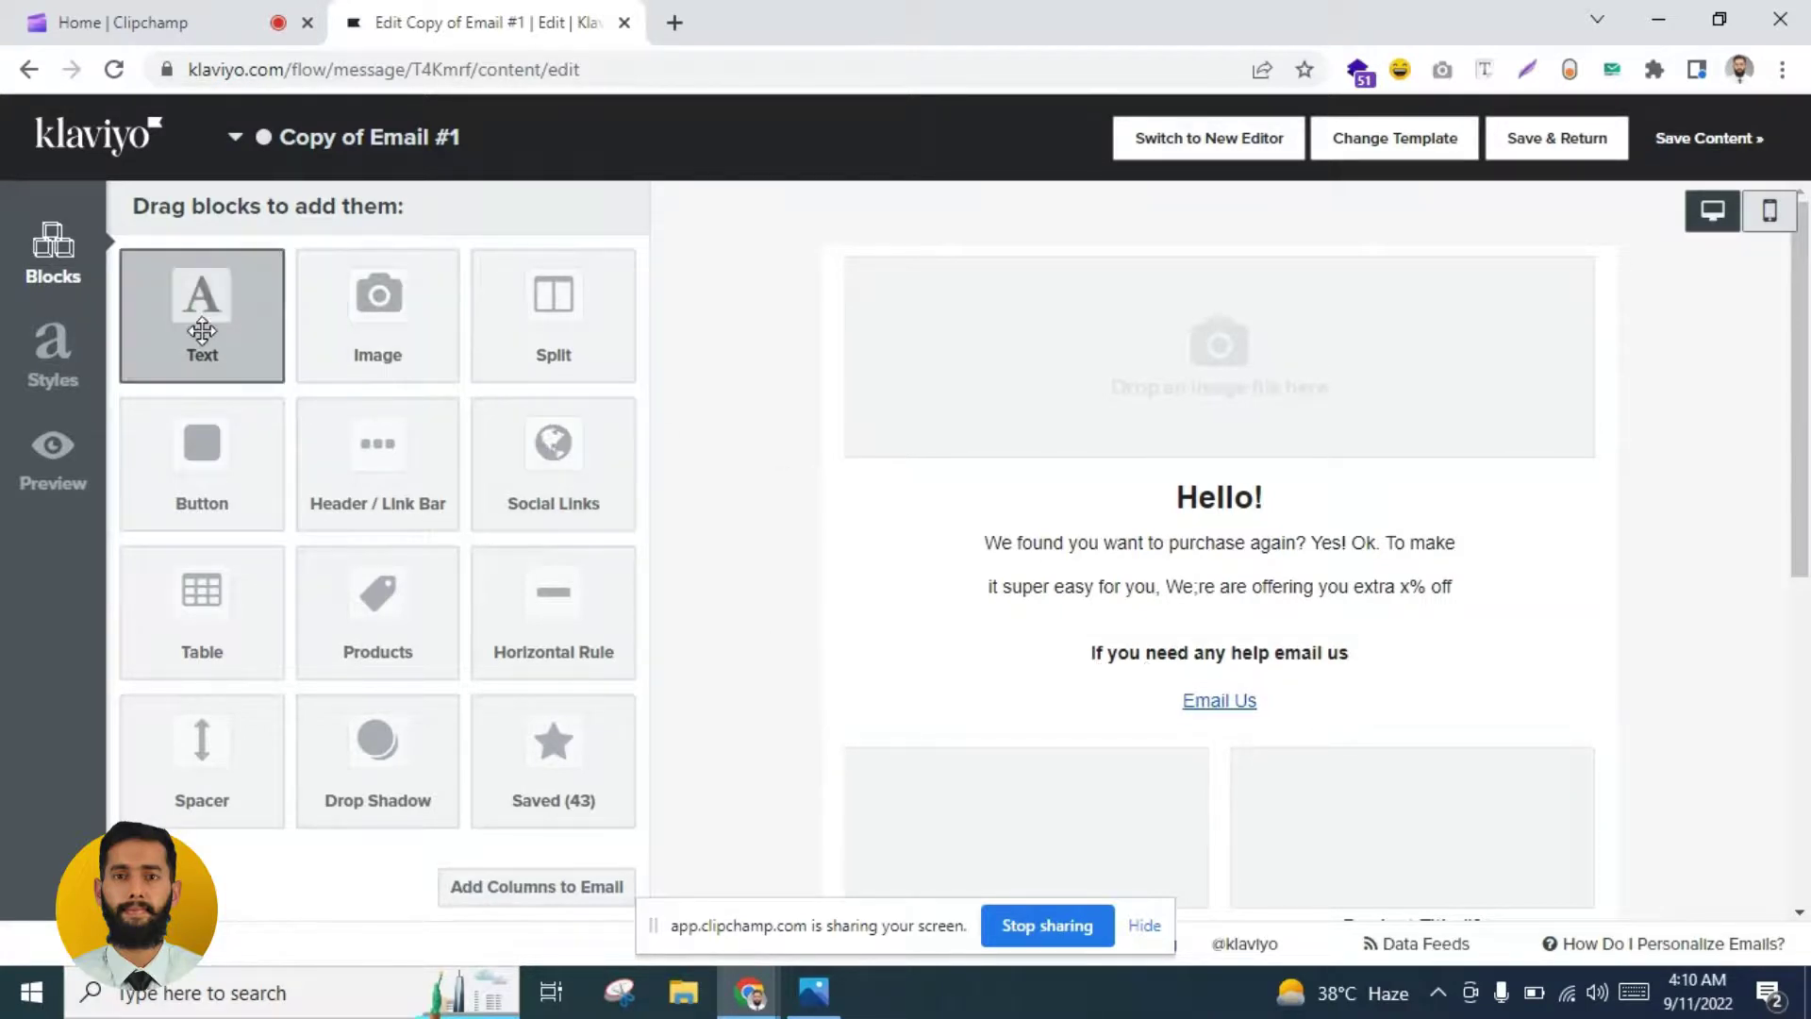
Step: Add a 'USE CODE: THANKS5' text block, centred and styled as Heading 2, and save it
drag(202, 325, 1136, 627)
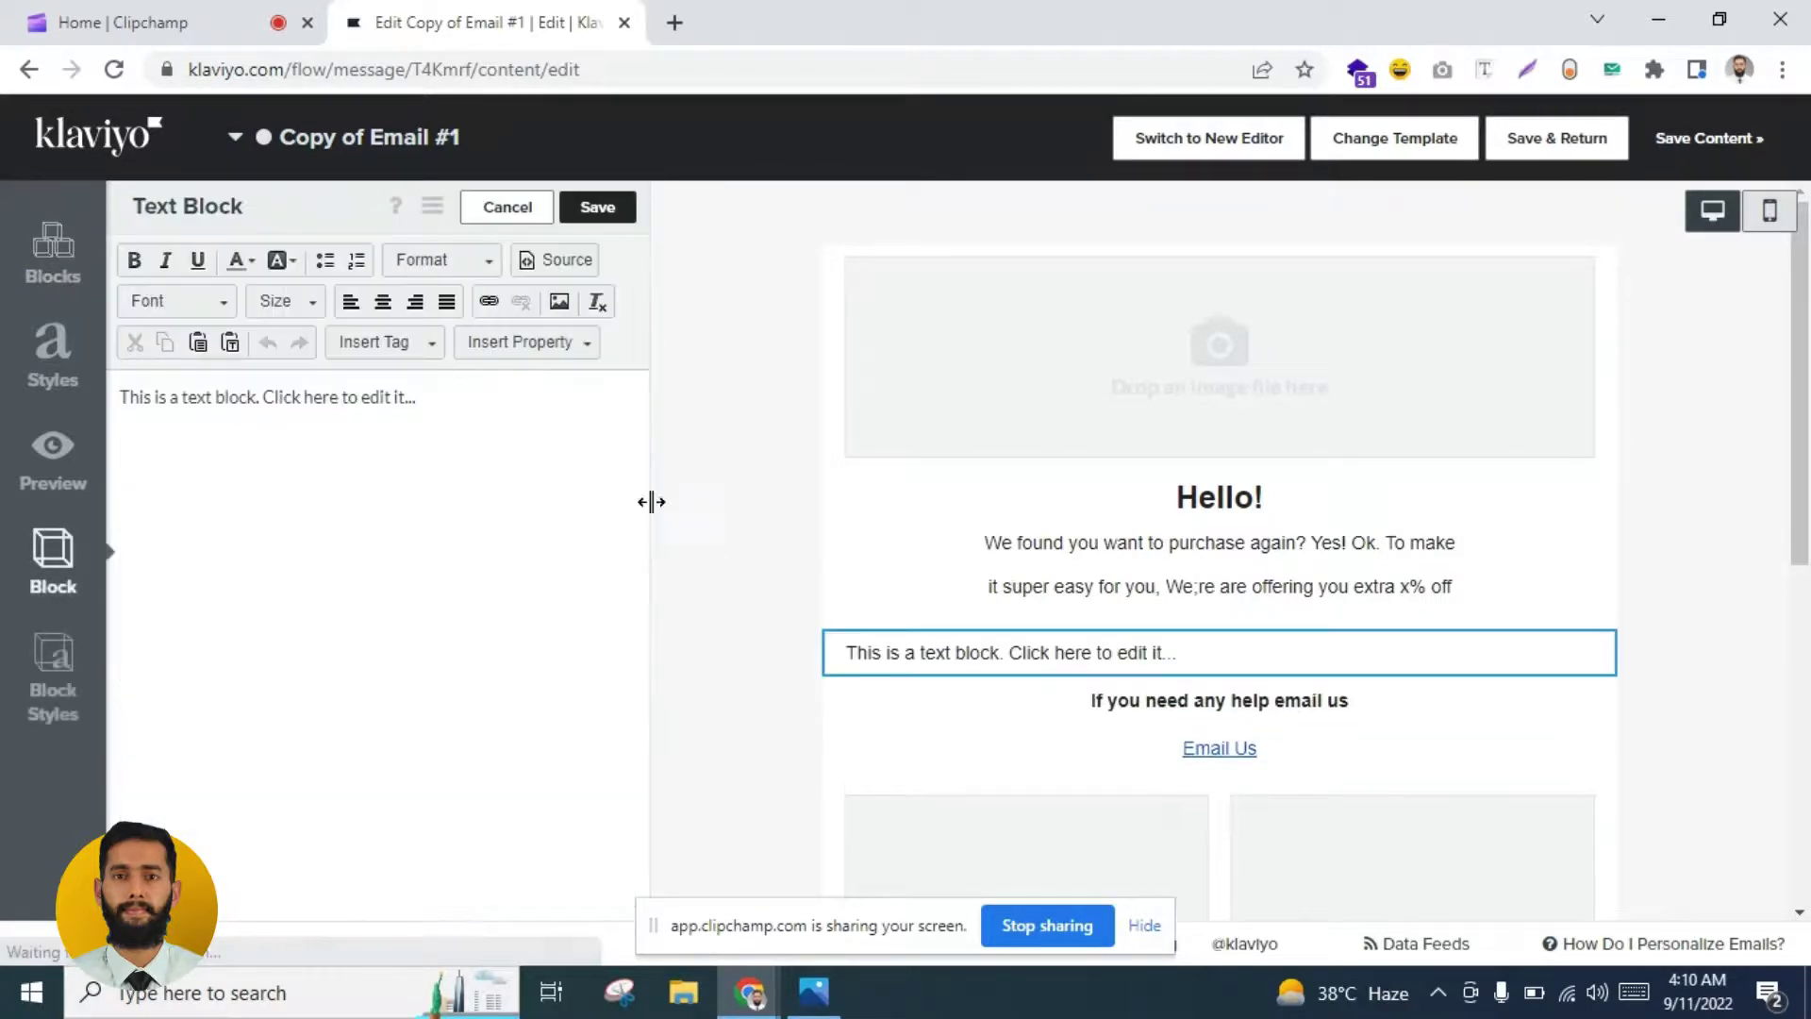
key(ctrl+a)
key(BackSpace)
text(USE)
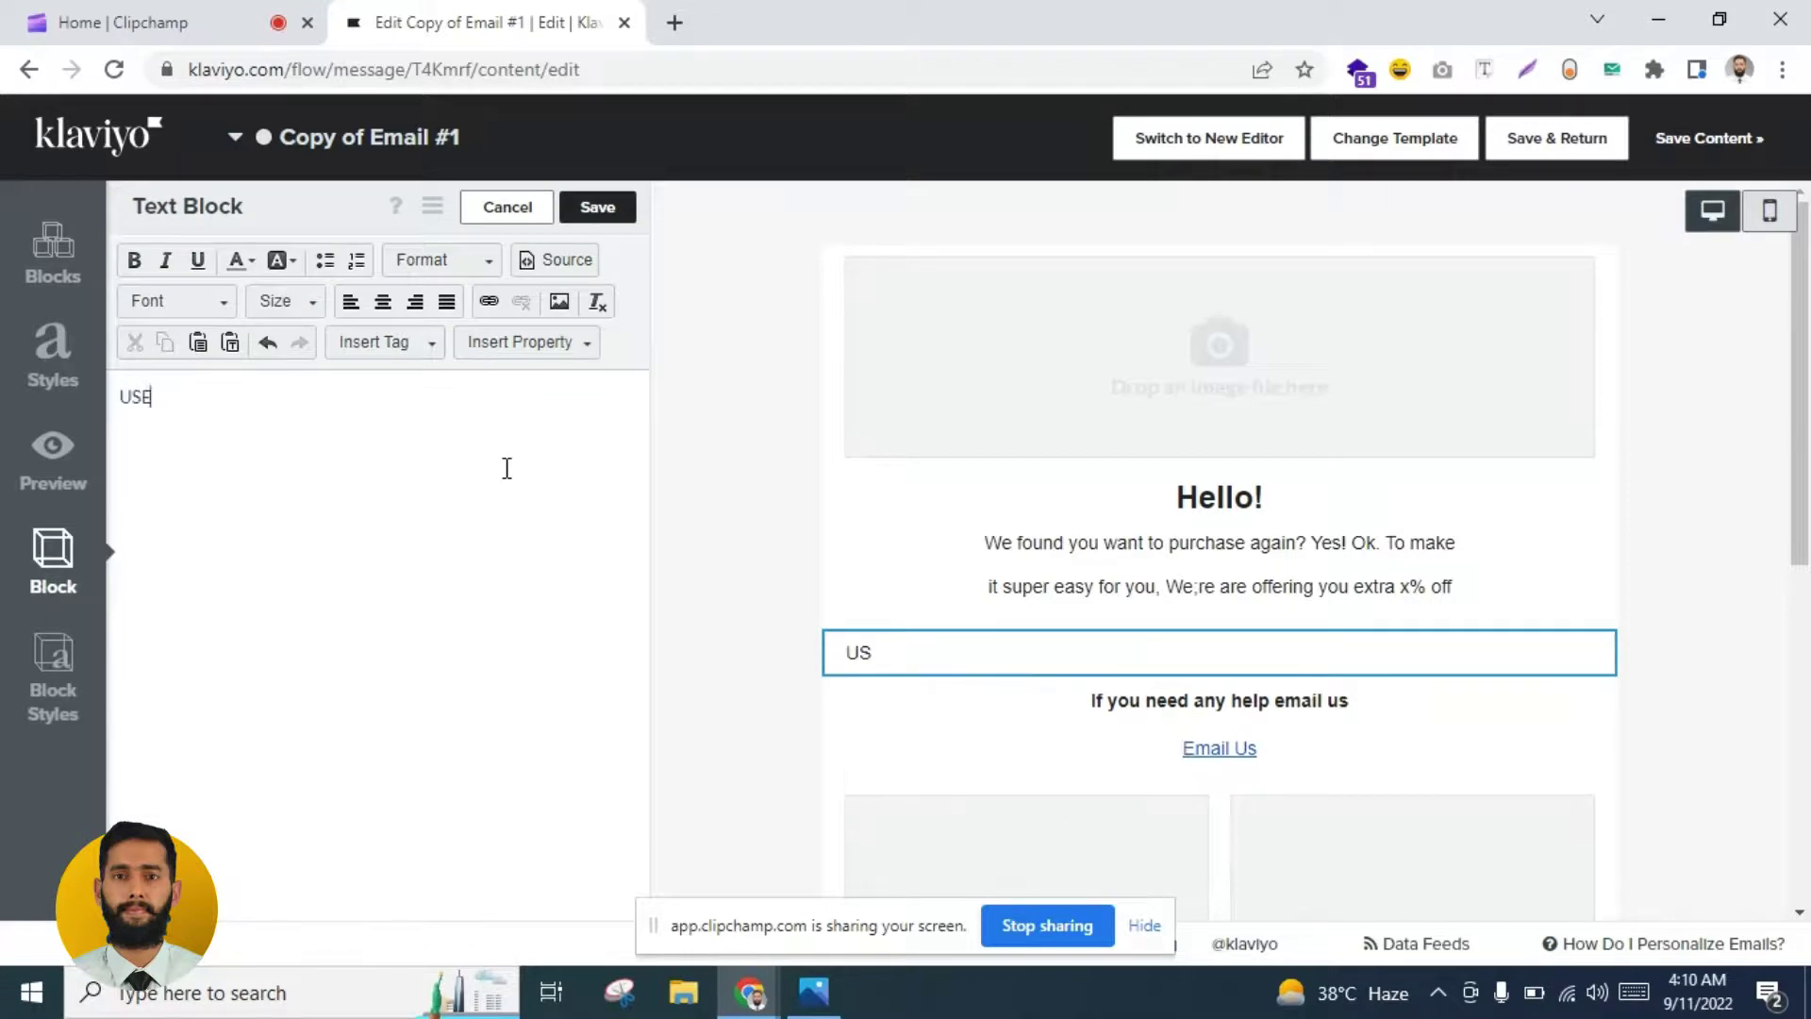
text( CODE: THANKS5)
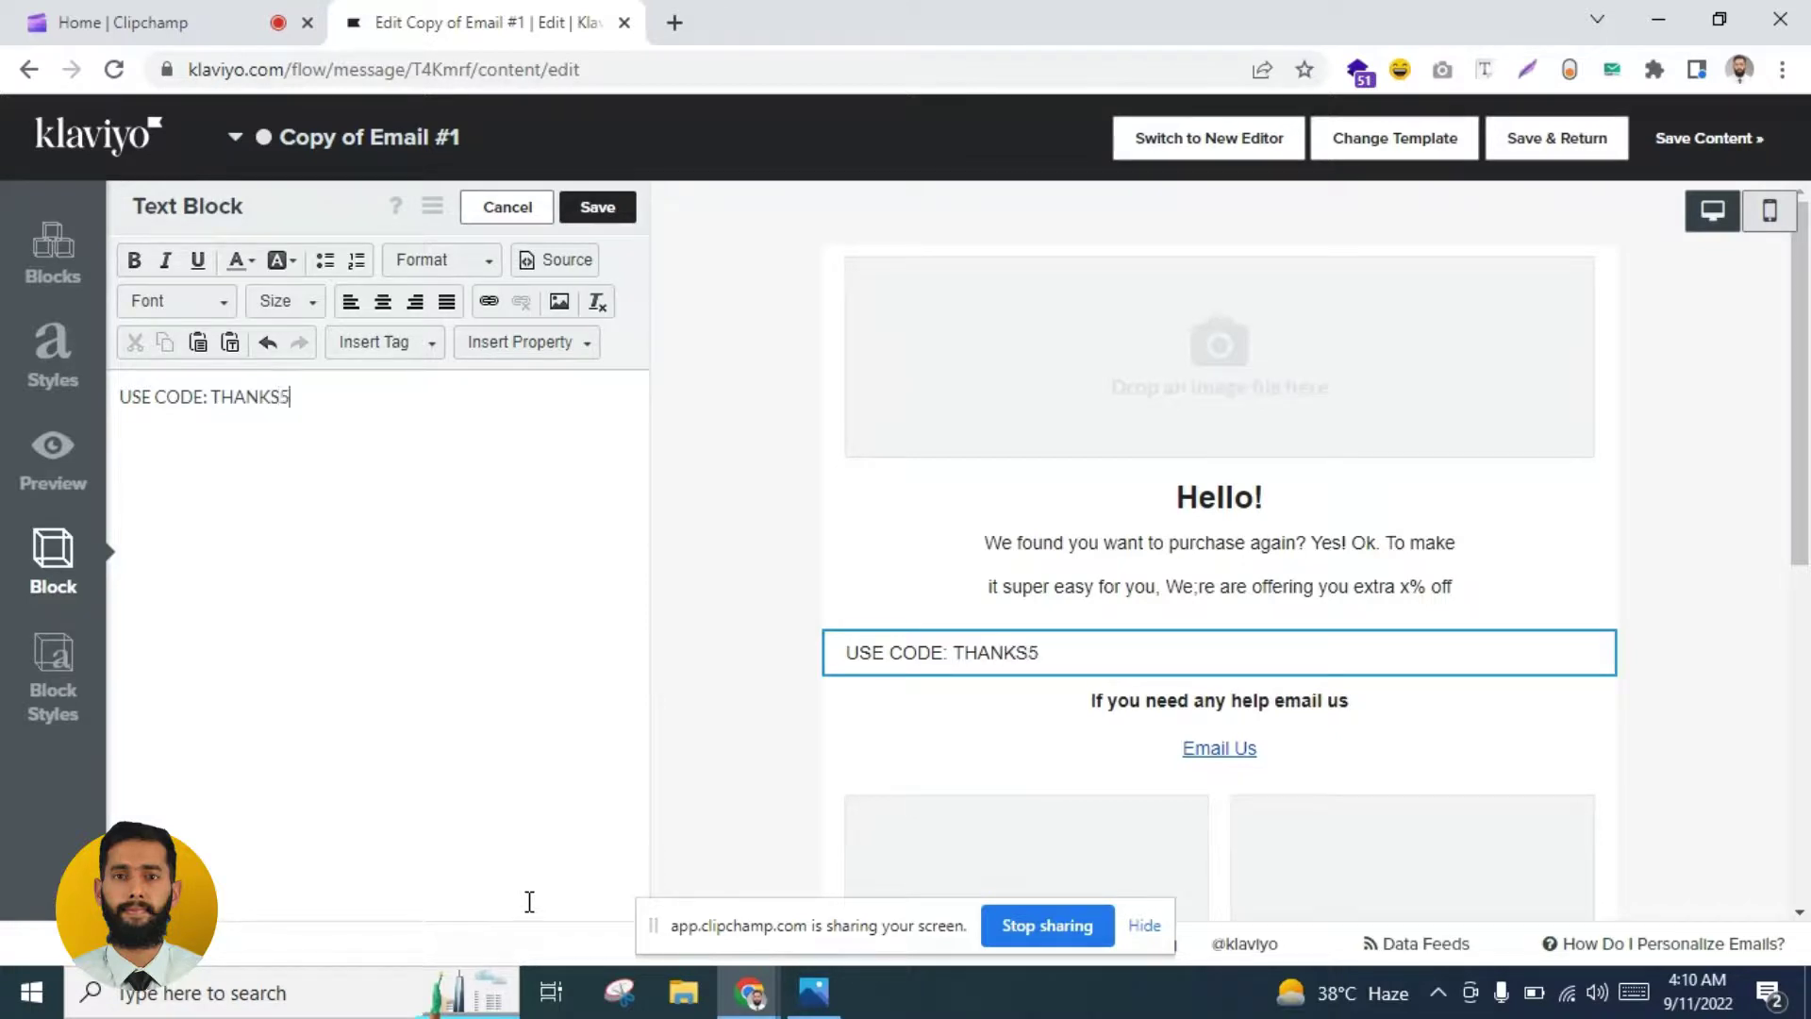
key(ctrl+a)
click(382, 301)
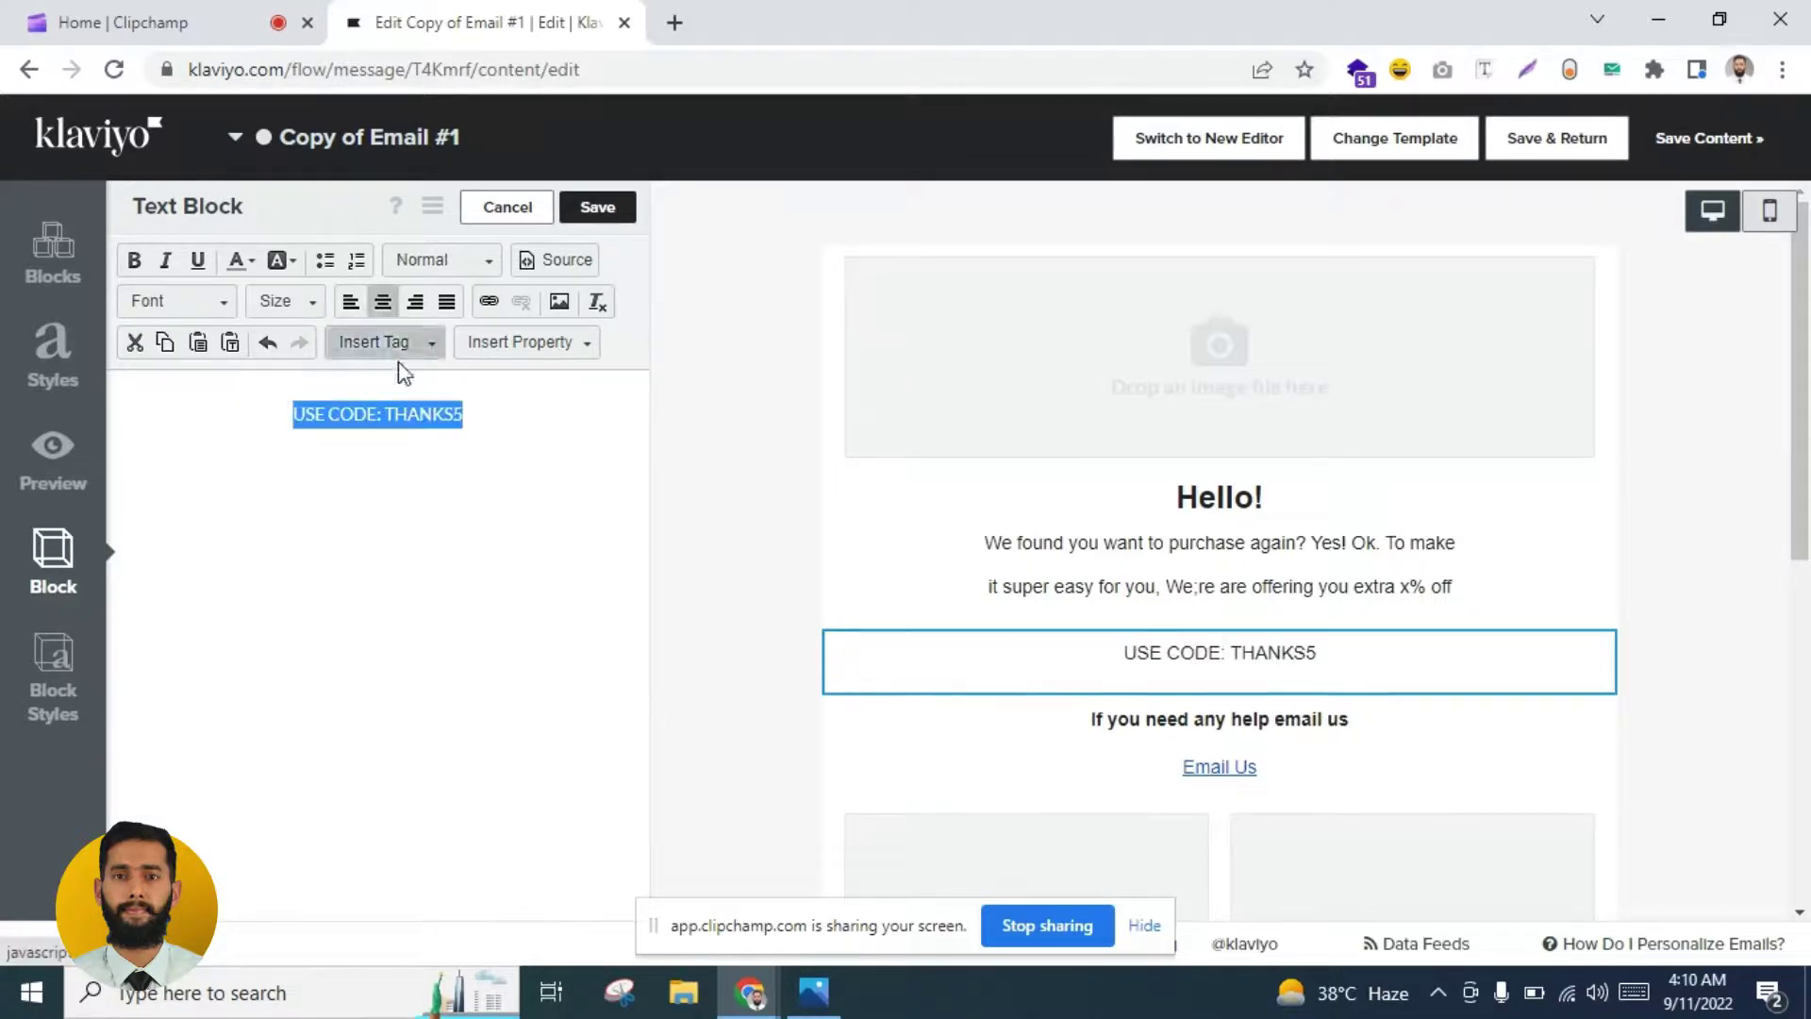
click(509, 428)
drag(510, 428, 288, 415)
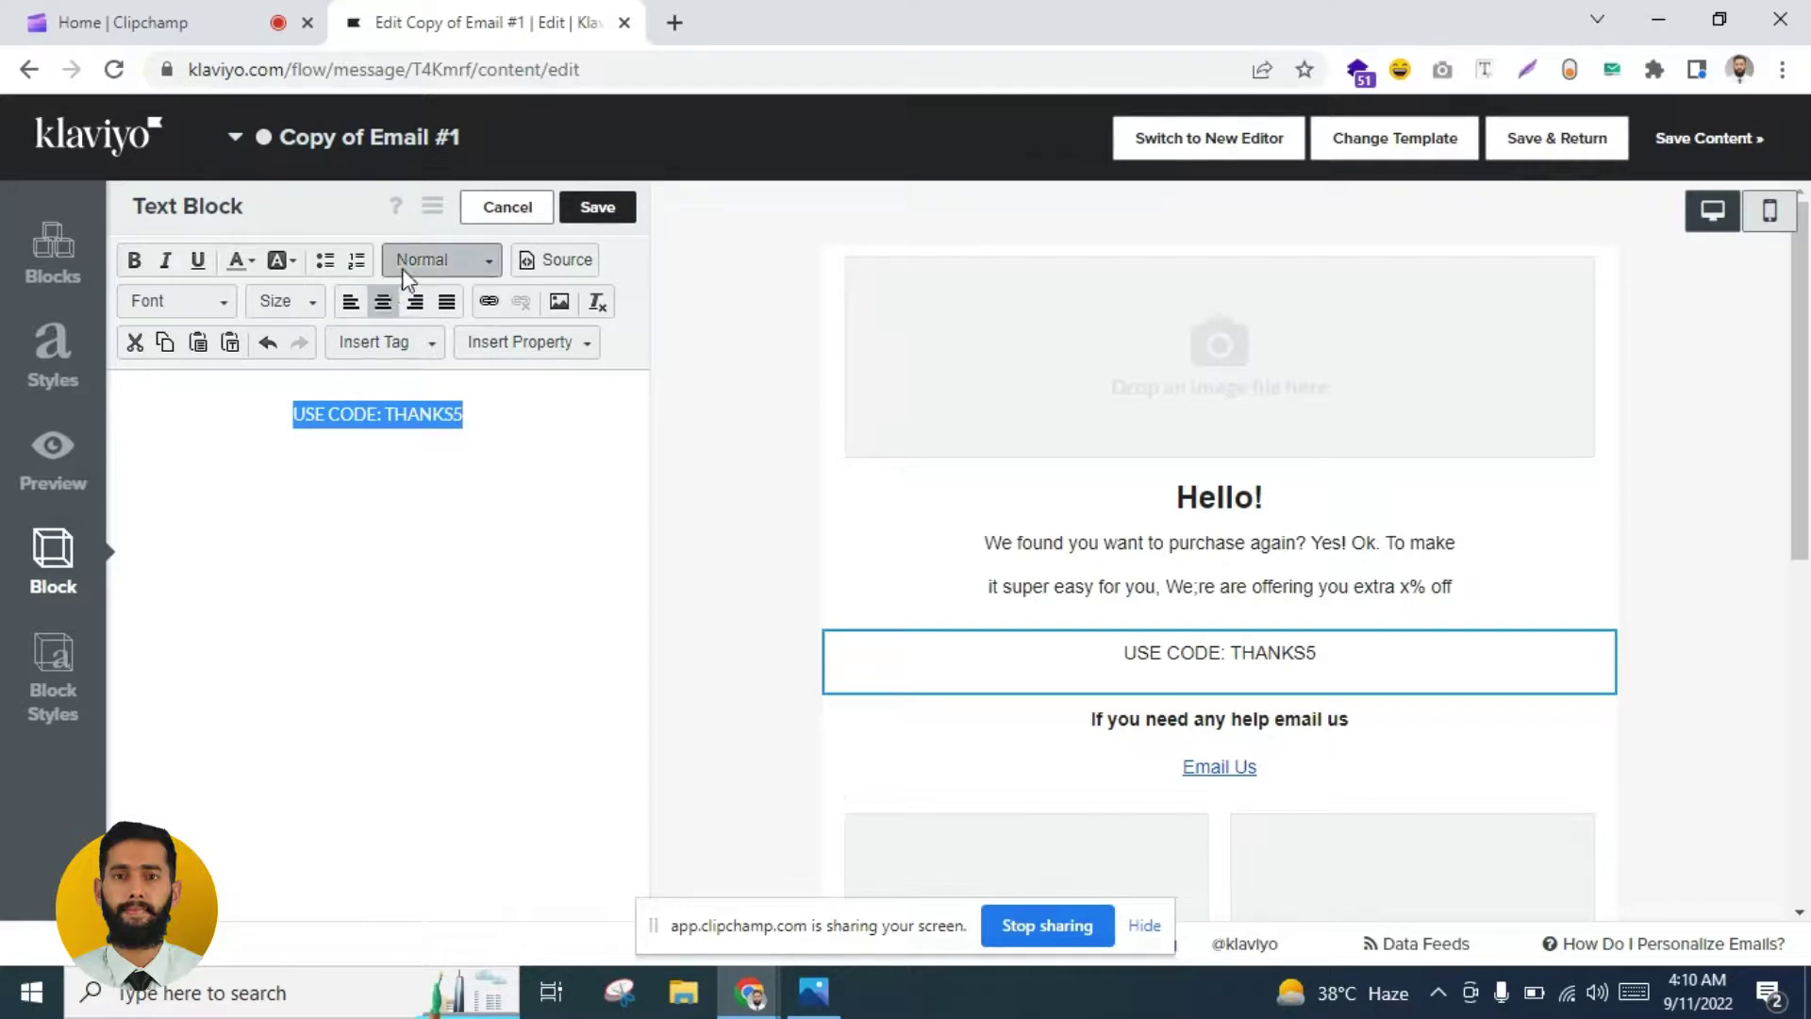
click(462, 263)
click(483, 421)
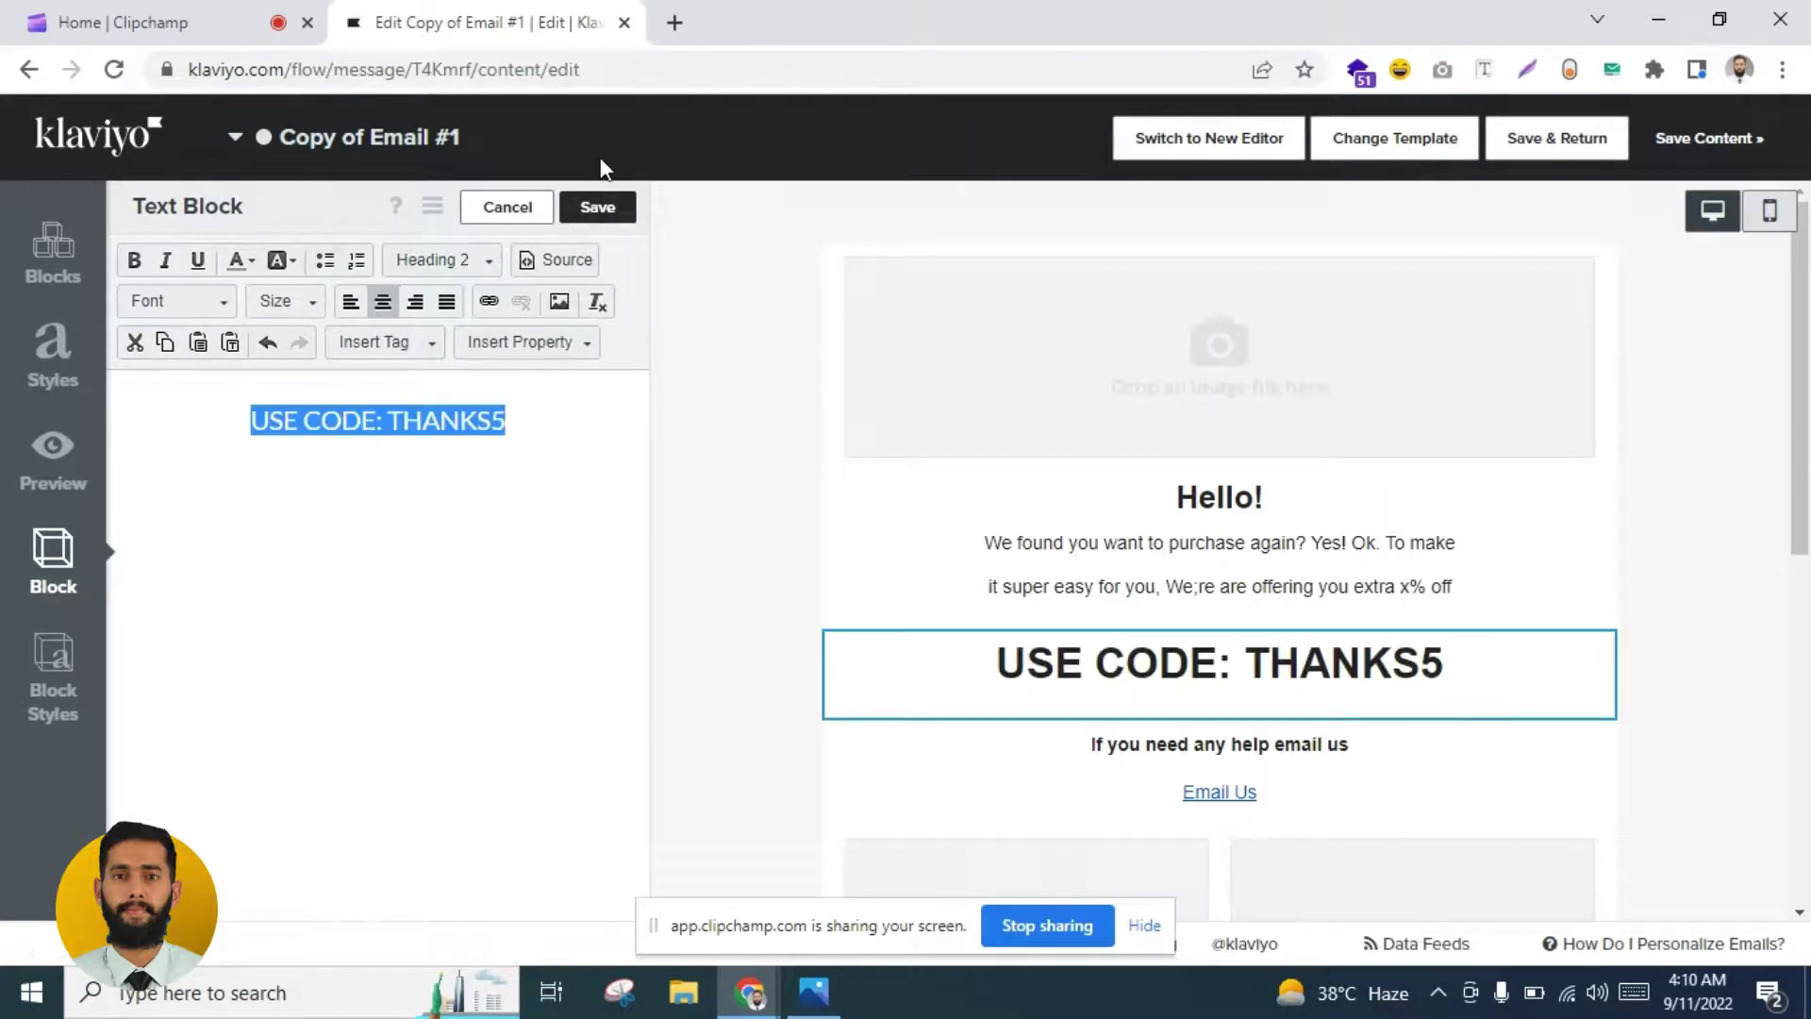
click(598, 206)
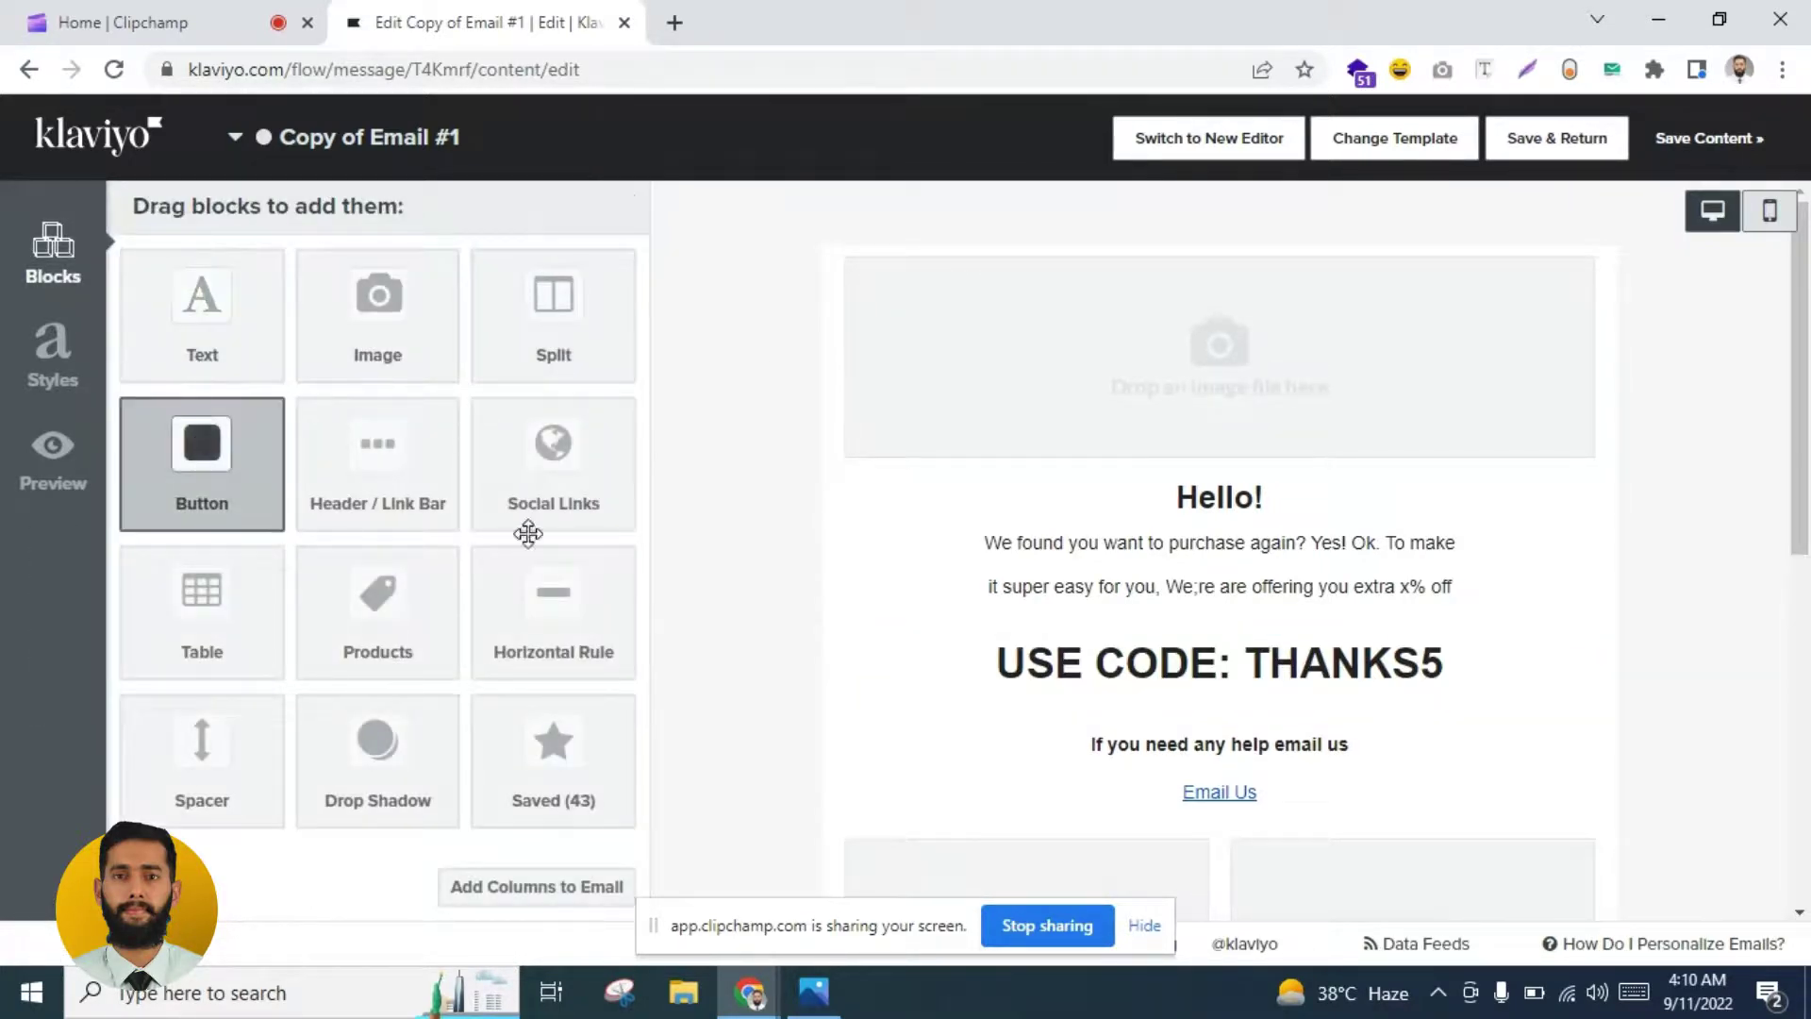
Step: Add a Button block below the code line labelled SHOP AGAIN and save it
drag(528, 533, 966, 676)
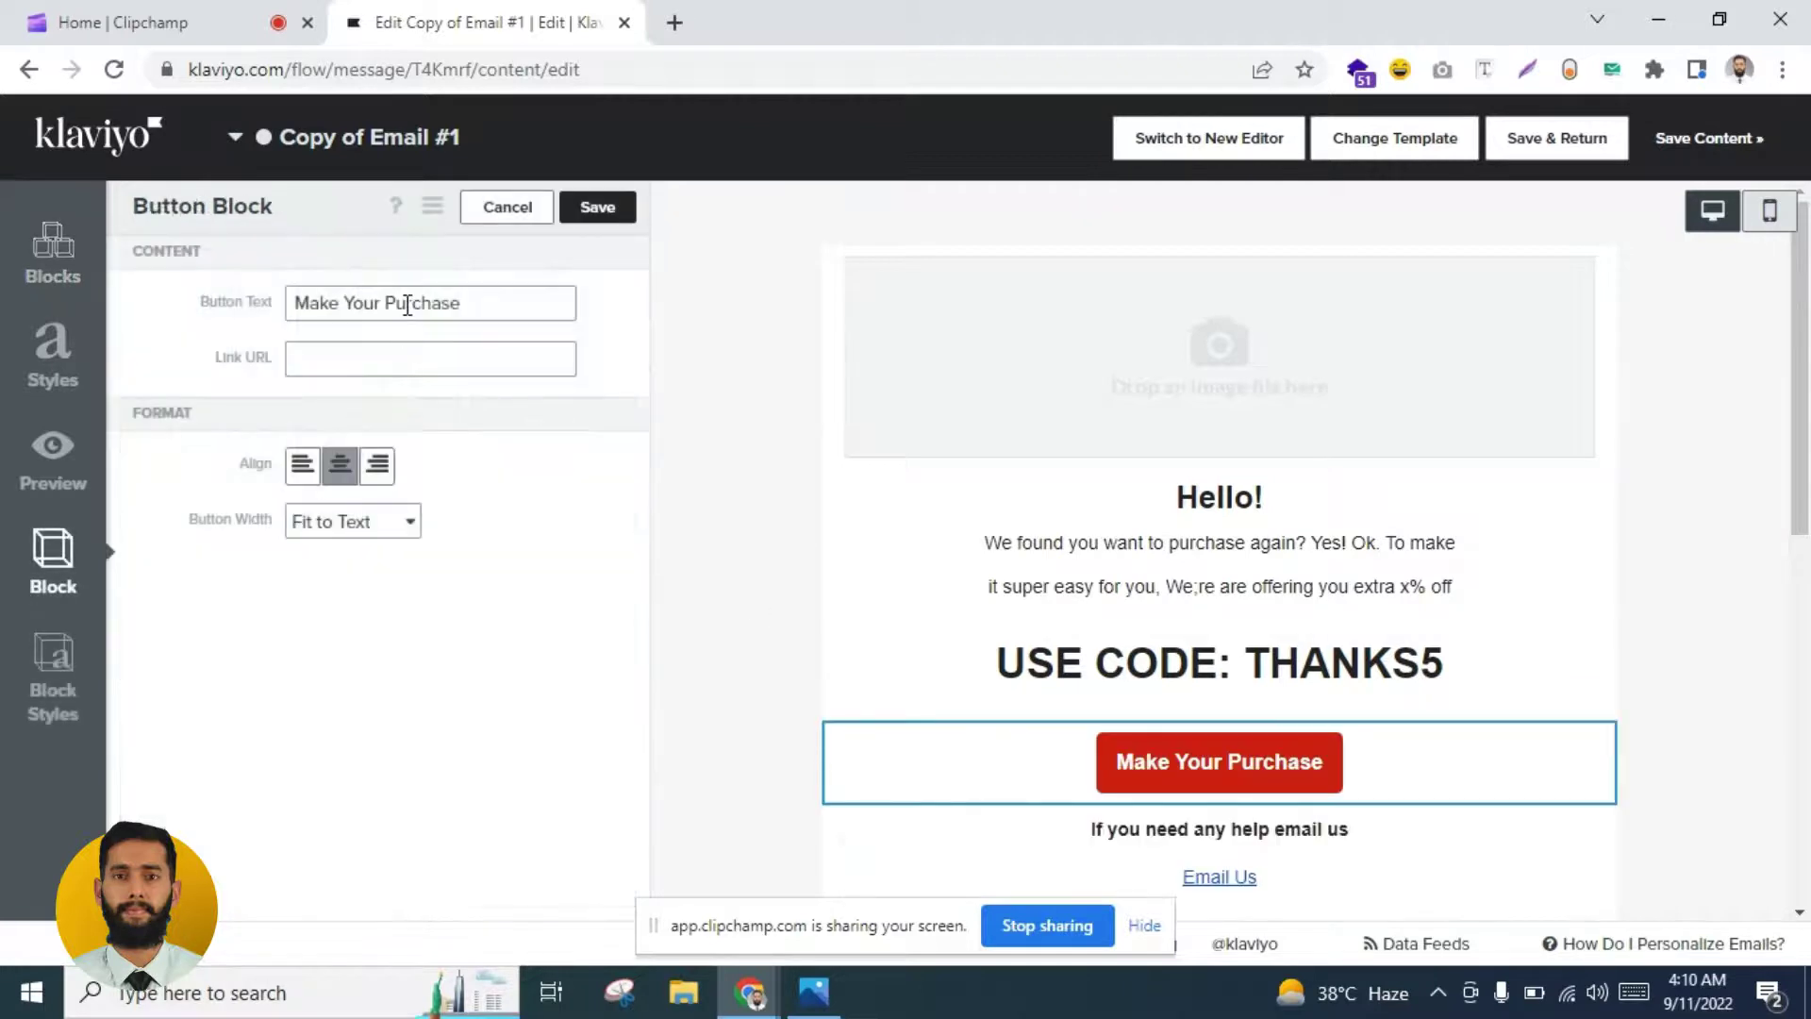
triple_click(407, 305)
text(SHOP AGAIN)
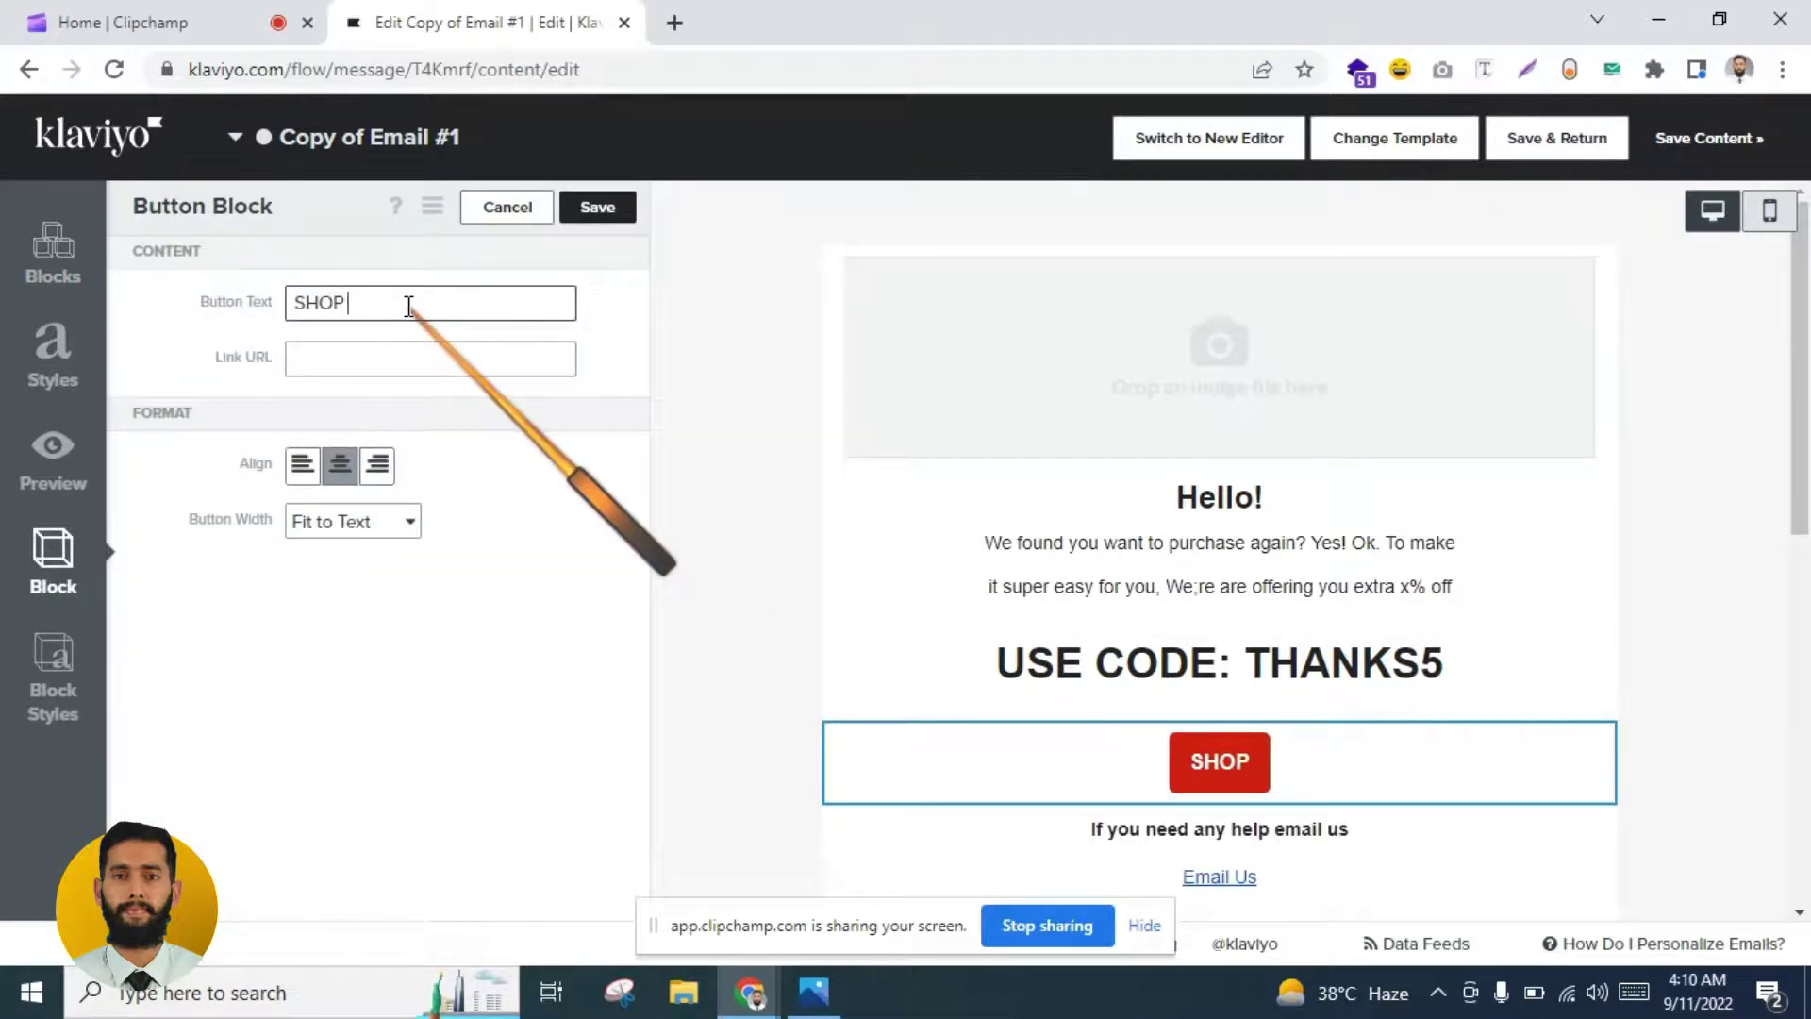
click(358, 355)
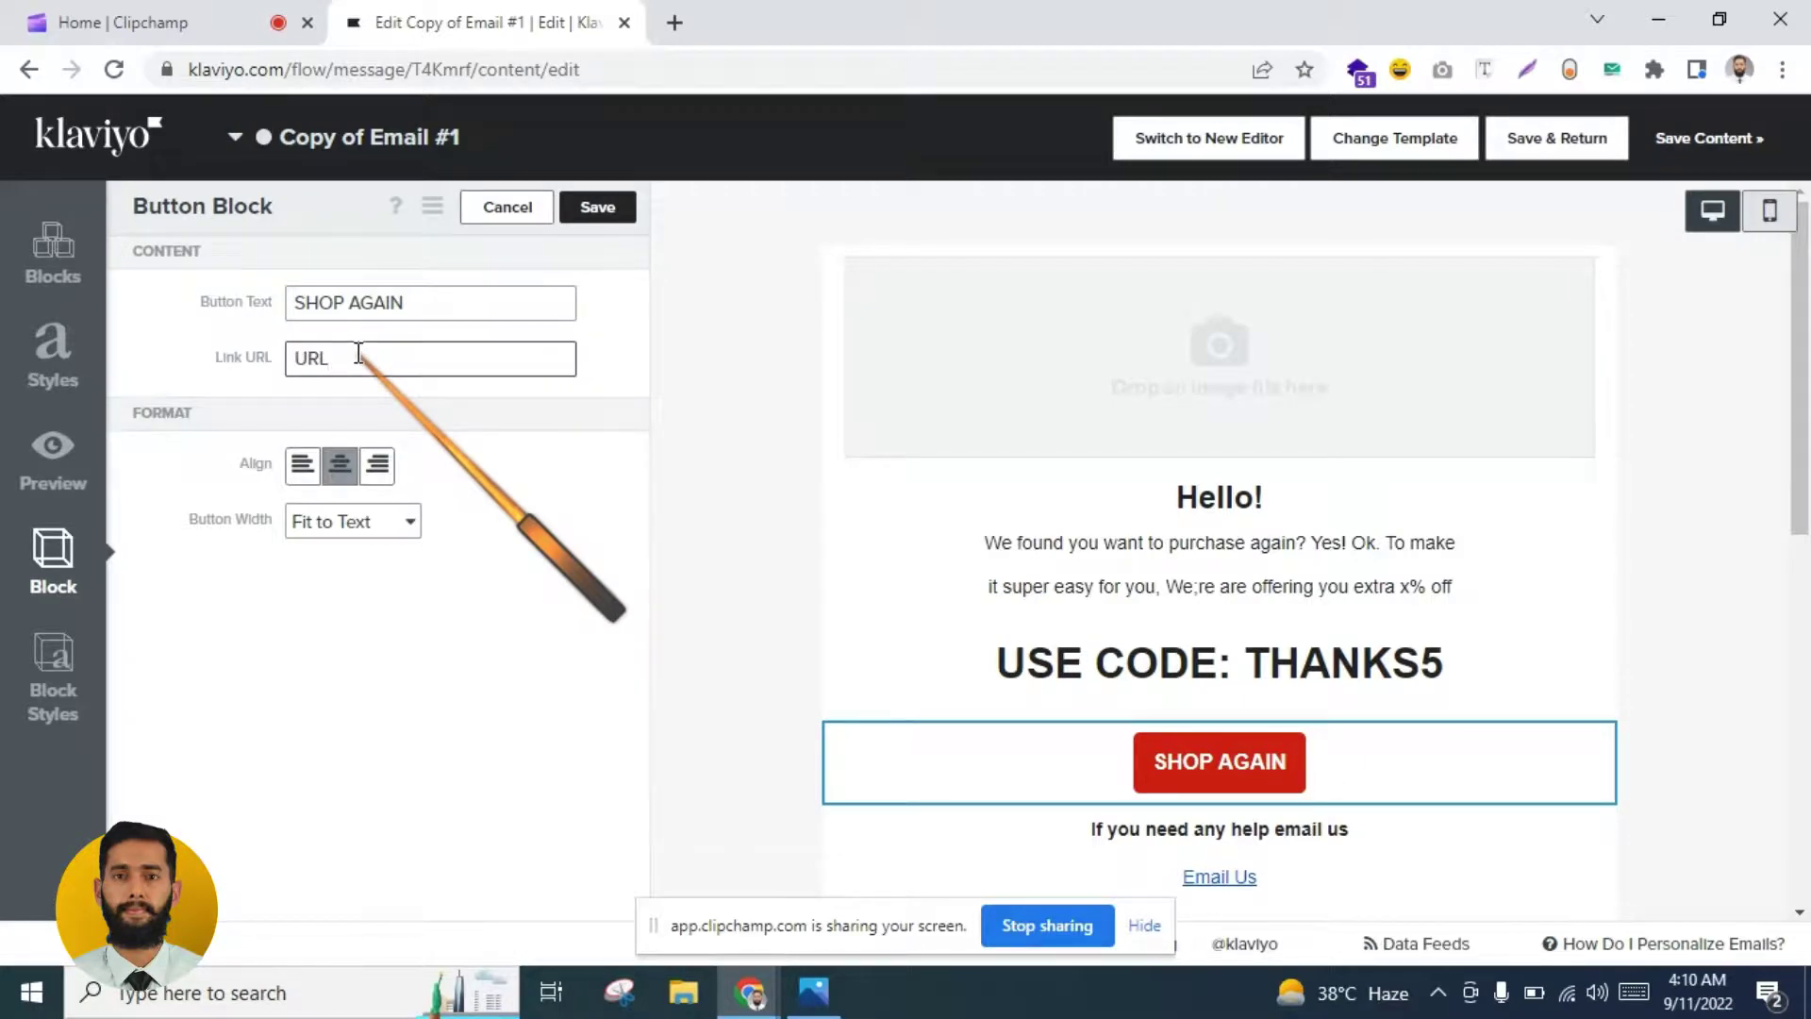
click(597, 207)
scroll(1808, 620, down, 4)
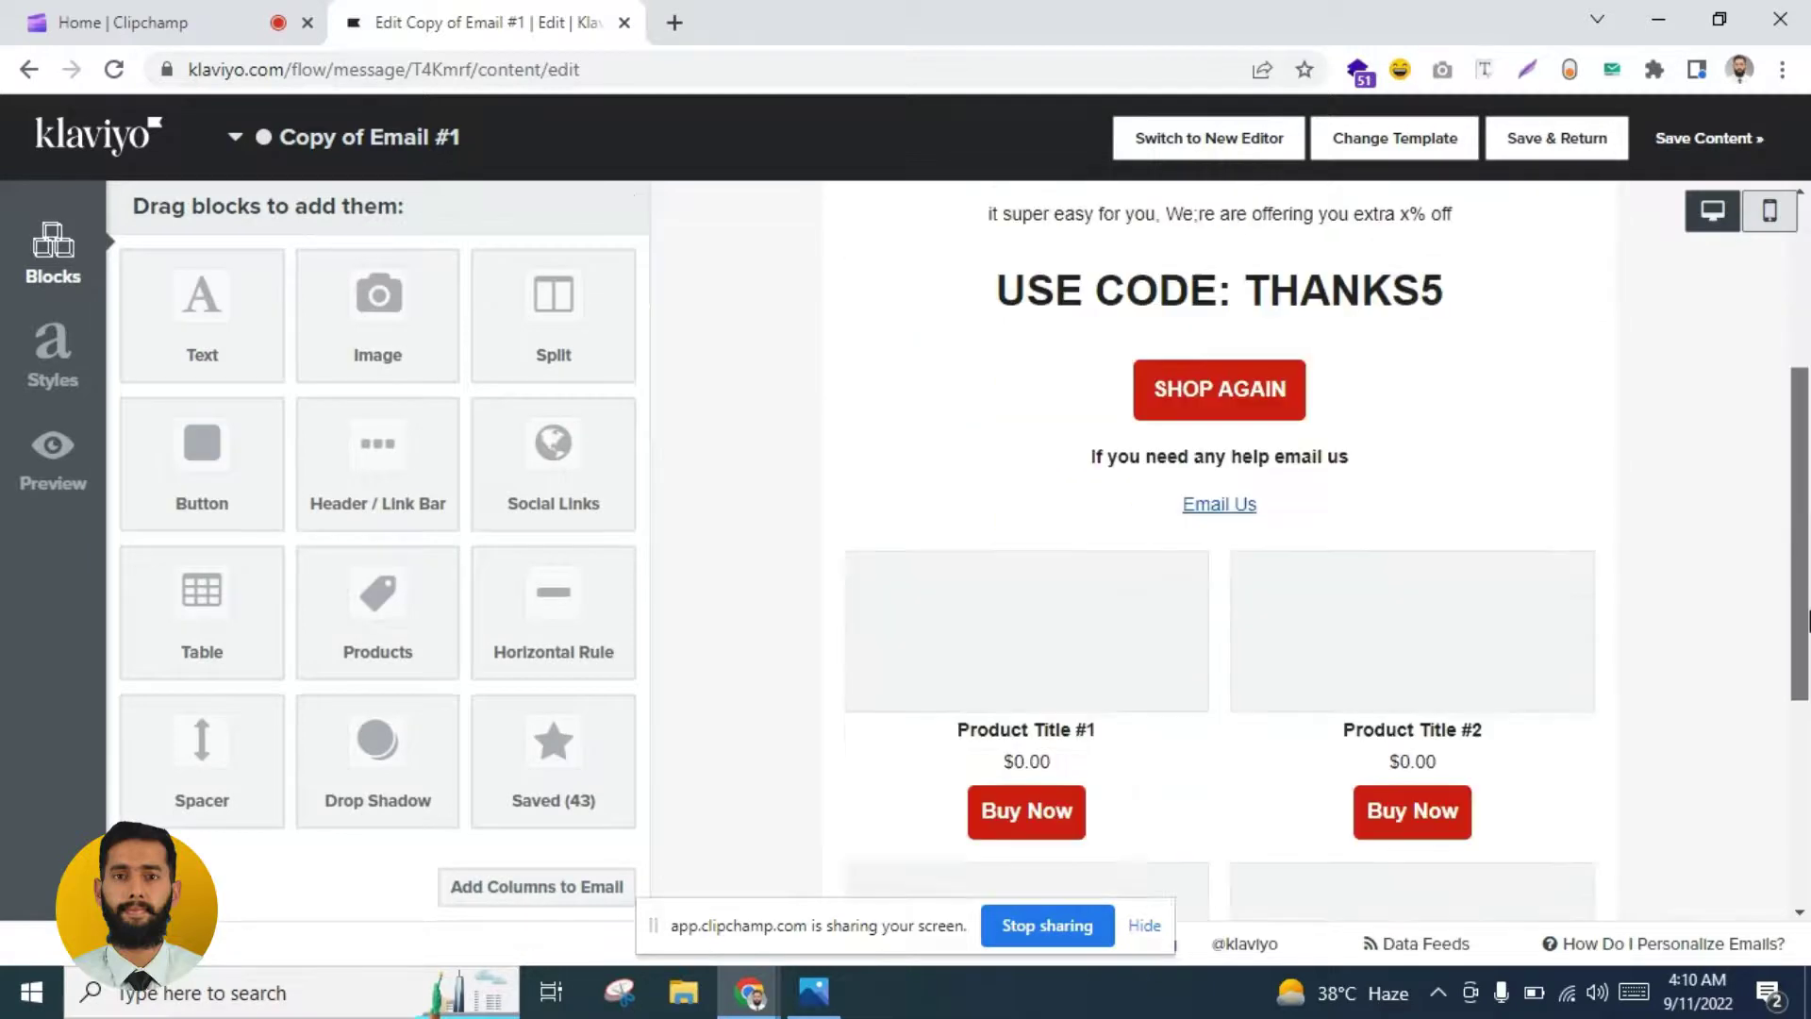
scroll(1808, 620, down, 5)
scroll(1808, 632, up, 5)
scroll(1806, 651, down, 5)
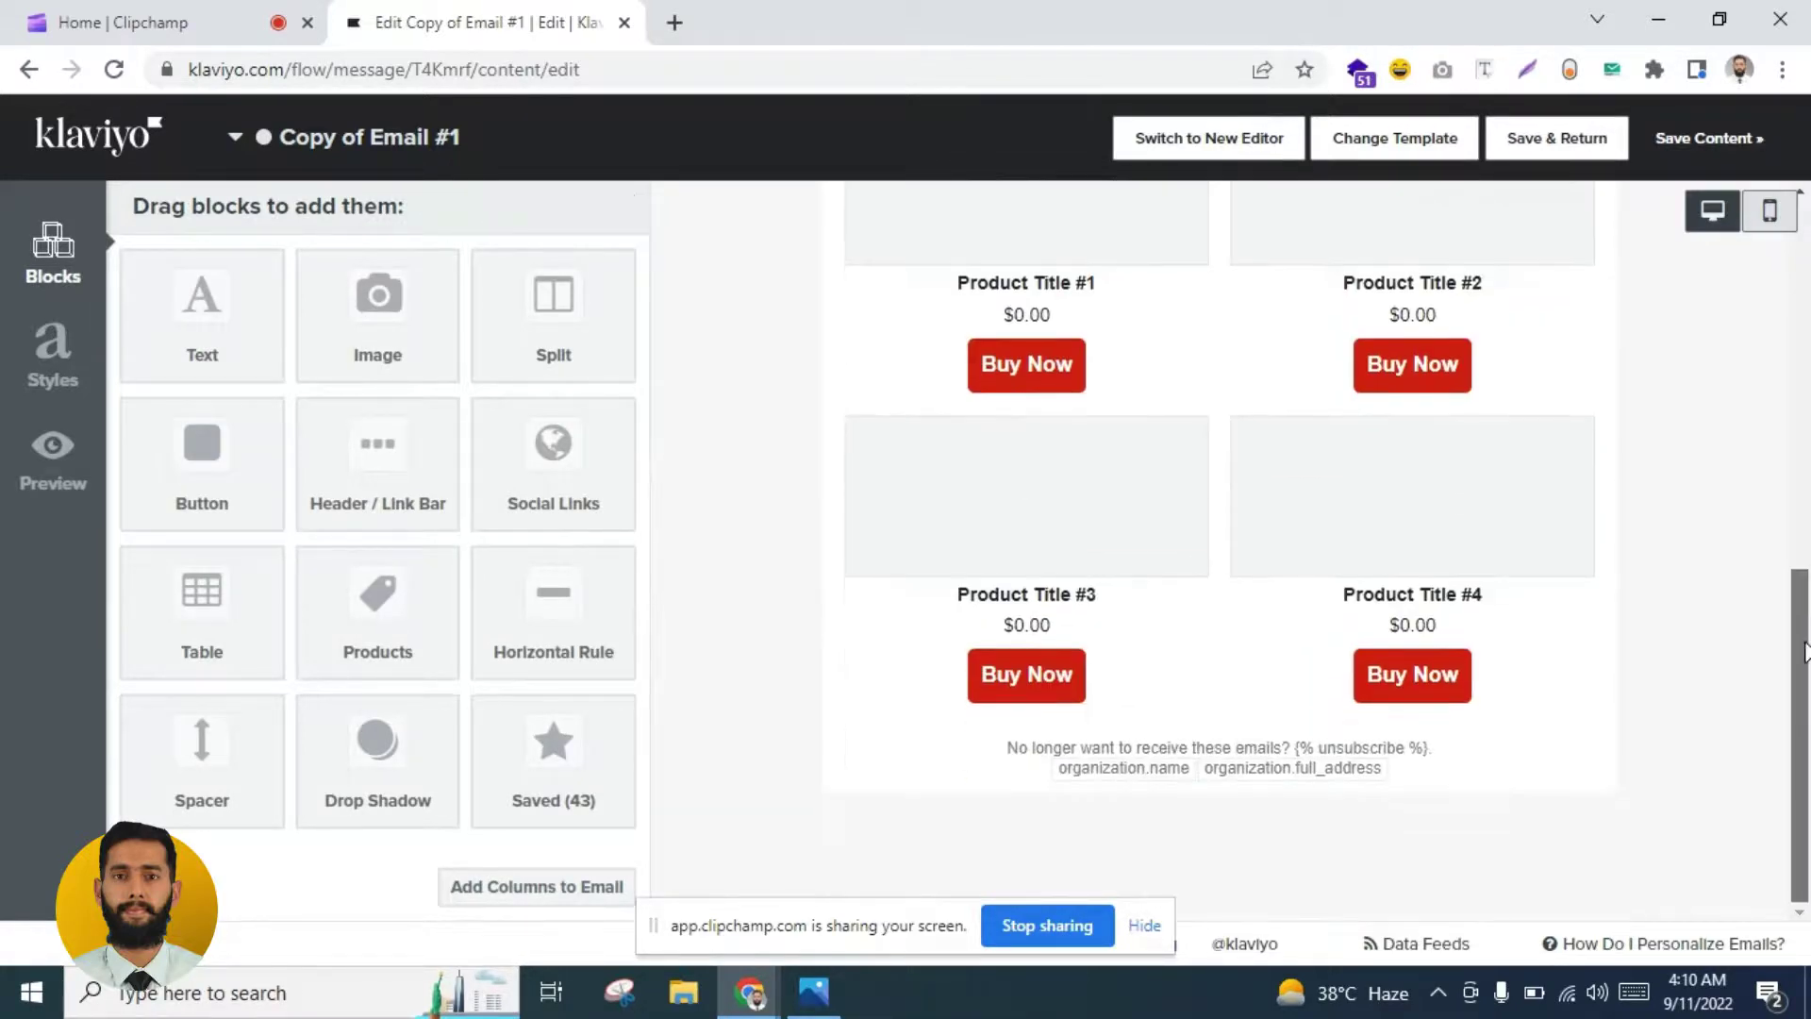
scroll(1805, 650, up, 10)
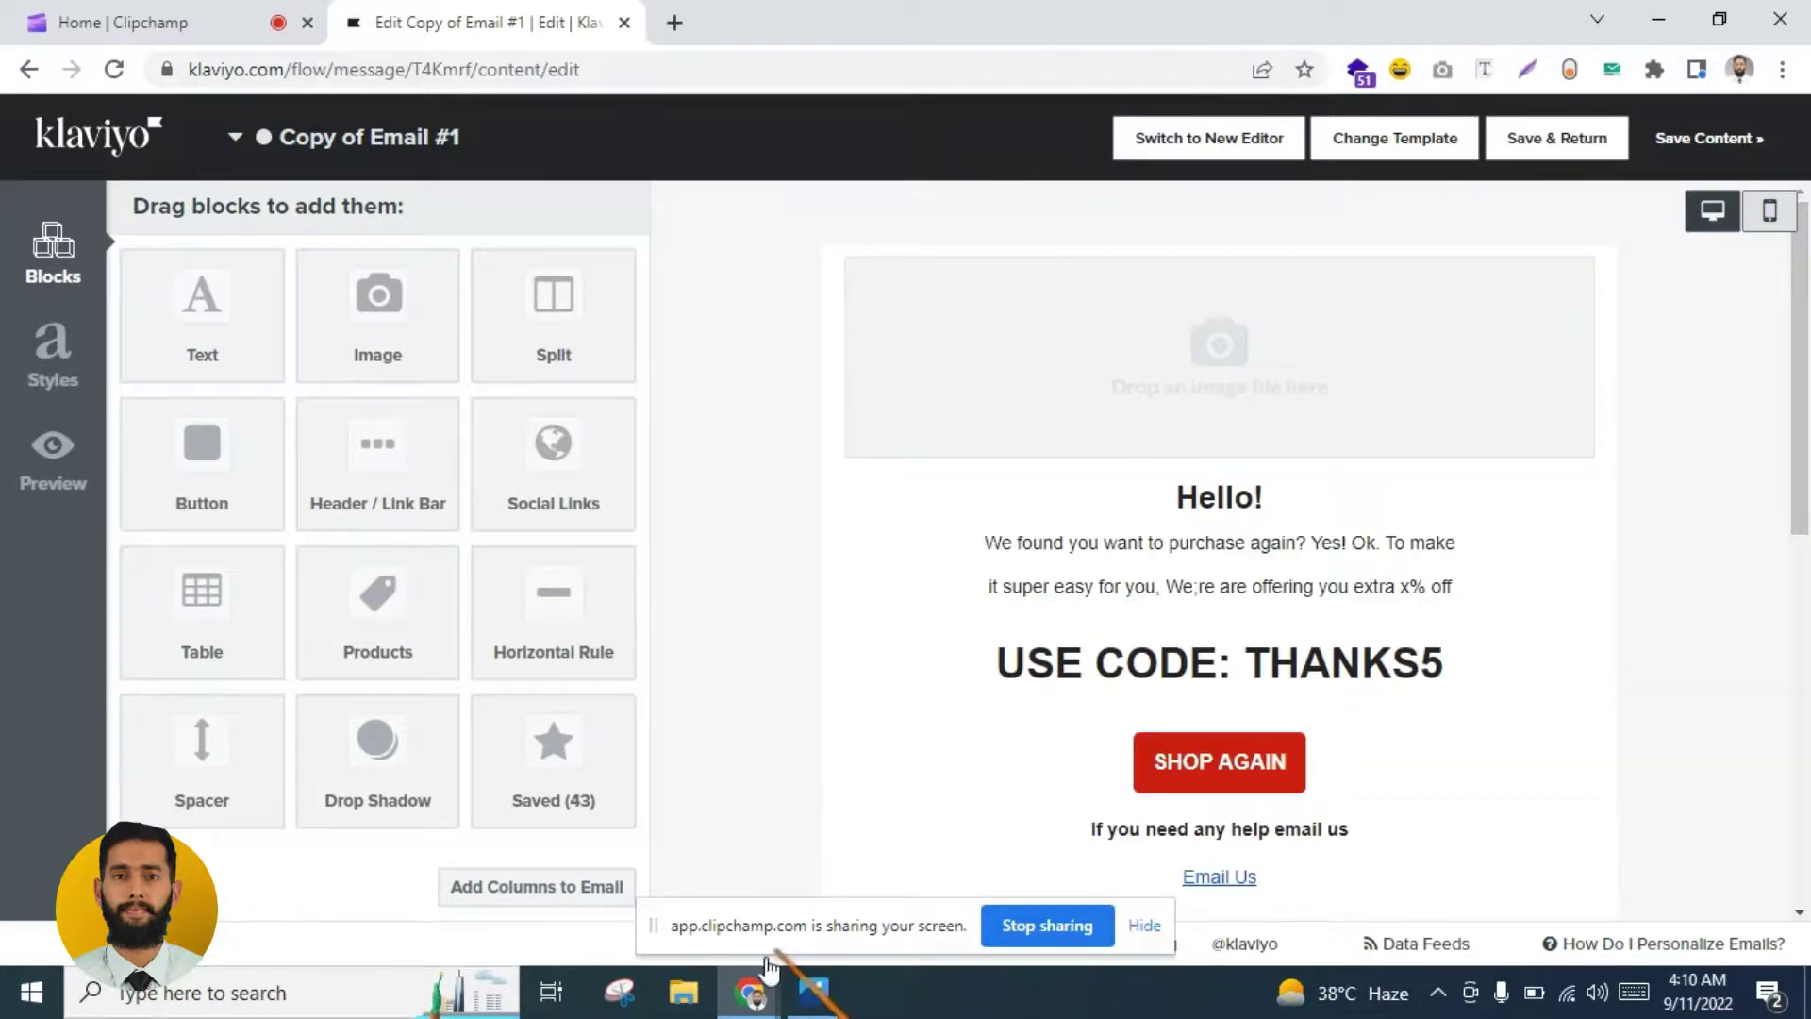
Step: Open 'next purchase email 2.png' from the Desktop folder in Photos
click(683, 992)
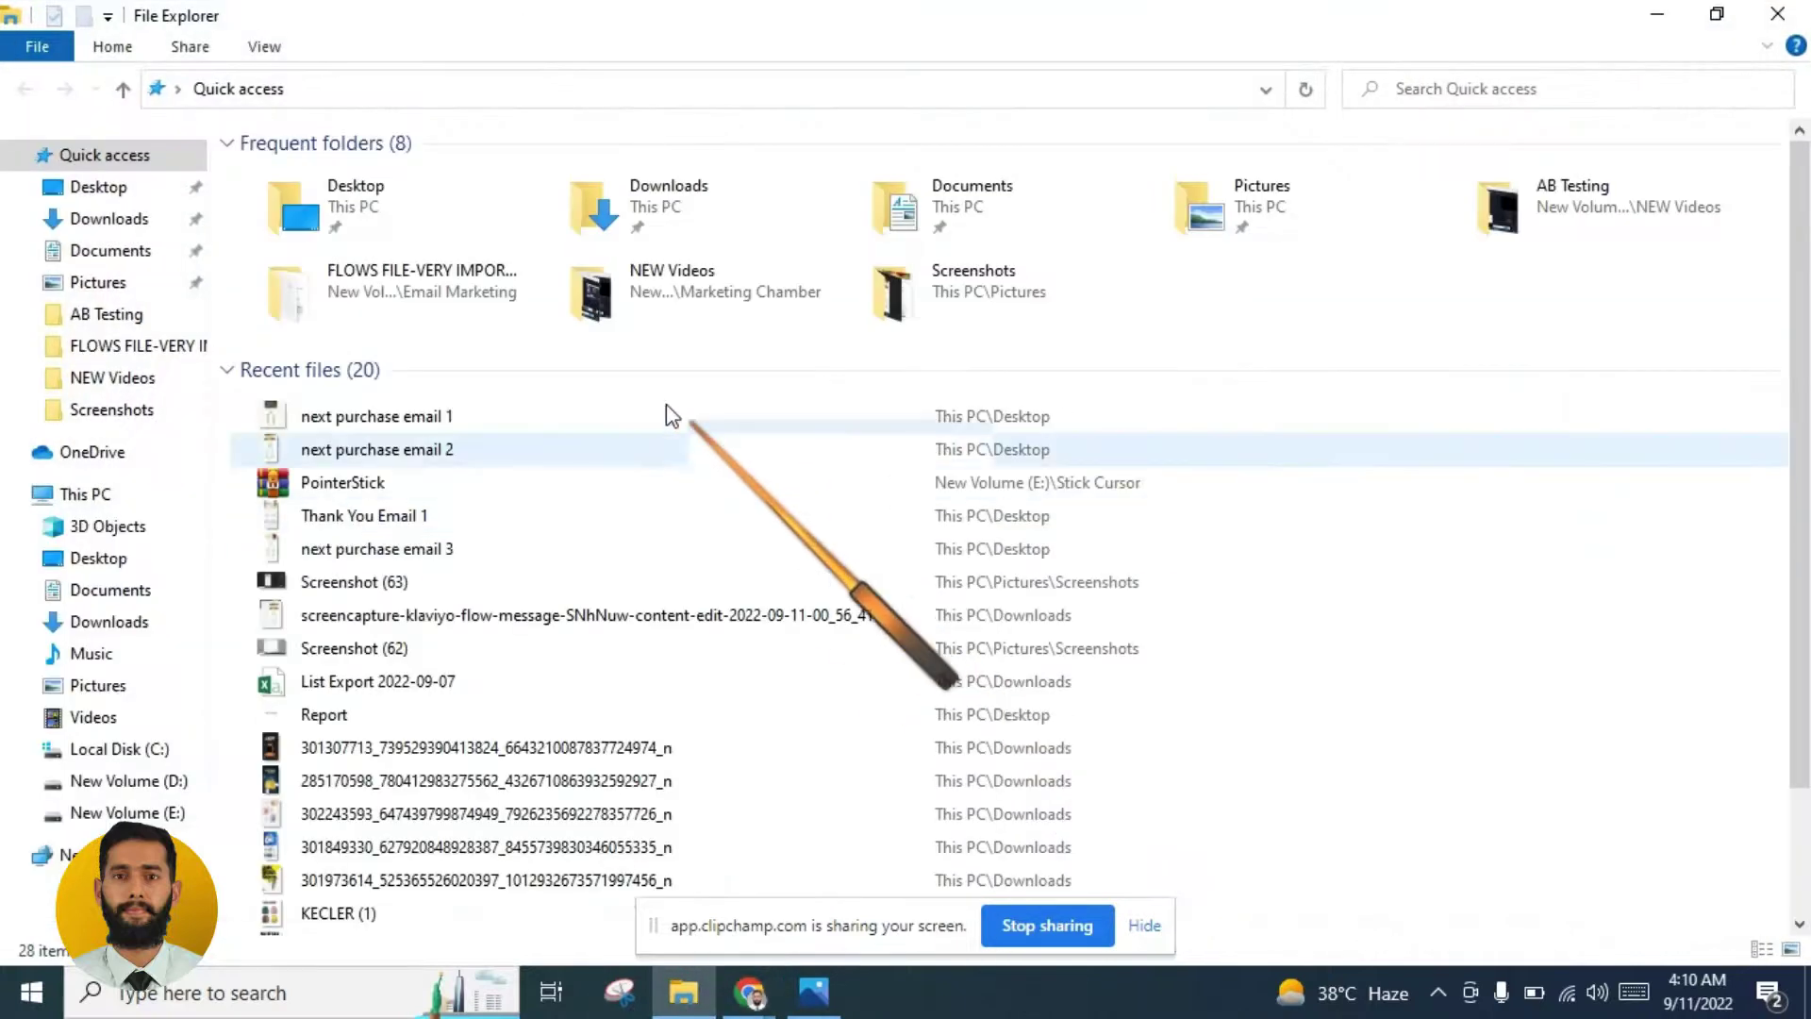
click(94, 187)
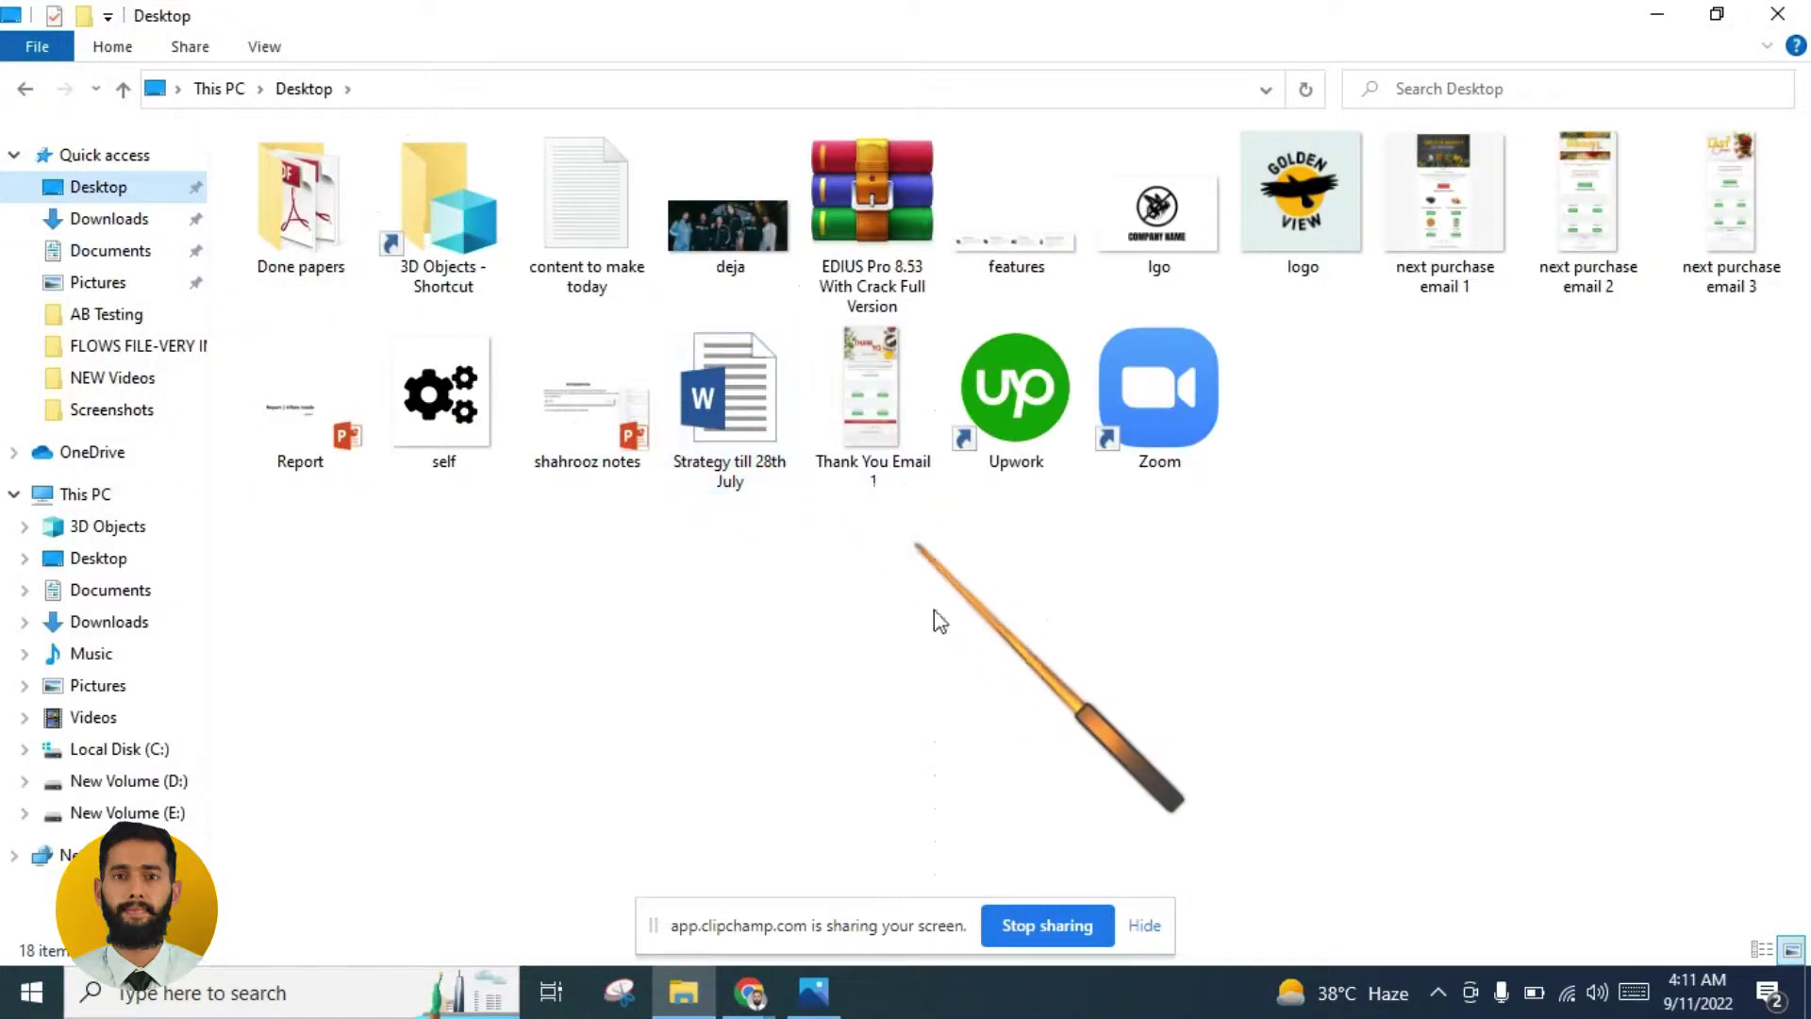
click(1584, 202)
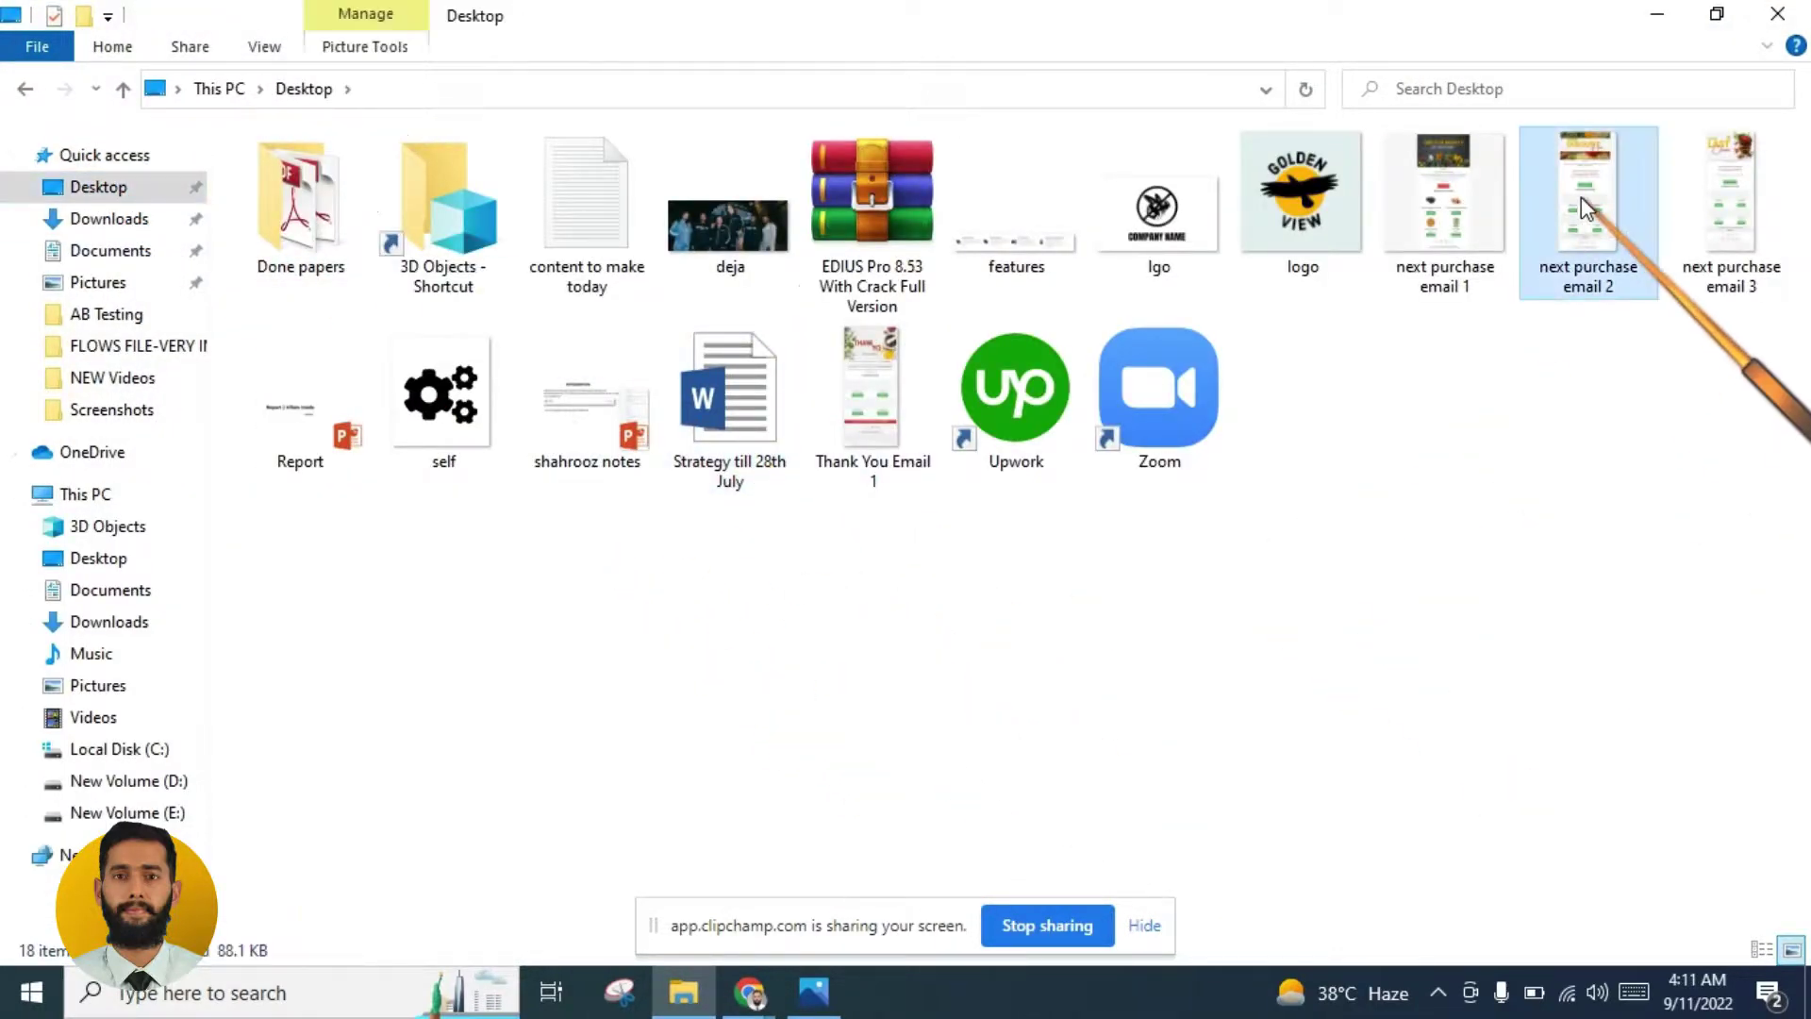
double_click(1581, 196)
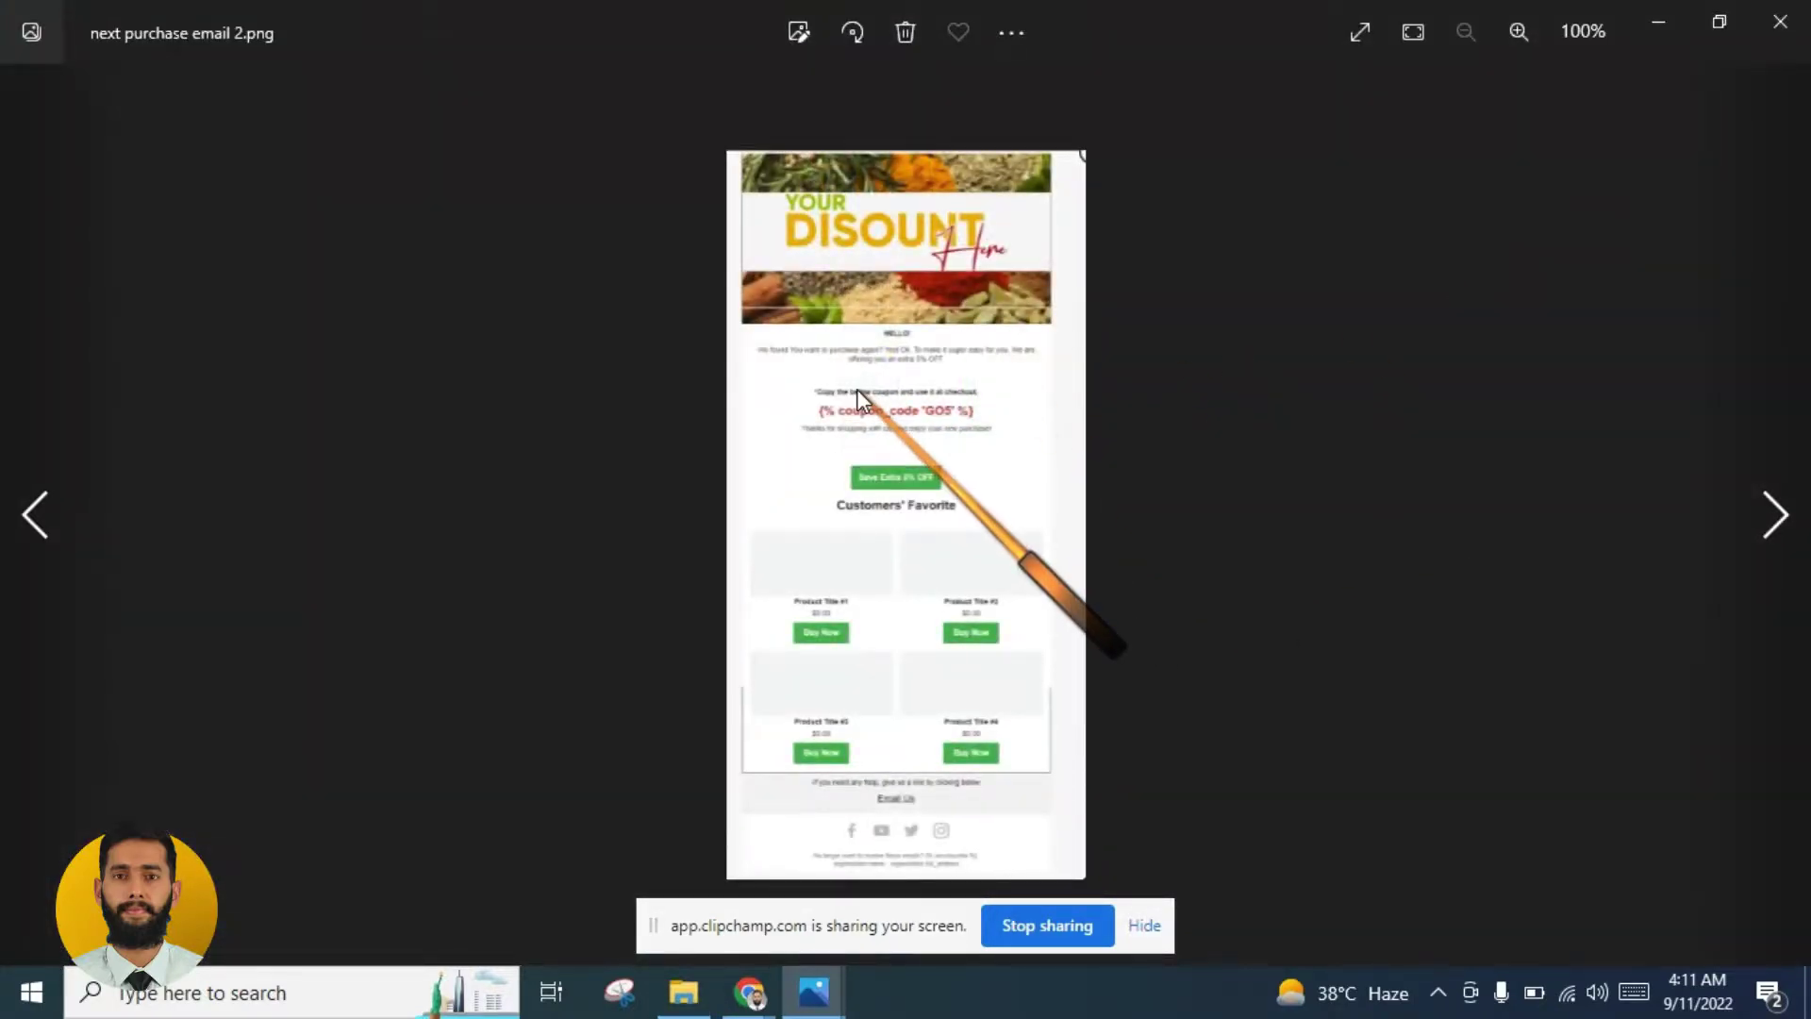
Step: Zoom into the email design, pan to its top banner, then close Photos
scroll(856, 389, up, 2)
drag(926, 331, 957, 501)
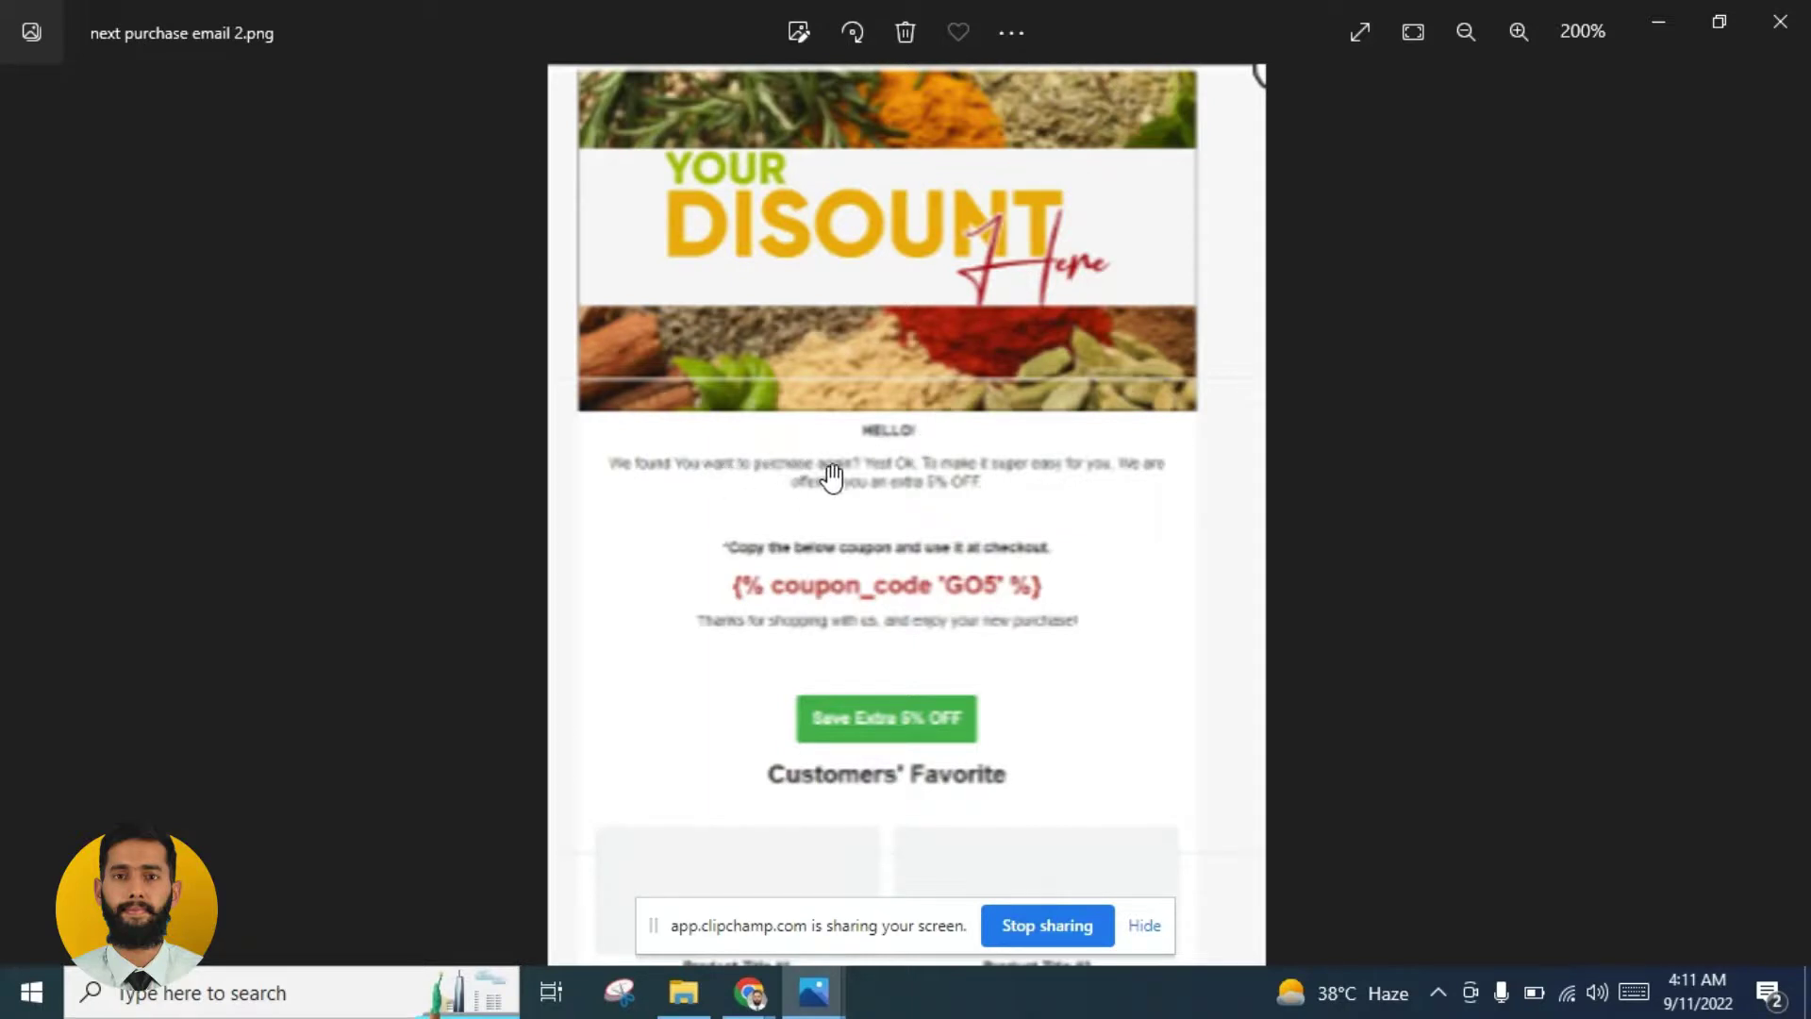
scroll(881, 691, down, 5)
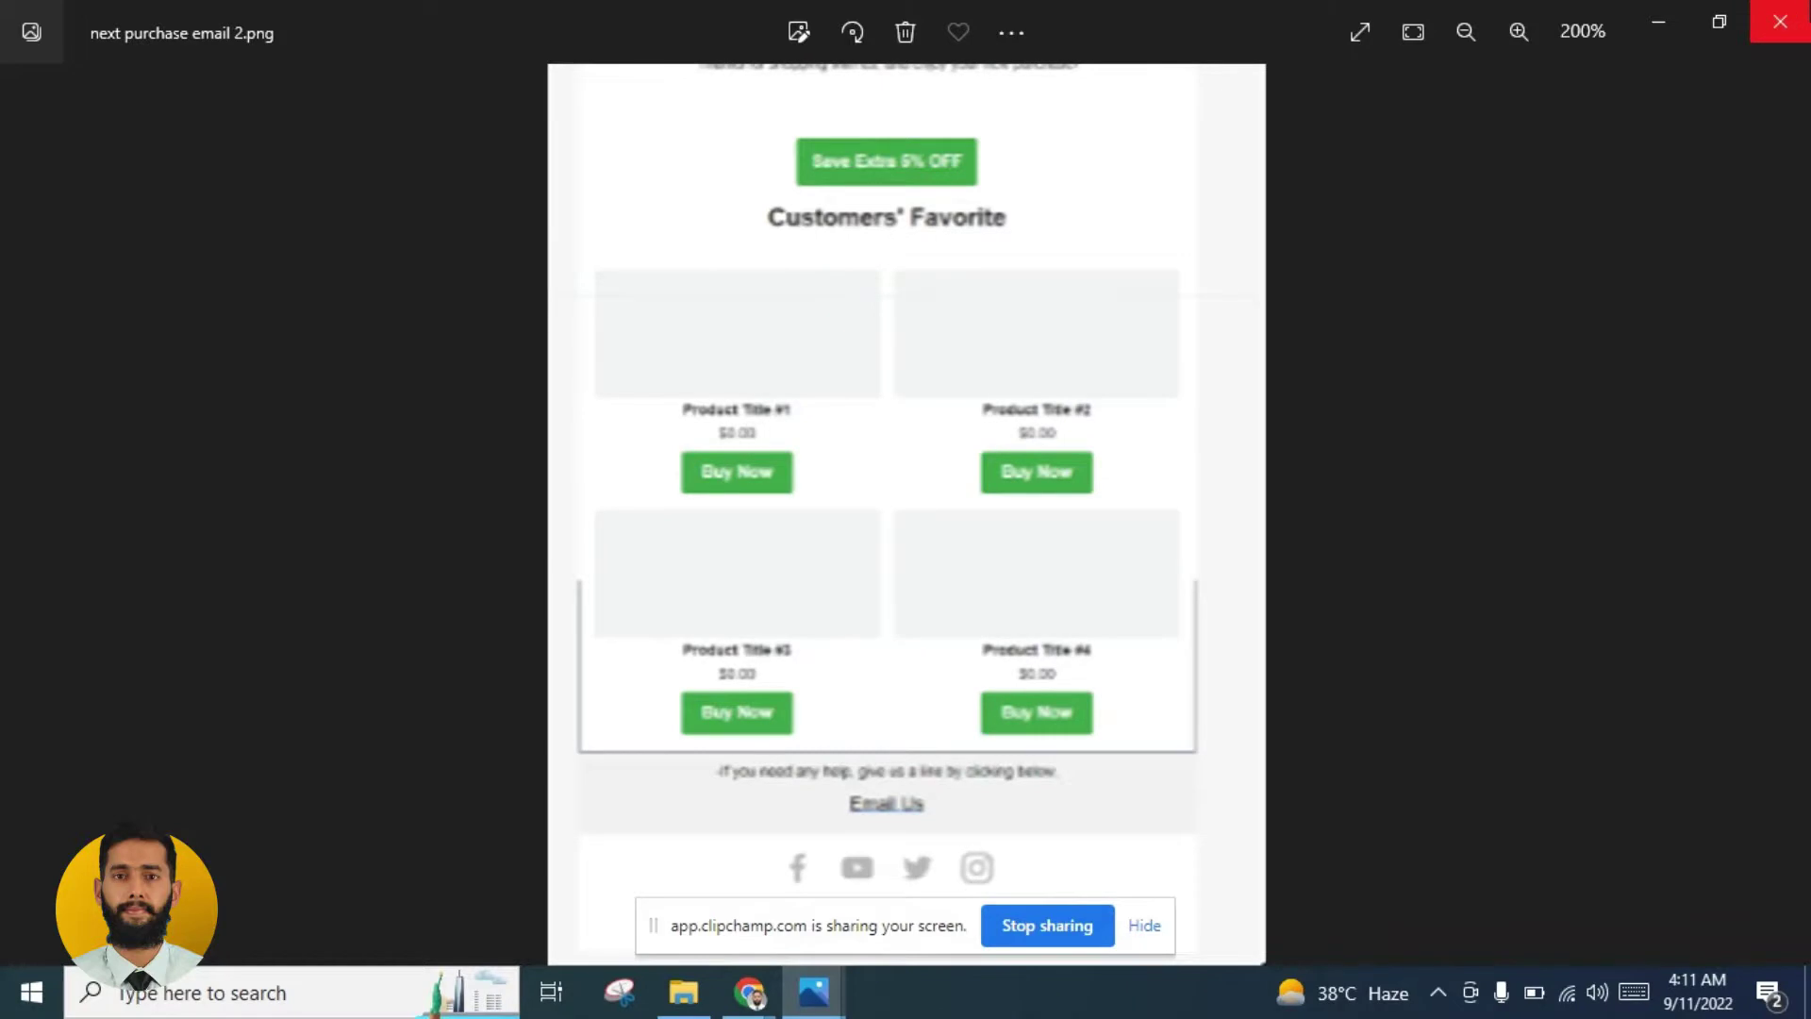
click(1780, 22)
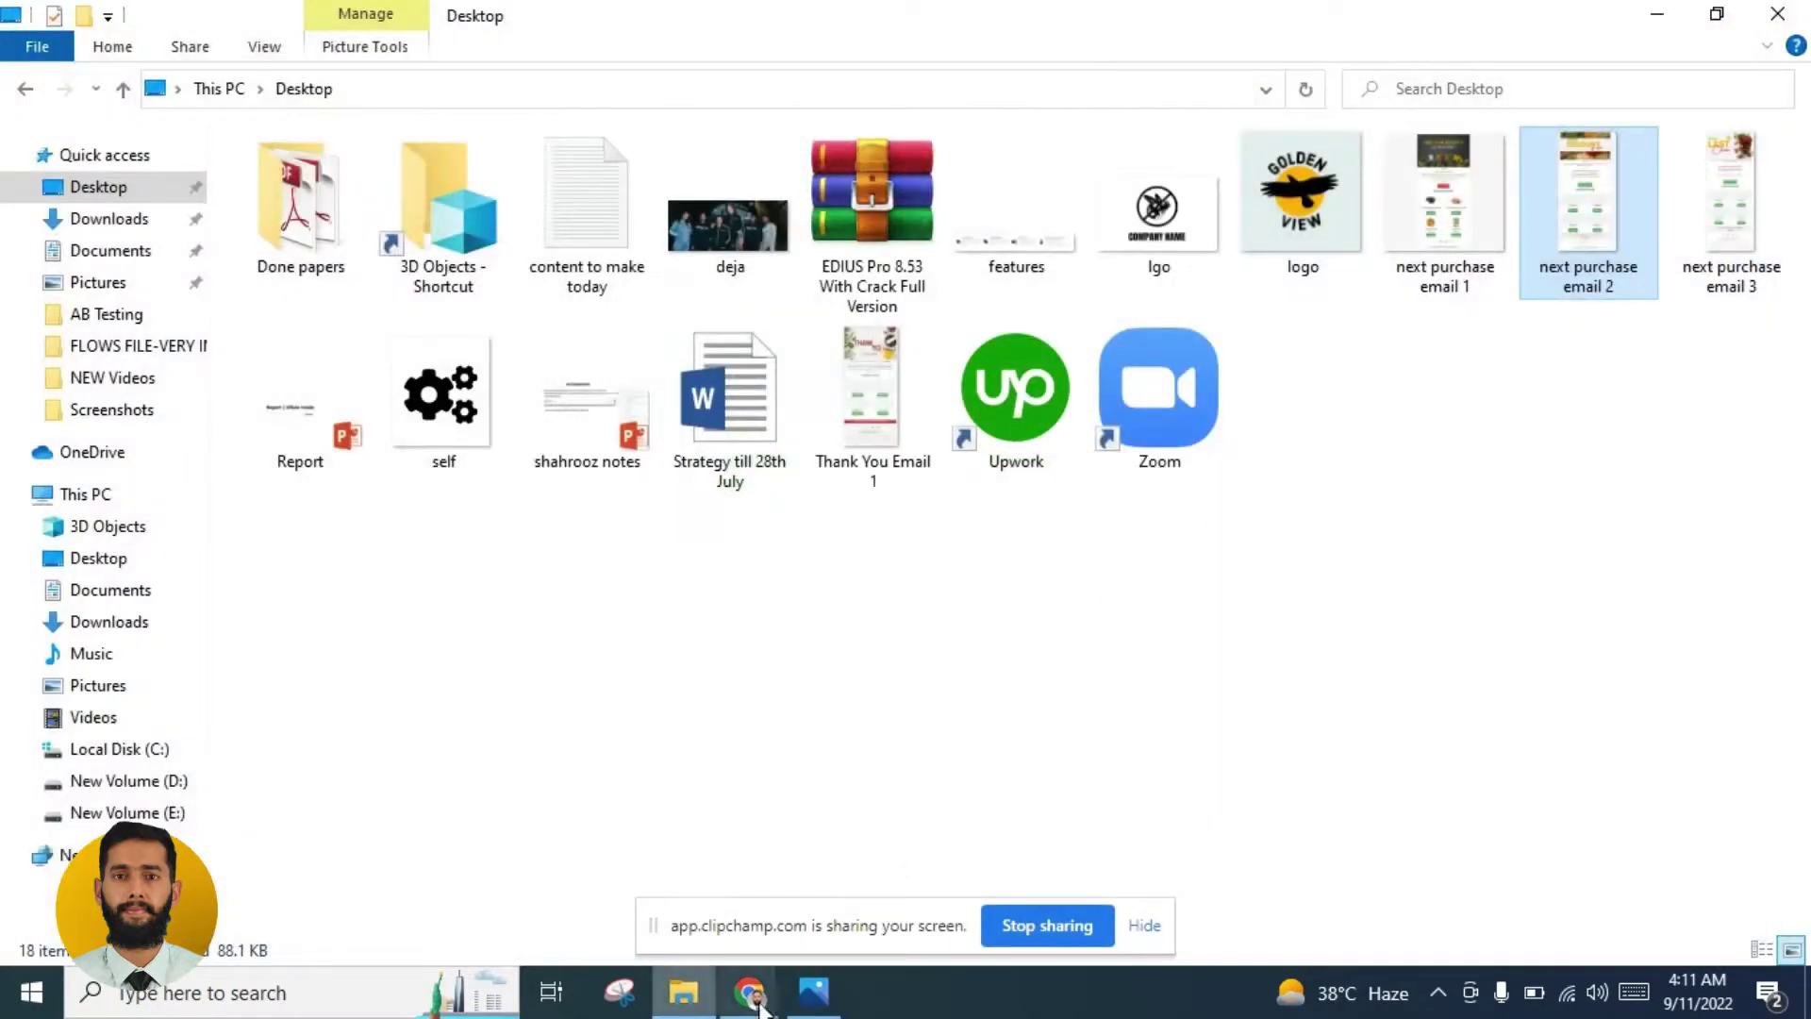
Step: Save the Copy of Email #1 content and return to the flow
mouse_move(750, 990)
click(665, 887)
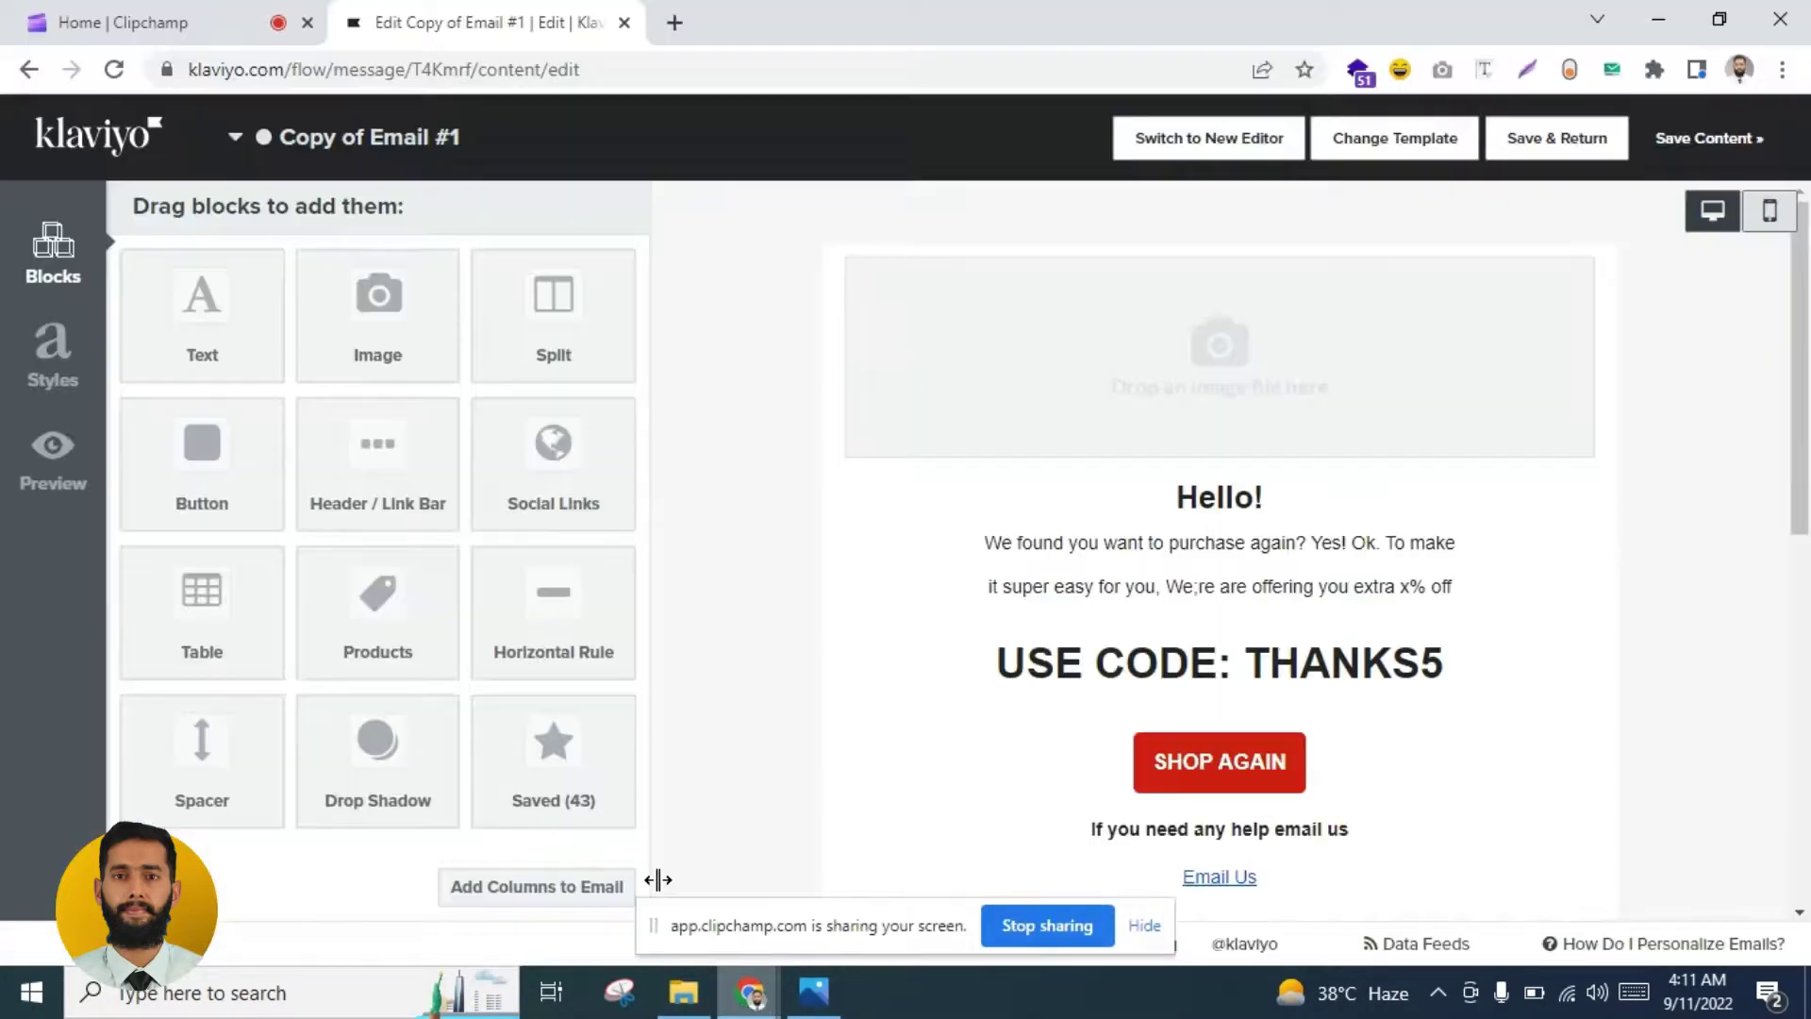
click(1558, 139)
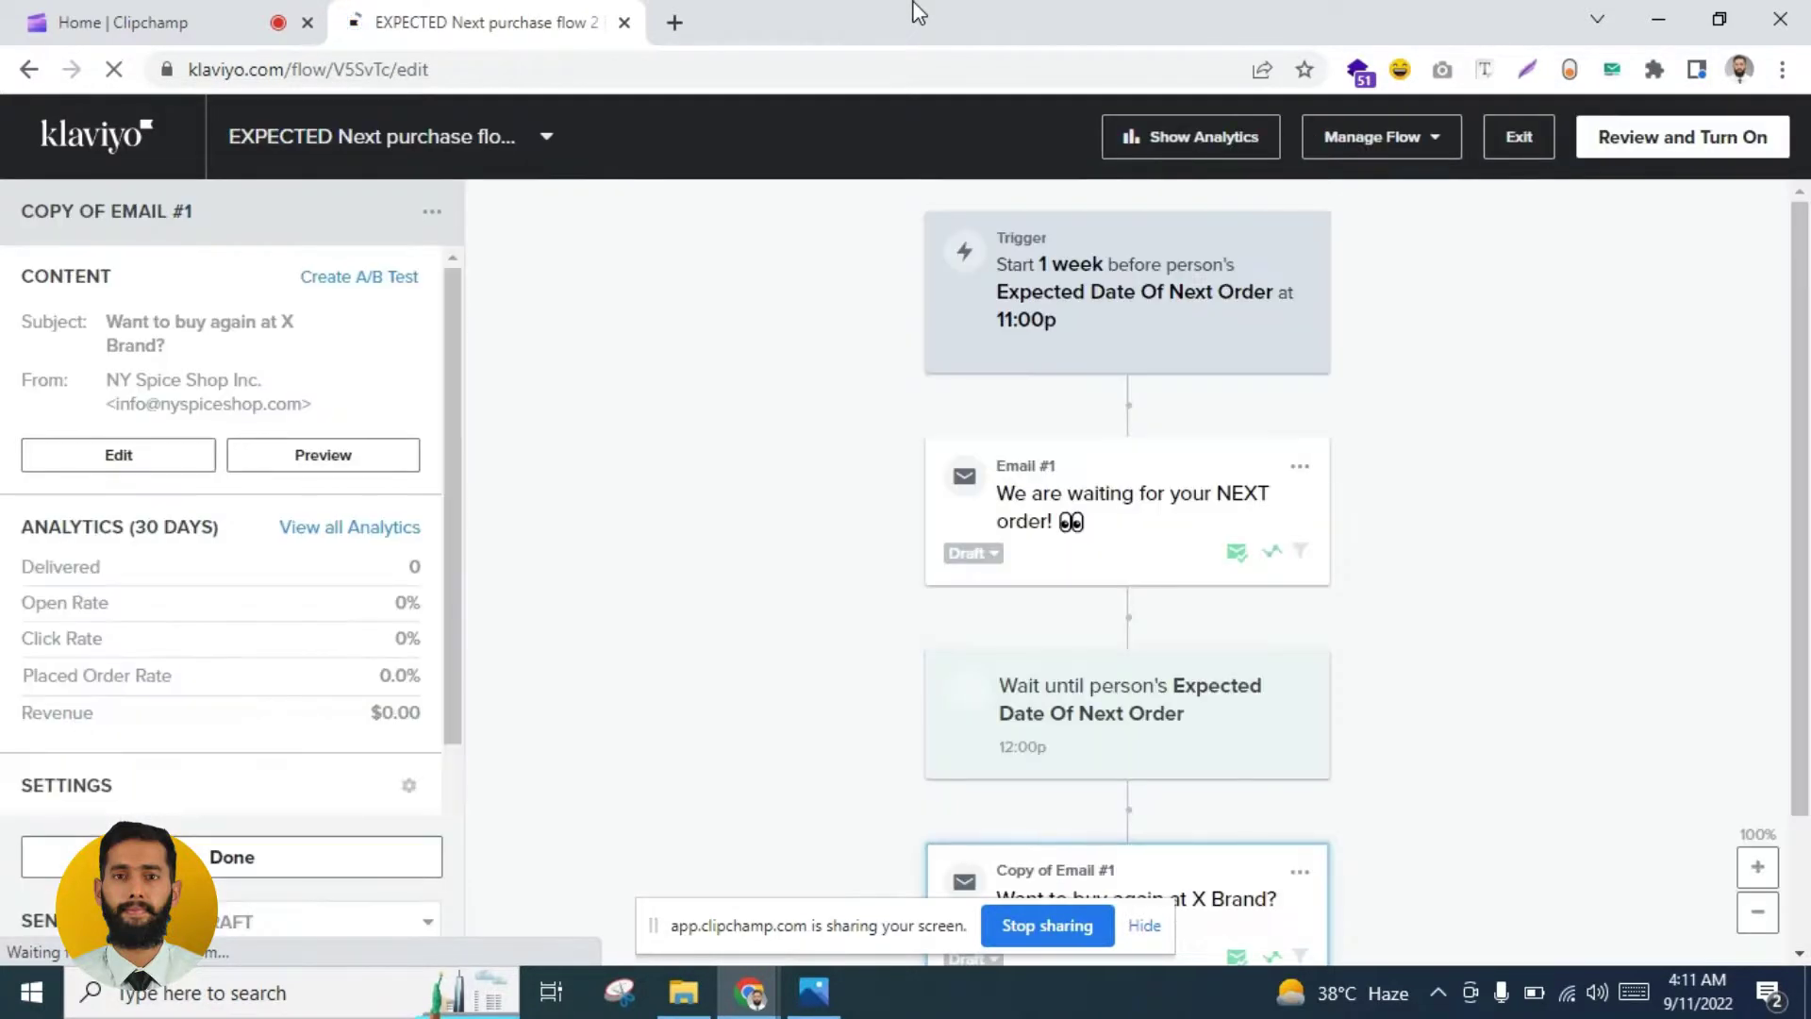
Step: Clone the Copy of Email #1 step to create a third email
scroll(1623, 472, down, 2)
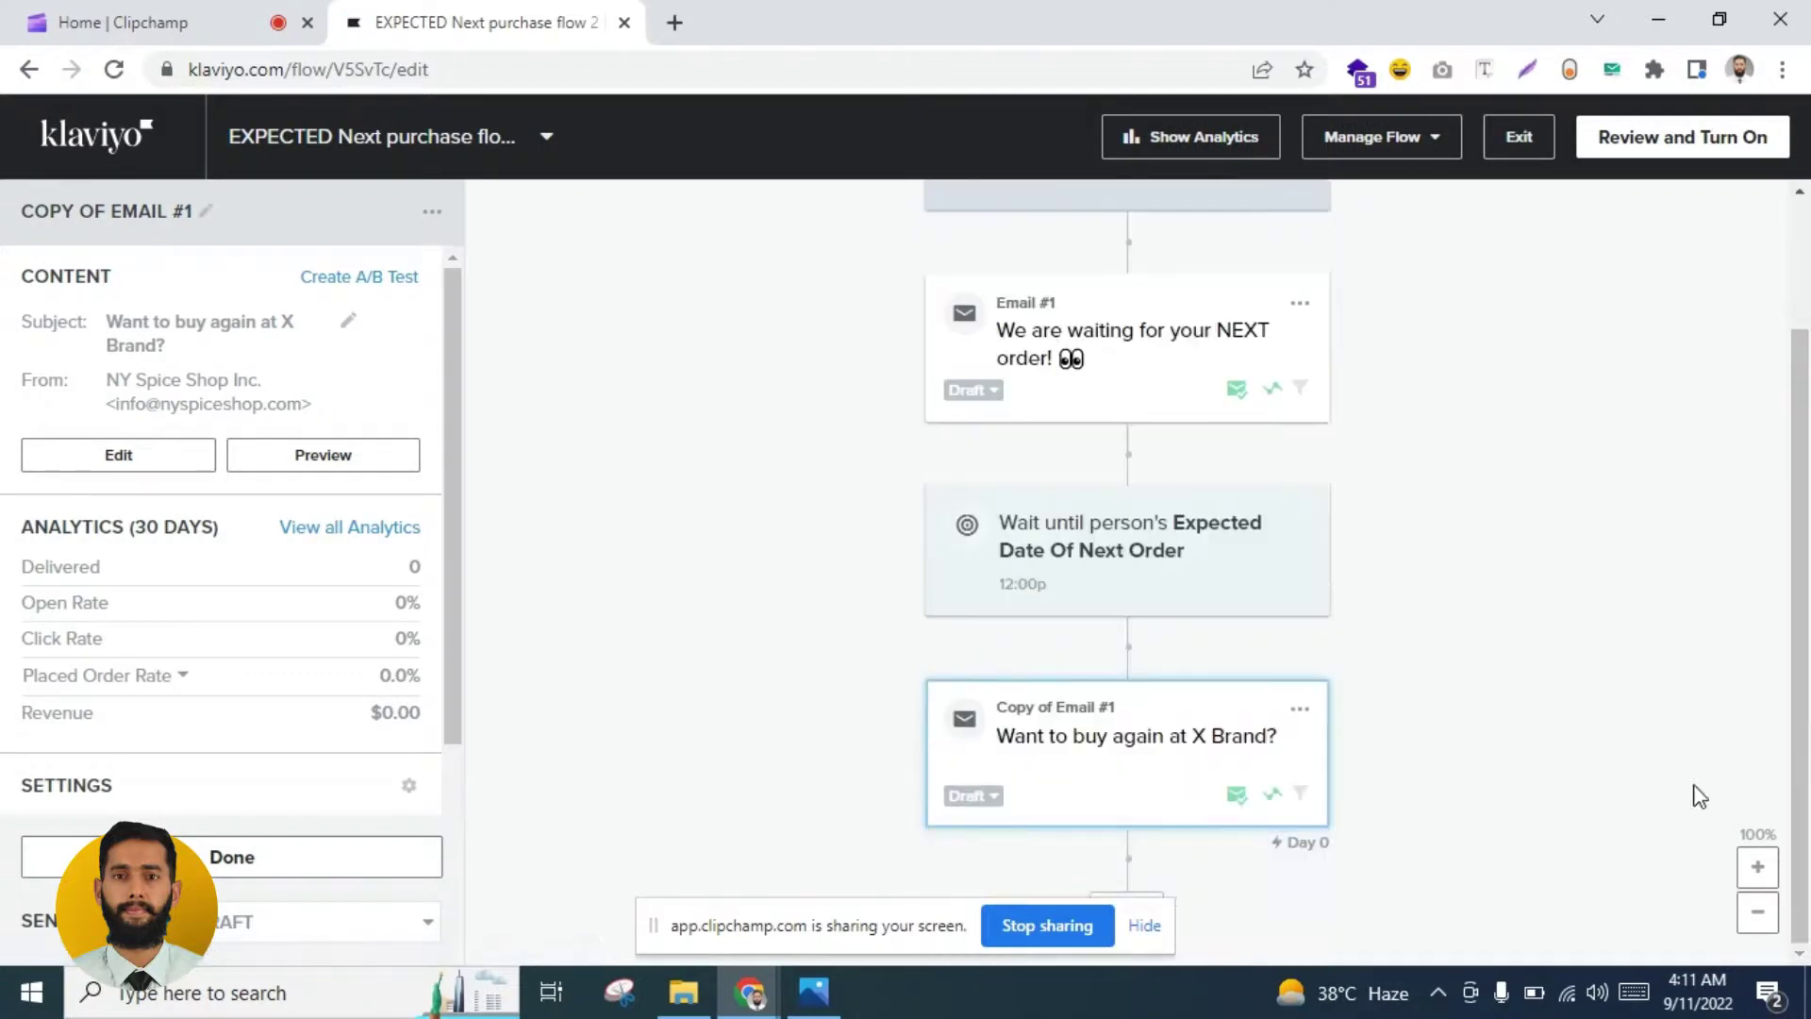
click(1300, 710)
click(1354, 802)
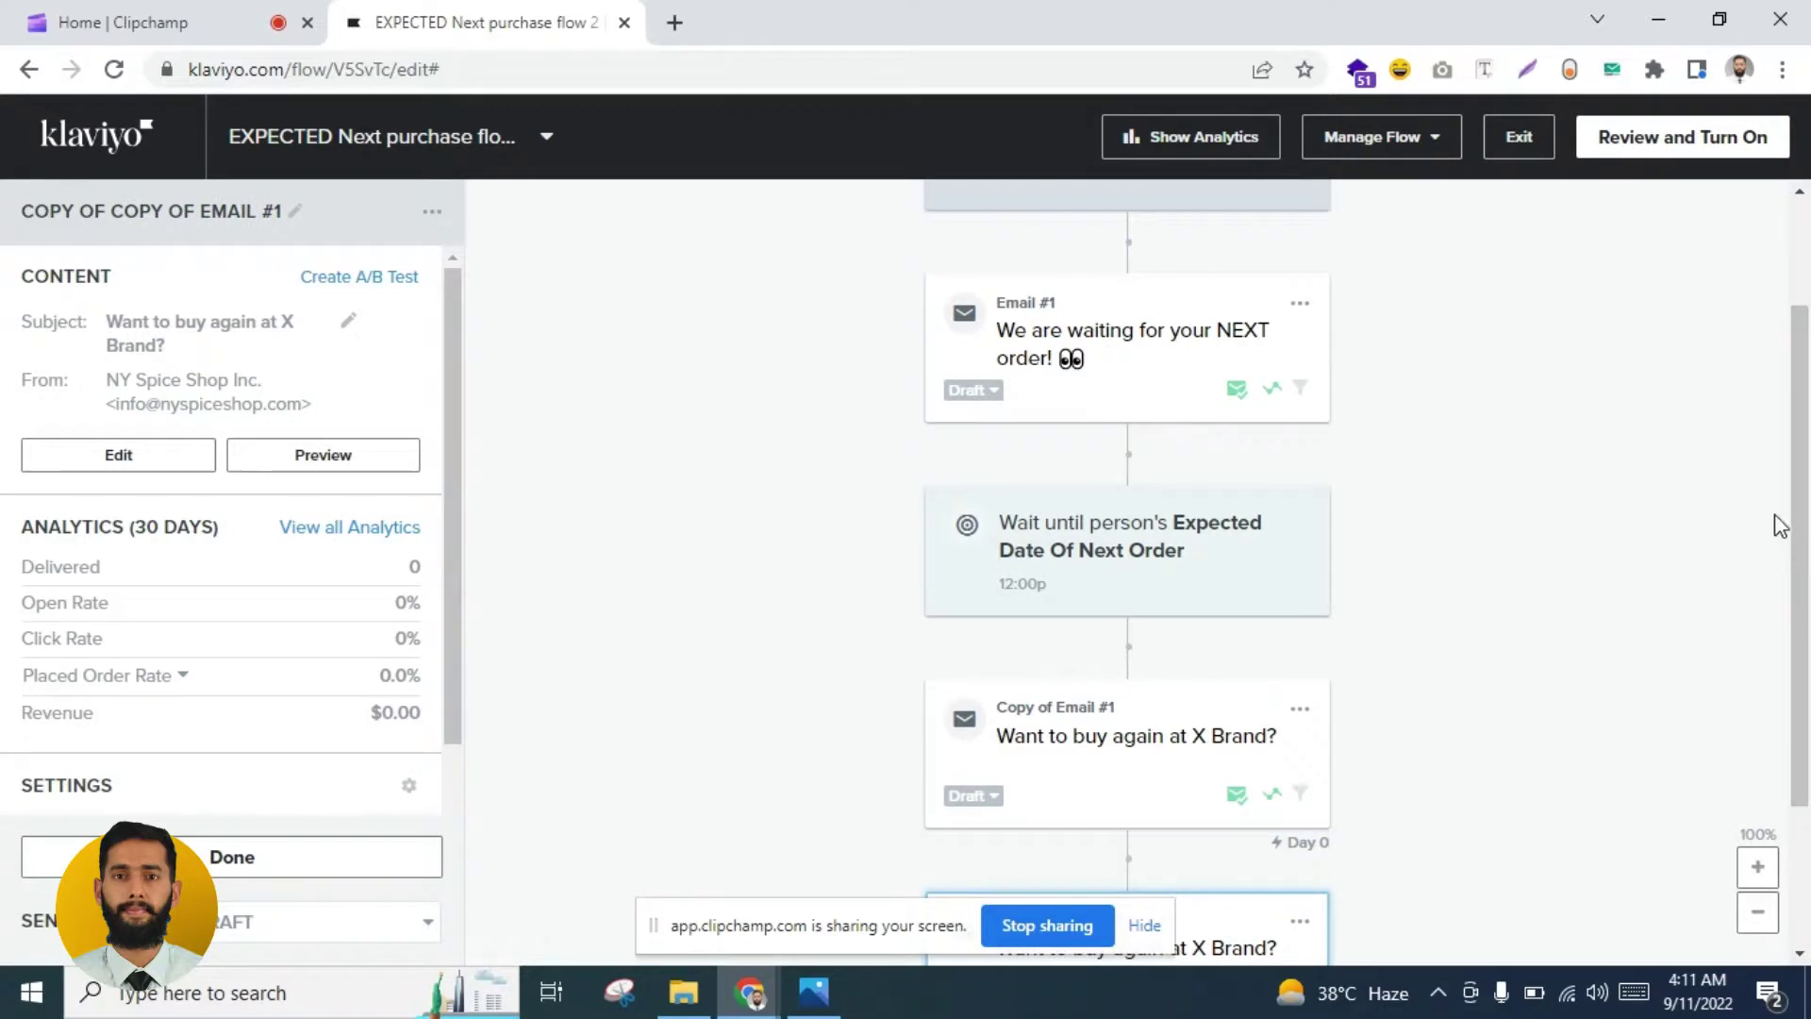
scroll(1780, 526, down, 1)
scroll(1780, 525, up, 3)
scroll(1780, 525, down, 5)
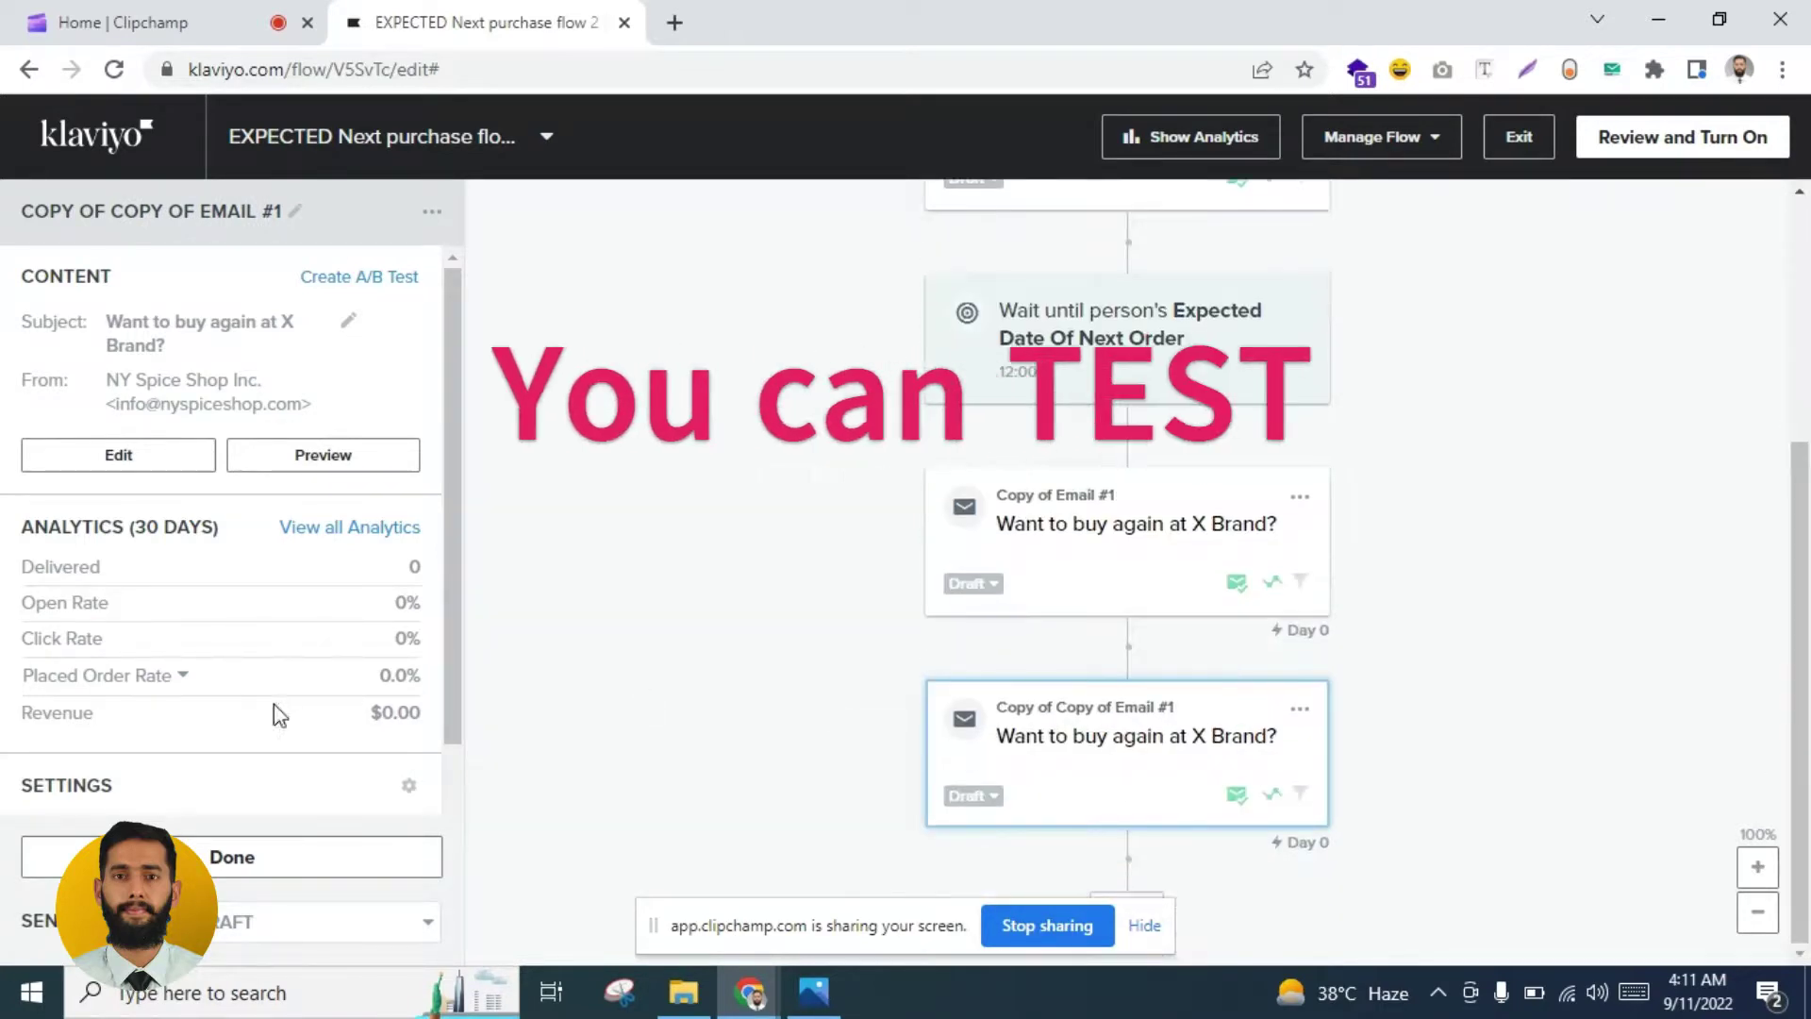
Step: Insert a 2-day Time Delay before Copy of Copy of Email #1, then open that email
click(274, 856)
drag(178, 696, 1014, 686)
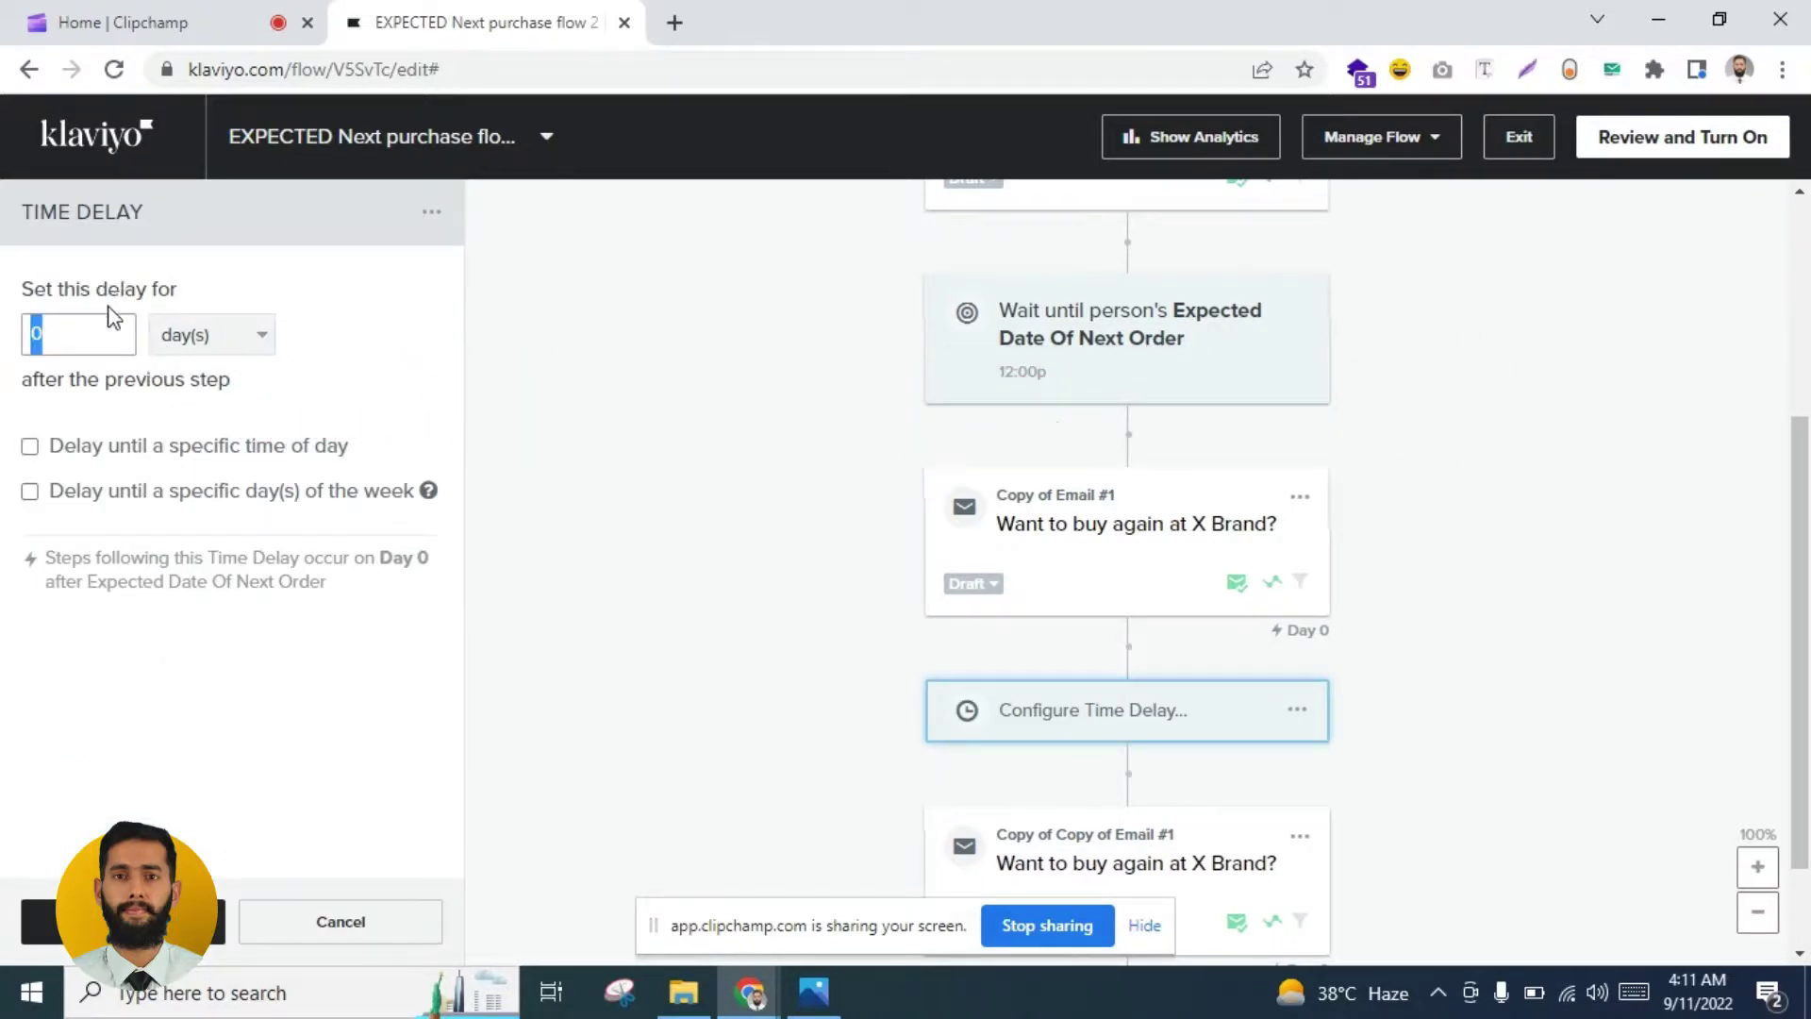
click(92, 341)
text(22)
key(ctrl+a)
text(2)
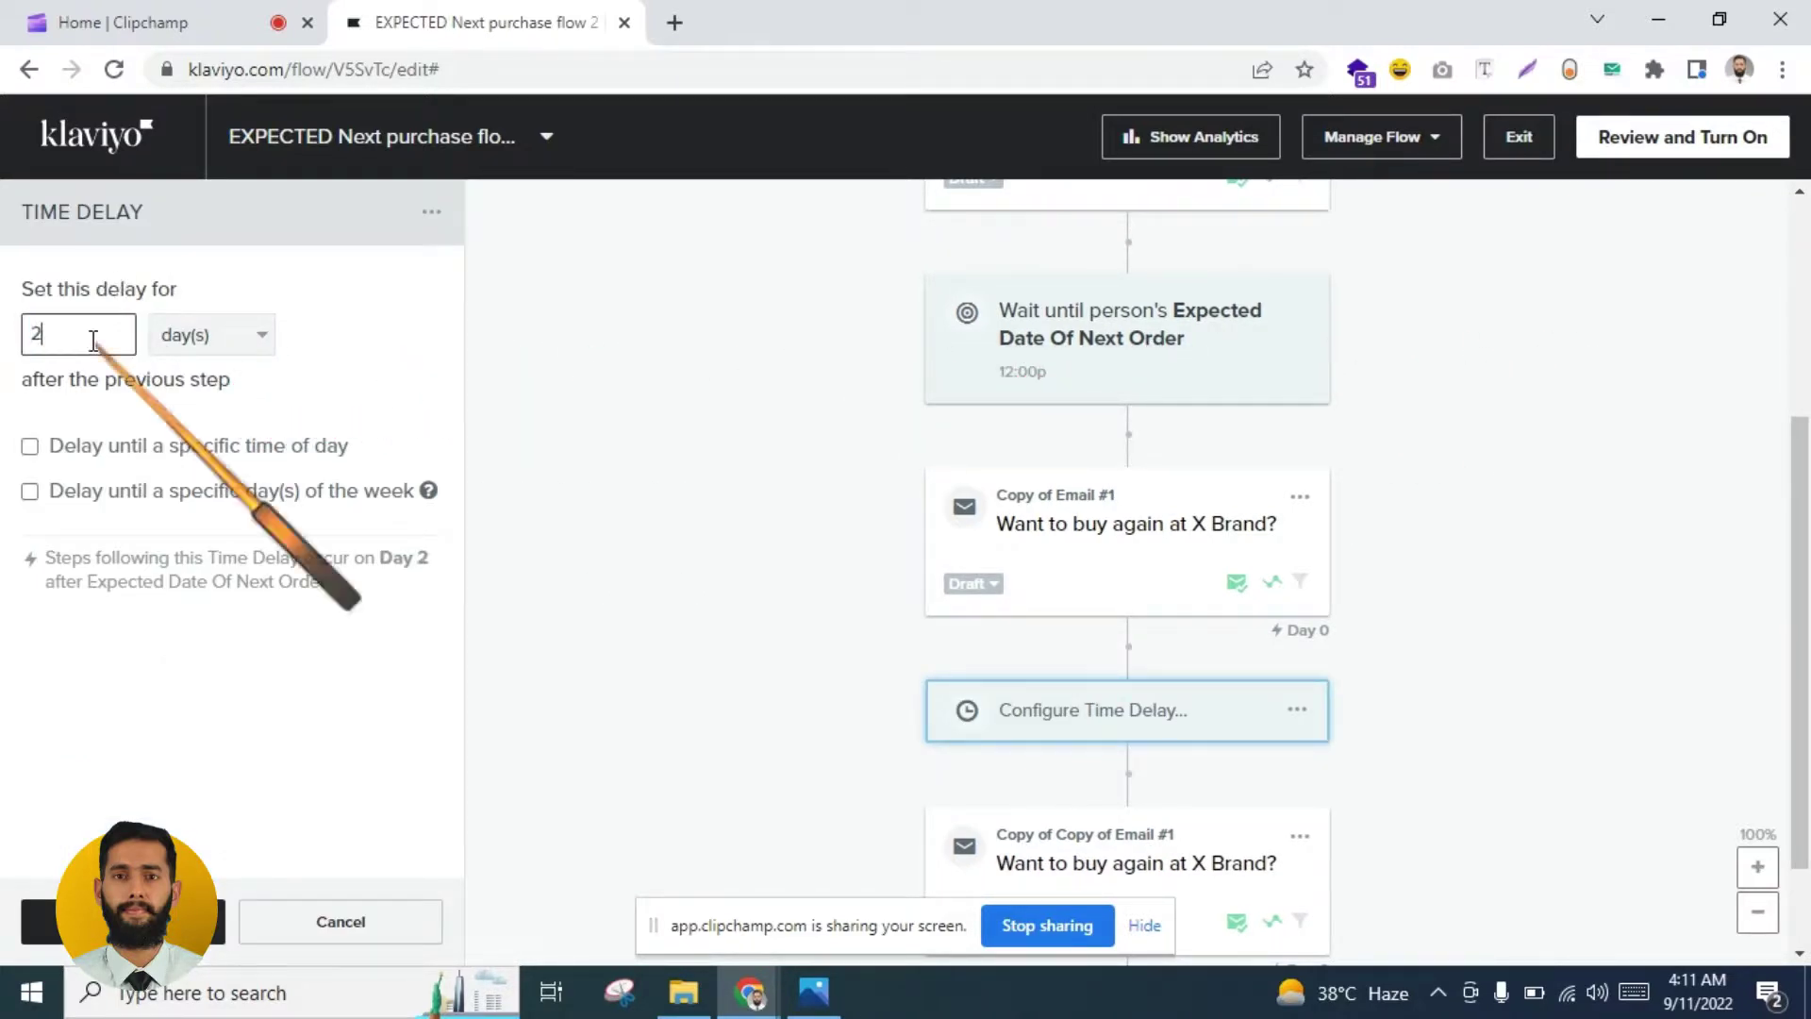
click(42, 922)
scroll(1806, 552, down, 1)
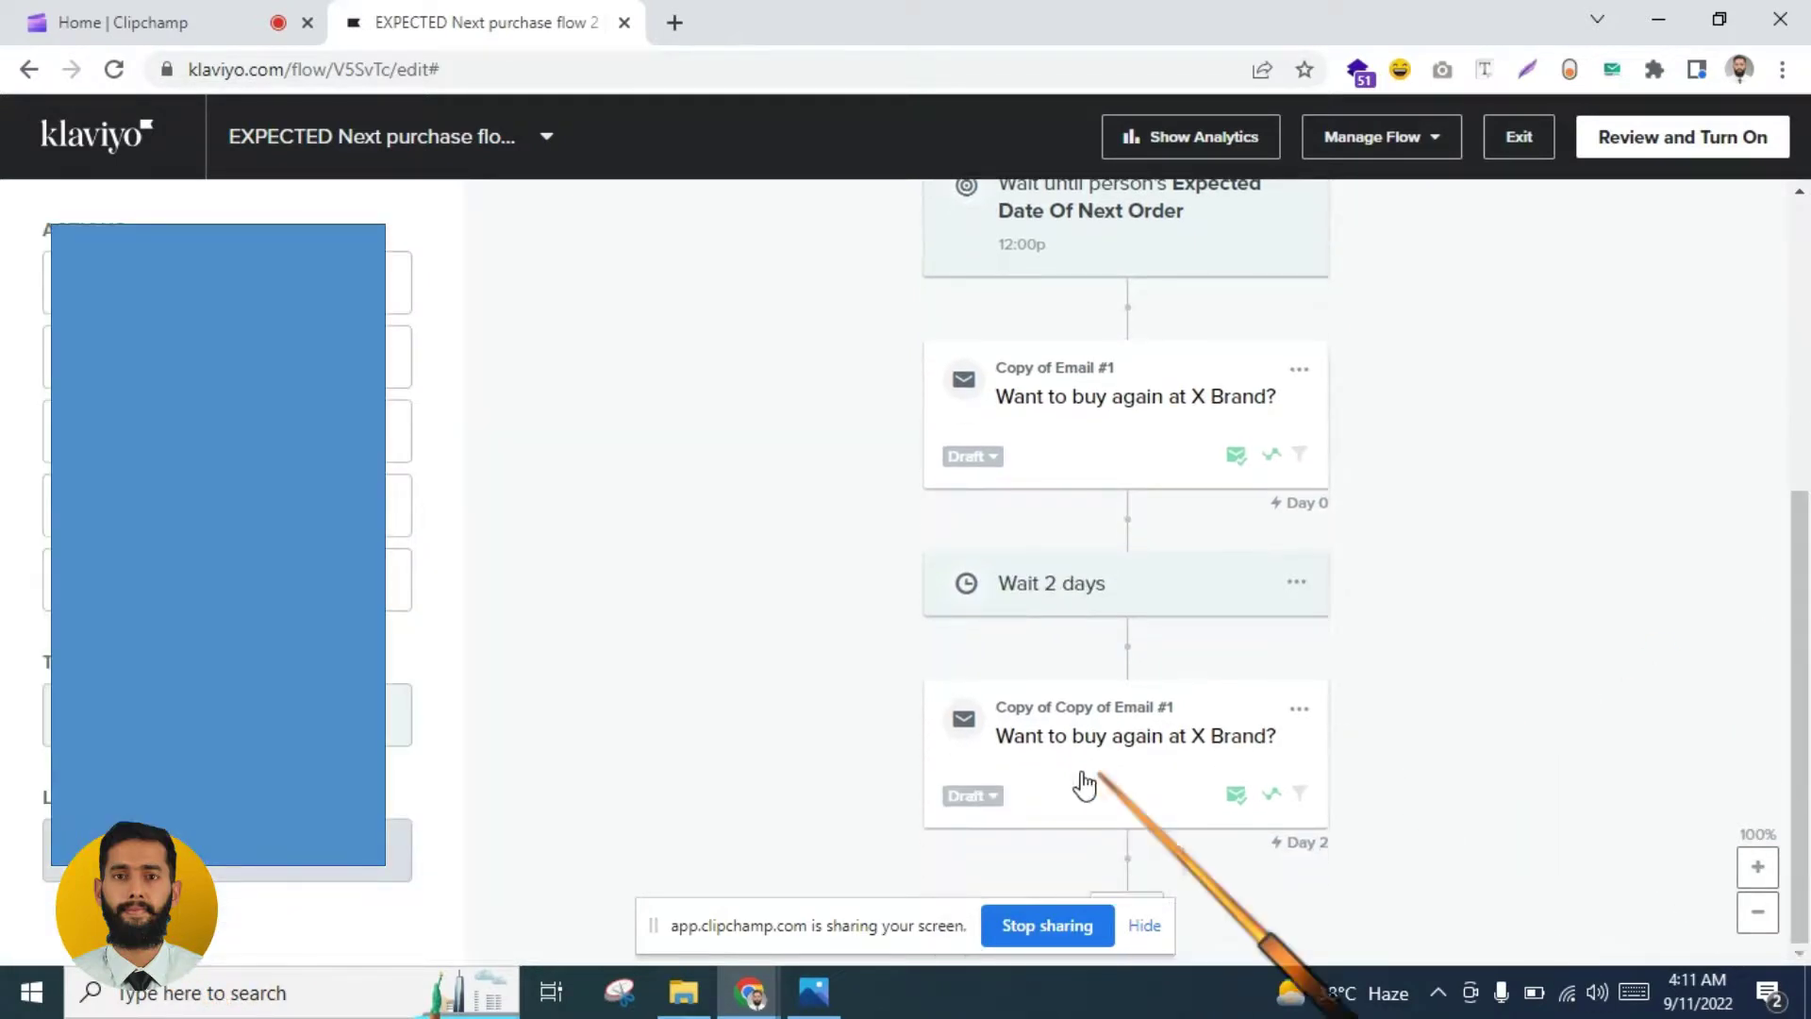
click(1085, 781)
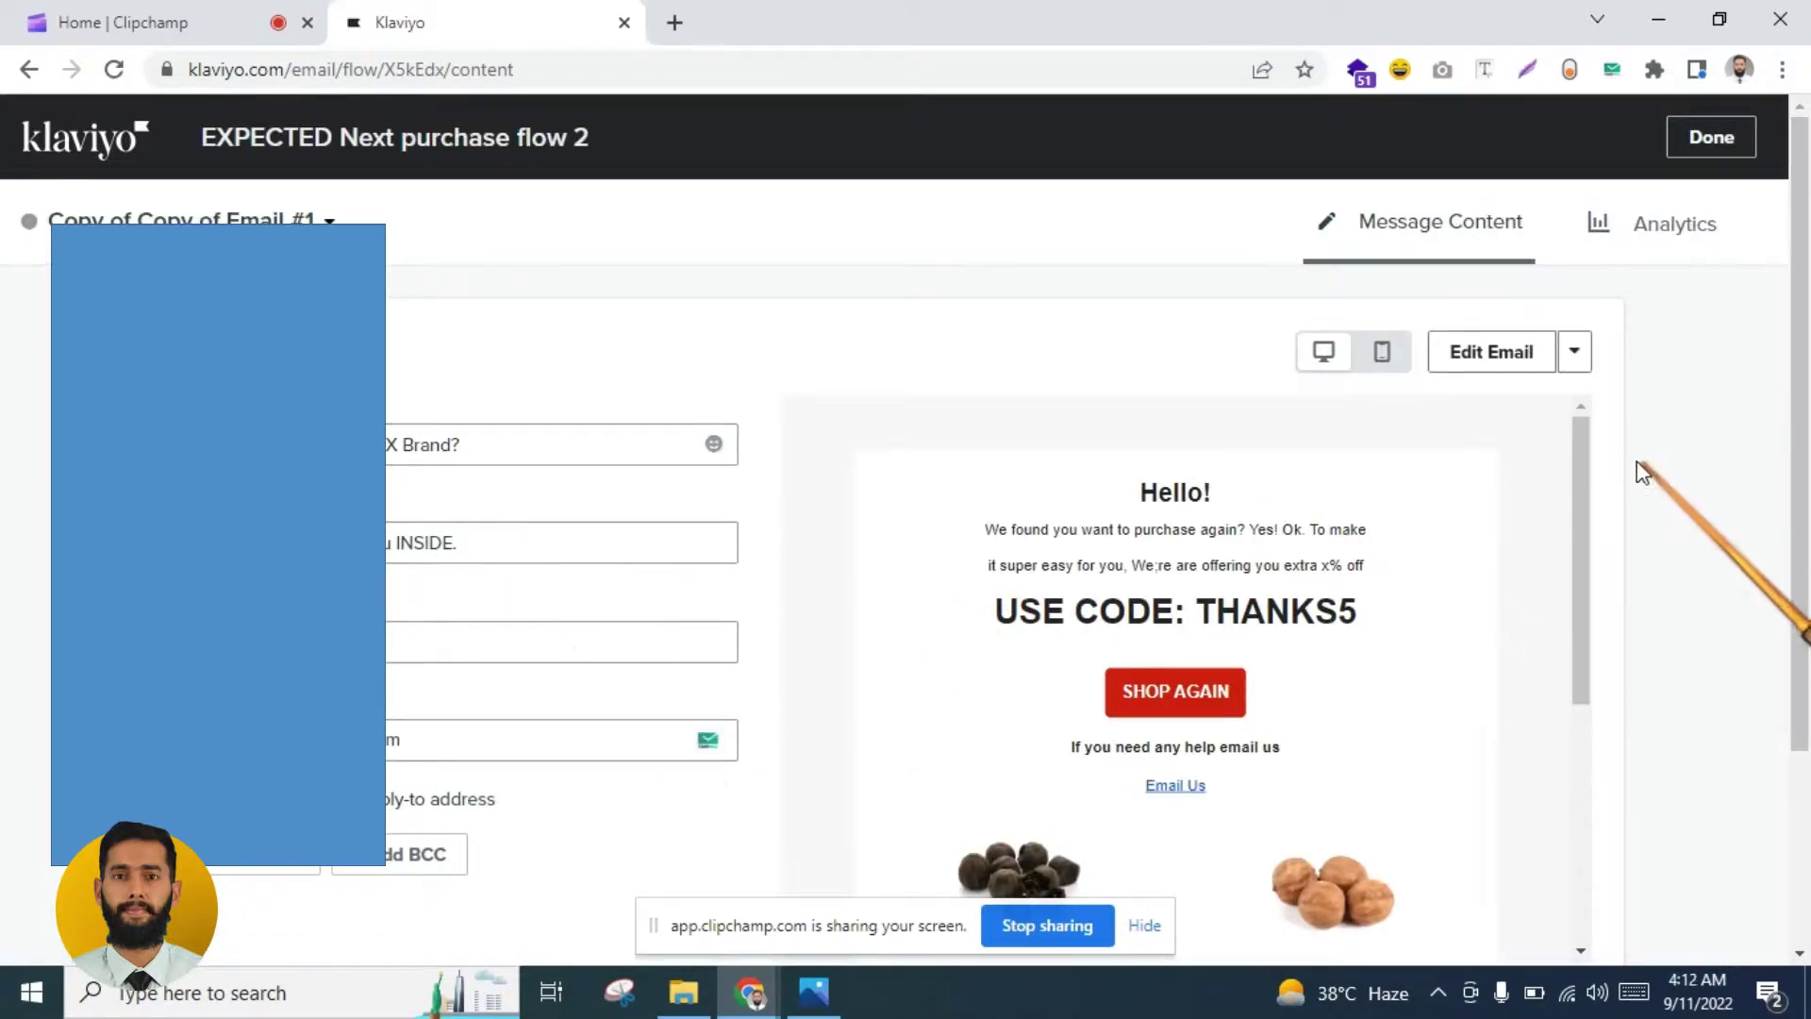
Step: Replace the subject line with 'Coupon is about to expire'
scroll(1571, 470, down, 3)
scroll(1561, 522, up, 3)
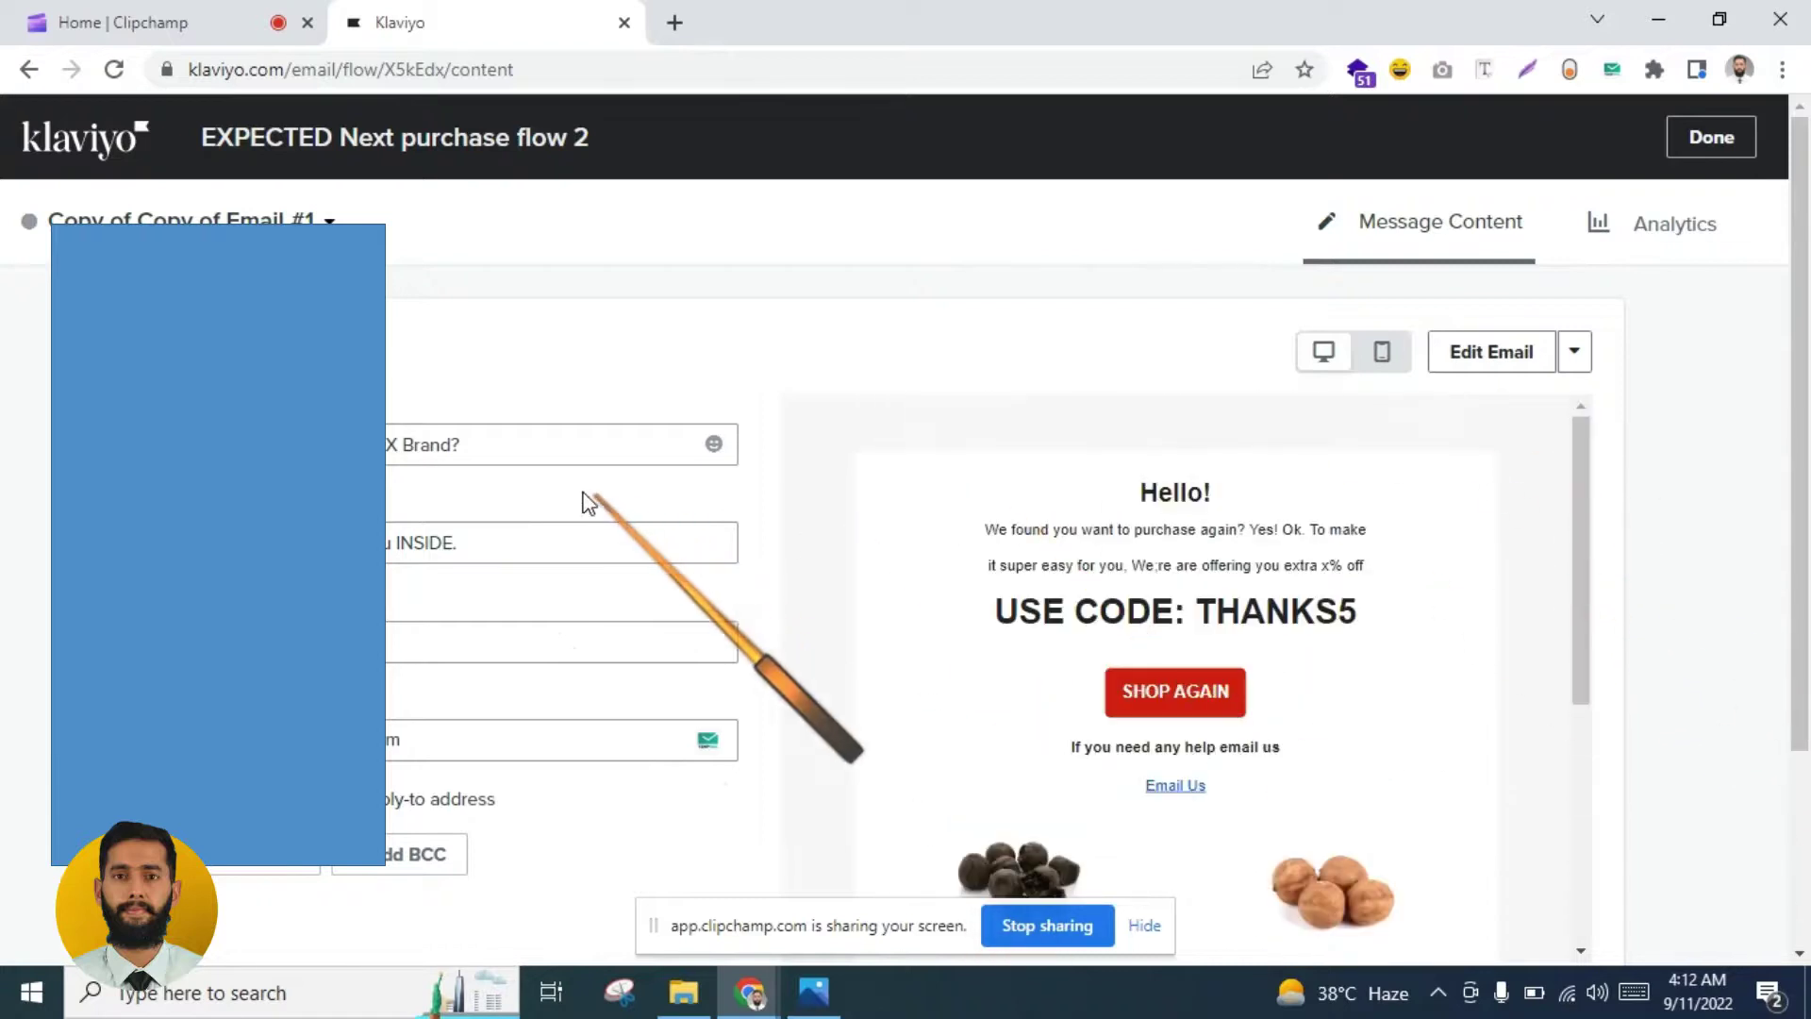
triple_click(490, 459)
text(This)
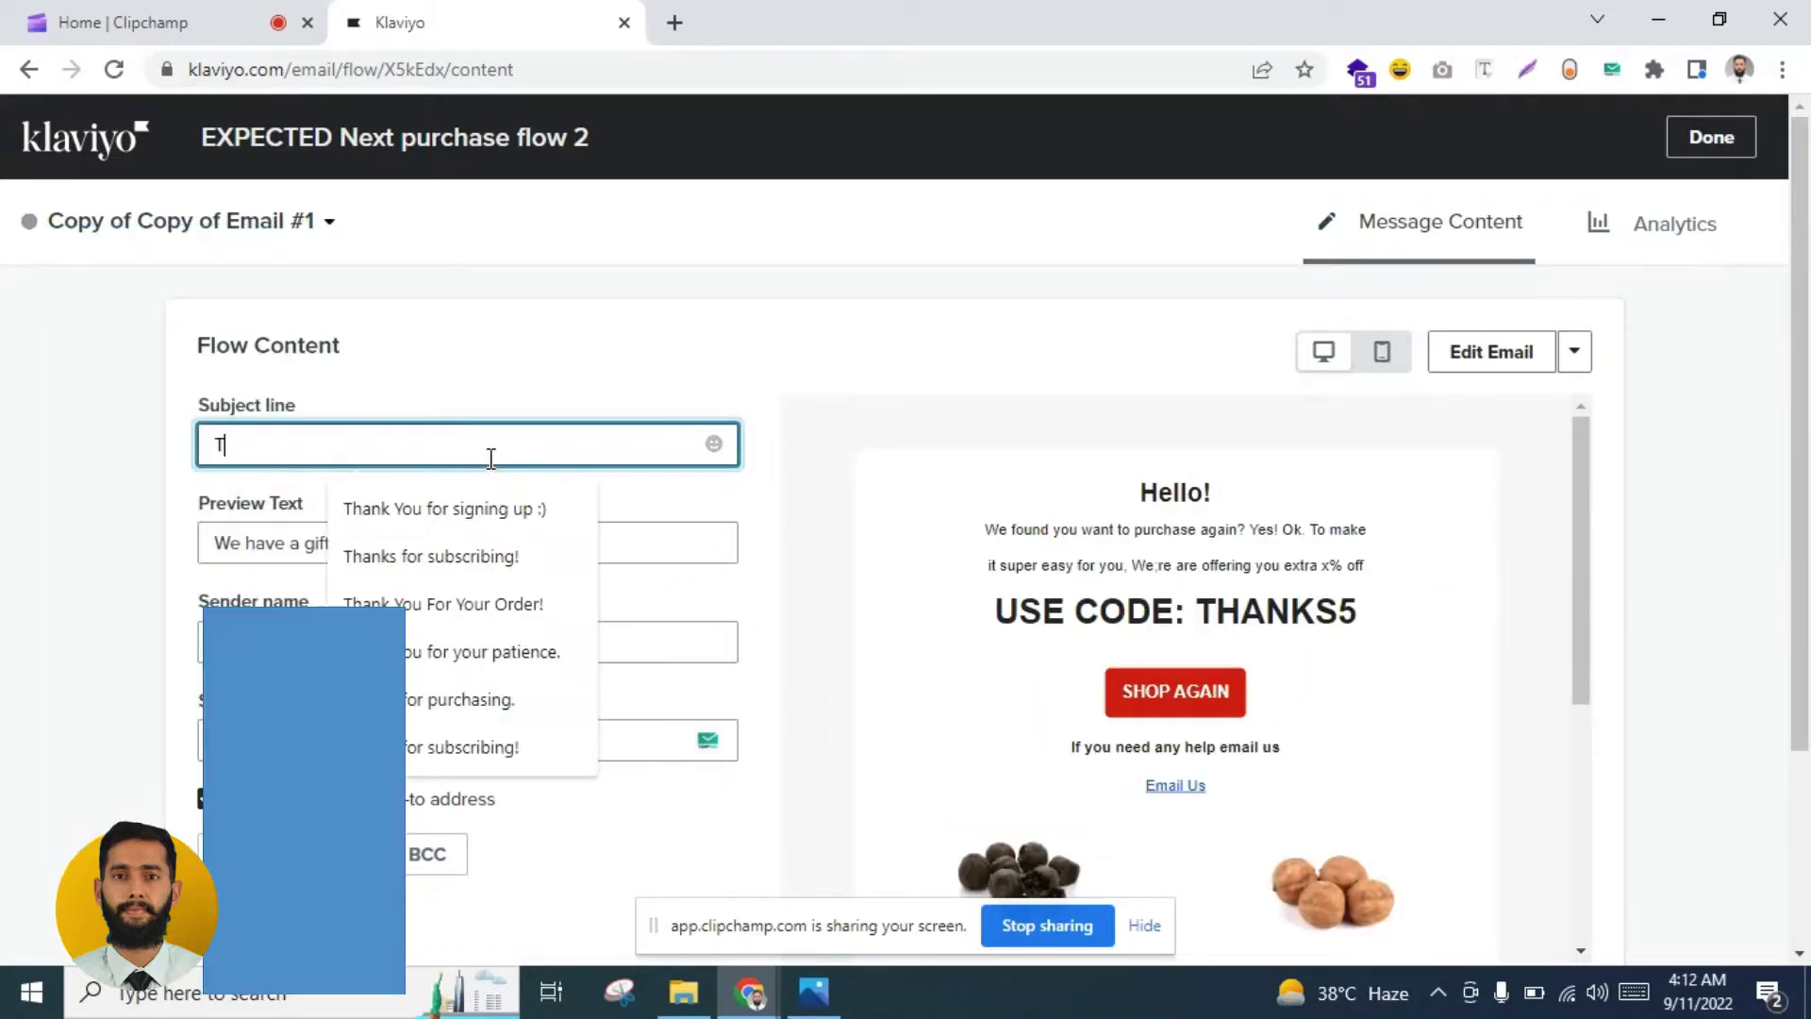
key(BackSpace)
key(BackSpace)
key(BackSpace)
key(BackSpace)
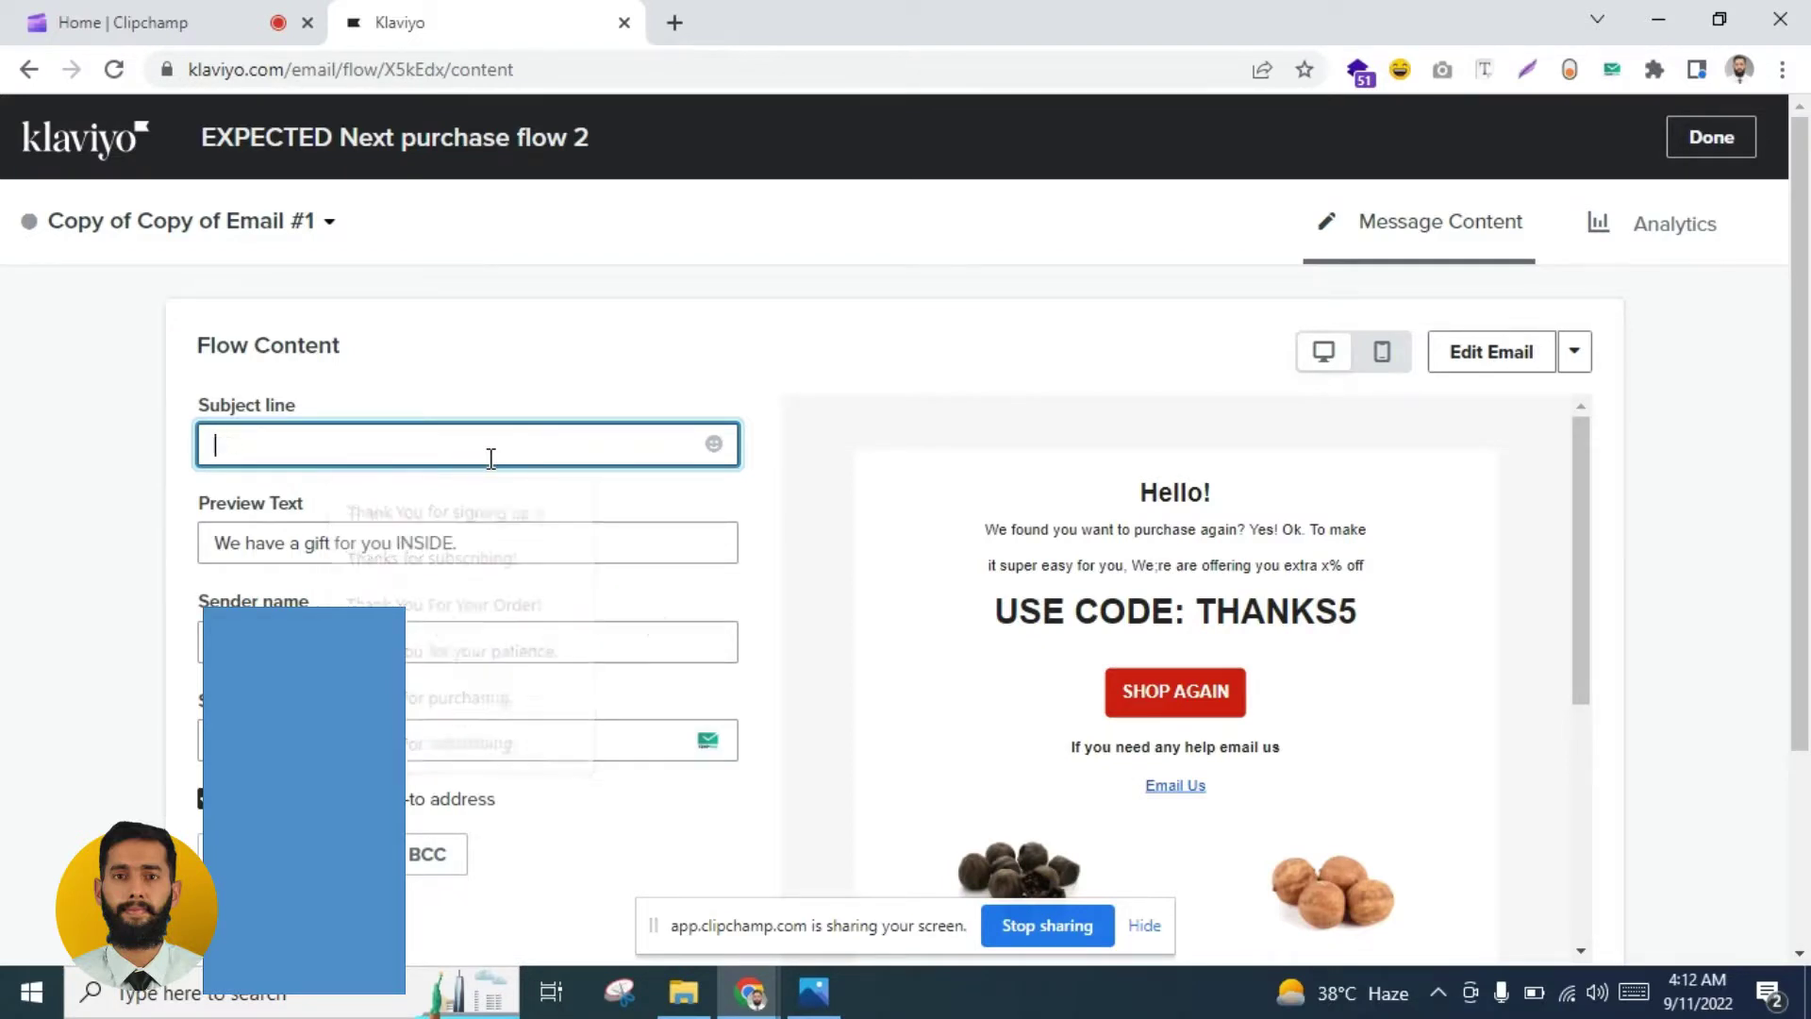
text(D)
key(BackSpace)
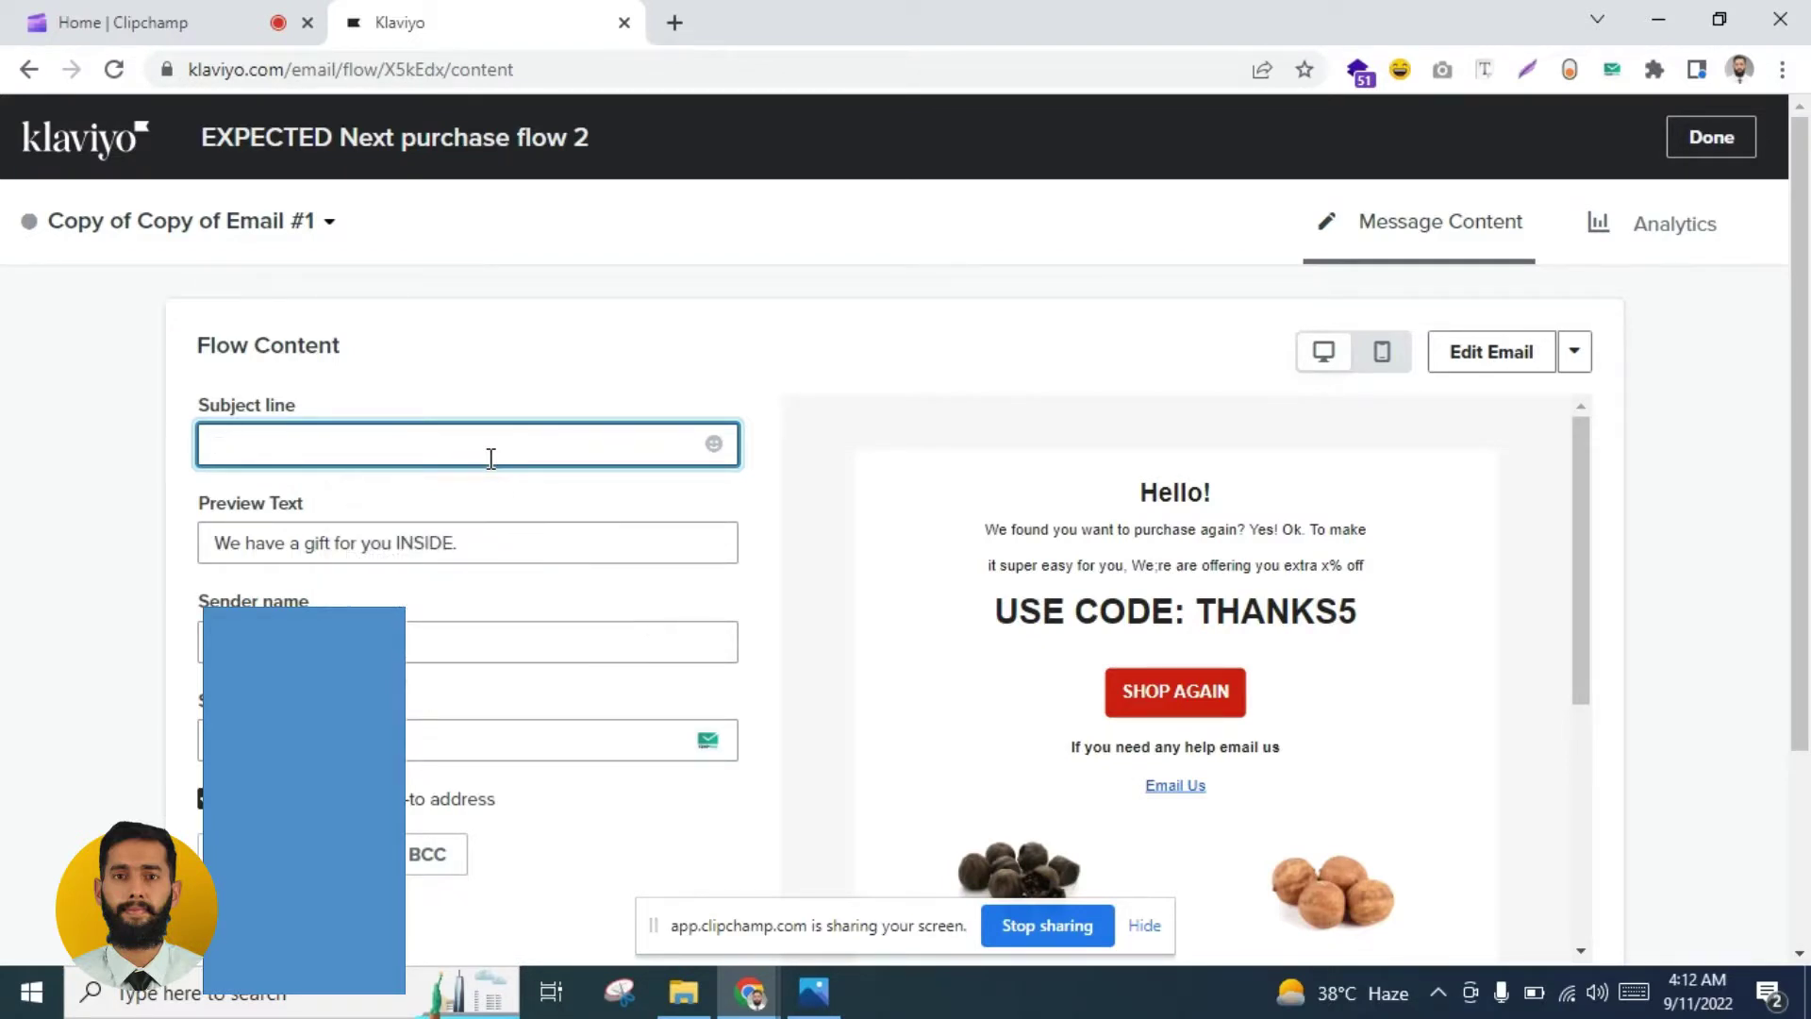
text(C)
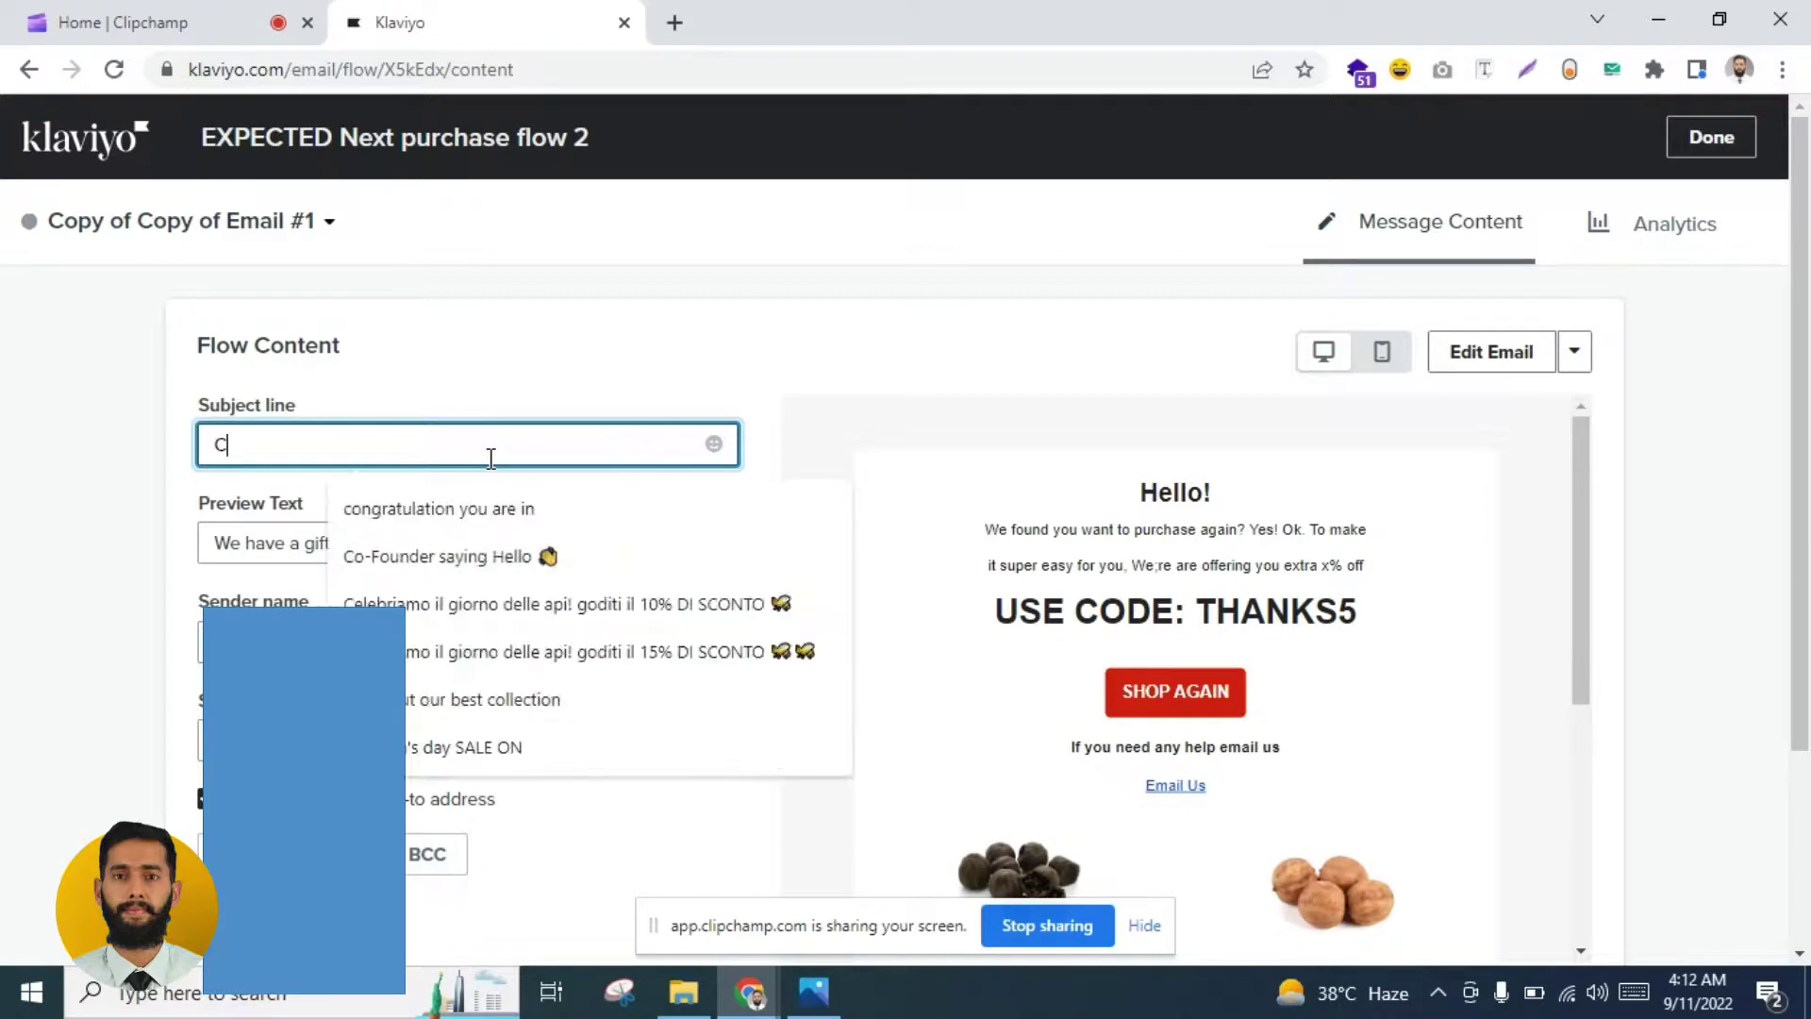
text(oupon is ab)
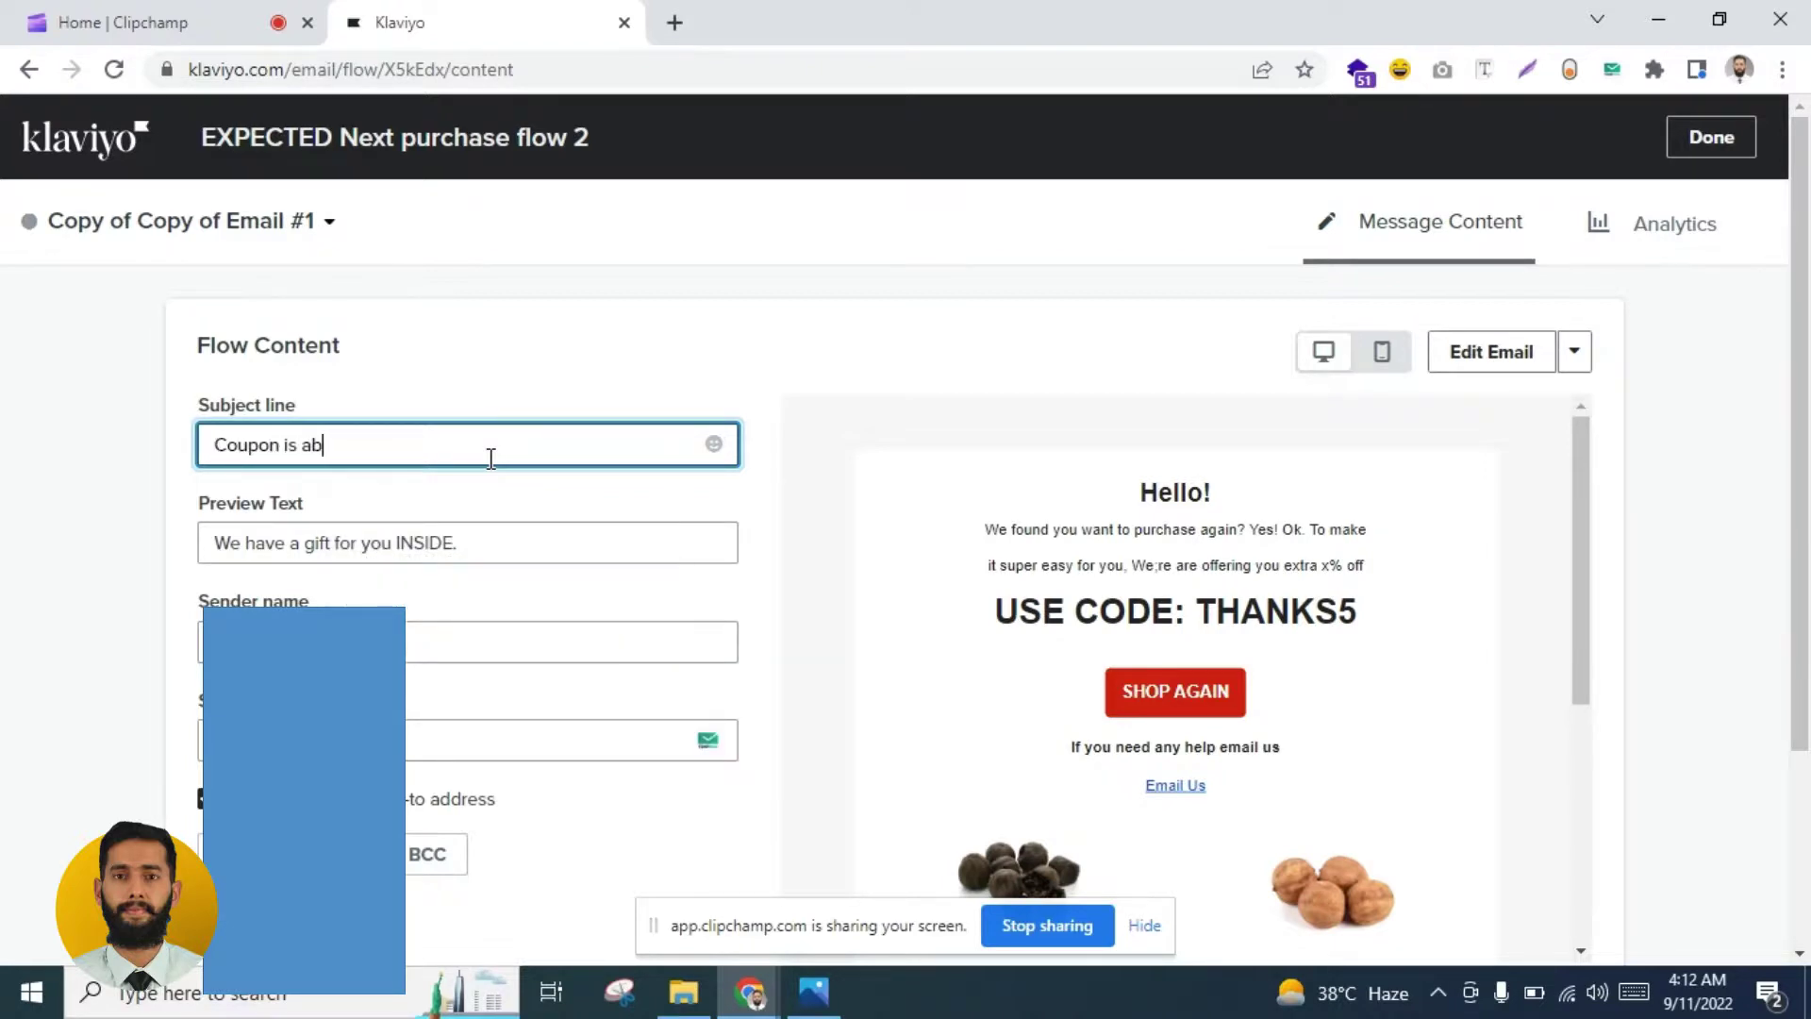
text(out to expire)
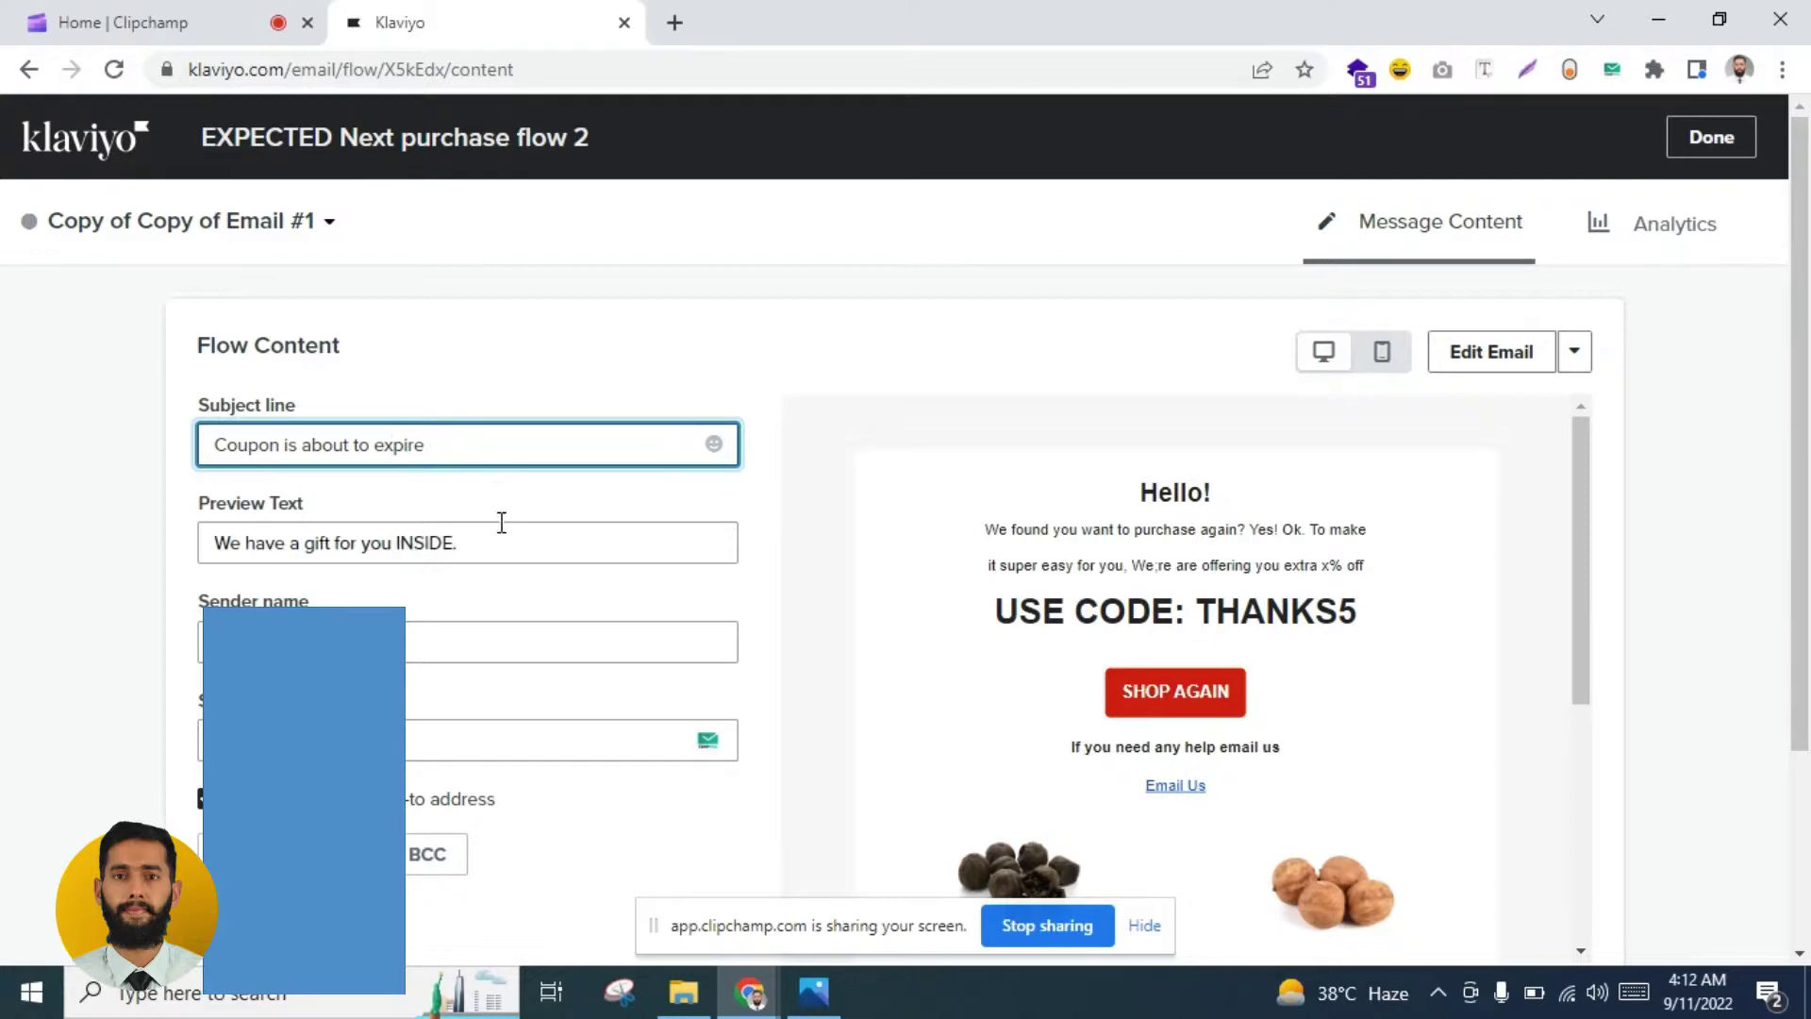
Step: Set the preview text to 'Hurry up!'
triple_click(506, 531)
text(Hurry up.)
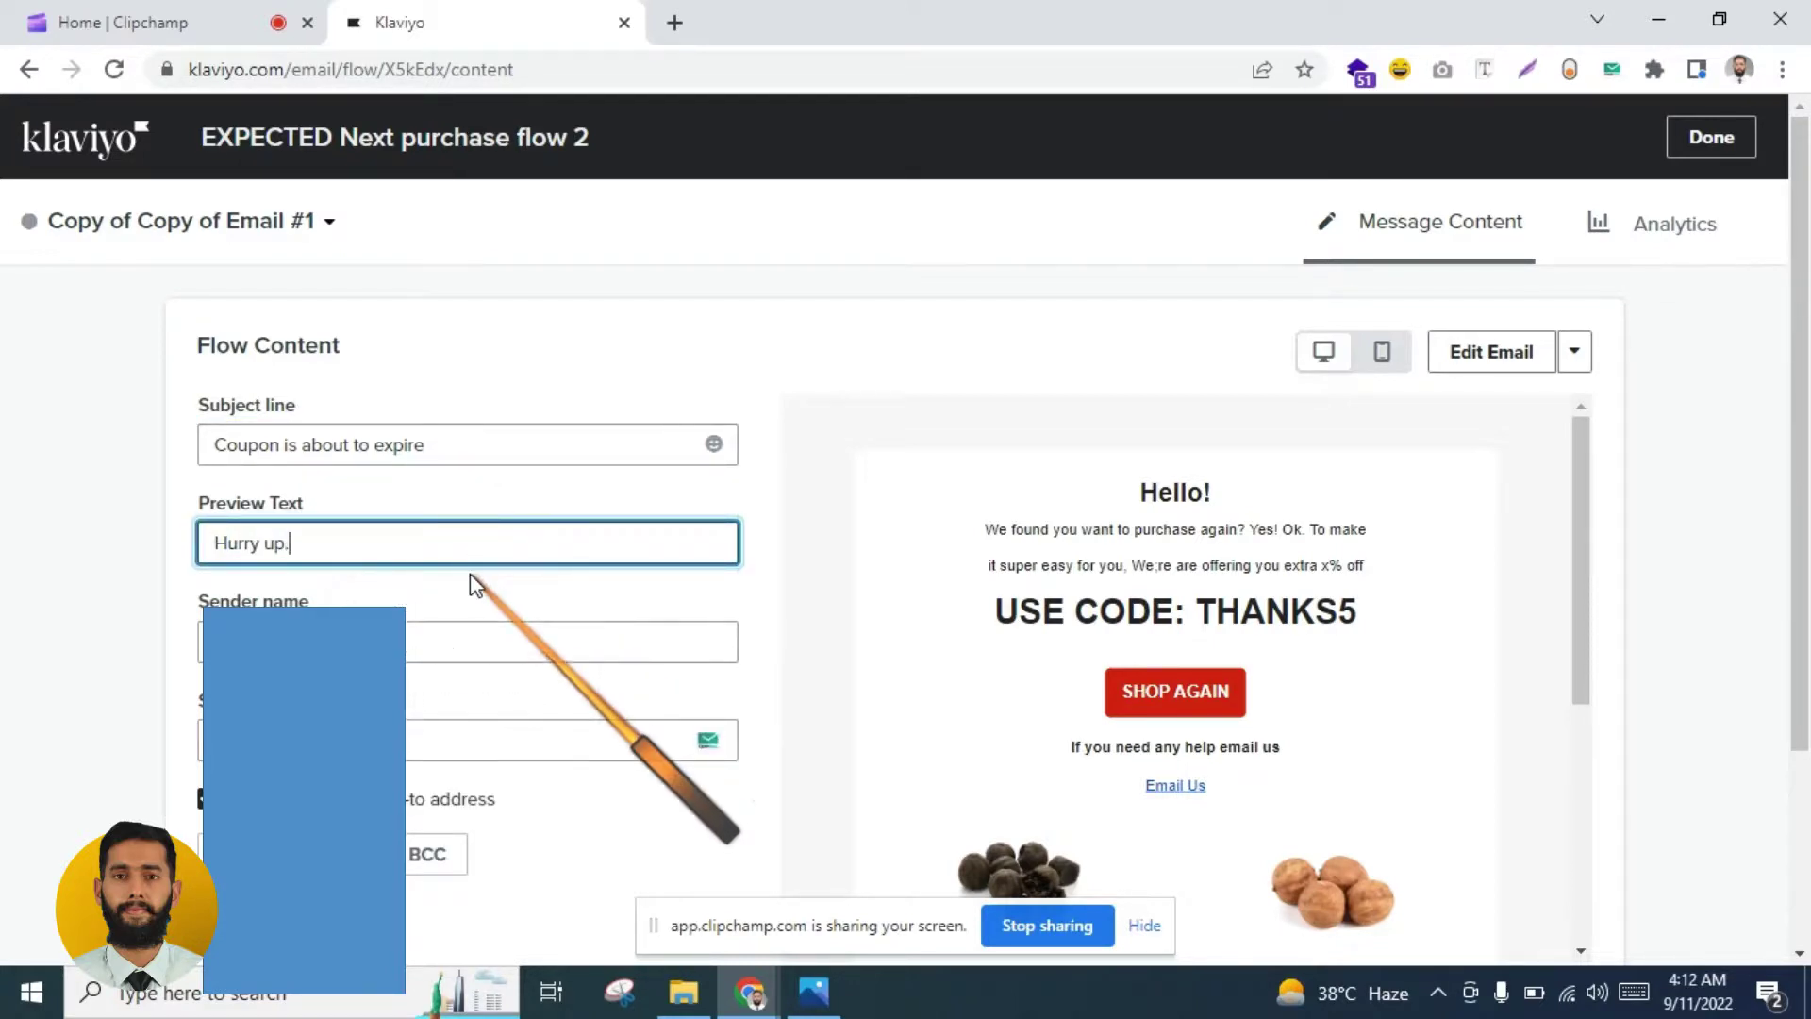
key(BackSpace)
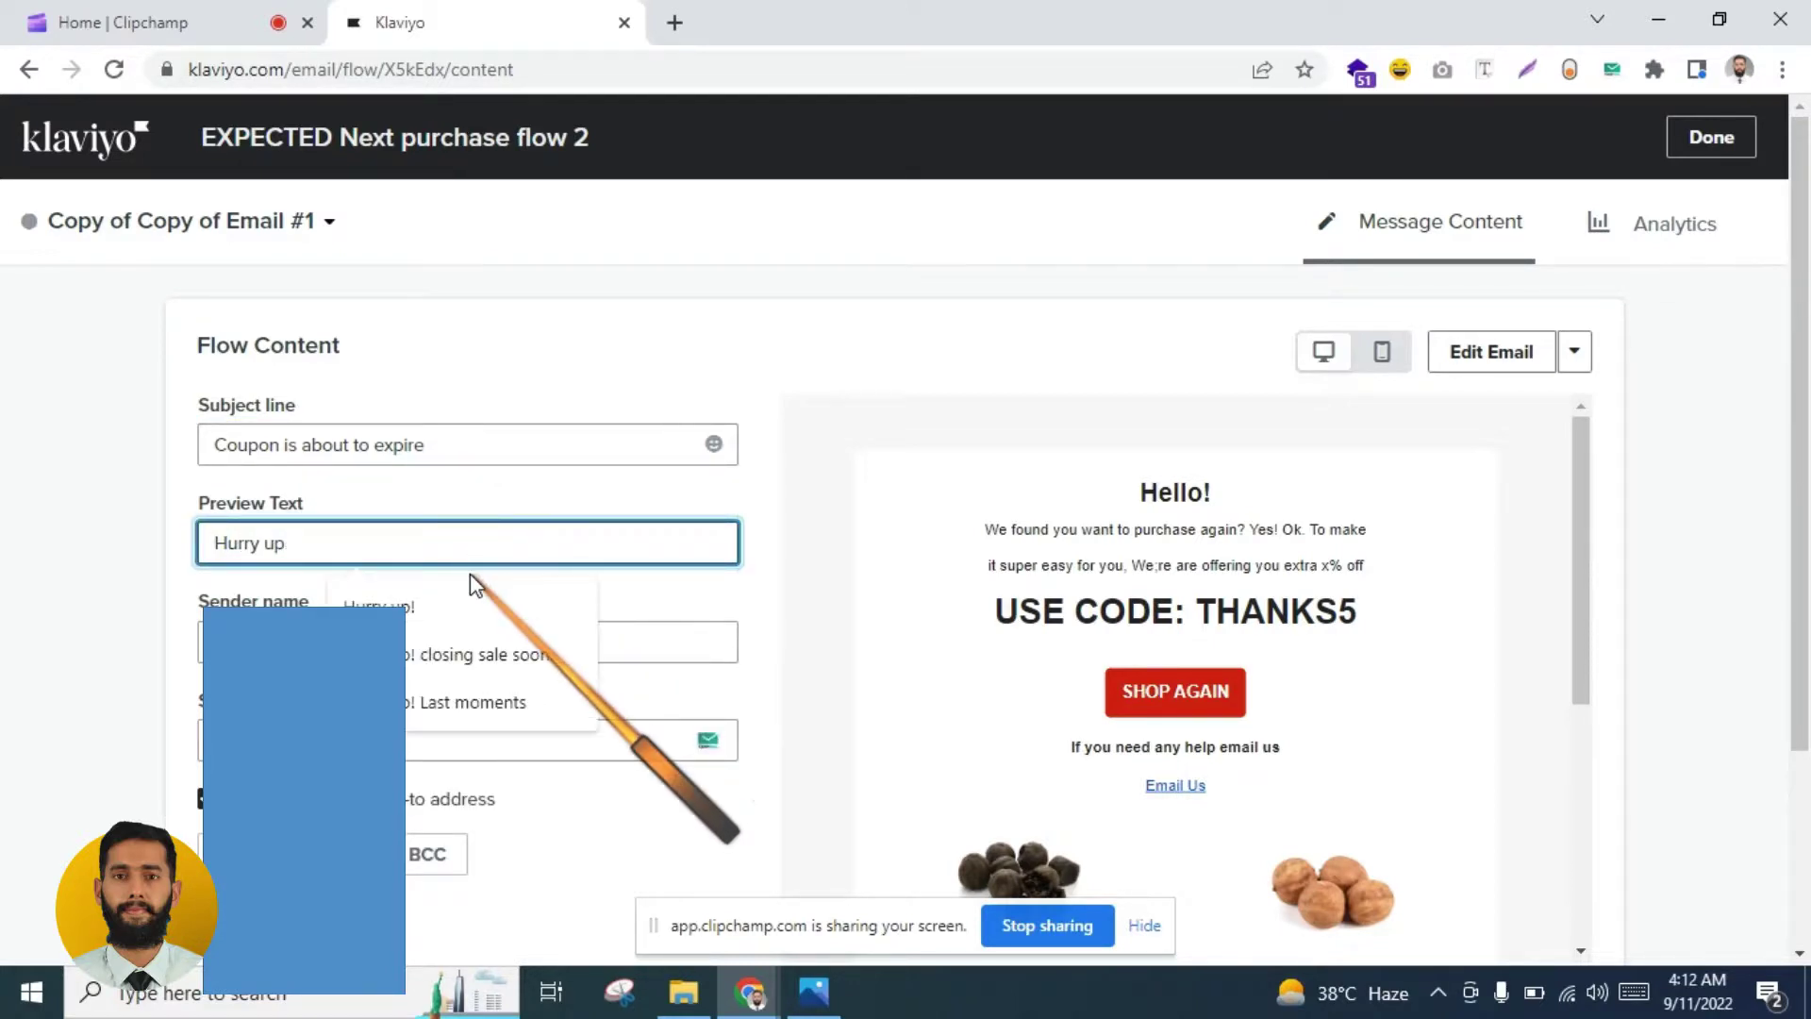
text(!)
click(93, 513)
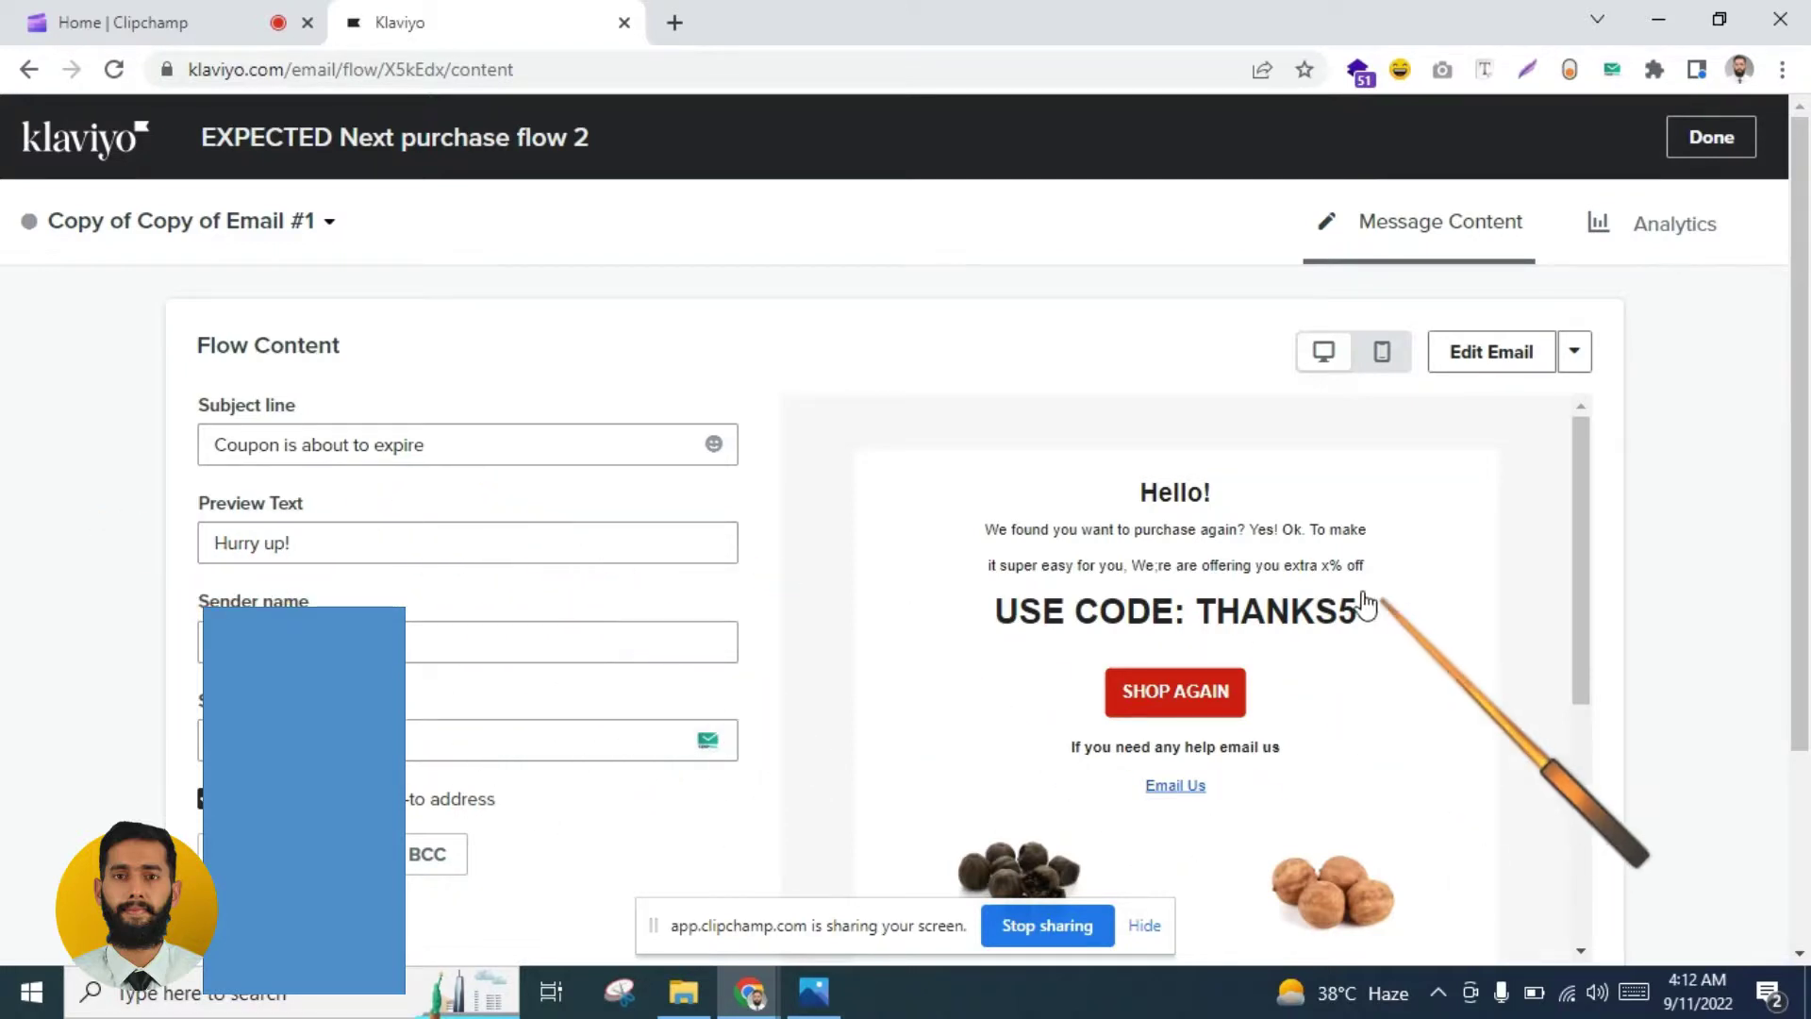
drag(1581, 490, 1536, 525)
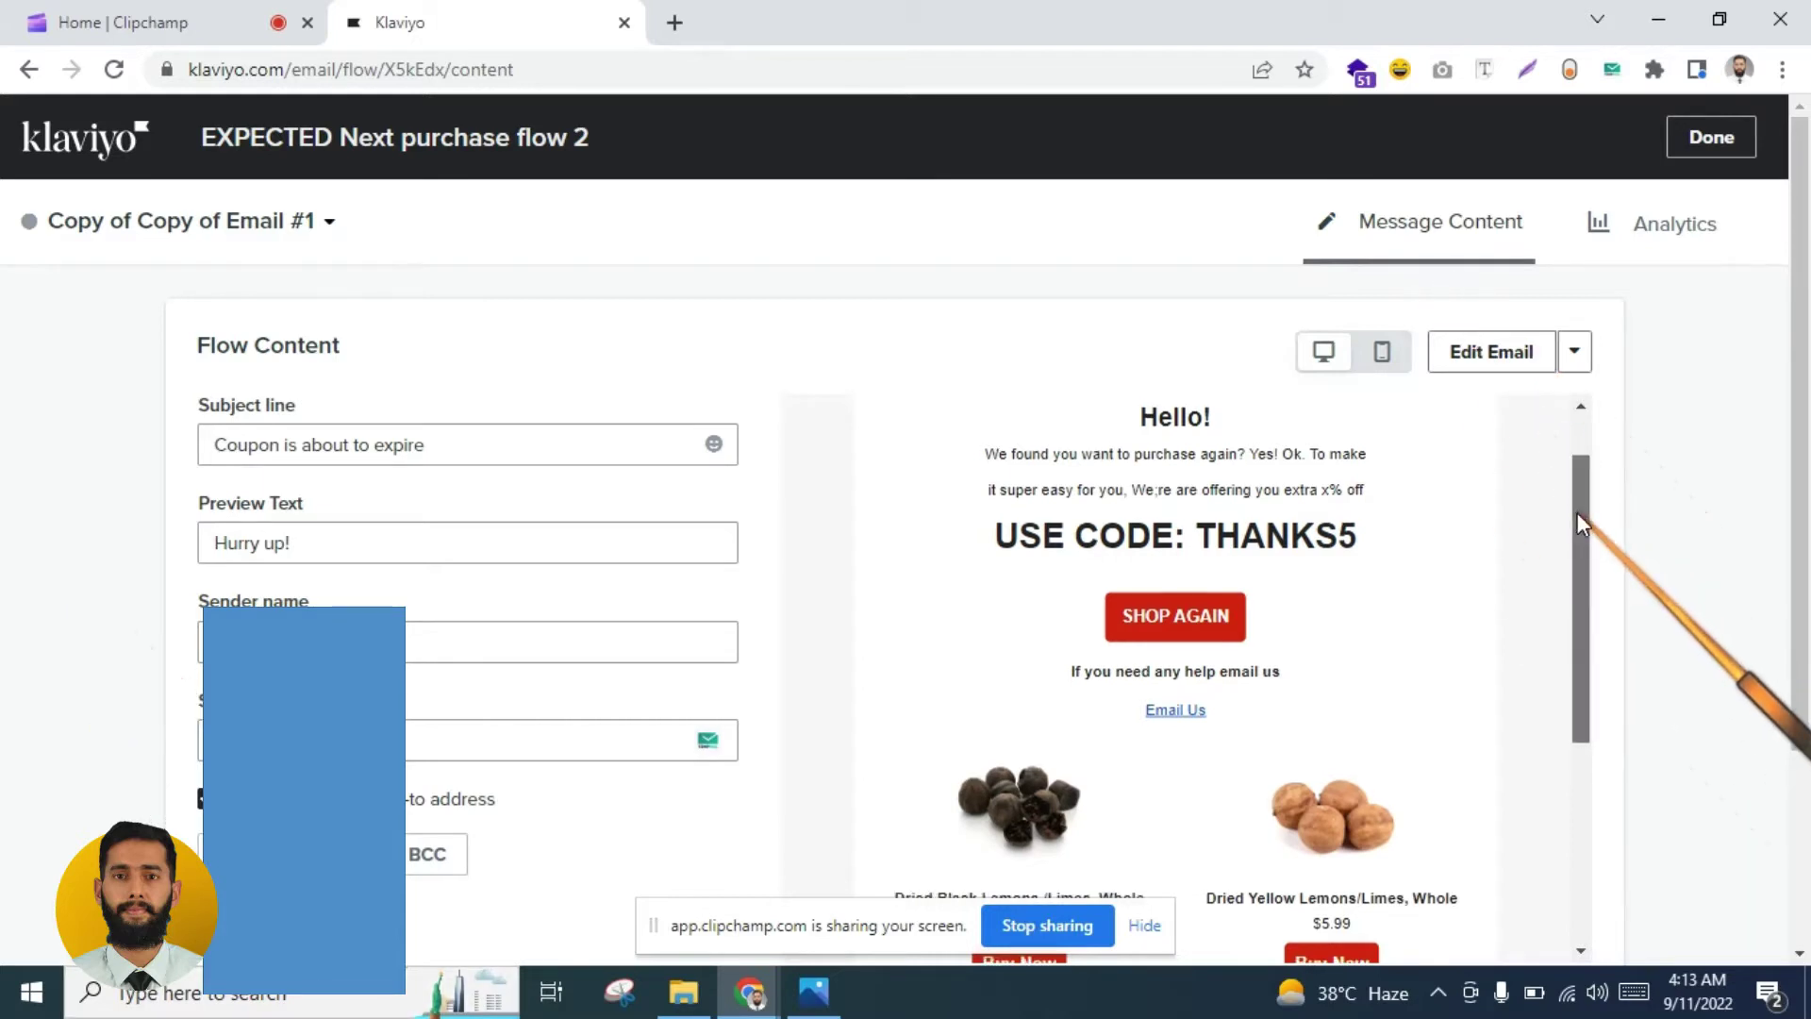
drag(1566, 515, 1552, 518)
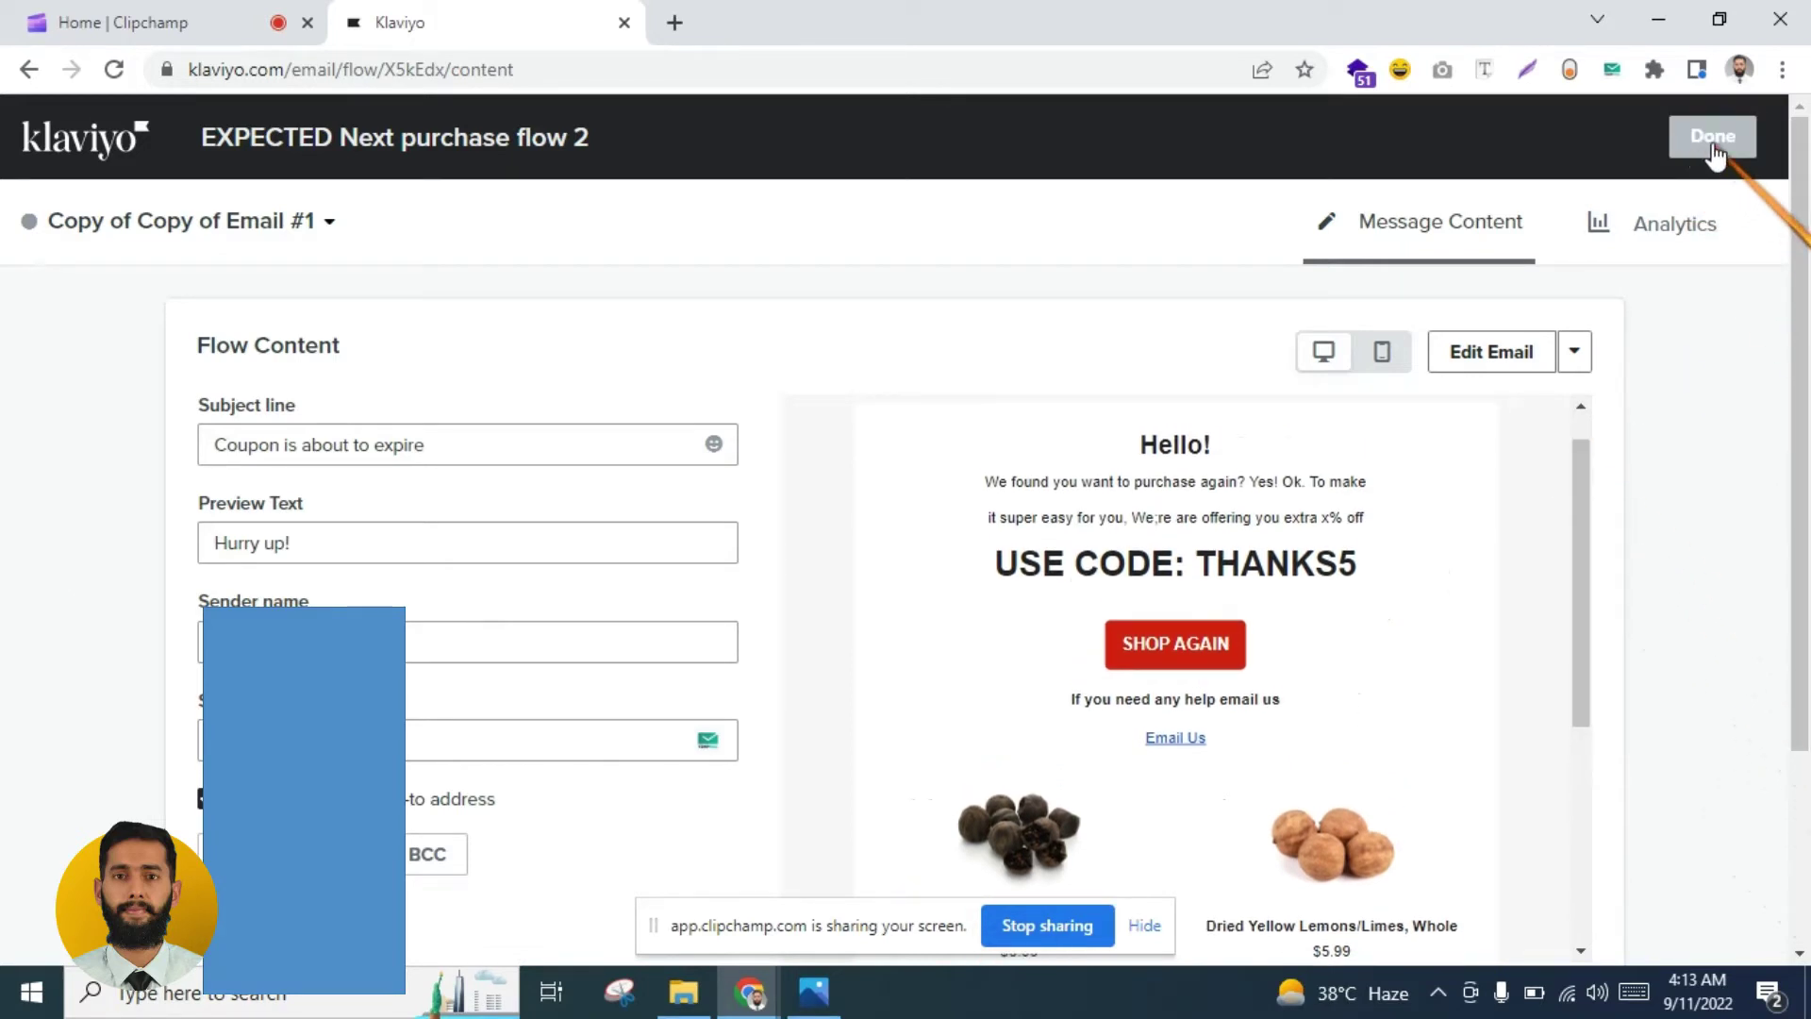